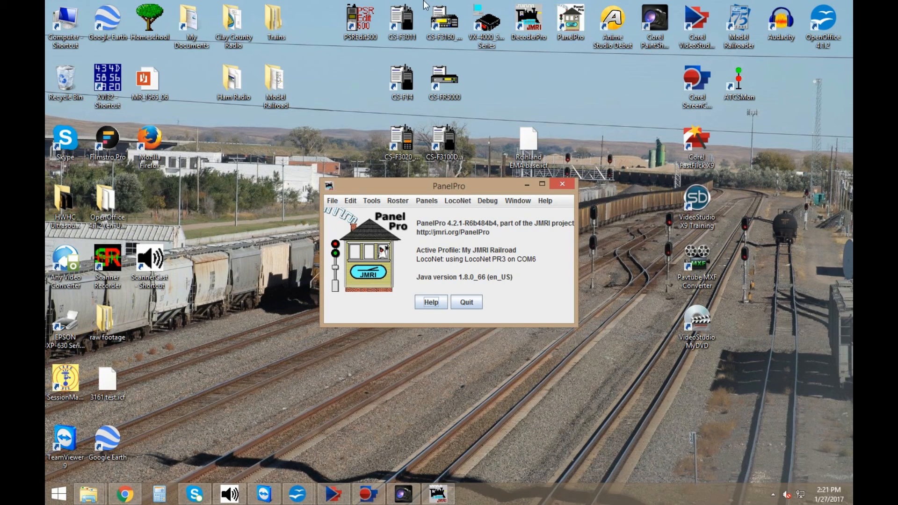
# - Open the existing panel file test track.xml from the My_JMRI_Railroad folder
pyautogui.click(428, 202)
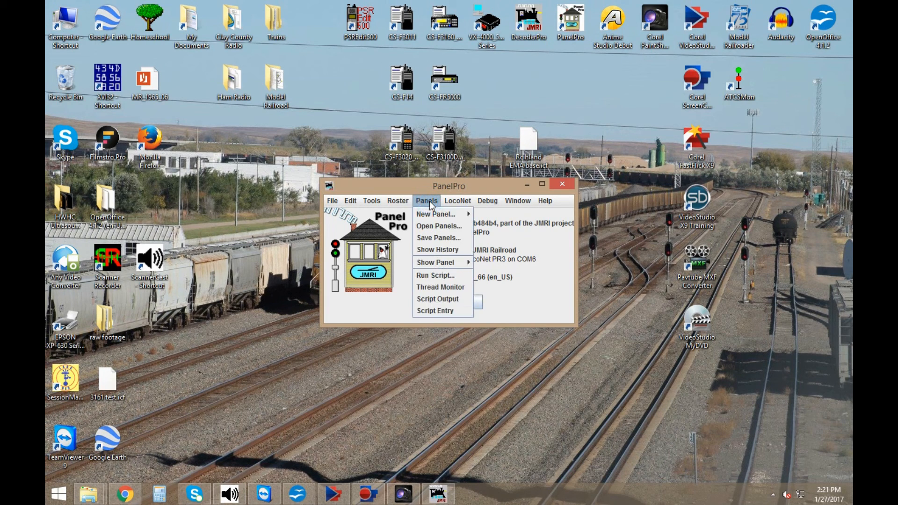
pyautogui.click(434, 227)
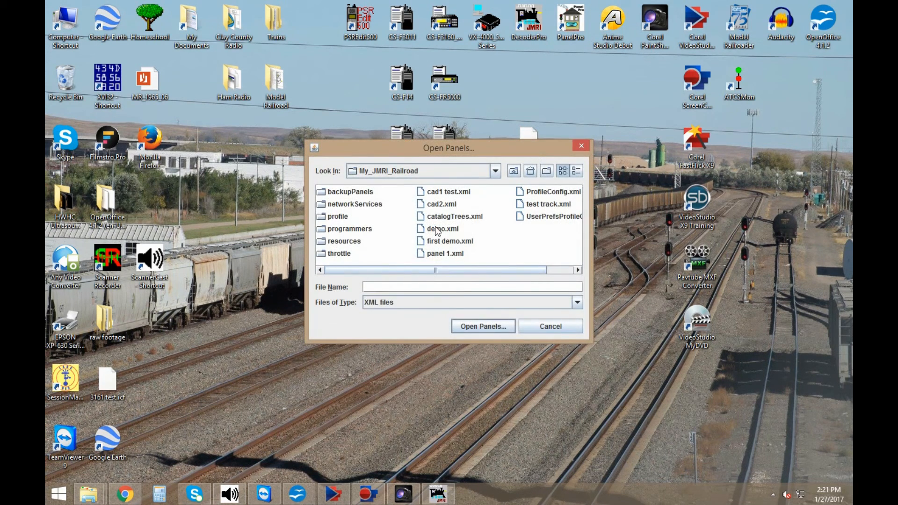
pyautogui.click(534, 205)
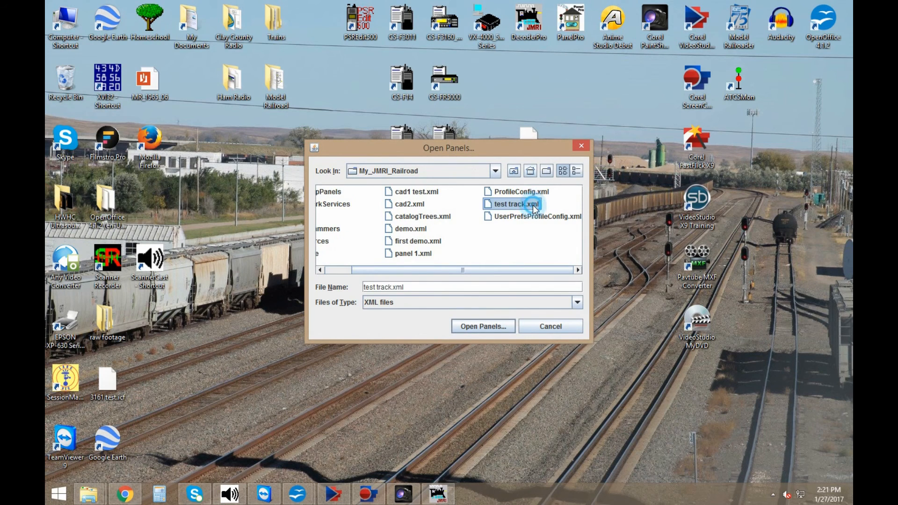
pyautogui.click(481, 326)
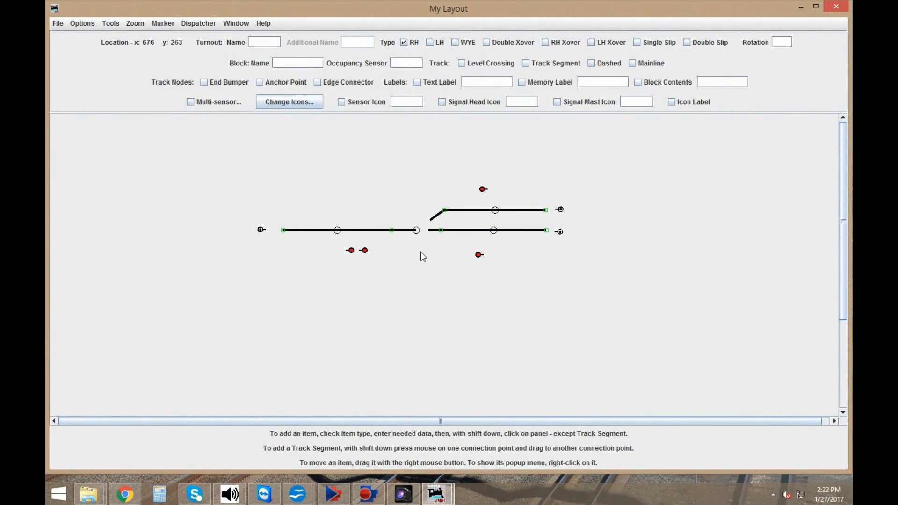
pyautogui.click(416, 232)
# - Return to the PanelPro main window and create a new panel with the Control Panel Editor
pyautogui.moveTo(434, 500)
pyautogui.click(376, 426)
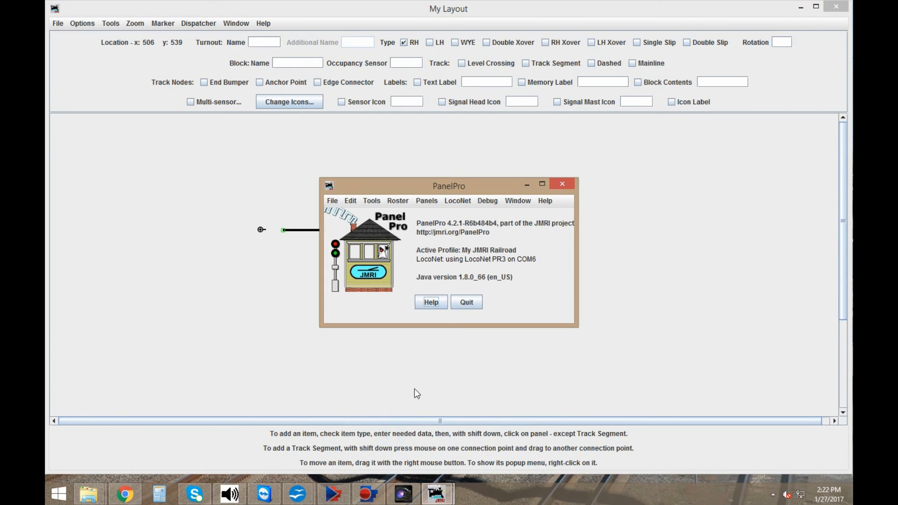
pyautogui.click(427, 201)
pyautogui.moveTo(429, 209)
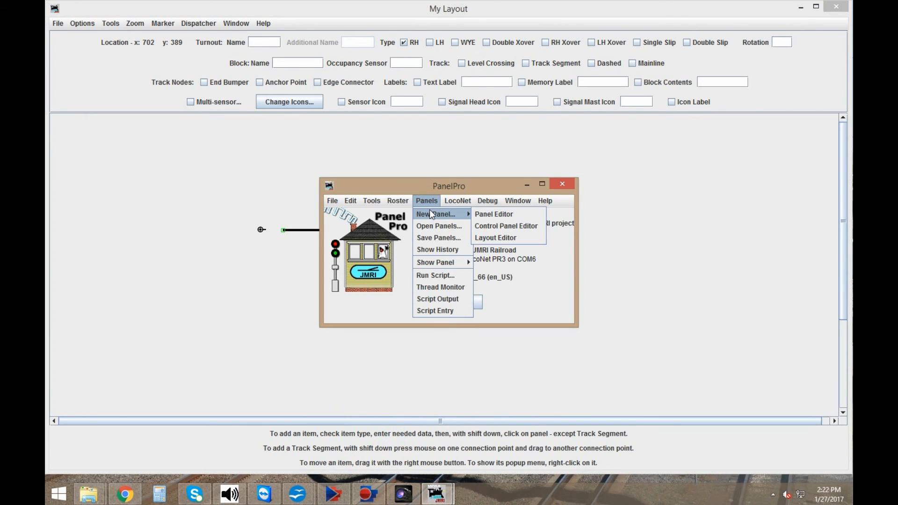
pyautogui.click(516, 225)
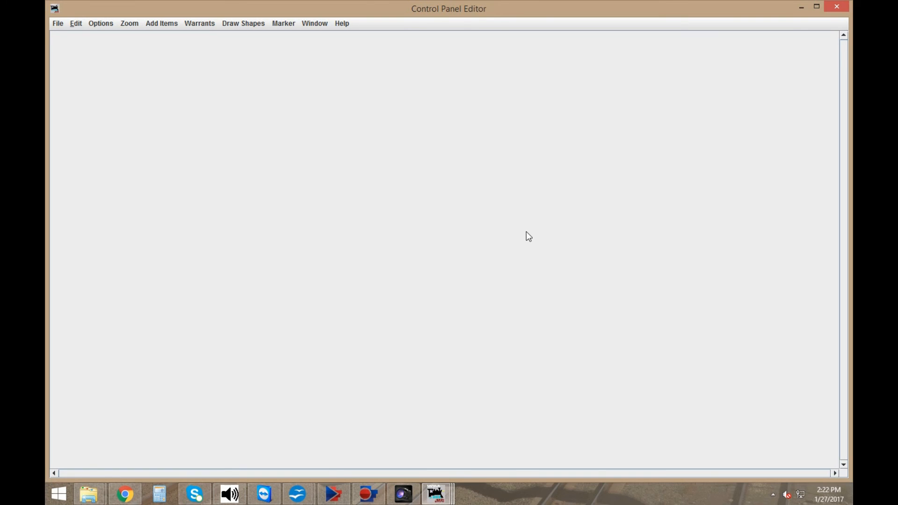
# - Set the new control panel's background color to black using the Item Palette
pyautogui.click(165, 25)
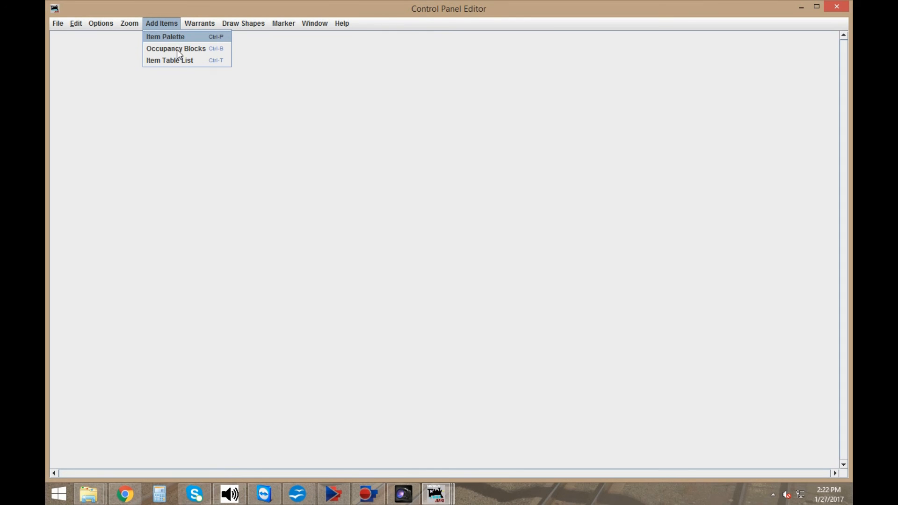
pyautogui.press('Return')
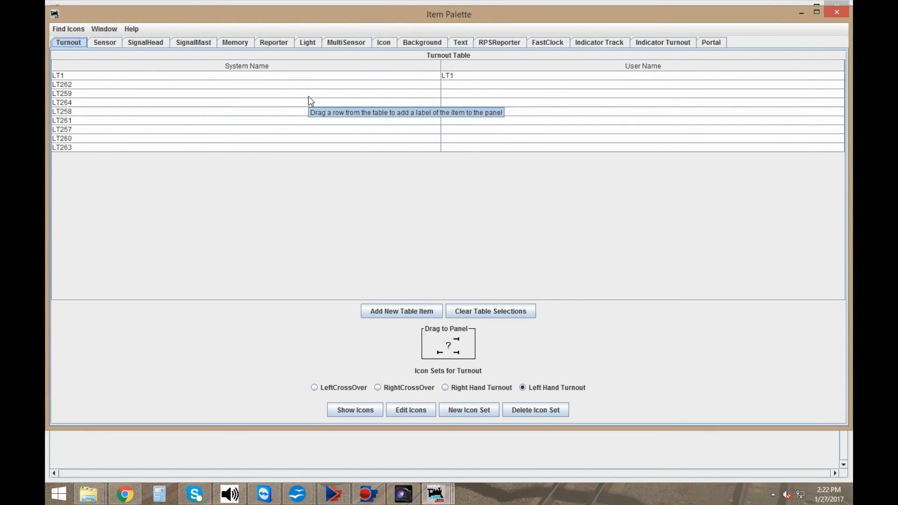
pyautogui.click(421, 45)
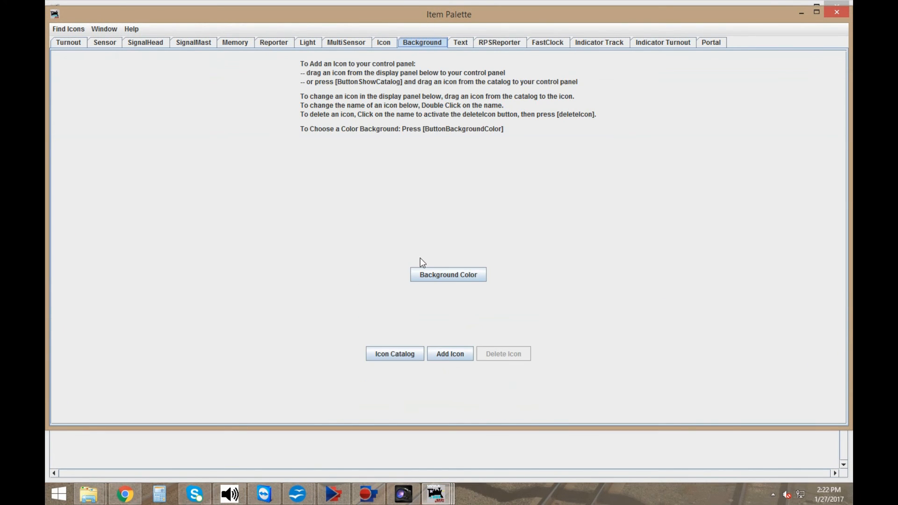
pyautogui.click(452, 276)
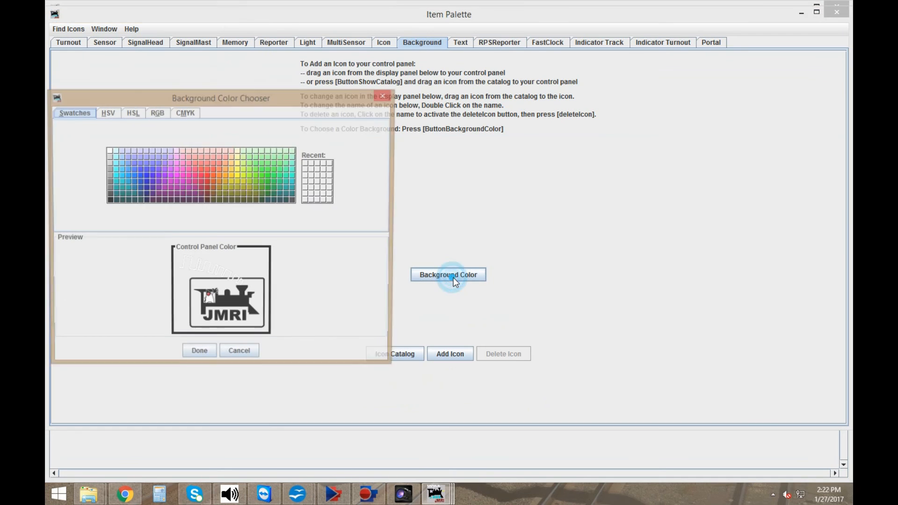
pyautogui.click(108, 201)
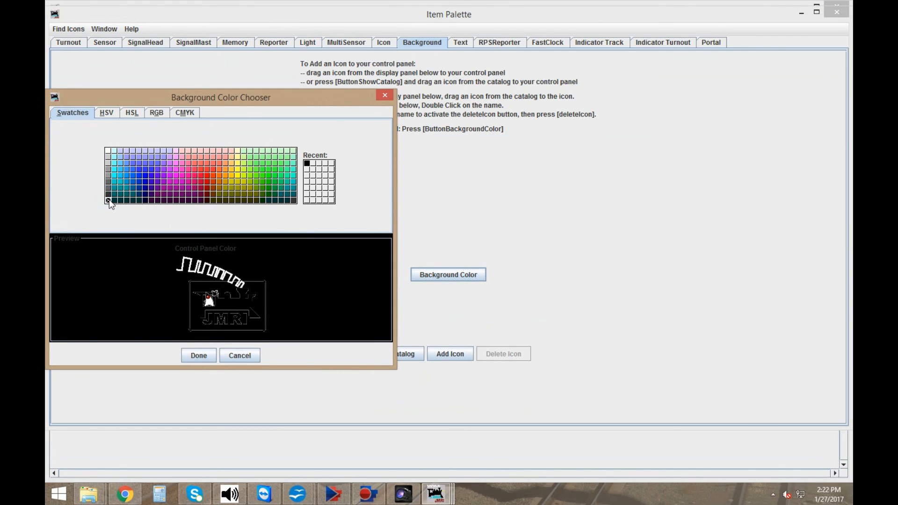
pyautogui.click(198, 356)
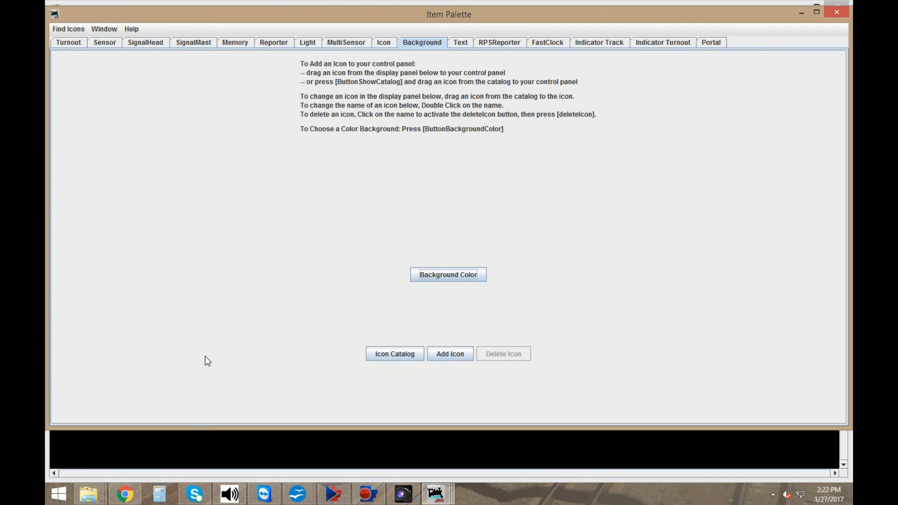
pyautogui.click(833, 12)
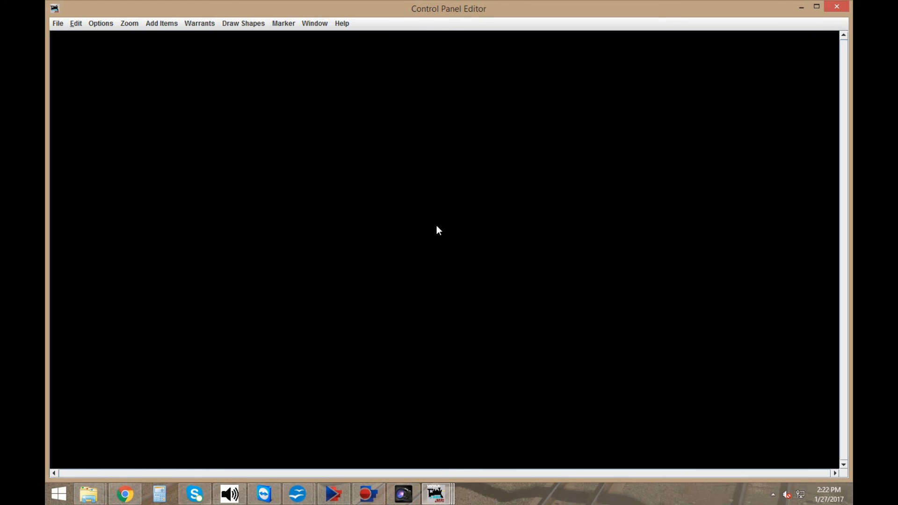
# - Set up an indicator turnout with the CAD LH switch icon set, turnout LT1 and occupancy circuit LS104
pyautogui.click(157, 24)
pyautogui.click(159, 35)
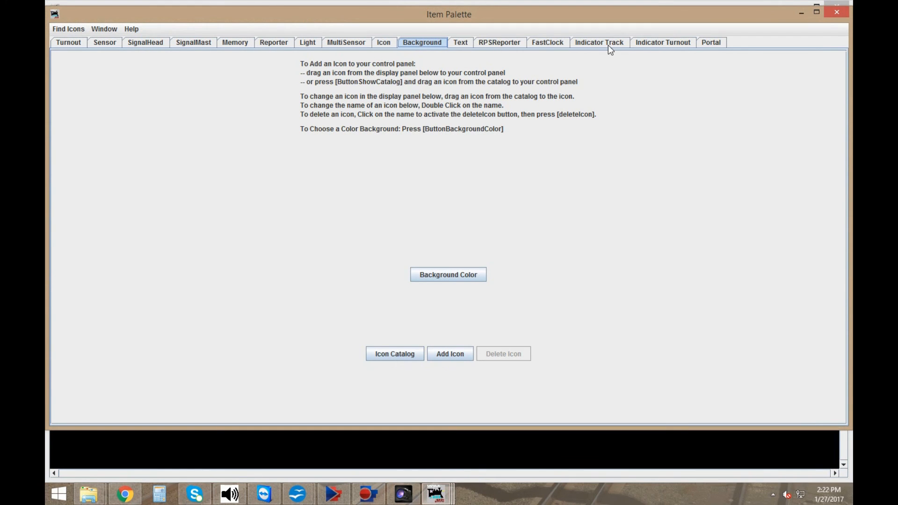
pyautogui.click(655, 43)
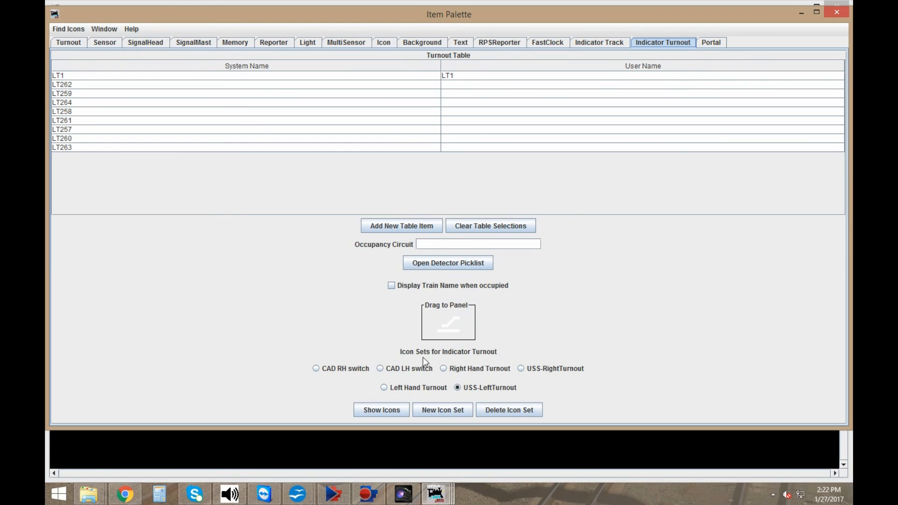
pyautogui.click(390, 367)
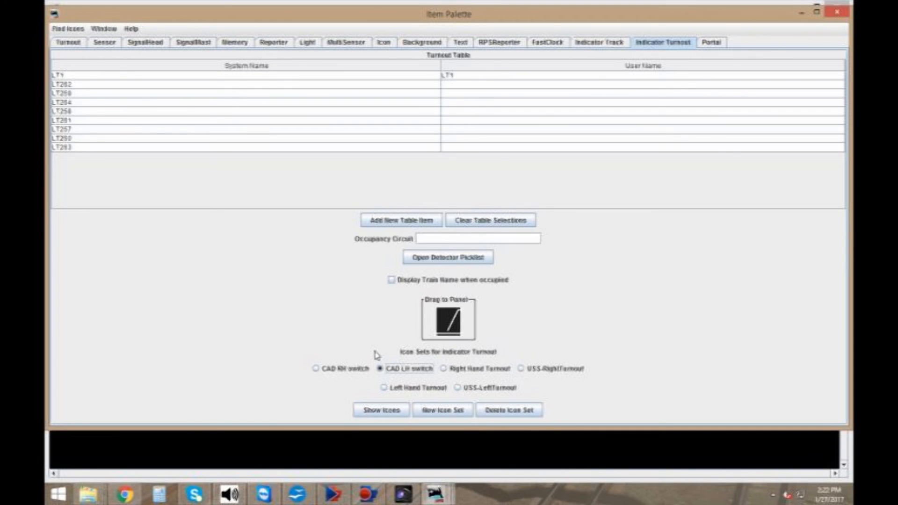
pyautogui.click(100, 77)
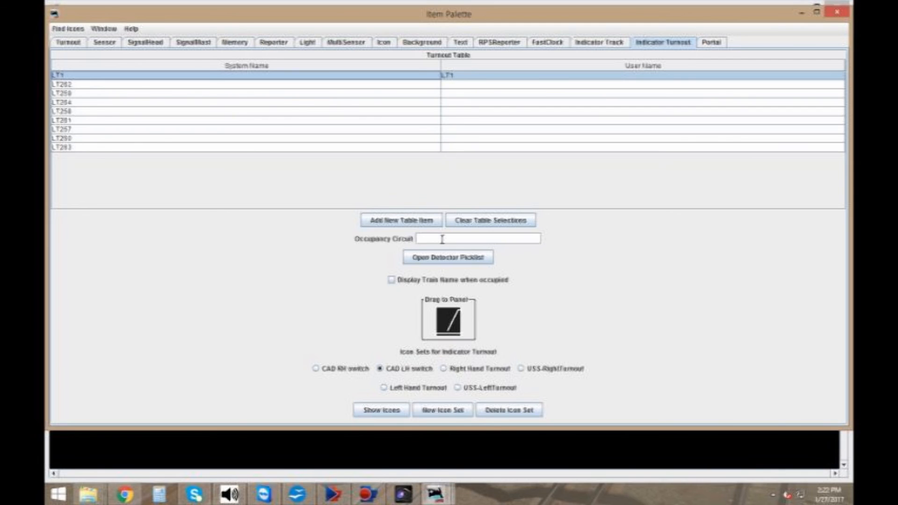
pyautogui.click(443, 239)
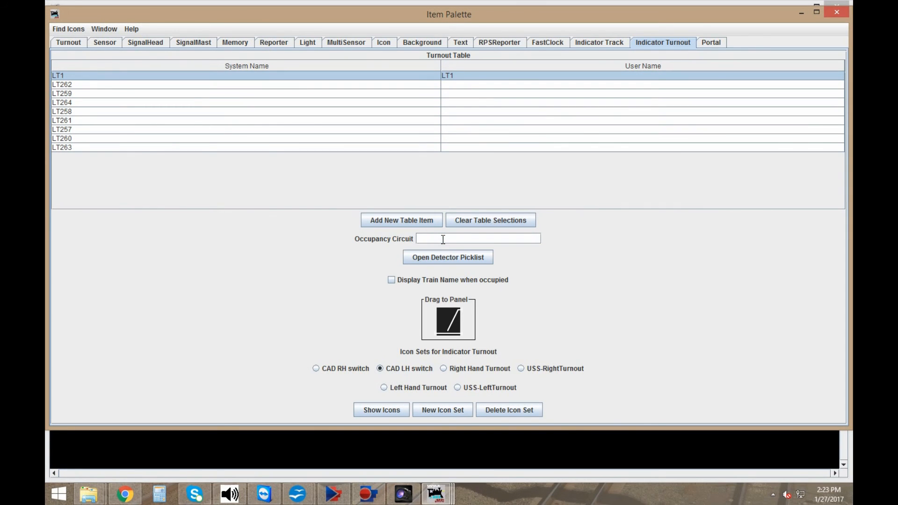
pyautogui.write('LS104')
# - Add the configured turnout icon to the control panel and position it in the upper middle of the black canvas
pyautogui.moveTo(448, 325); pyautogui.dragTo(415, 448)
pyautogui.moveTo(447, 326); pyautogui.dragTo(414, 449)
pyautogui.click(516, 447)
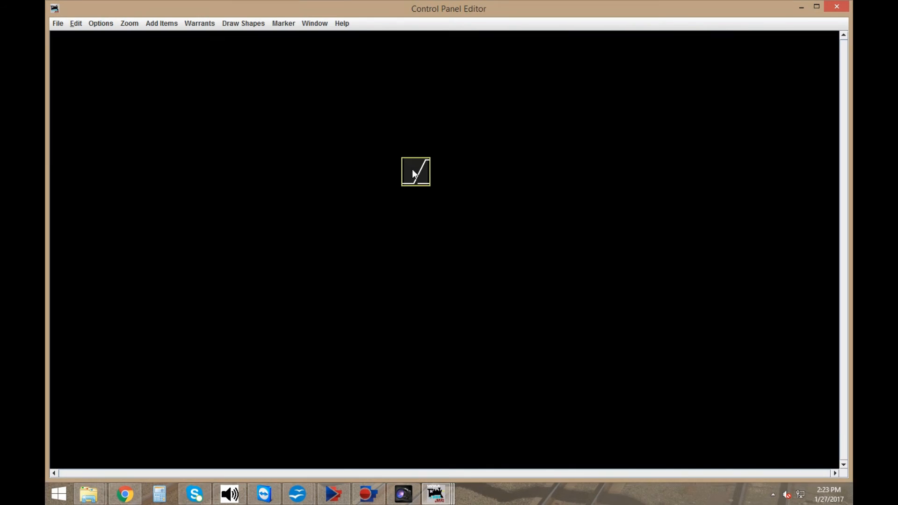
pyautogui.click(422, 243)
pyautogui.click(414, 205)
# - Add a CAD 80 indicator track segment with occupancy circuit LS102 to the control panel, to the lower left of the turnout
pyautogui.click(435, 494)
pyautogui.click(602, 432)
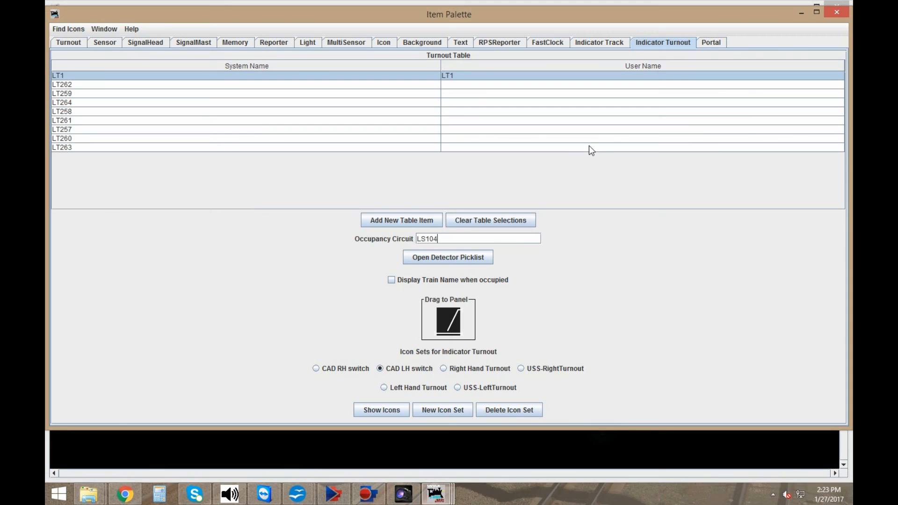
pyautogui.click(599, 46)
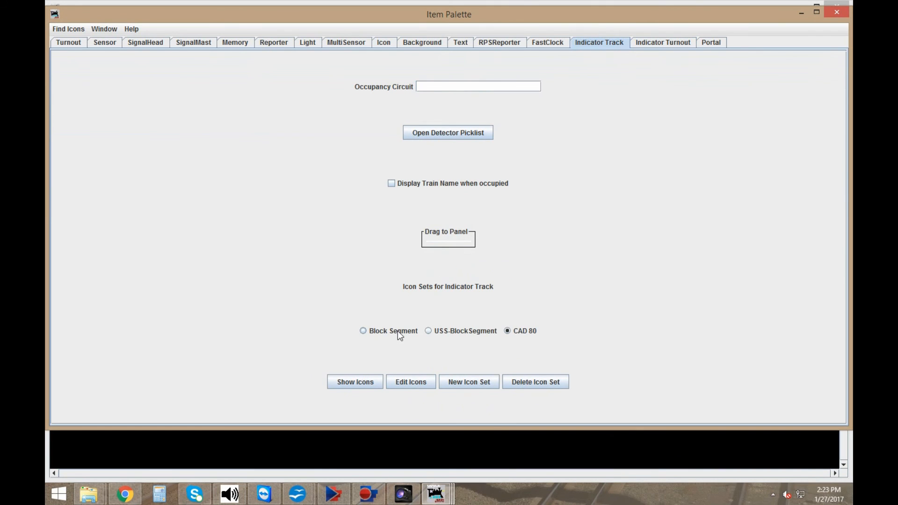
pyautogui.click(531, 334)
pyautogui.click(439, 86)
pyautogui.write('LS102')
pyautogui.moveTo(433, 426); pyautogui.dragTo(442, 298)
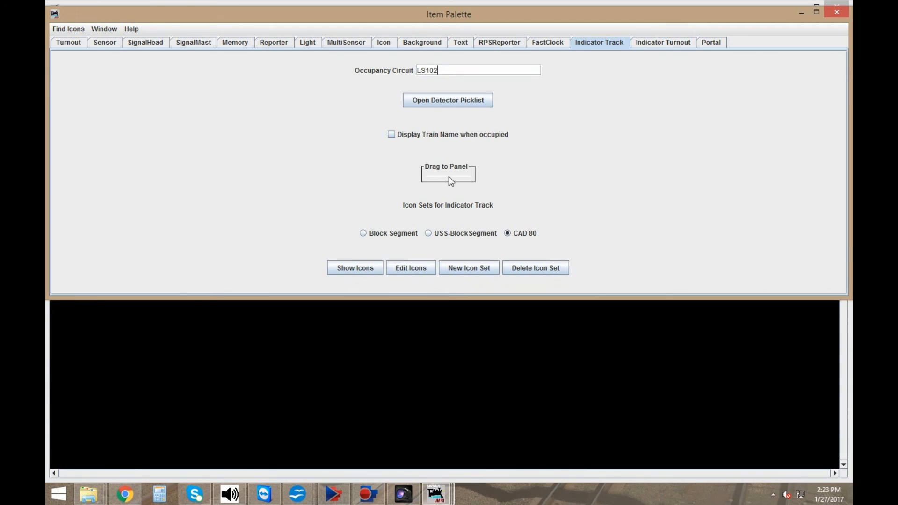
pyautogui.moveTo(447, 175); pyautogui.dragTo(258, 367)
# - Add a second CAD 80 indicator track segment with occupancy circuit LS101 below the turnout
pyautogui.click(458, 67)
pyautogui.press('BackSpace')
pyautogui.write('1')
pyautogui.moveTo(454, 175); pyautogui.dragTo(412, 333)
# - Add a third CAD 80 indicator track segment with occupancy circuit LS103 and bring the control panel to the front
pyautogui.click(448, 70)
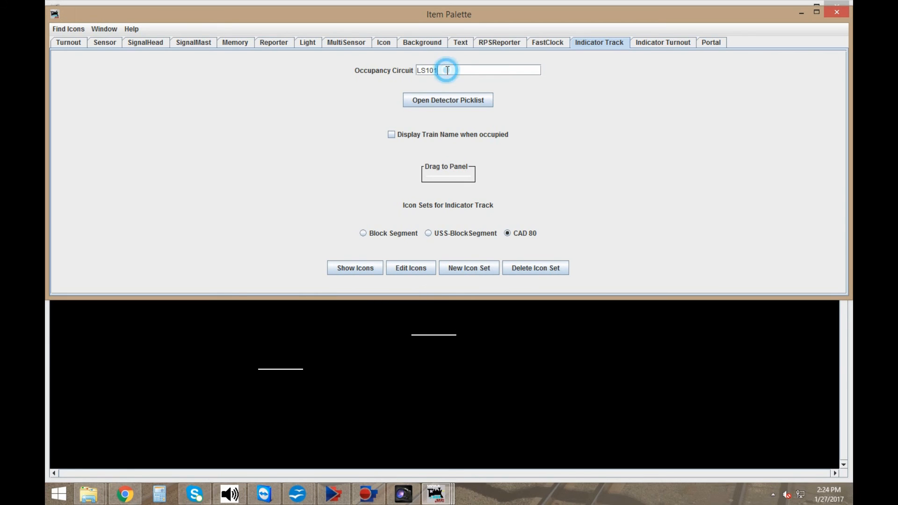
pyautogui.press('BackSpace')
pyautogui.write('3')
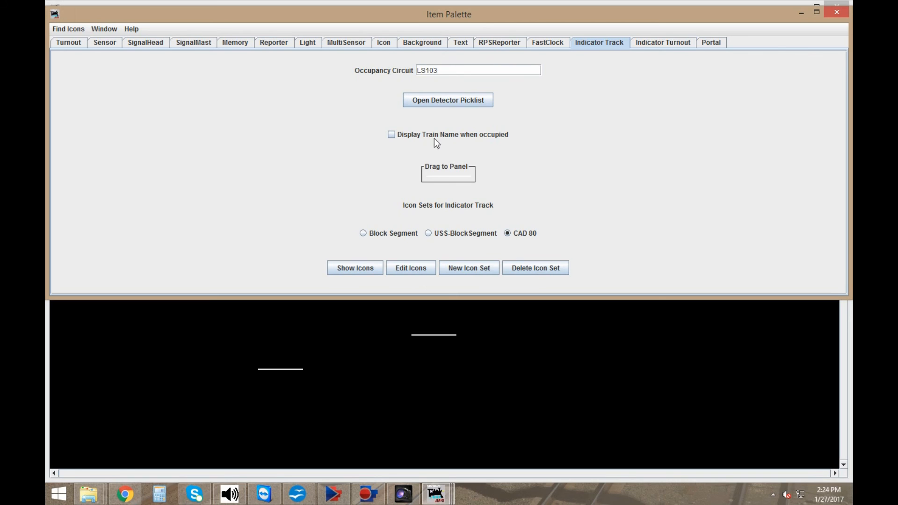
pyautogui.moveTo(443, 178); pyautogui.dragTo(431, 335)
pyautogui.click(588, 348)
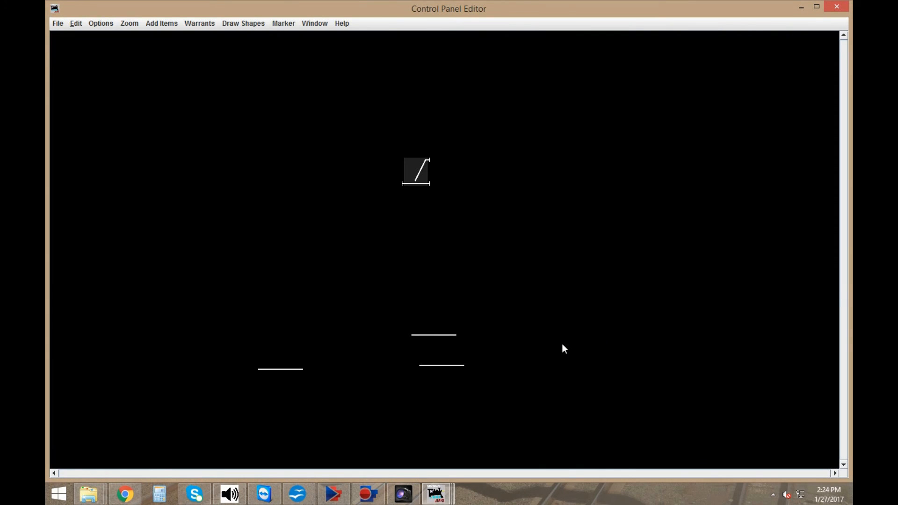
# - Align the LS101 segment with the turnout's diverging leg, the LS103 segment with its straight leg and the LS102 segment with its entry end
pyautogui.rightClick(428, 336)
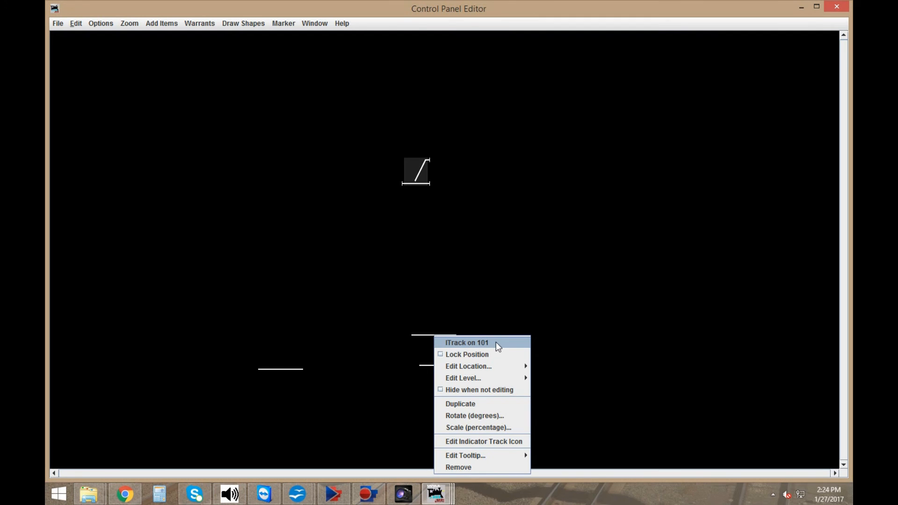
pyautogui.click(408, 352)
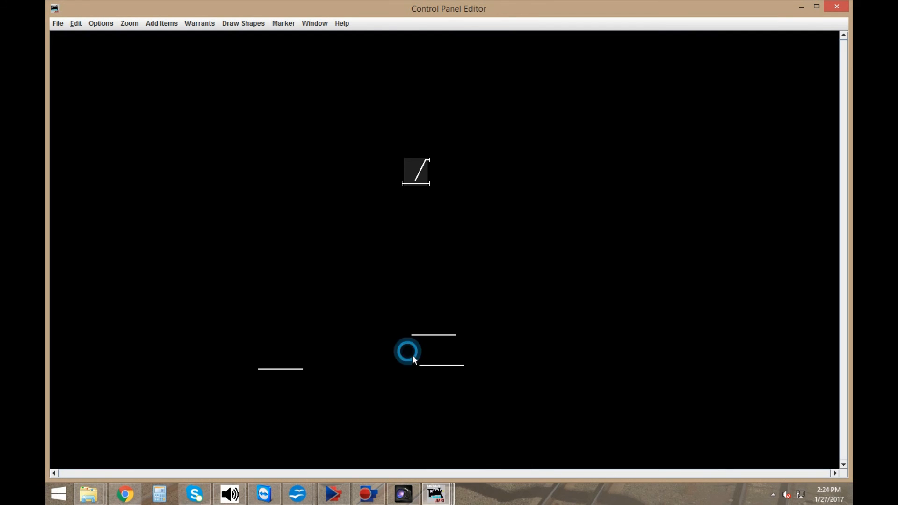
pyautogui.rightClick(440, 365)
pyautogui.click(549, 327)
pyautogui.moveTo(441, 335); pyautogui.dragTo(477, 177)
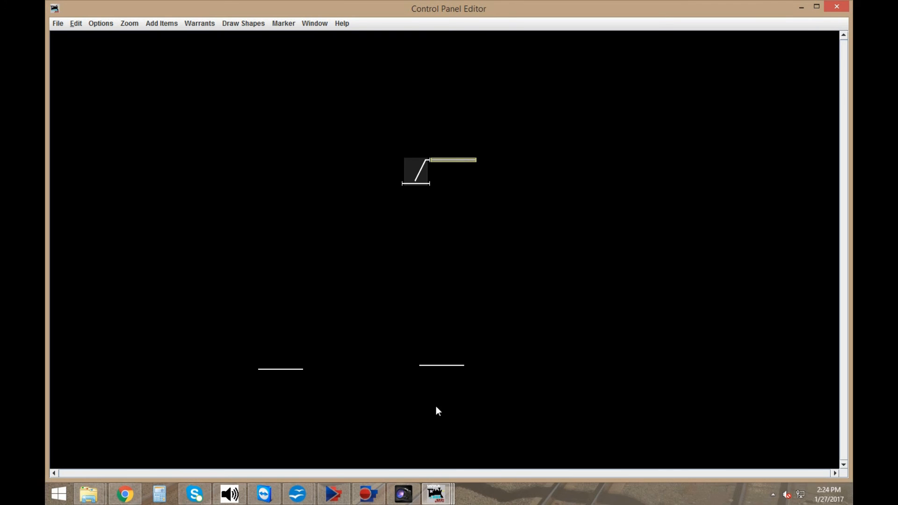
pyautogui.moveTo(446, 366); pyautogui.dragTo(468, 216)
pyautogui.click(287, 370)
pyautogui.moveTo(293, 368); pyautogui.dragTo(382, 183)
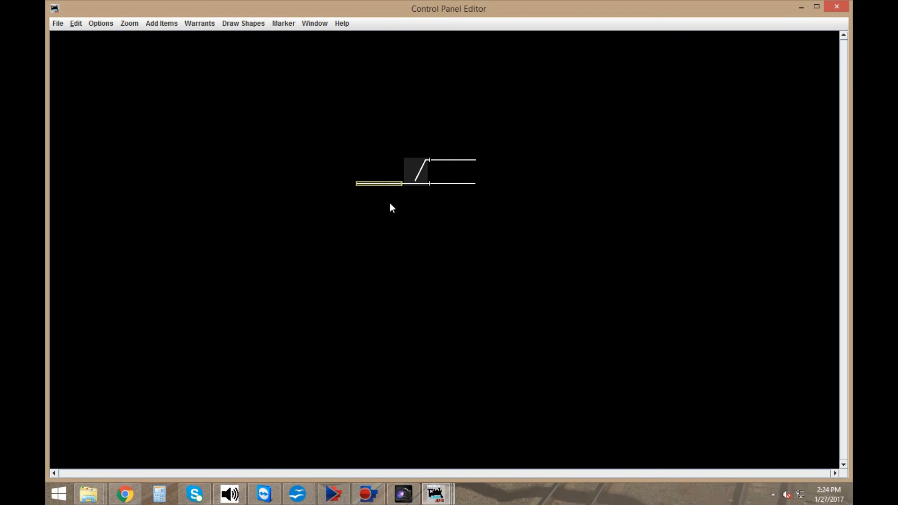
# - Select the turnout and all three track segments and lock their positions
pyautogui.moveTo(369, 138); pyautogui.dragTo(558, 274)
pyautogui.rightClick(446, 184)
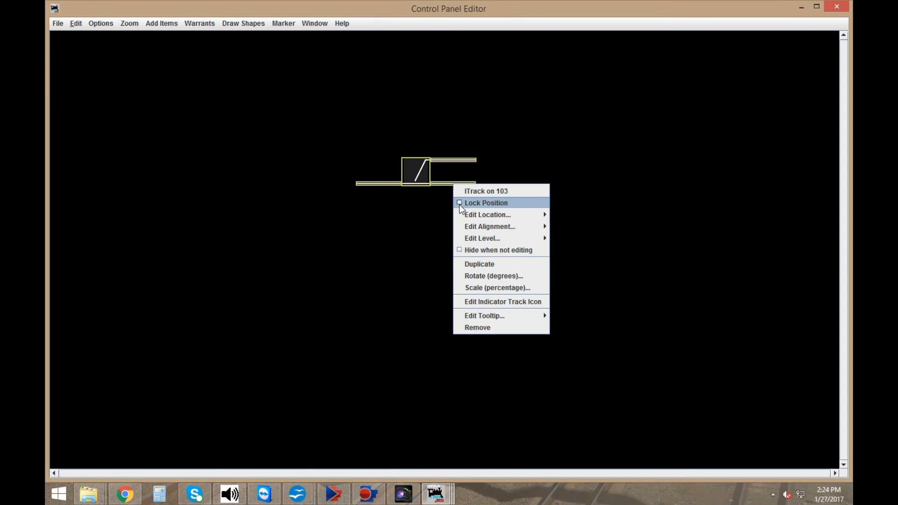
pyautogui.click(459, 203)
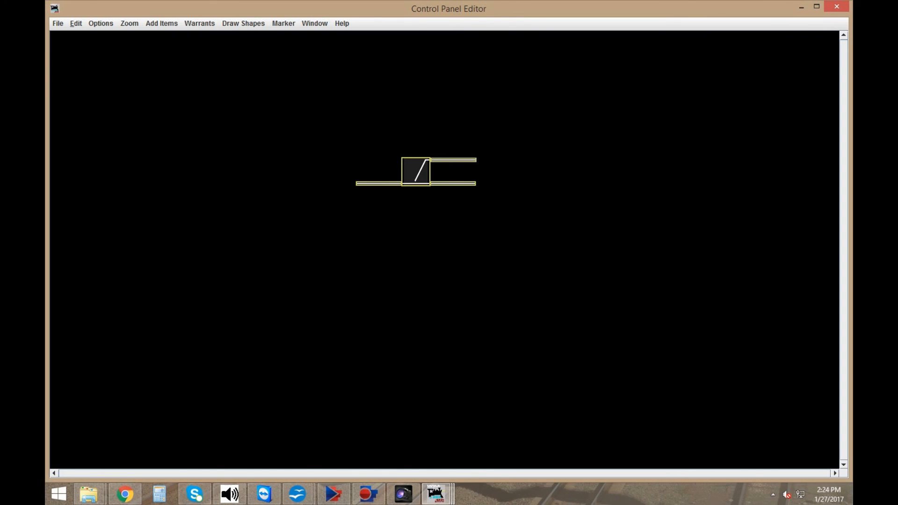
# - Add a range of three internal sensors starting at hardware address 800 and close the sensor table
pyautogui.hotkey('alt', 'Tab')
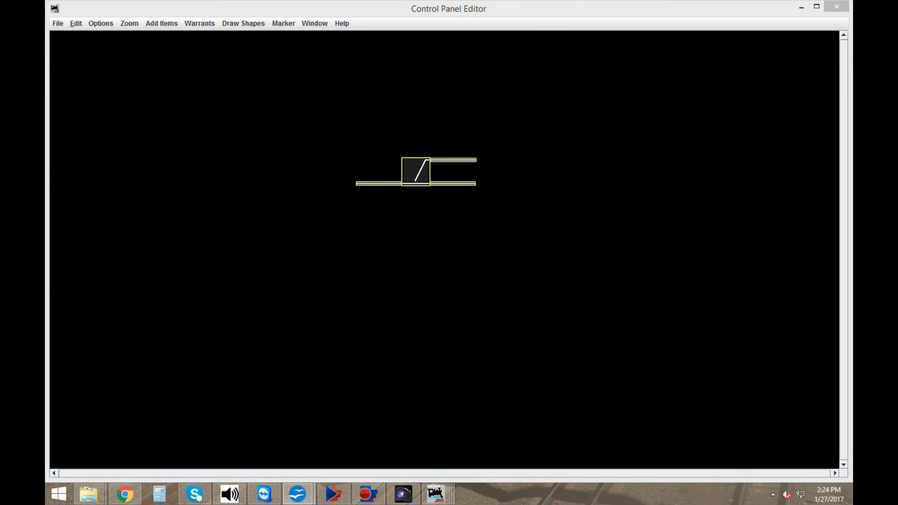
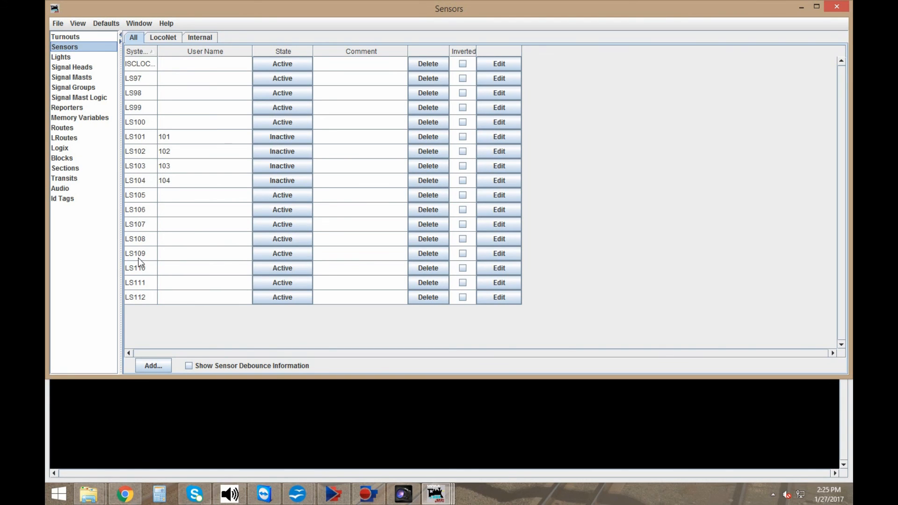
pyautogui.click(160, 371)
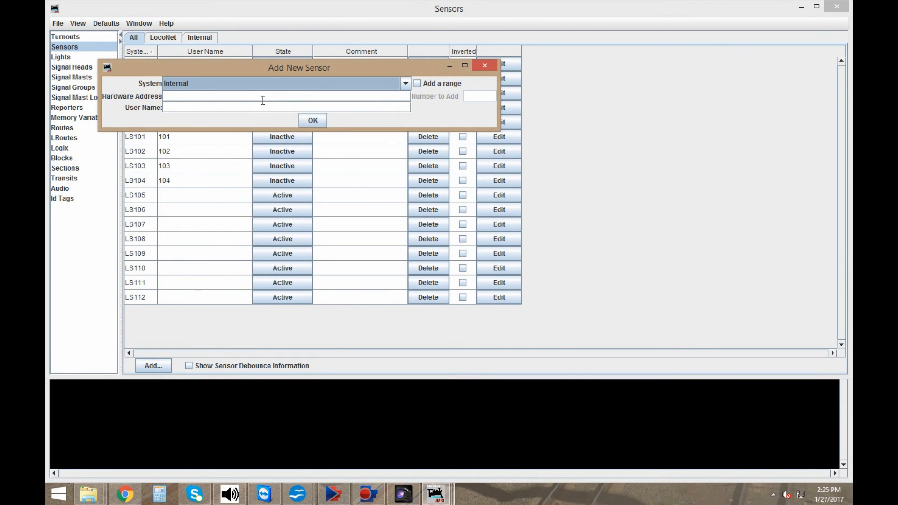
pyautogui.click(418, 84)
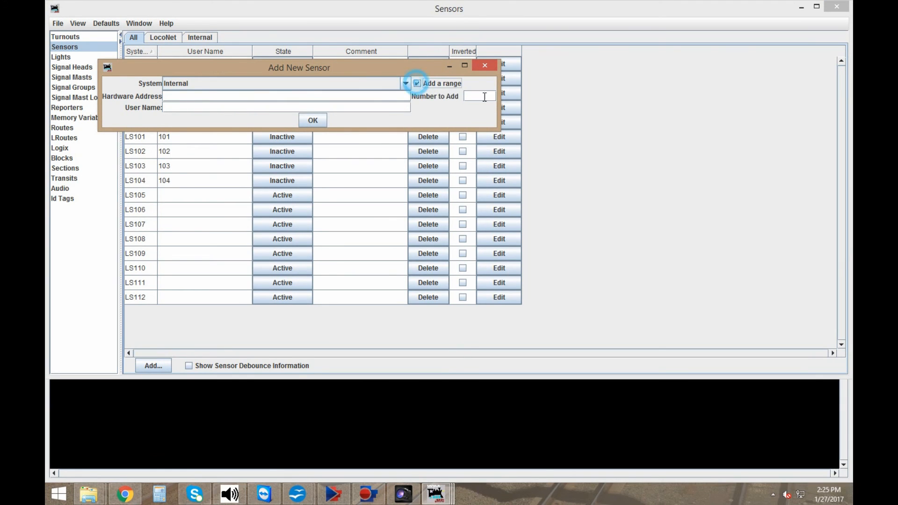
pyautogui.click(487, 98)
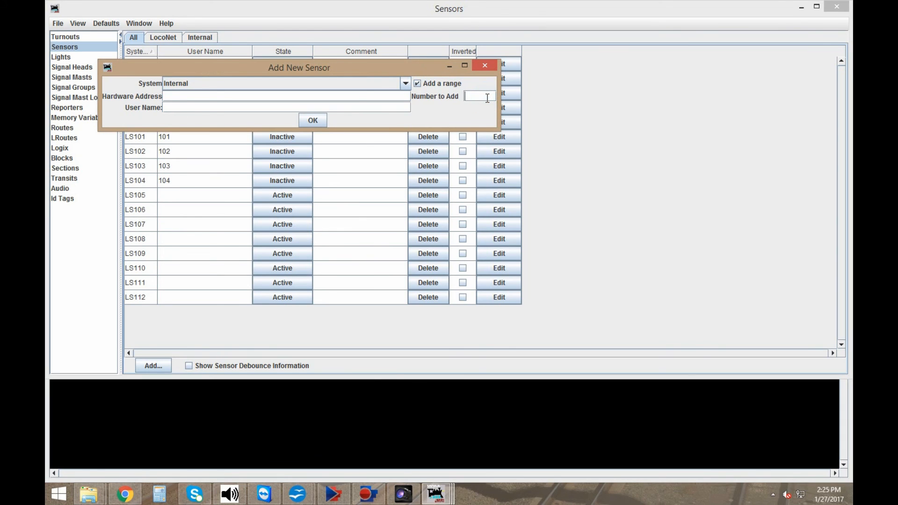
pyautogui.write('3')
pyautogui.click(296, 95)
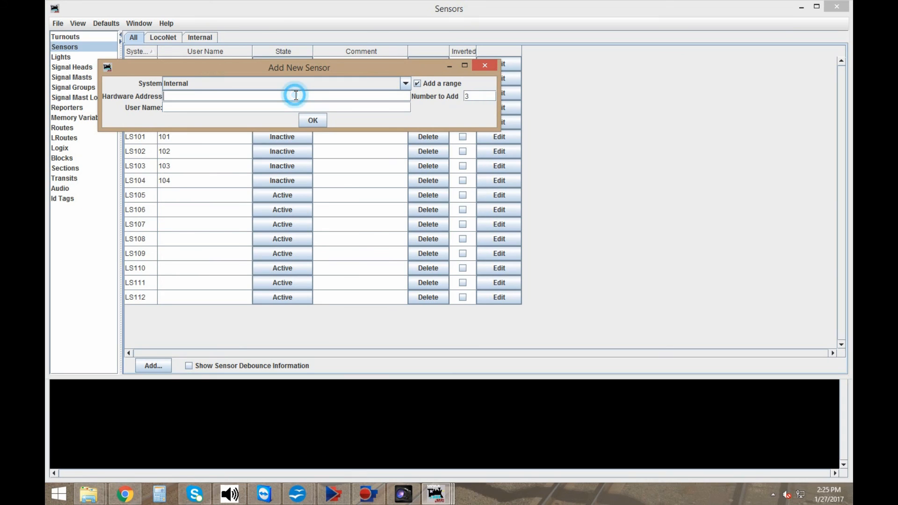
pyautogui.write('800')
pyautogui.click(311, 121)
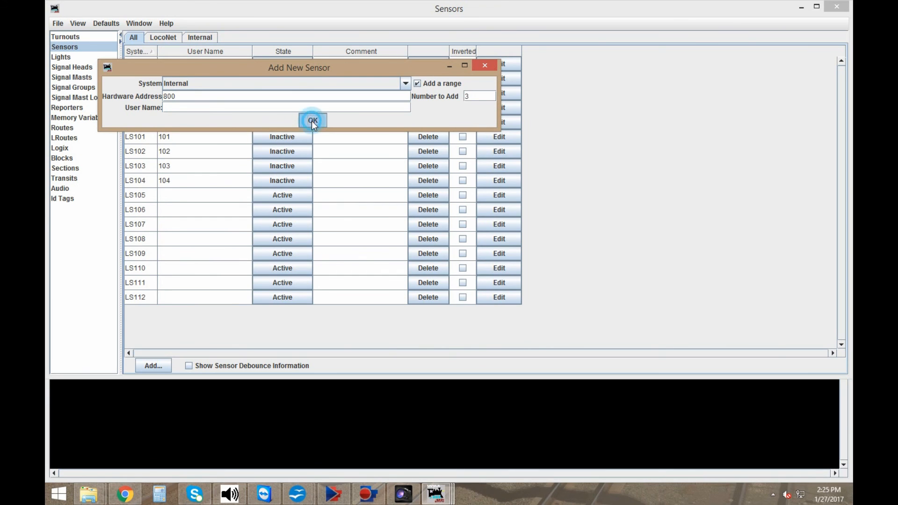
pyautogui.click(490, 66)
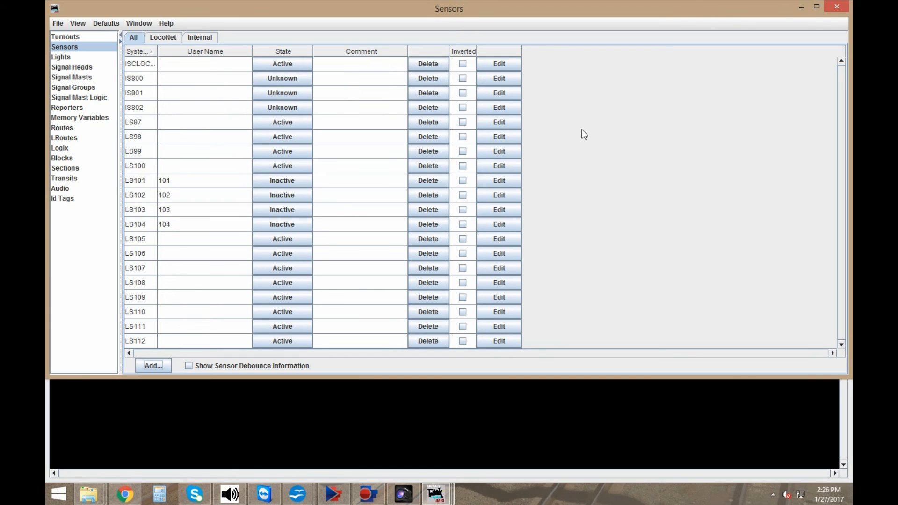
pyautogui.click(837, 7)
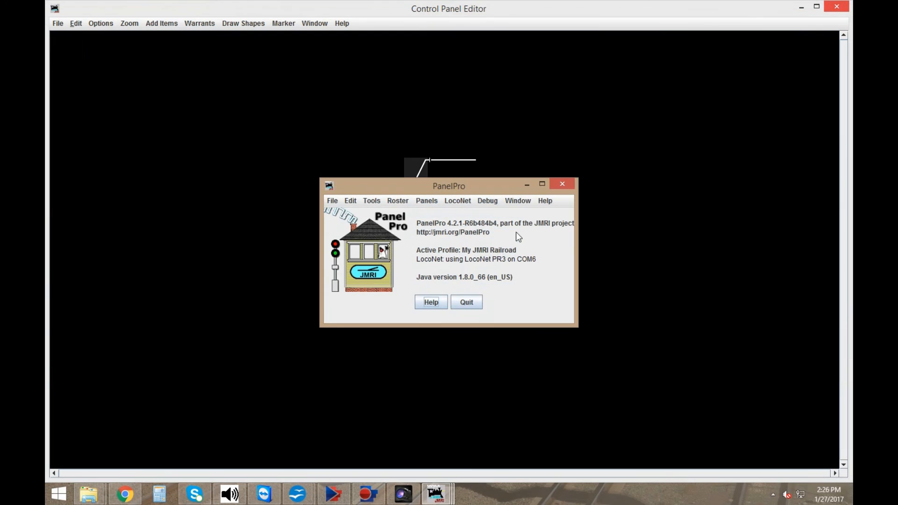
# - Place the IS800 sensor on the control panel below the track diagram, using the Mast sensor icon set
pyautogui.click(545, 127)
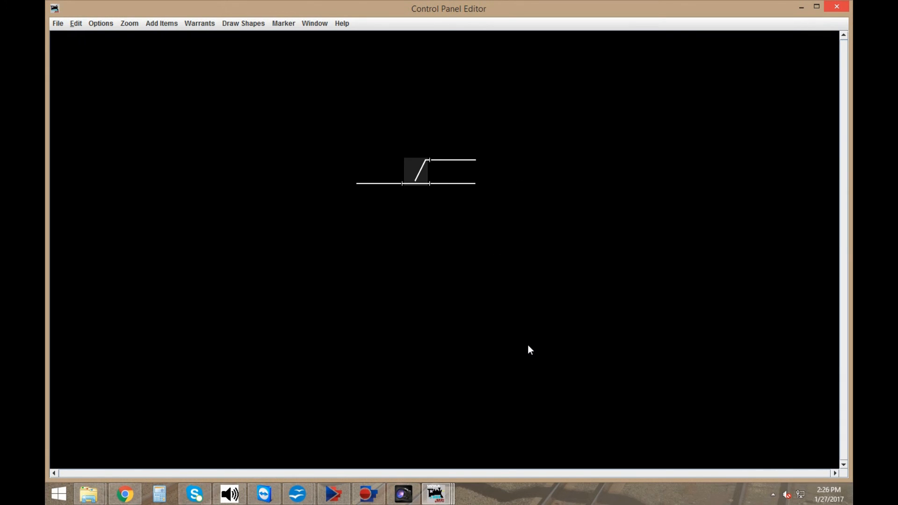
pyautogui.click(436, 494)
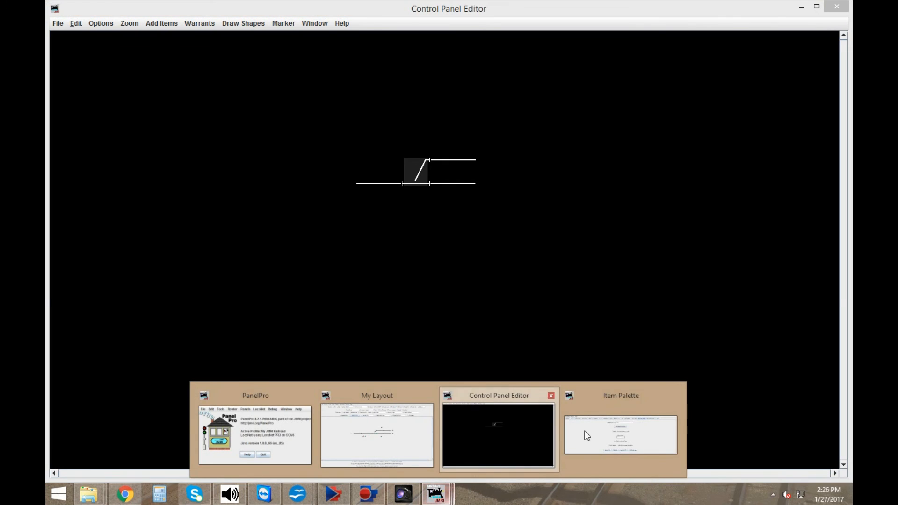
pyautogui.click(653, 411)
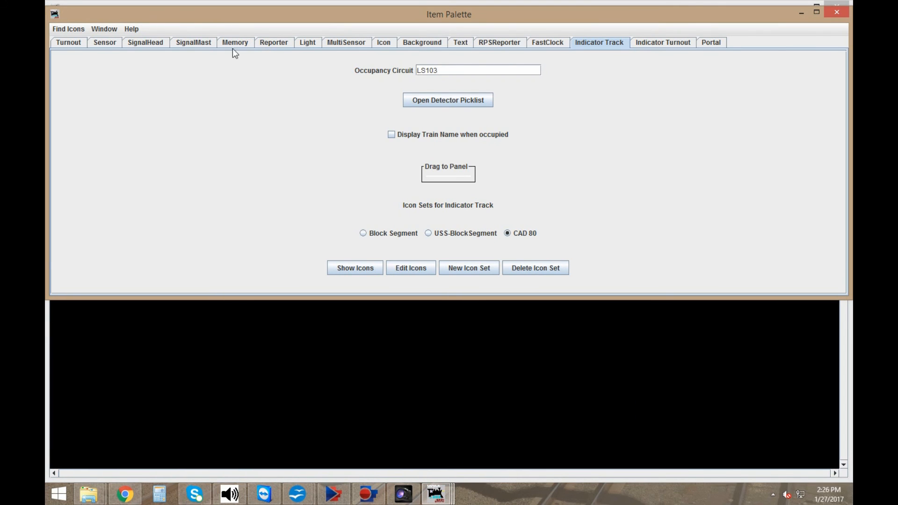
pyautogui.click(106, 42)
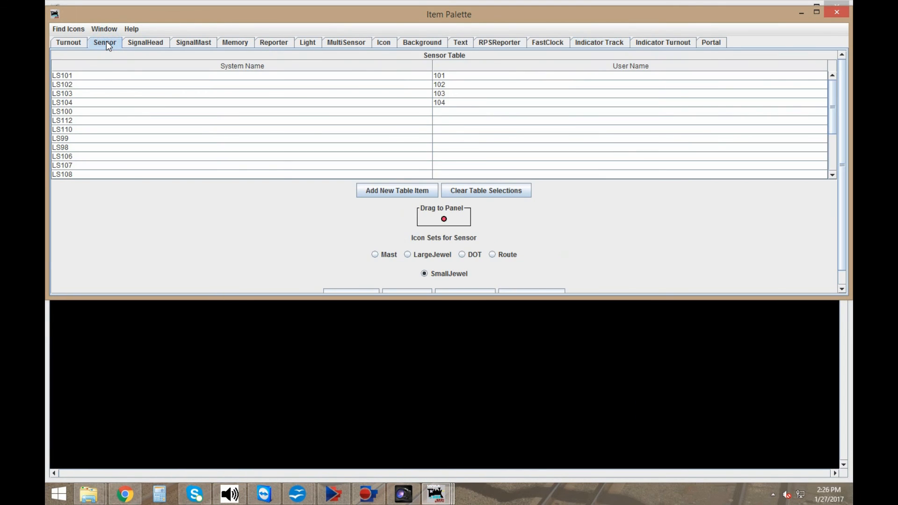
pyautogui.scroll(-3, 831, 105)
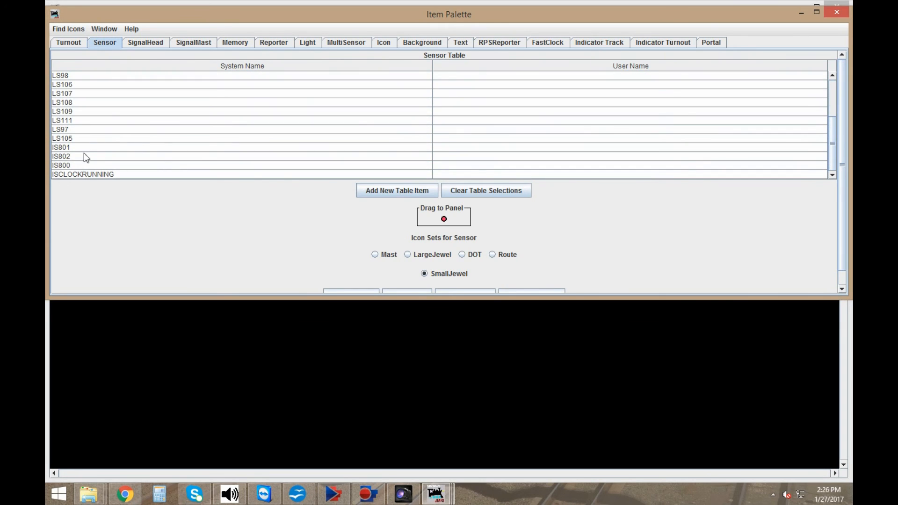
pyautogui.click(385, 256)
pyautogui.click(84, 174)
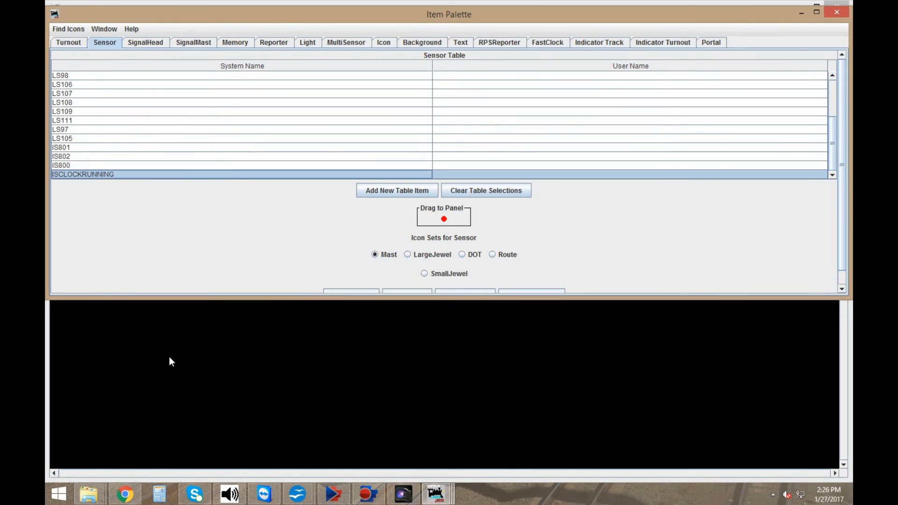
pyautogui.click(80, 165)
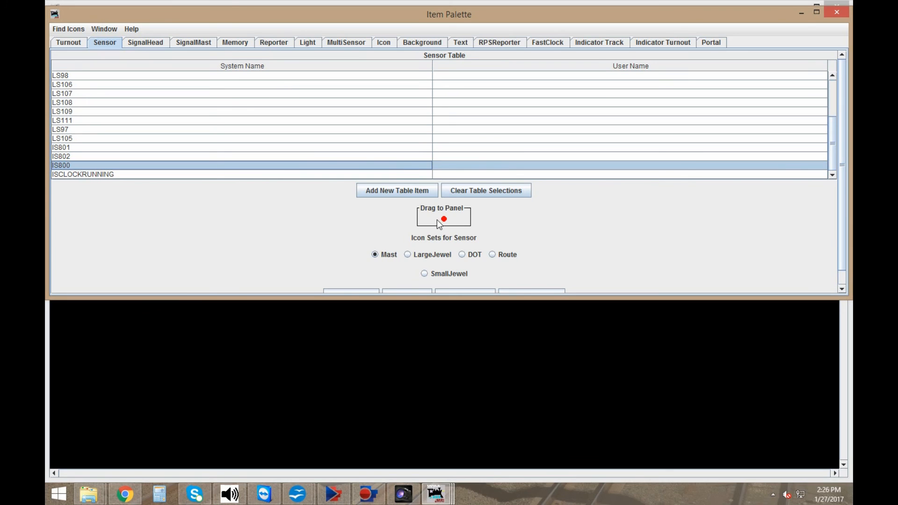
pyautogui.moveTo(443, 220); pyautogui.dragTo(269, 359)
# - Place Mast icons for sensors IS801 and IS802 on the control panel and bring the panel to the front
pyautogui.click(80, 147)
pyautogui.moveTo(443, 218); pyautogui.dragTo(365, 343)
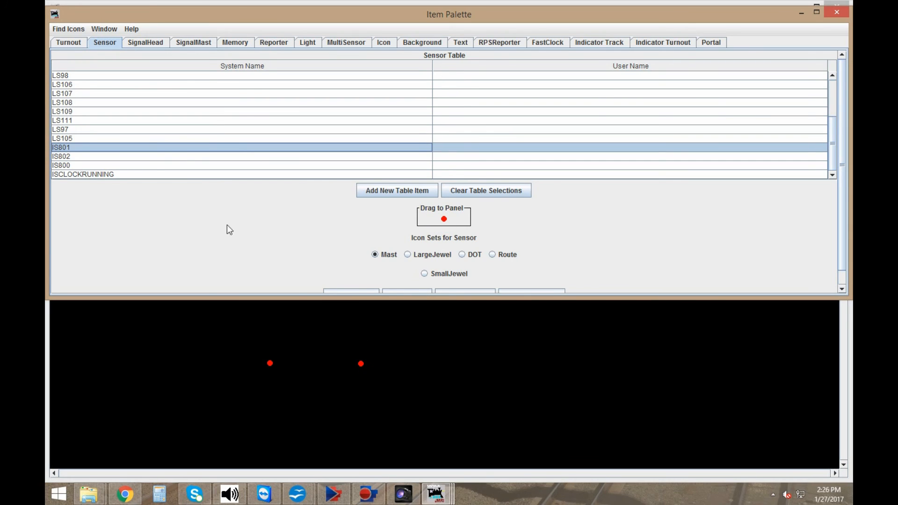
pyautogui.click(150, 157)
pyautogui.moveTo(443, 222); pyautogui.dragTo(366, 317)
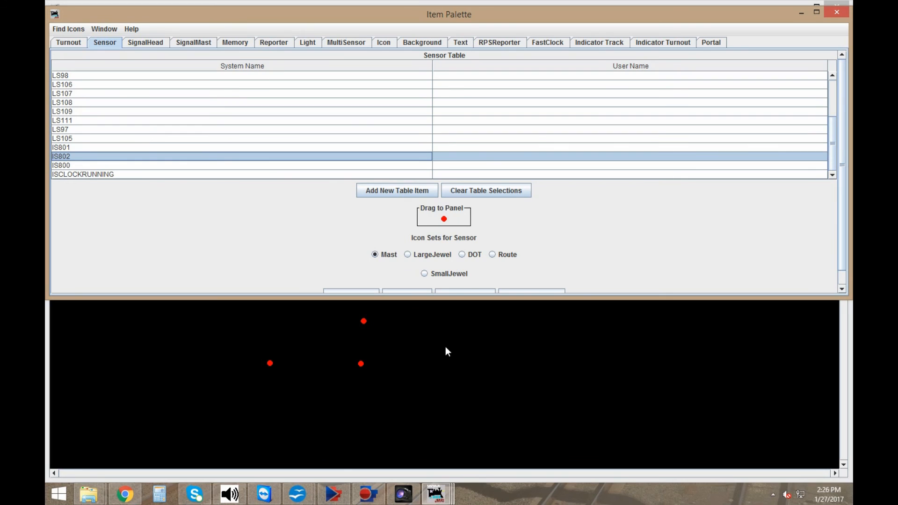
pyautogui.click(446, 343)
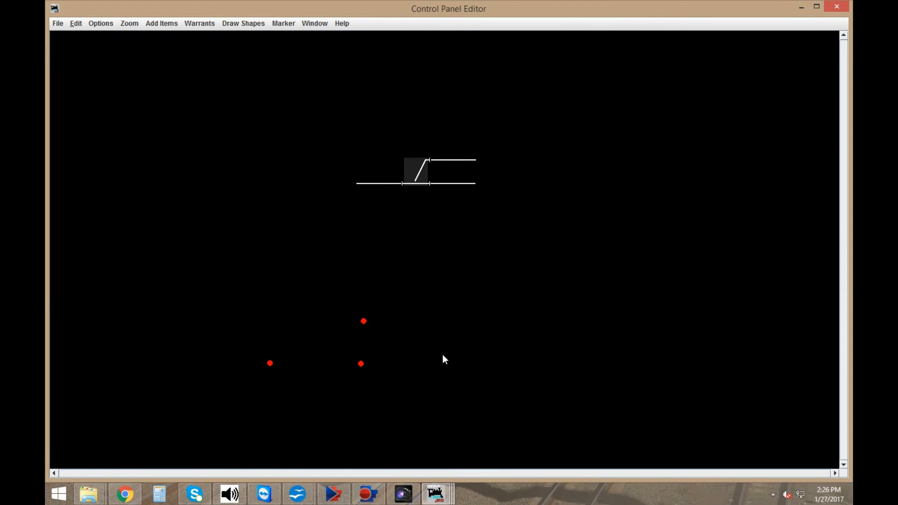
# - Move the sensor icons to the turnout: IS801 below the straight leg, IS802 between the two legs and IS800 below the entry track
pyautogui.moveTo(183, 263); pyautogui.dragTo(395, 397)
pyautogui.moveTo(363, 365); pyautogui.dragTo(445, 212)
pyautogui.click(483, 216)
pyautogui.moveTo(354, 215); pyautogui.dragTo(379, 200)
# - Lock the positions of the IS800, IS801 and IS802 sensor icons
pyautogui.rightClick(379, 199)
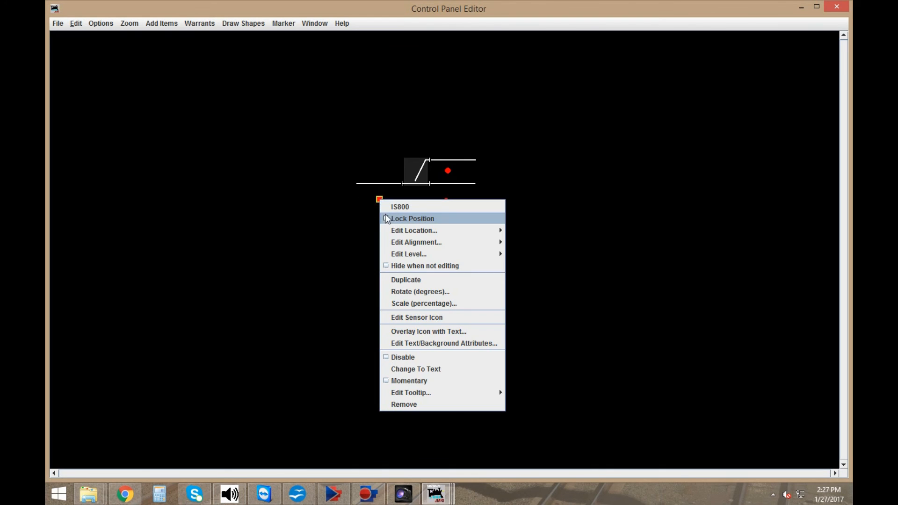
pyautogui.click(386, 219)
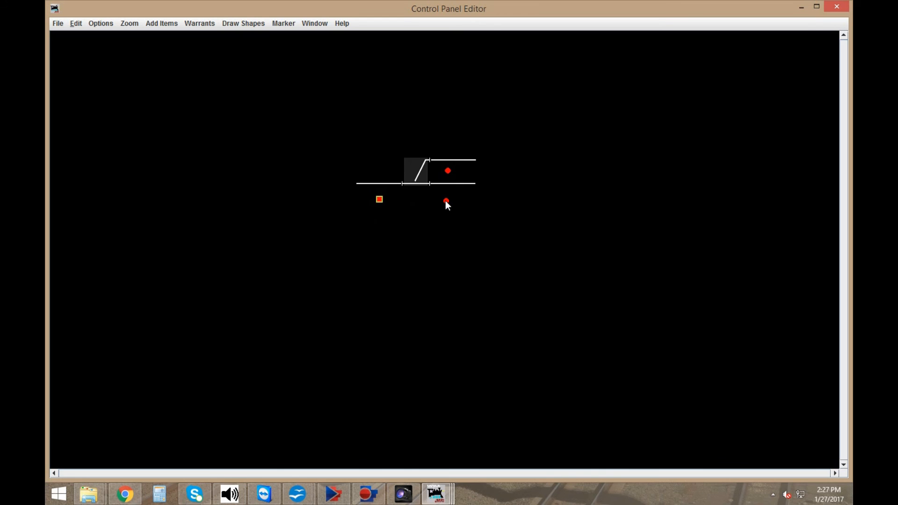
pyautogui.rightClick(447, 201)
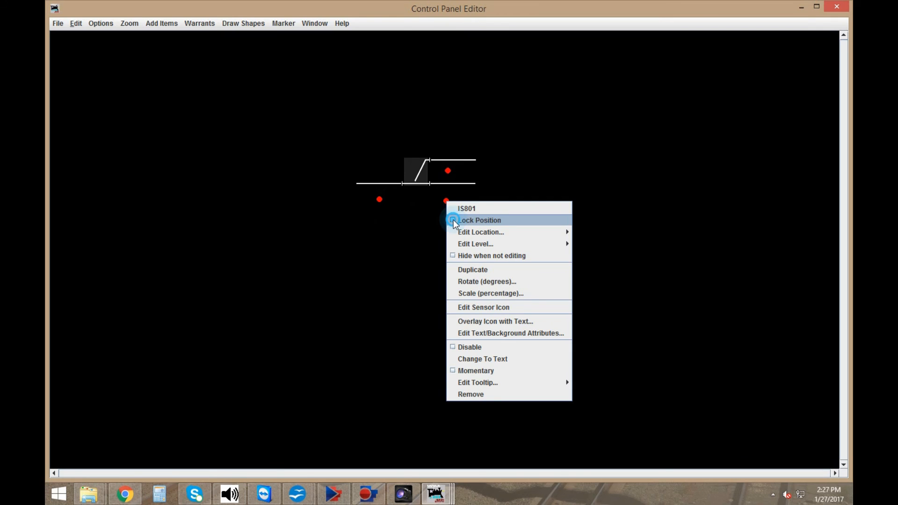
pyautogui.click(452, 219)
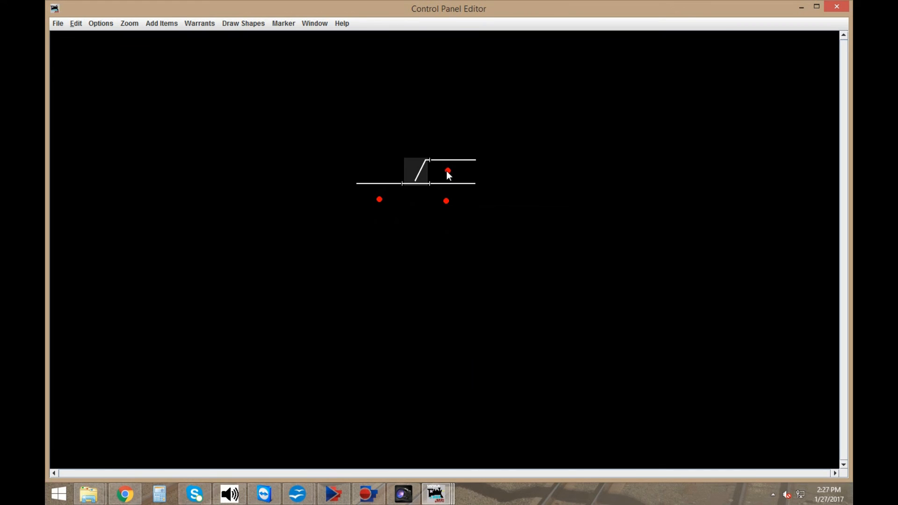
pyautogui.rightClick(447, 171)
pyautogui.click(453, 190)
# - Disable operator control of the IS801, IS802 and IS800 sensor icons on the panel
pyautogui.rightClick(445, 200)
pyautogui.click(454, 334)
pyautogui.rightClick(447, 171)
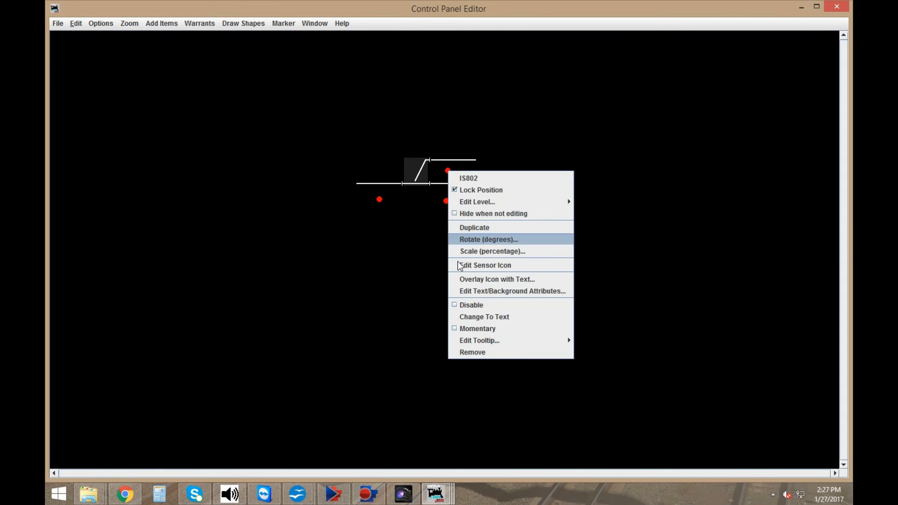
pyautogui.click(456, 305)
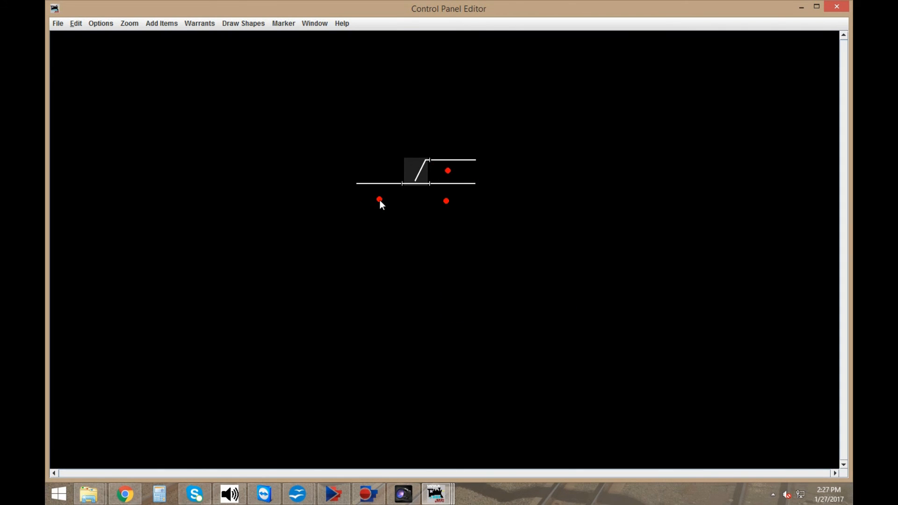
pyautogui.rightClick(379, 199)
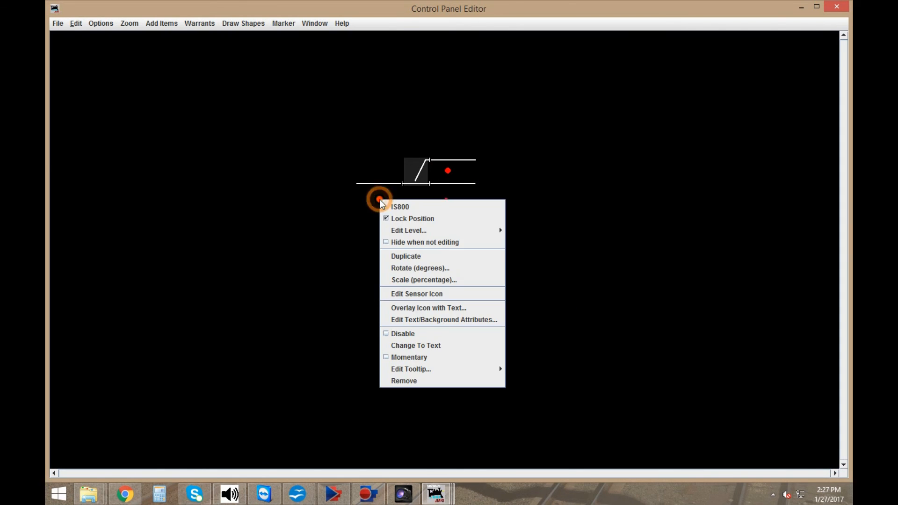
pyautogui.click(386, 332)
# - Create a Logix with the user name "Mast Link" and an automatically generated system name
pyautogui.click(448, 308)
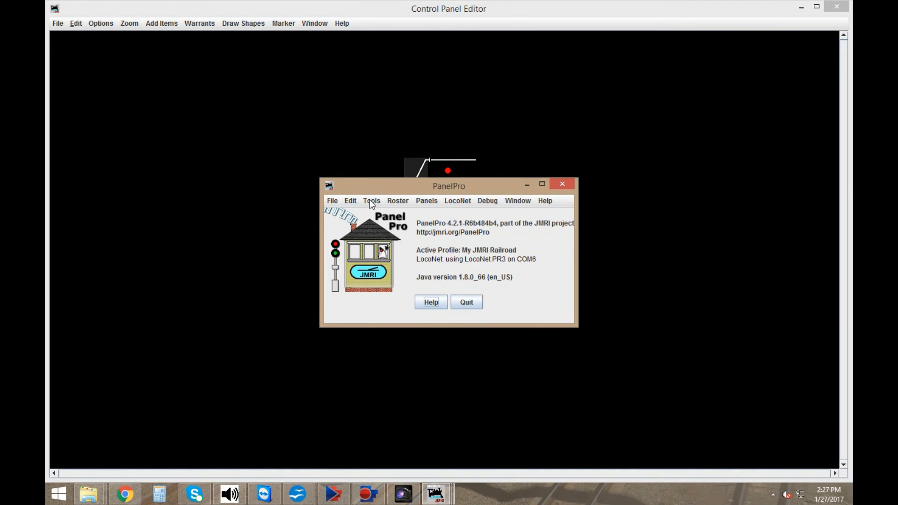
pyautogui.click(369, 199)
pyautogui.moveTo(378, 224)
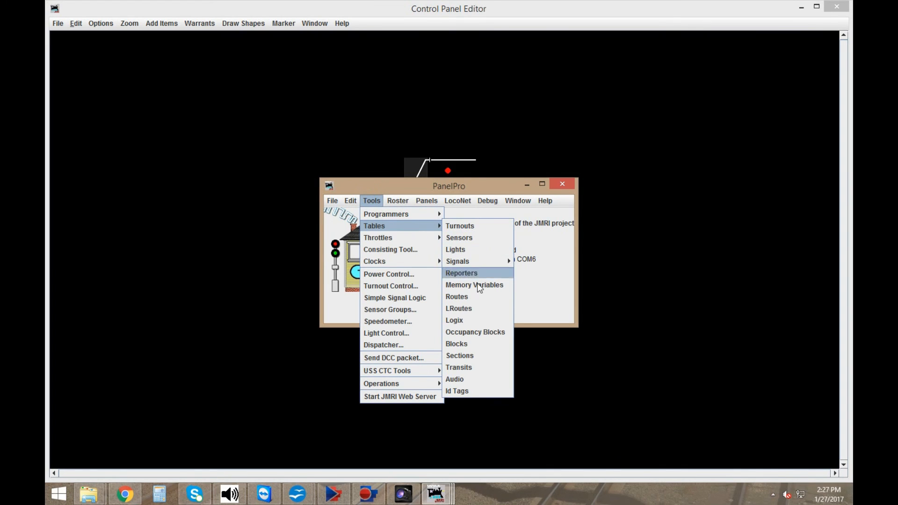
pyautogui.click(480, 321)
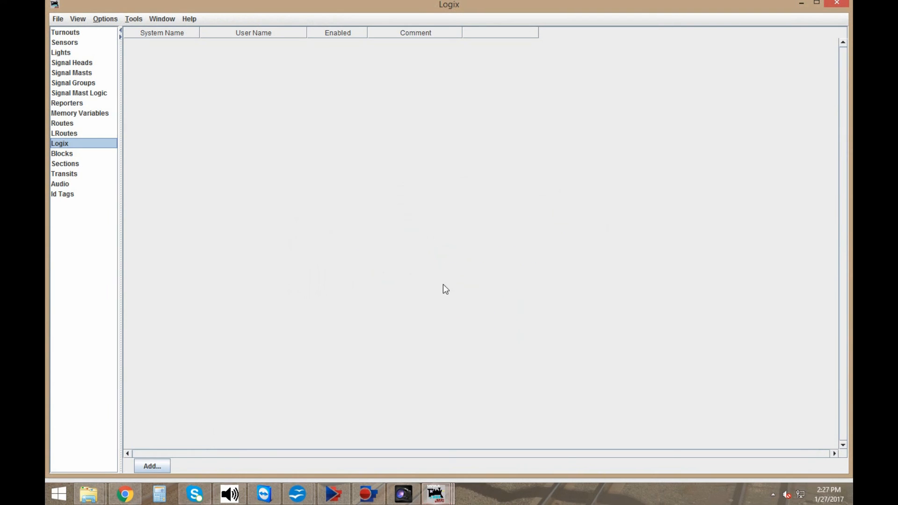
pyautogui.click(156, 461)
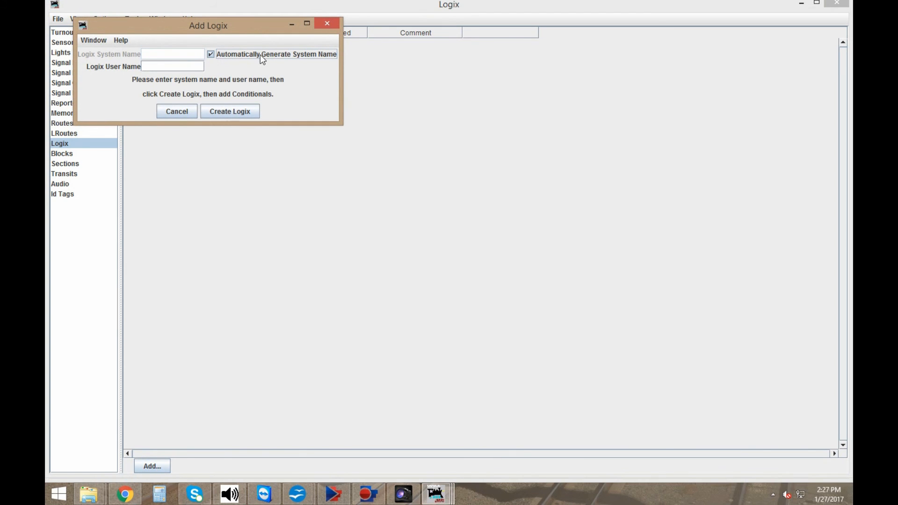
pyautogui.click(187, 66)
pyautogui.write('Mas')
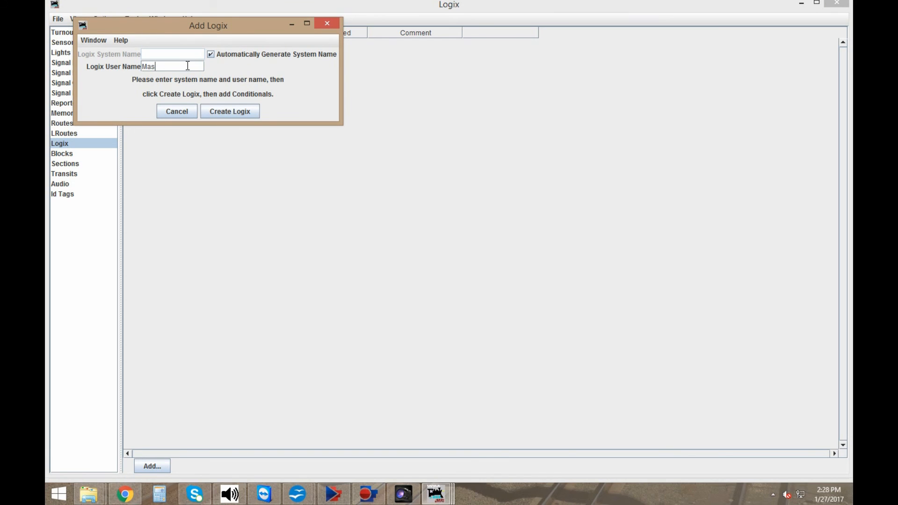
pyautogui.write('t Link')
pyautogui.click(215, 112)
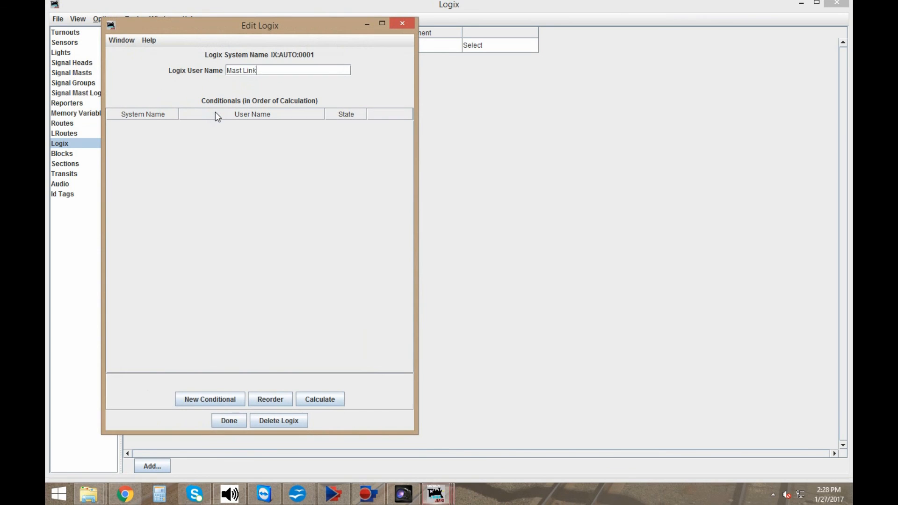
# - Add a new conditional to the Logix and name it "IS801 Mast Held"
pyautogui.click(199, 401)
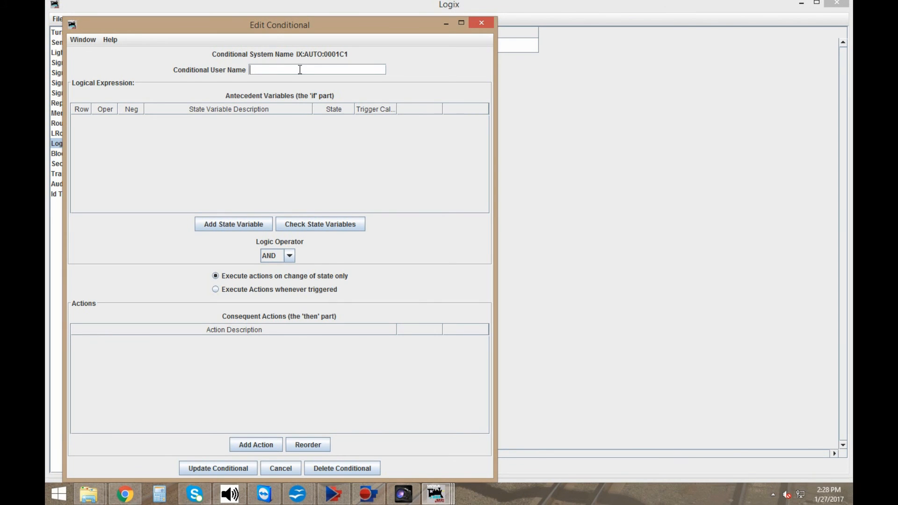
pyautogui.write('IS801 Mast Held')
pyautogui.press('BackSpace')
pyautogui.press('BackSpace')
pyautogui.write('ld')
# - Add a state variable to the IS801 Mast Held conditional testing signal head 289b for Signal Head Held
pyautogui.click(246, 219)
pyautogui.click(307, 94)
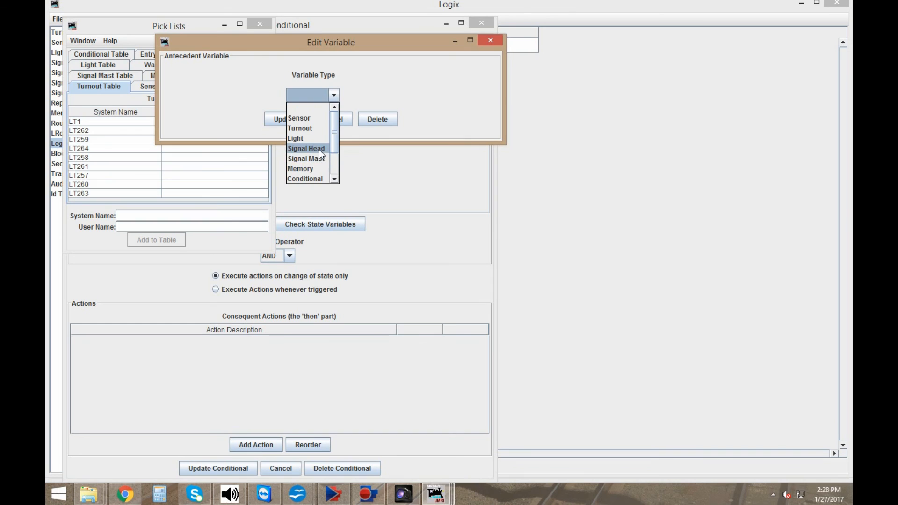
pyautogui.click(318, 148)
pyautogui.click(301, 95)
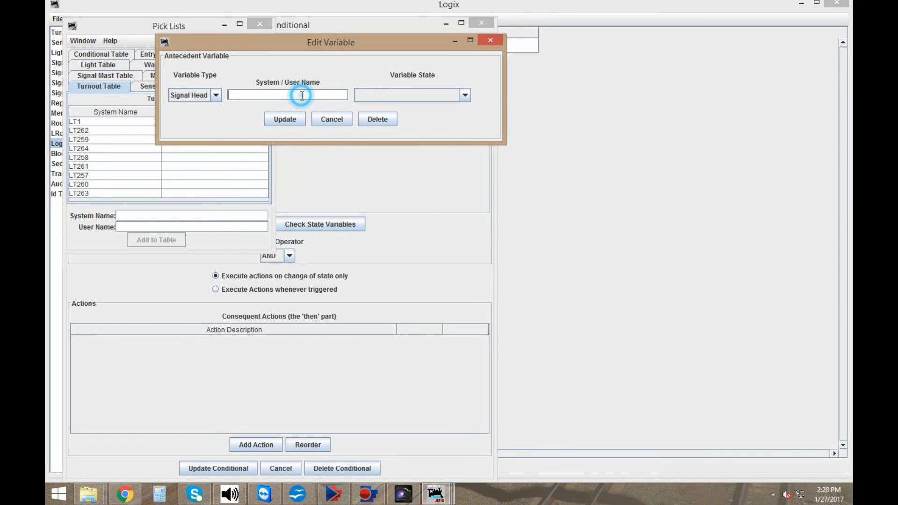
pyautogui.write('289b')
pyautogui.click(385, 95)
pyautogui.click(391, 139)
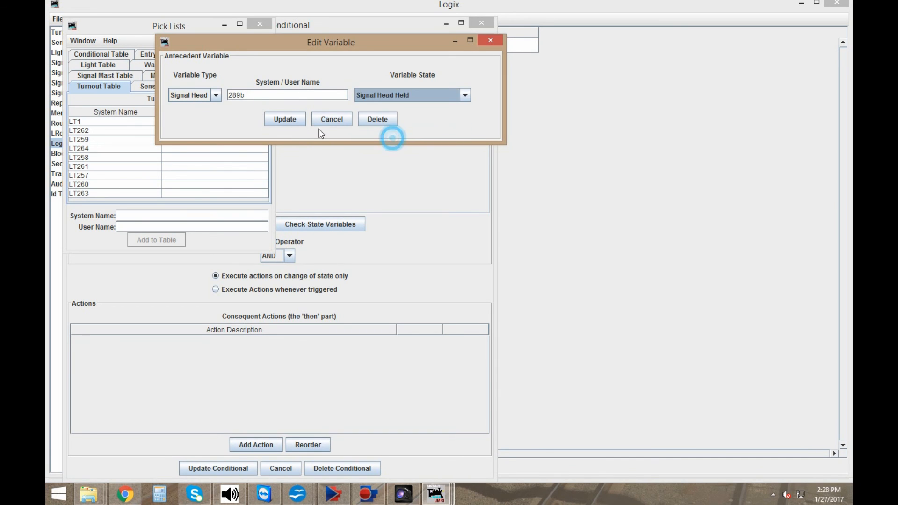
pyautogui.click(294, 119)
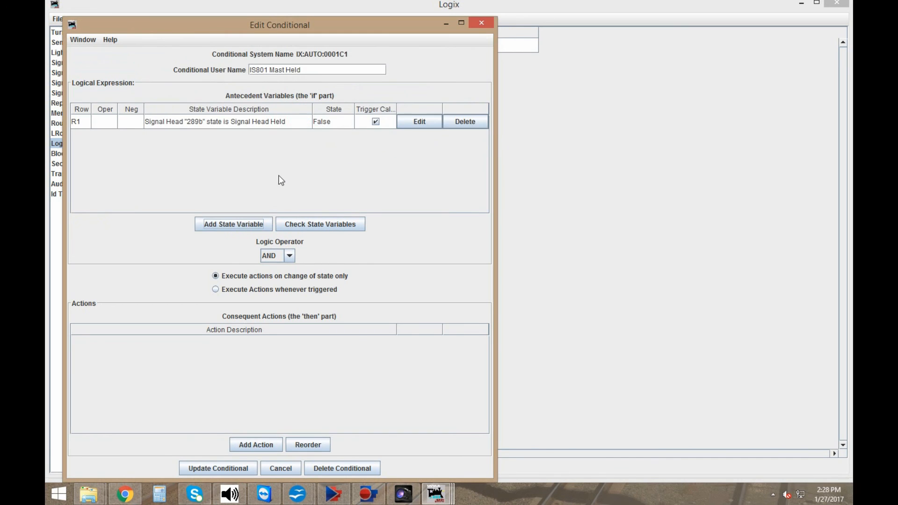
# - Execute the conditional's actions whenever triggered, add an action setting sensor IS801 to Inactive when triggered true, and update the conditional
pyautogui.click(256, 290)
pyautogui.click(253, 445)
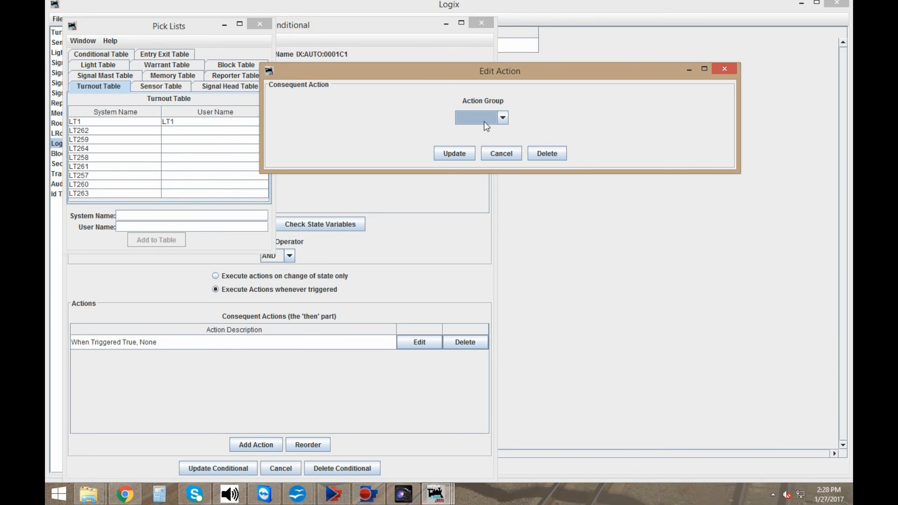
pyautogui.click(487, 119)
pyautogui.click(481, 136)
pyautogui.click(487, 117)
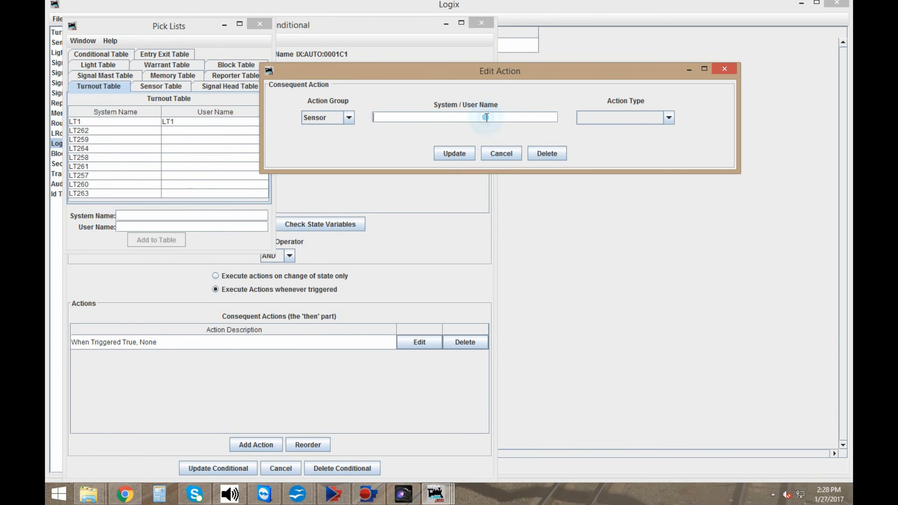
pyautogui.write('IS801')
pyautogui.click(611, 116)
pyautogui.click(610, 140)
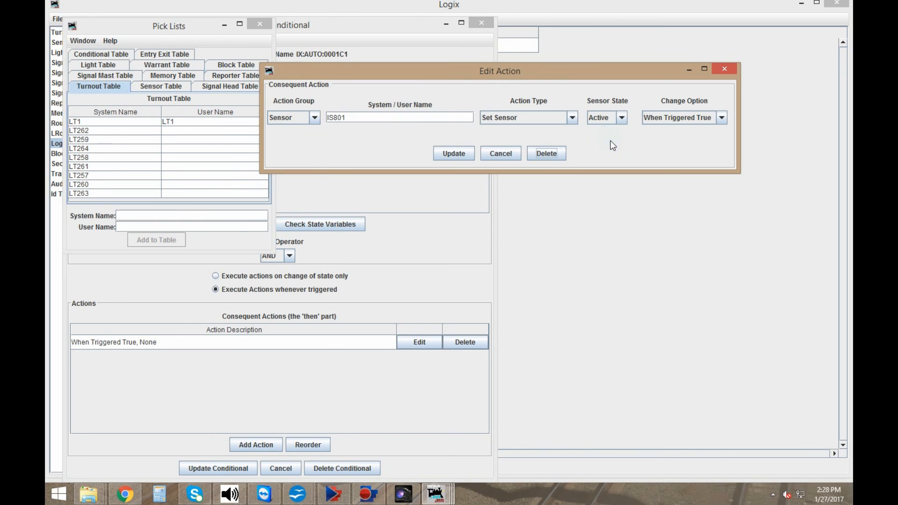
pyautogui.click(620, 118)
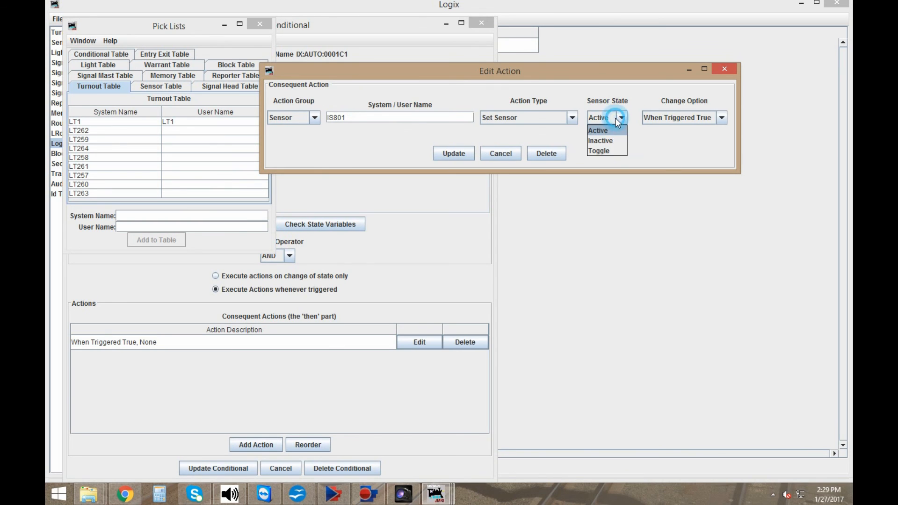
pyautogui.click(605, 140)
pyautogui.click(463, 153)
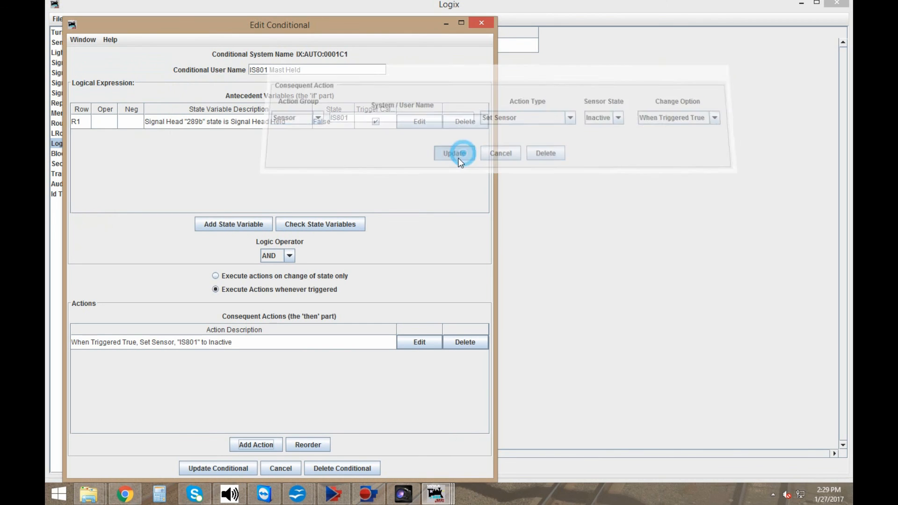
pyautogui.click(234, 469)
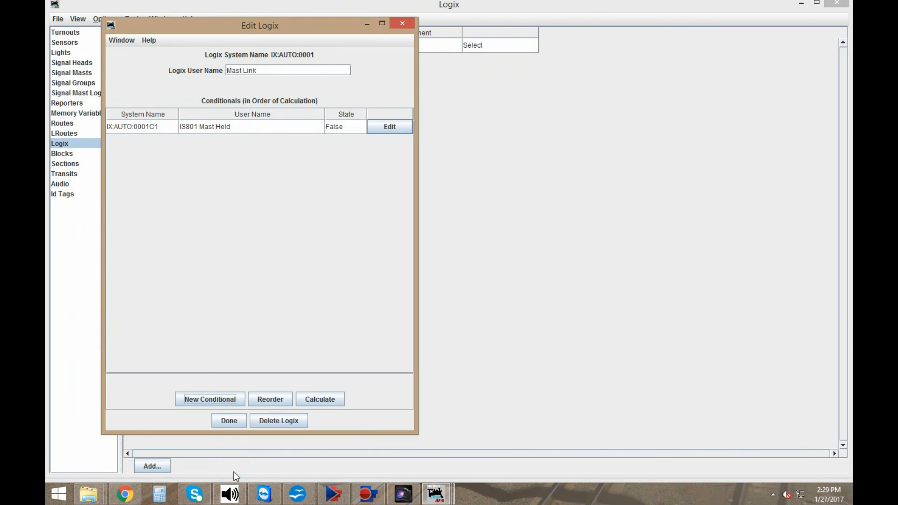
# - Add a second conditional to the Mast Link Logix and name it "IS801 Mast Released"
pyautogui.click(216, 399)
pyautogui.write('IS')
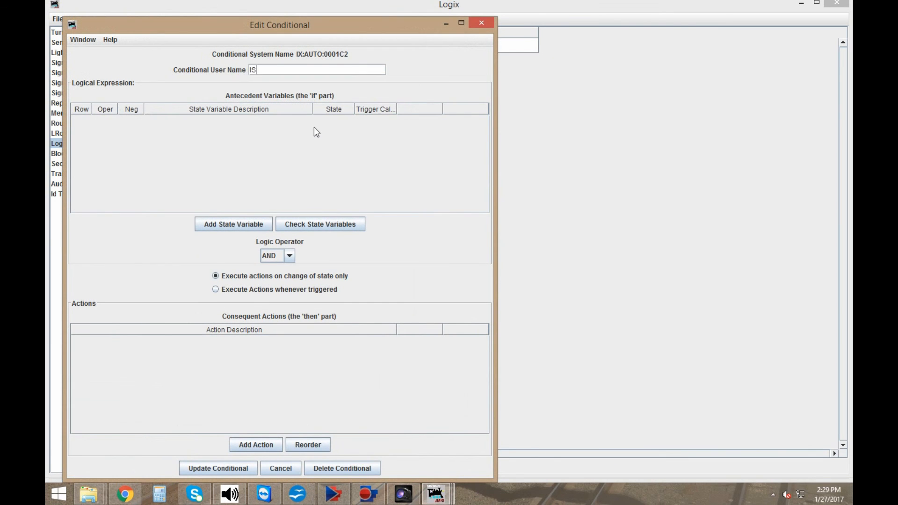
pyautogui.write('801 Mast Released')
# - Add a state variable for signal head 289b being Signal Head Held and negate it with NOT
pyautogui.click(242, 224)
pyautogui.click(308, 95)
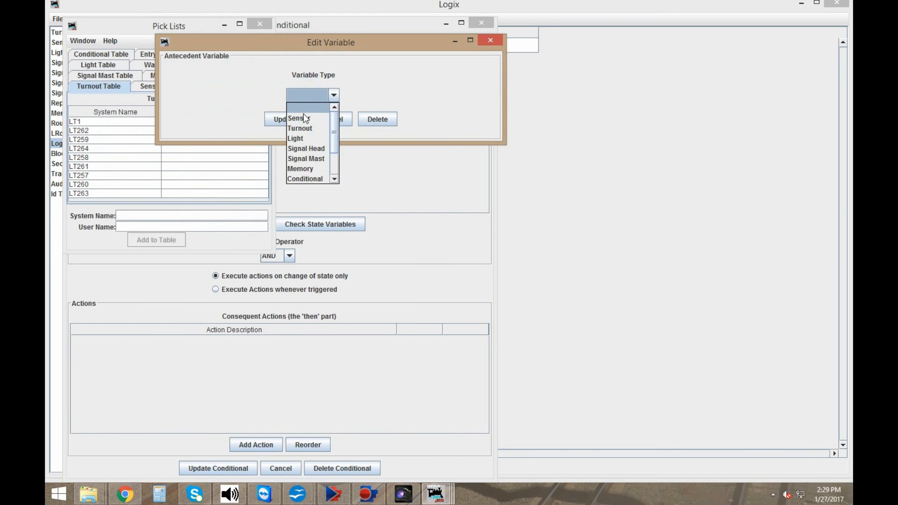
pyautogui.click(303, 146)
pyautogui.click(309, 96)
pyautogui.write('289b')
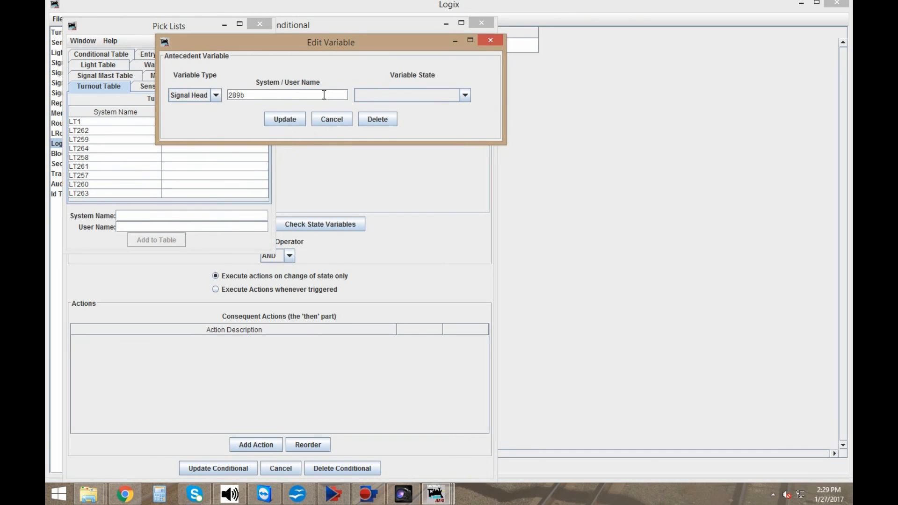
pyautogui.click(365, 96)
pyautogui.click(376, 137)
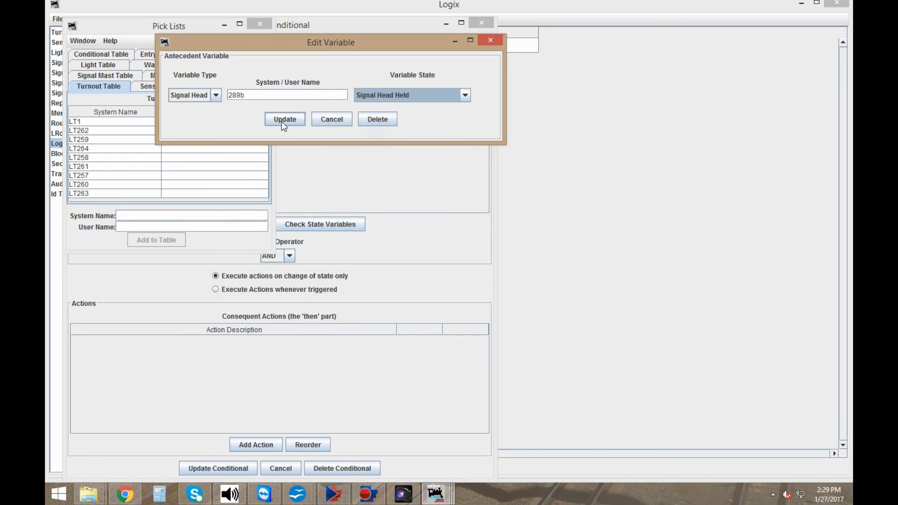
pyautogui.click(285, 120)
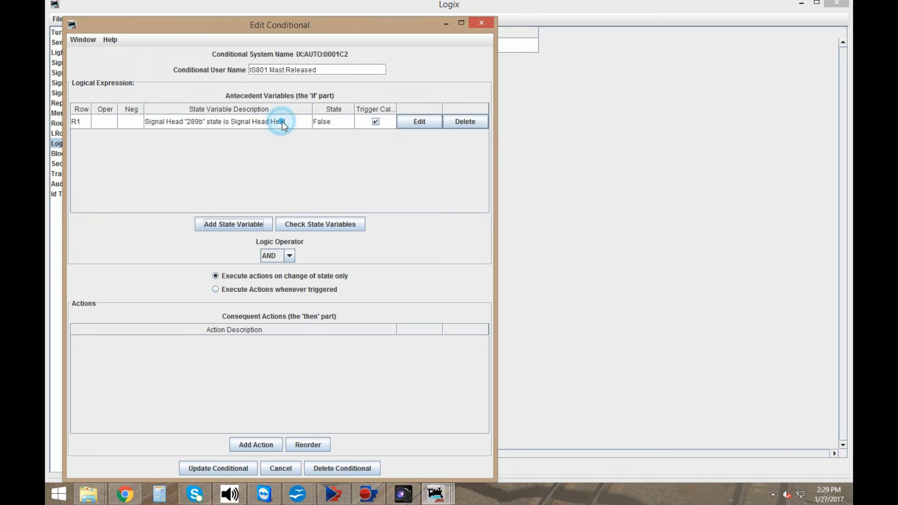
pyautogui.click(135, 122)
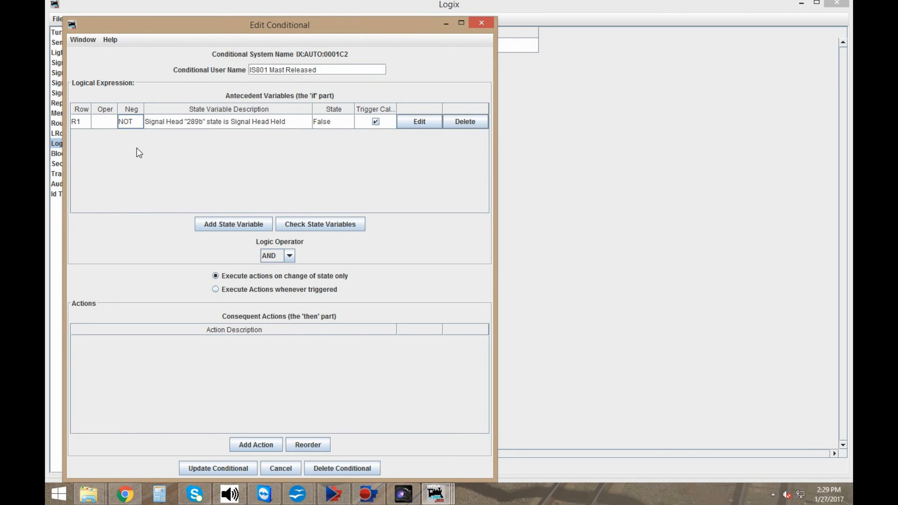
# - Execute the conditional's actions whenever triggered, add an action setting sensor IS801 to Active when triggered true, and update the conditional
pyautogui.click(255, 292)
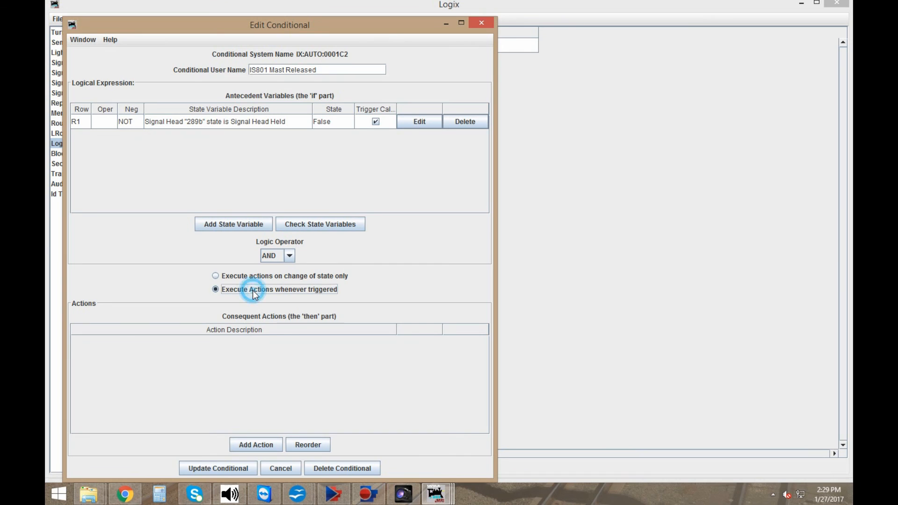
pyautogui.click(257, 444)
pyautogui.click(502, 118)
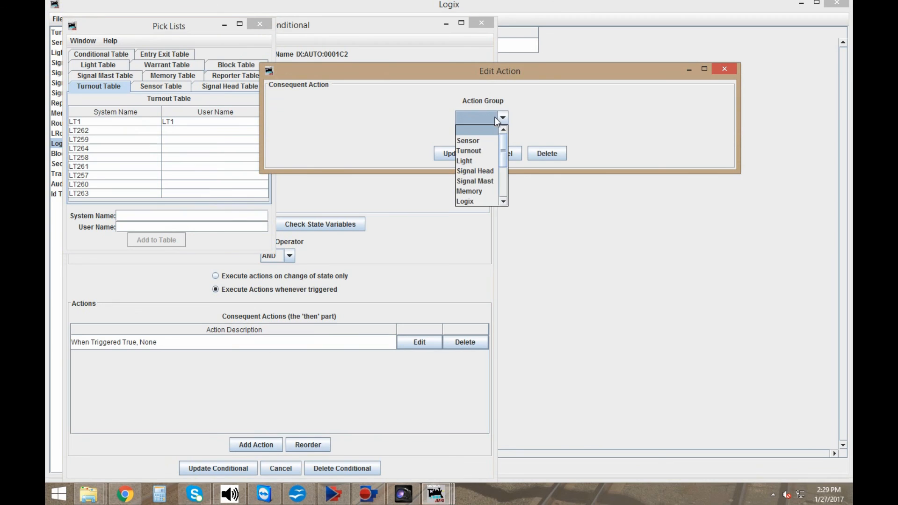
pyautogui.click(488, 140)
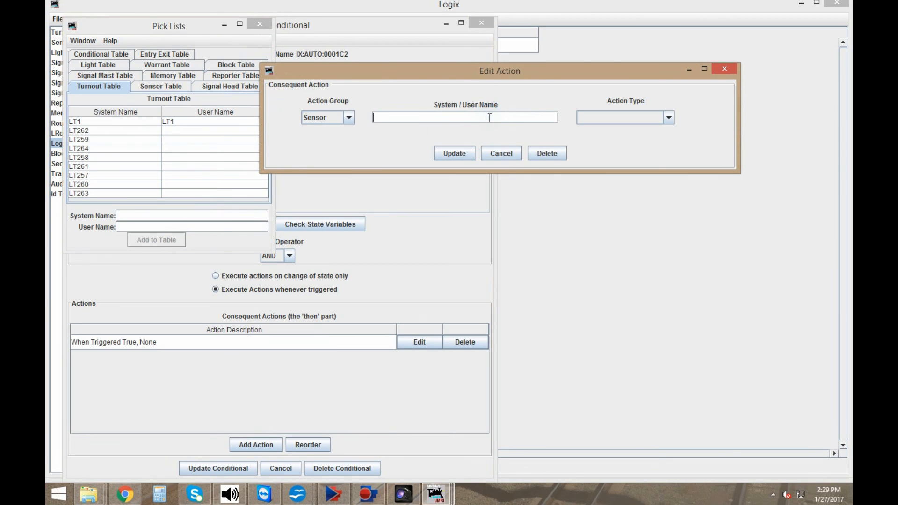
pyautogui.click(489, 117)
pyautogui.write('IS801')
pyautogui.click(610, 118)
pyautogui.click(614, 141)
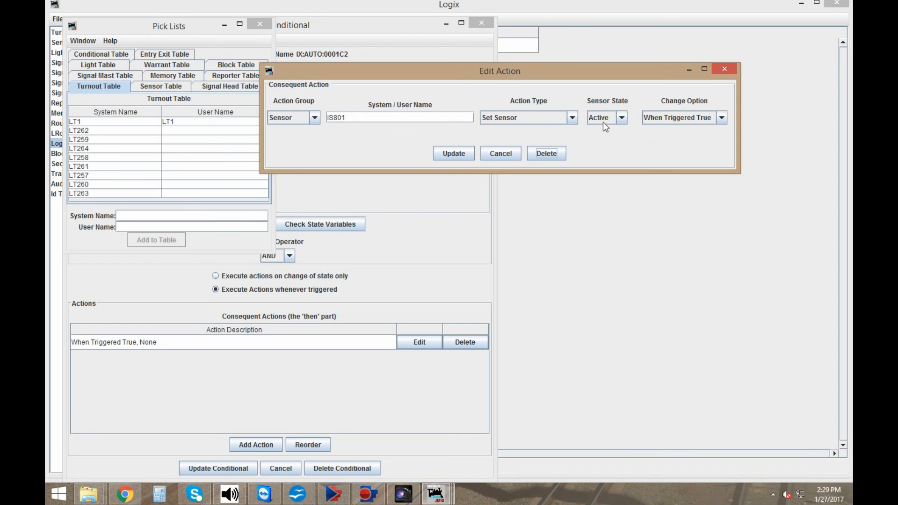
pyautogui.click(465, 160)
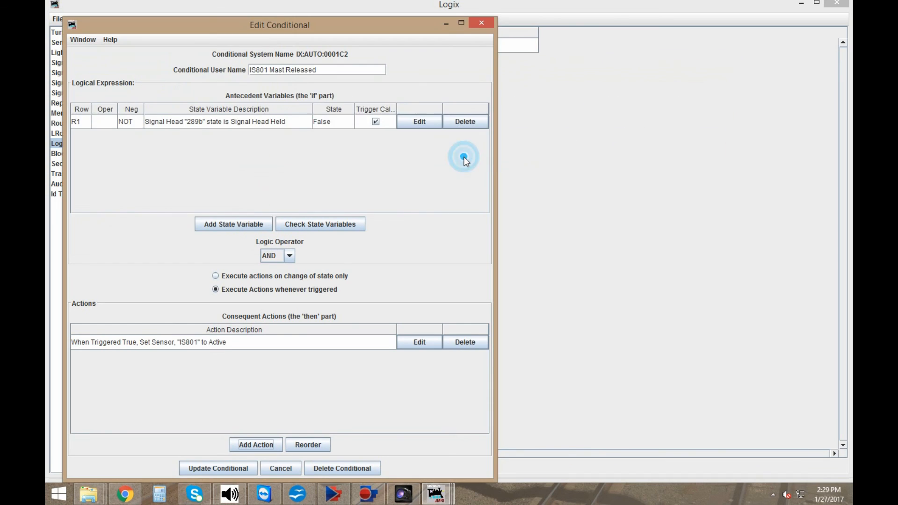
pyautogui.click(224, 470)
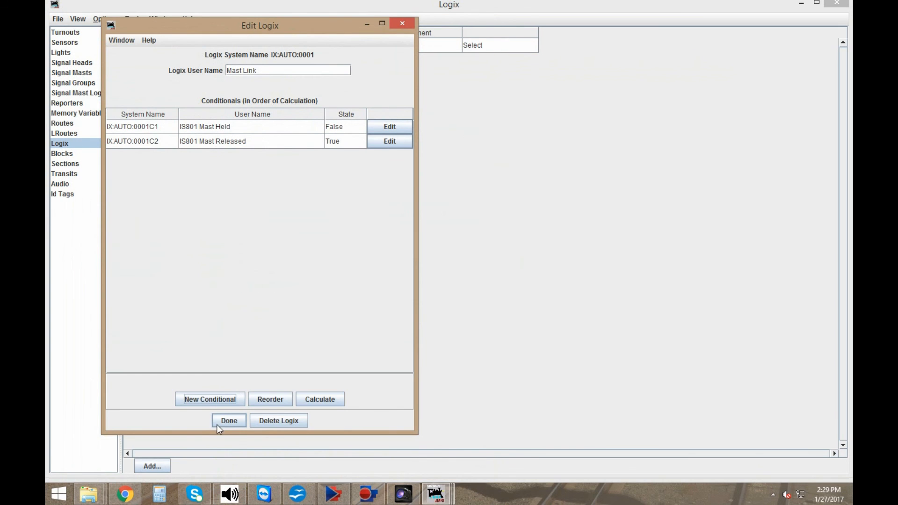
# - Finish editing the Mast Link Logix, dismiss the save reminder and switch to the My Layout panel
pyautogui.click(227, 423)
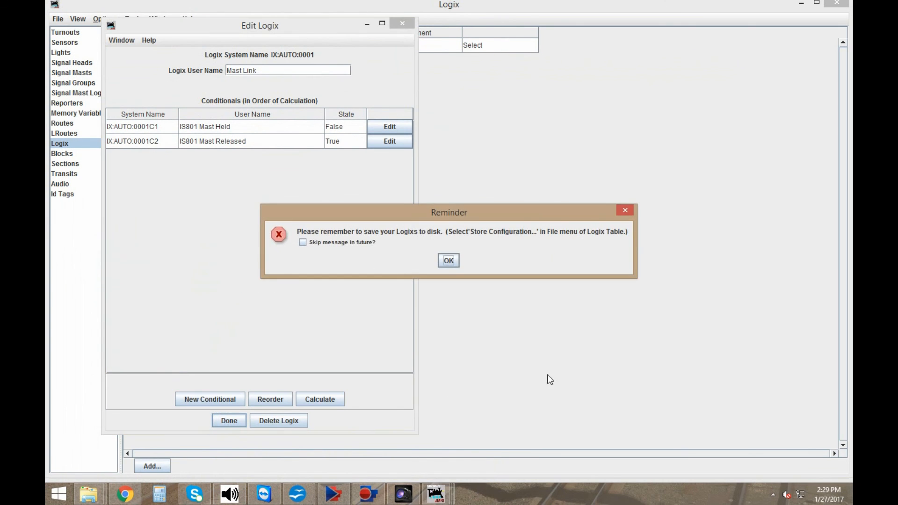
pyautogui.click(448, 260)
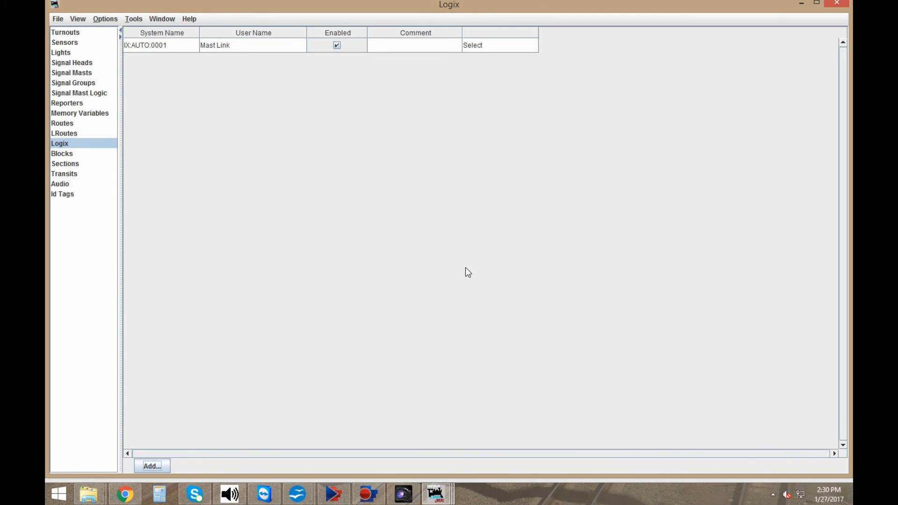
pyautogui.click(436, 493)
pyautogui.click(335, 444)
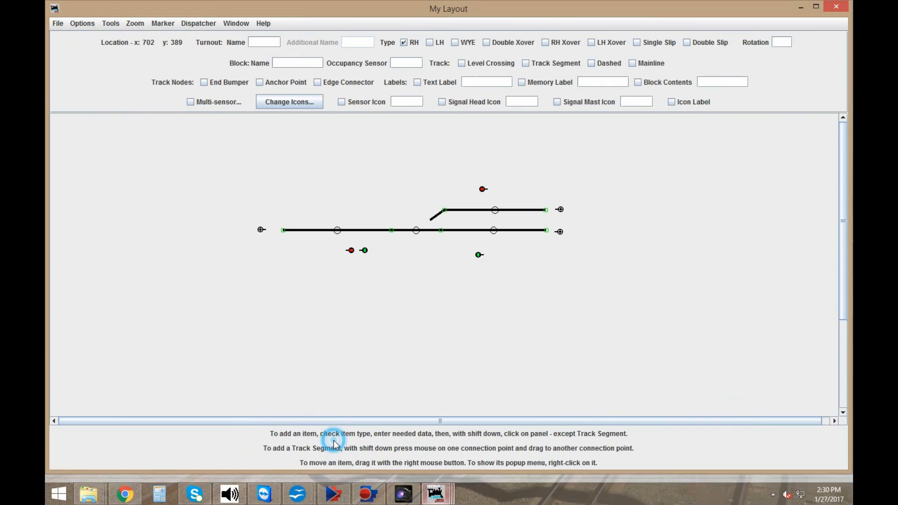
# - Test the layout by cycling the aspects of the two lower signal heads nearest the turnout and toggling the turnout
pyautogui.click(366, 252)
pyautogui.click(365, 252)
pyautogui.click(366, 252)
pyautogui.click(366, 252)
pyautogui.click(365, 252)
pyautogui.click(366, 252)
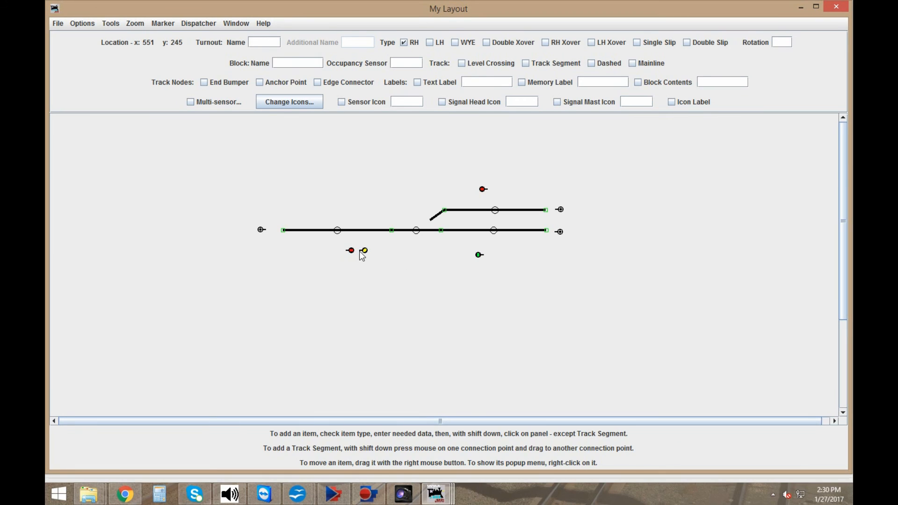
pyautogui.click(478, 255)
pyautogui.click(479, 255)
pyautogui.click(478, 256)
pyautogui.click(478, 255)
pyautogui.click(479, 256)
pyautogui.click(417, 230)
pyautogui.click(416, 231)
# - Set the click behaviour of signal head icon 289b to Alternate Held
pyautogui.rightClick(479, 255)
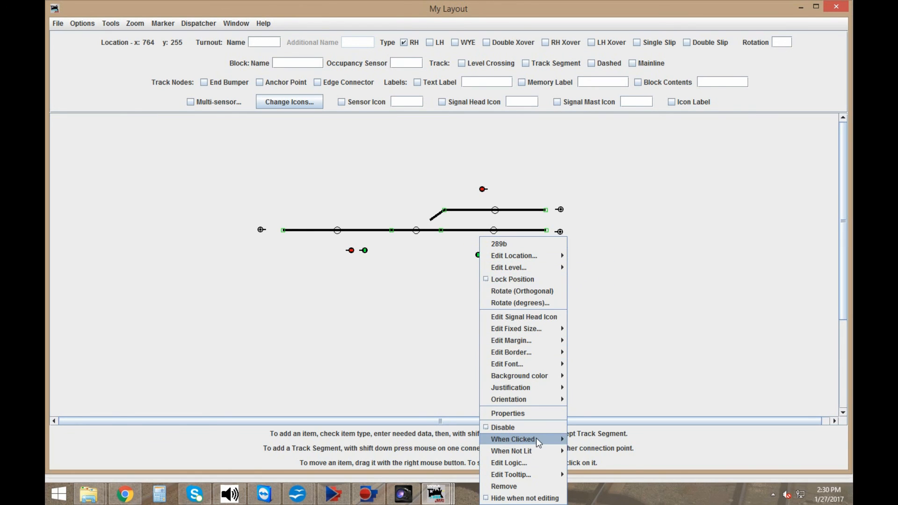
pyautogui.moveTo(538, 439)
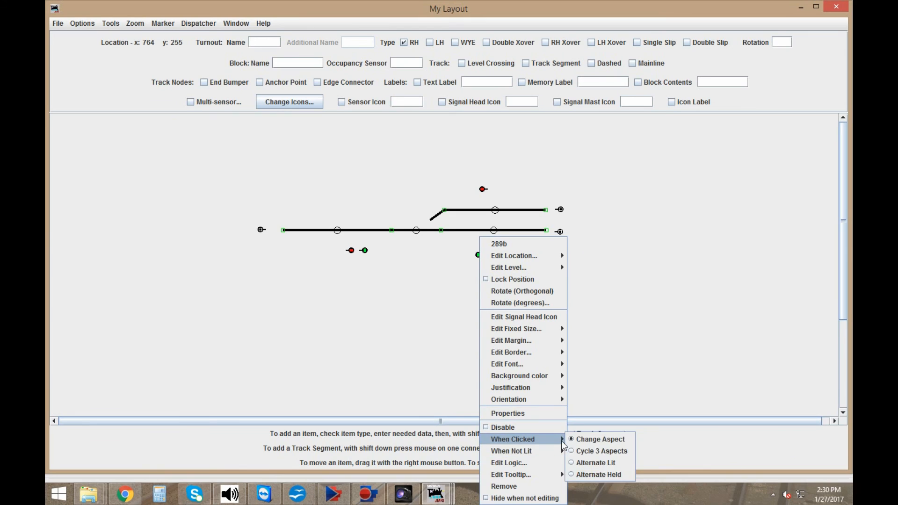
pyautogui.click(590, 474)
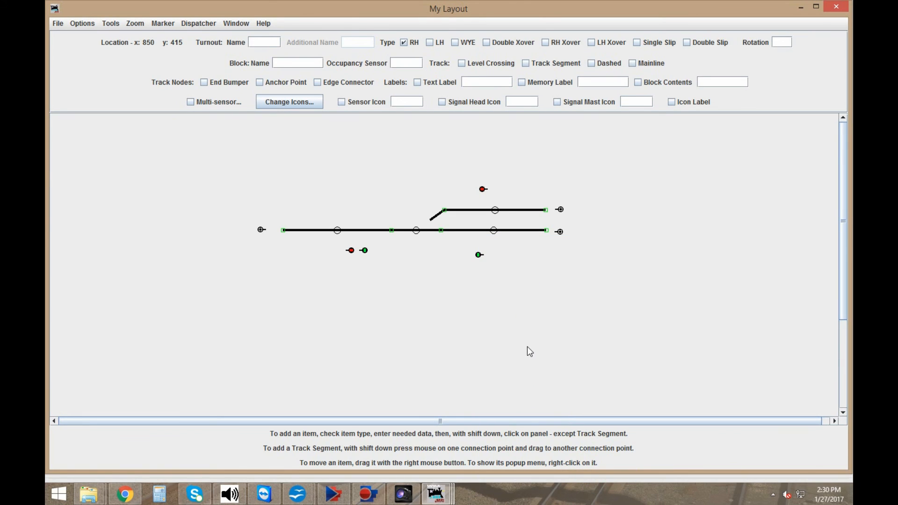
# - Toggle signal head 289b between held and released, and check the matching mast icon in the Control Panel Editor
pyautogui.click(478, 255)
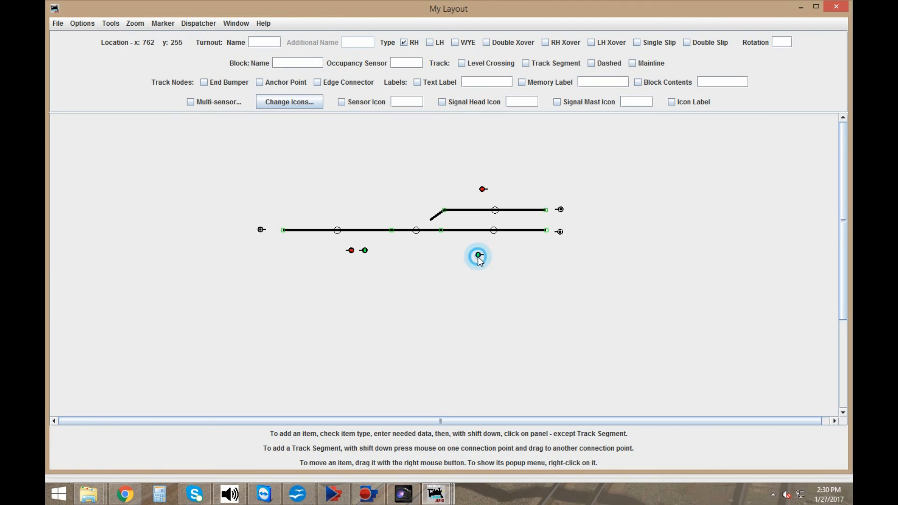
pyautogui.click(478, 256)
pyautogui.click(483, 257)
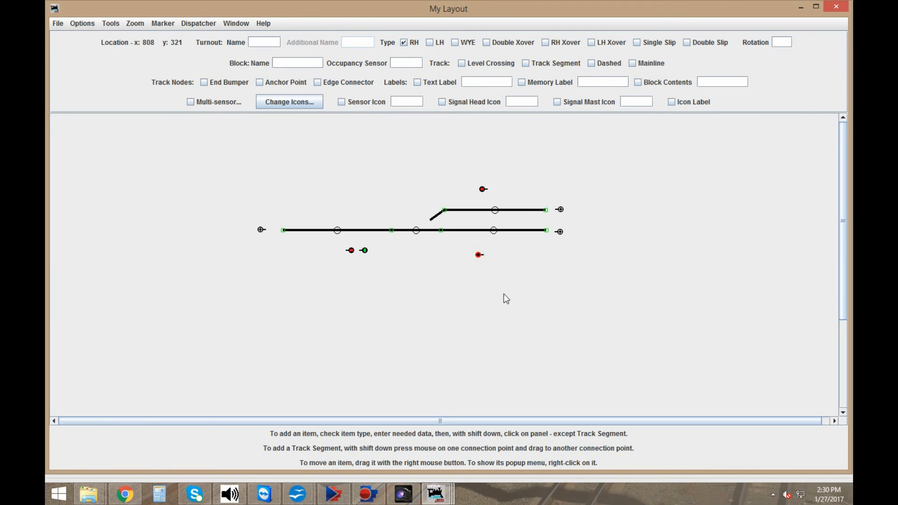
pyautogui.click(479, 257)
pyautogui.click(434, 495)
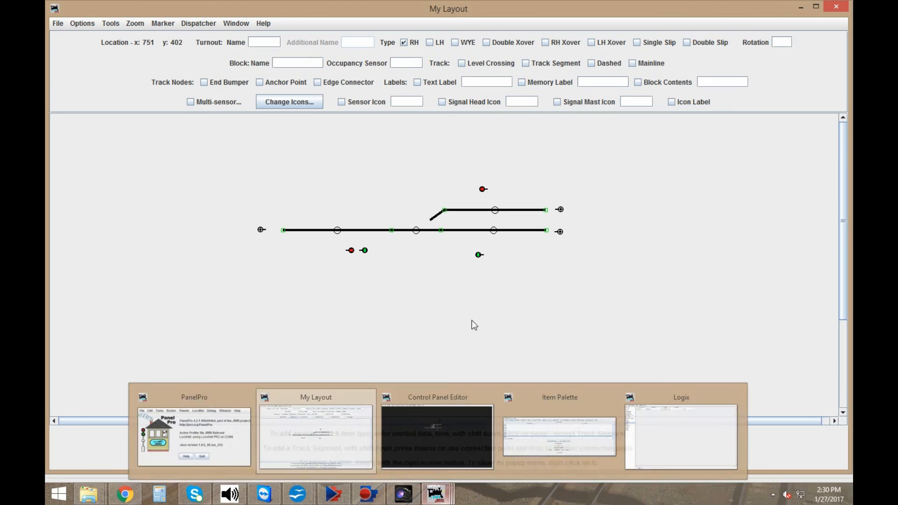
pyautogui.click(446, 495)
pyautogui.click(463, 449)
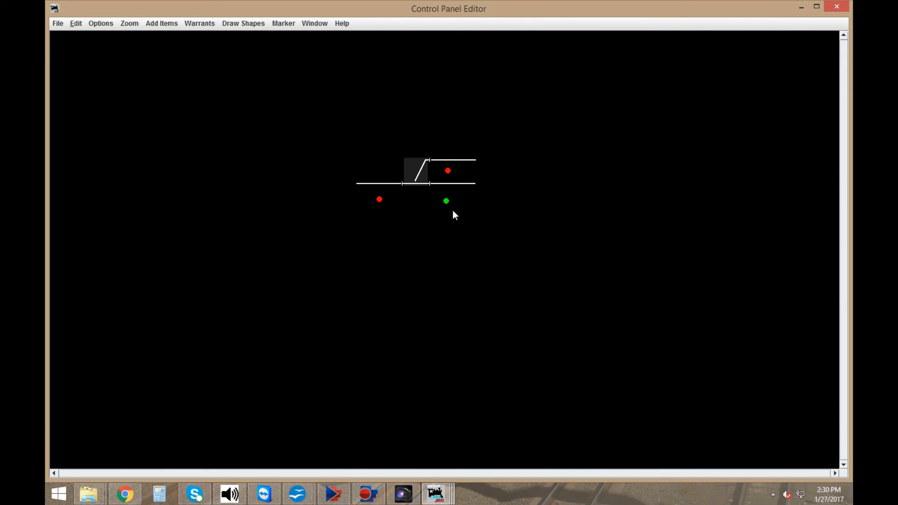
# - Return to the My Layout panel and set signal head 289b to held
pyautogui.click(450, 496)
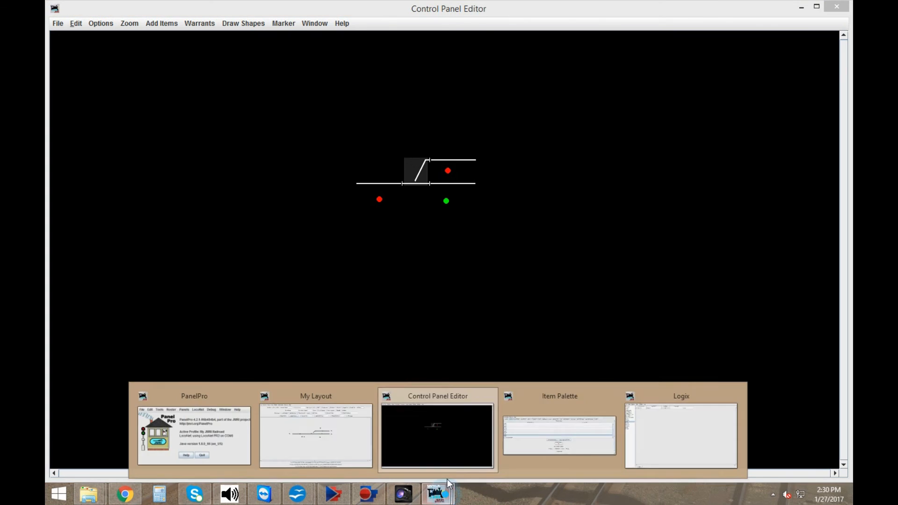
pyautogui.click(362, 451)
pyautogui.click(477, 255)
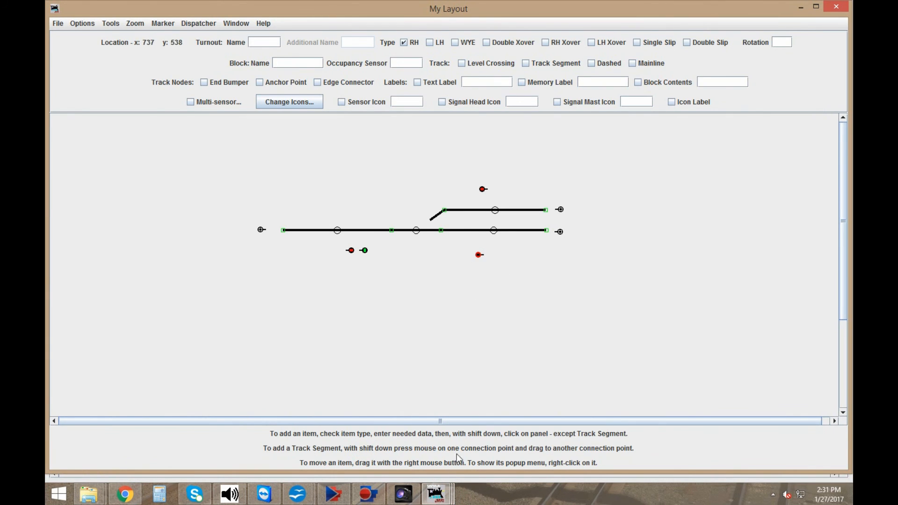
# - View the mast icons in the Control Panel Editor, and switch to the Logix table
pyautogui.click(450, 495)
pyautogui.click(453, 434)
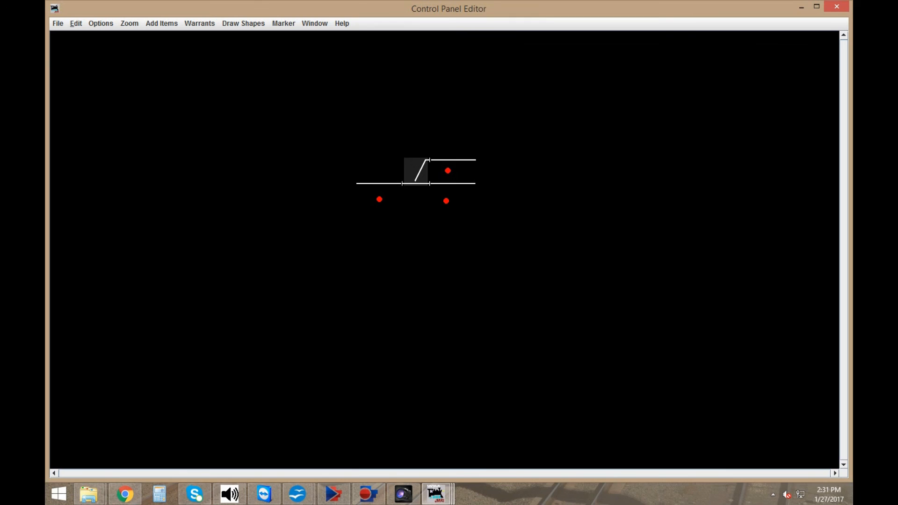
pyautogui.hotkey('alt', 'Tab')
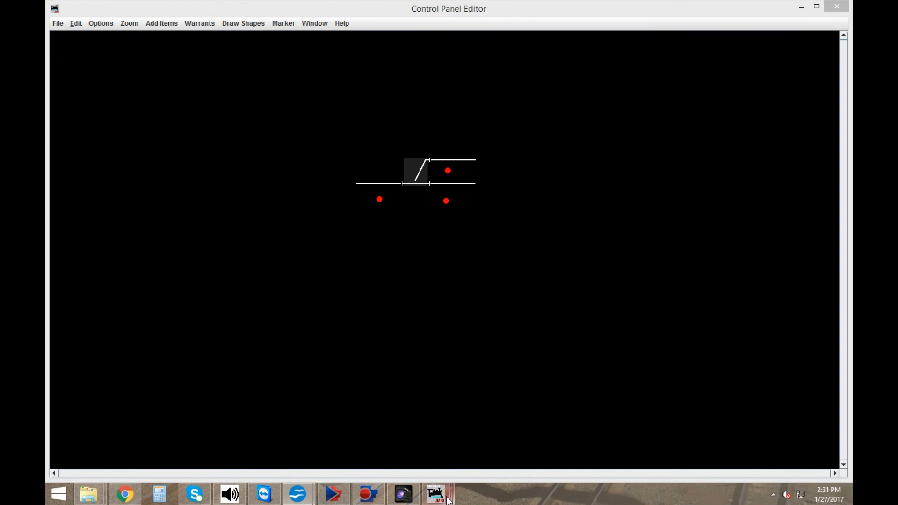
pyautogui.moveTo(435, 493)
pyautogui.click(653, 427)
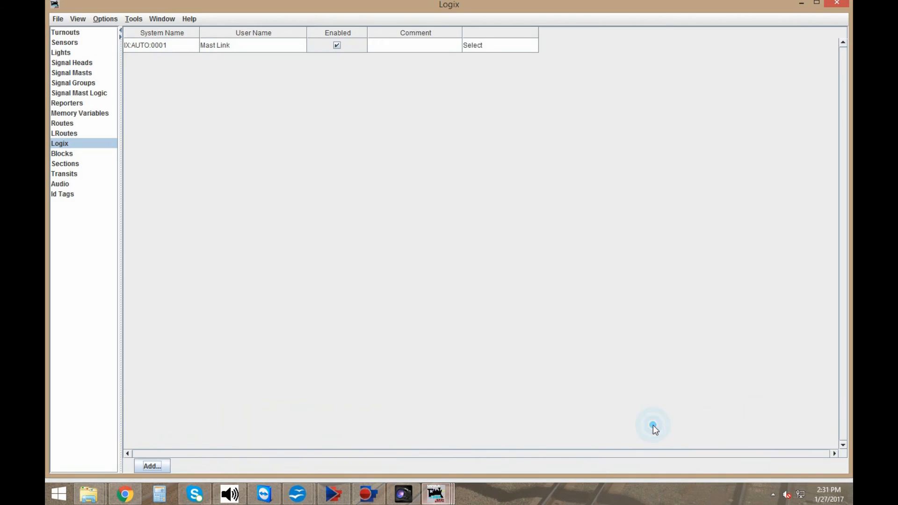
# - Edit the Mast Link Logix and create a new conditional with the user name IS802 Mast Held
pyautogui.click(503, 46)
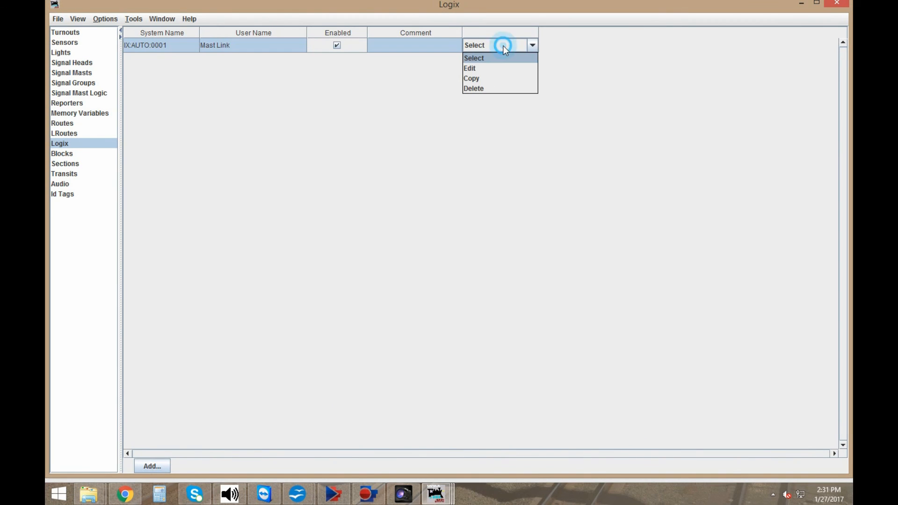
pyautogui.click(490, 69)
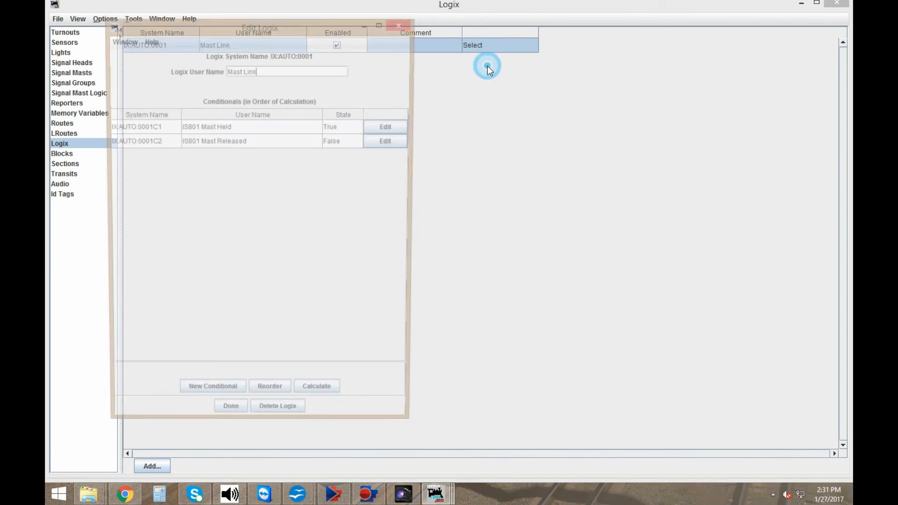
pyautogui.click(221, 399)
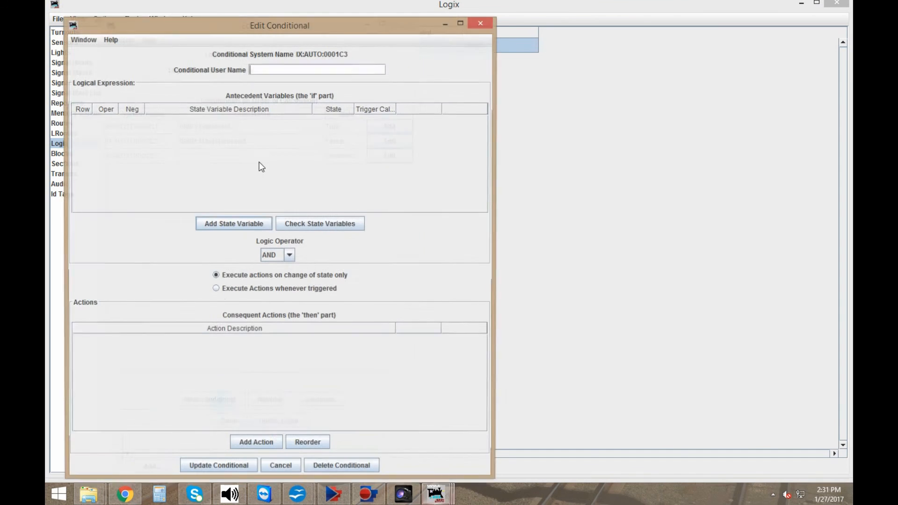
pyautogui.write('IS802 Mast Hek')
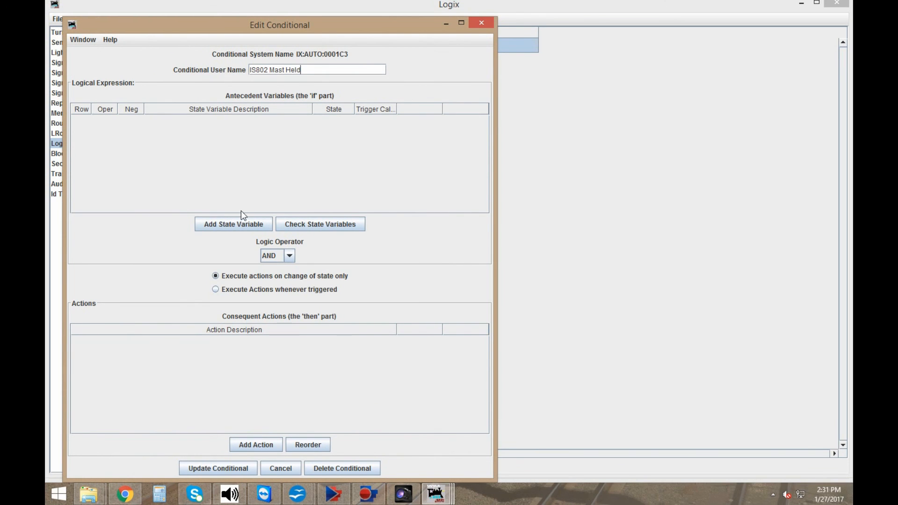
# - Add a state variable to the IS802 Mast Held conditional for signal head 289c with the state Signal Head Held
pyautogui.click(243, 224)
pyautogui.click(299, 95)
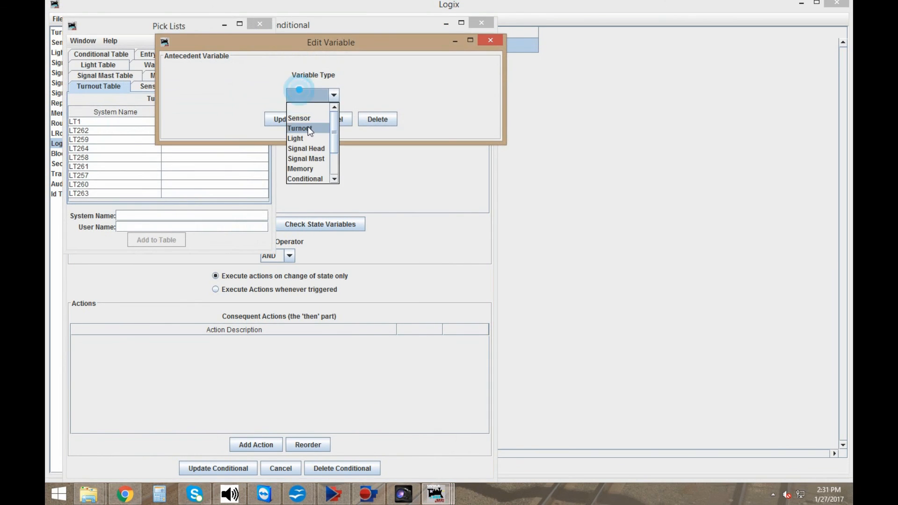
pyautogui.click(307, 148)
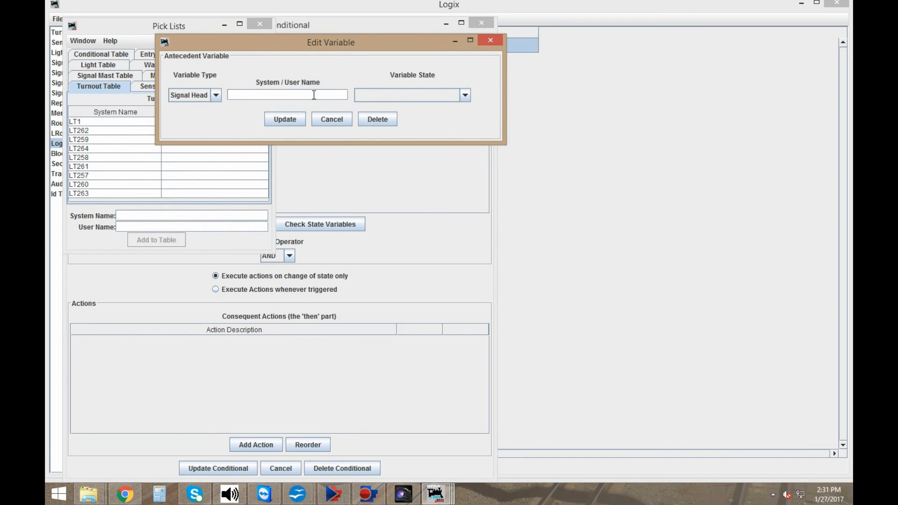
pyautogui.click(374, 95)
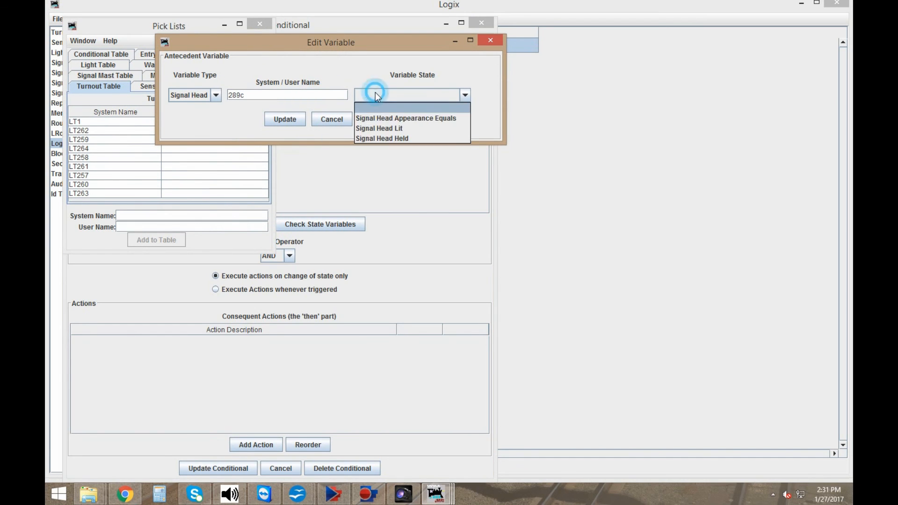
pyautogui.click(386, 139)
pyautogui.click(281, 120)
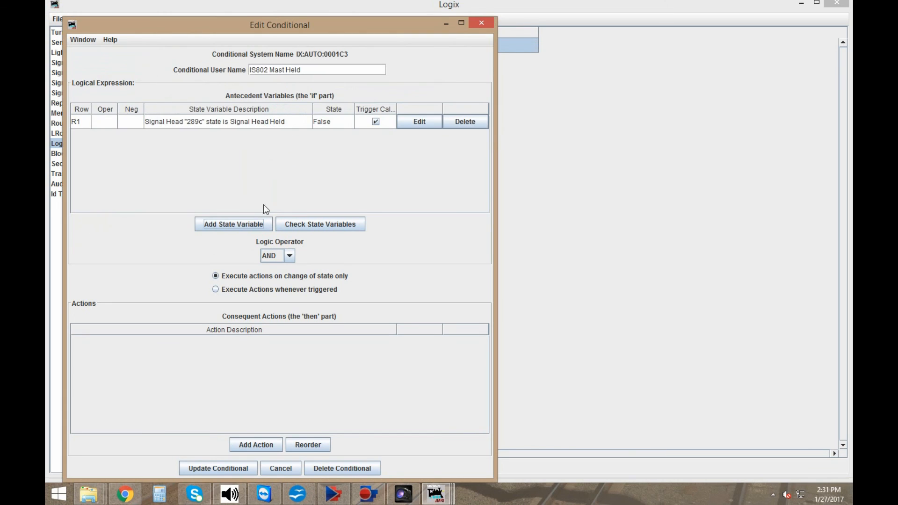
# - Make IS802 Mast Held execute whenever triggered, add an action setting sensor IS802 to Inactive when triggered true, and update the conditional
pyautogui.click(244, 288)
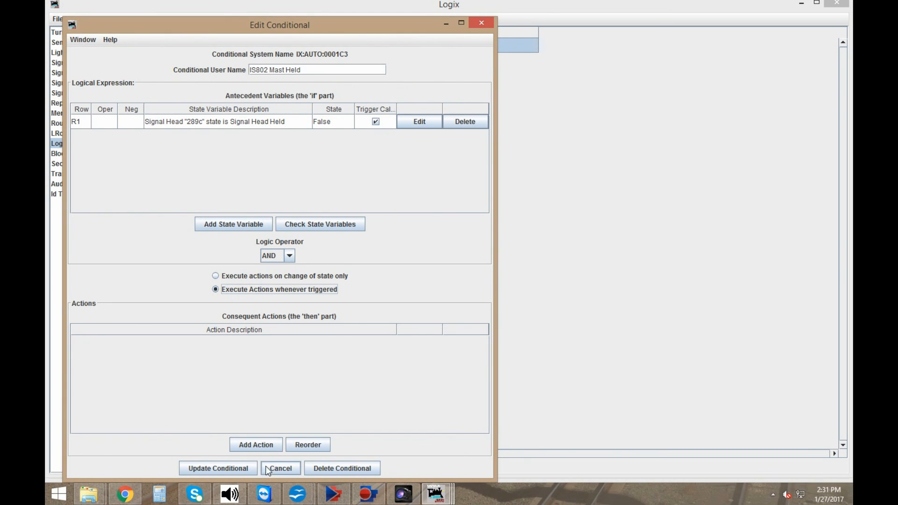
pyautogui.click(259, 448)
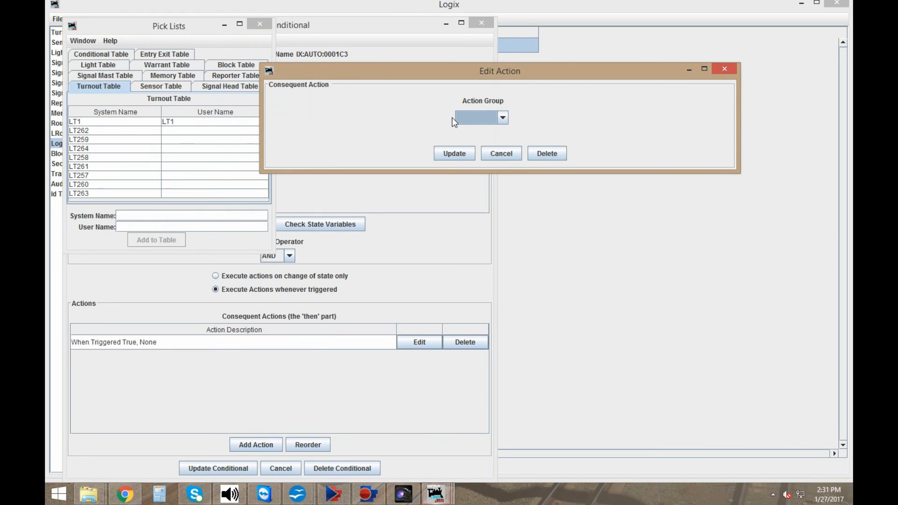
pyautogui.click(477, 117)
pyautogui.click(473, 140)
pyautogui.click(483, 117)
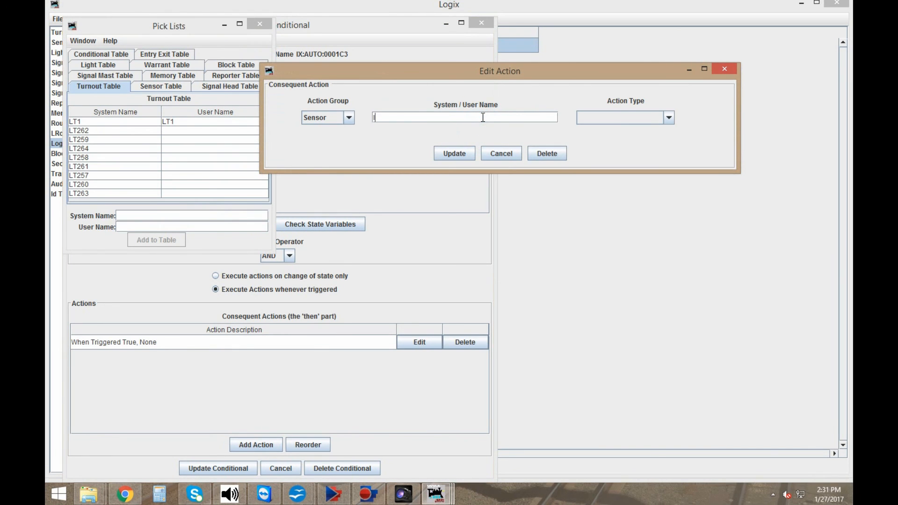
pyautogui.write('IS802')
pyautogui.click(605, 117)
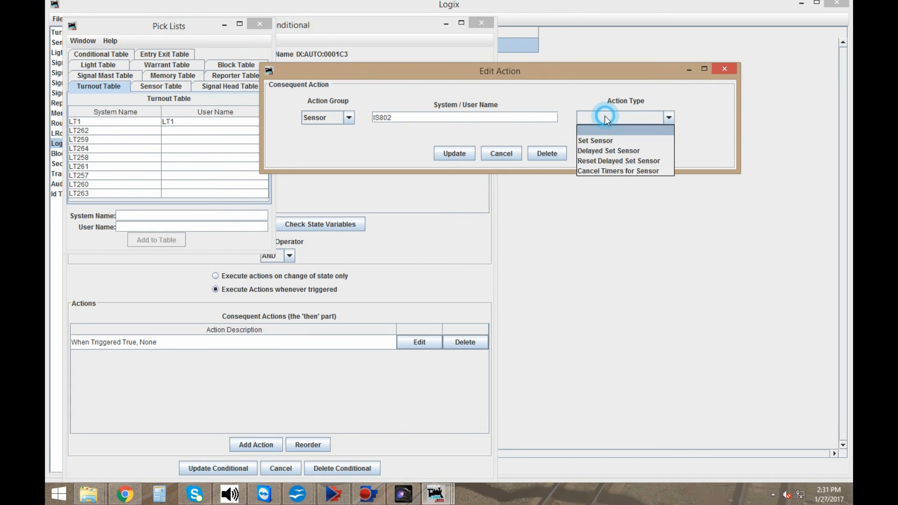
pyautogui.click(607, 139)
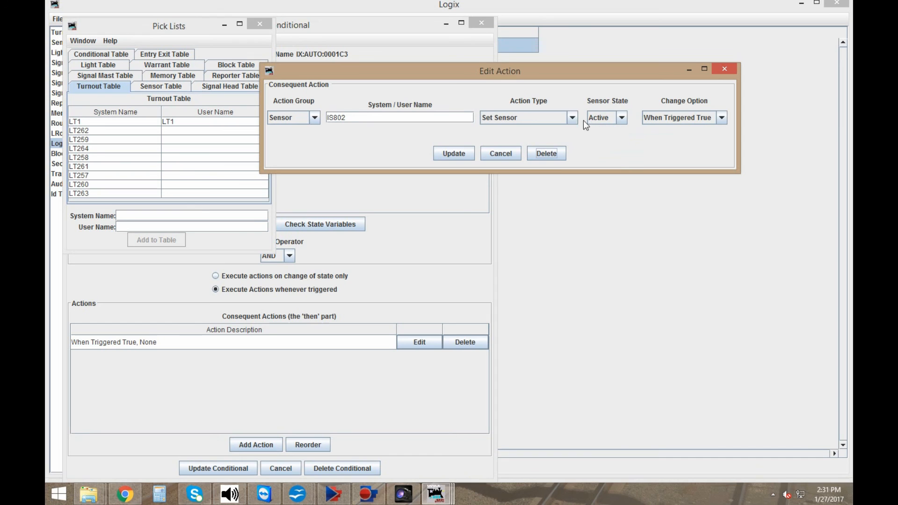
pyautogui.click(613, 116)
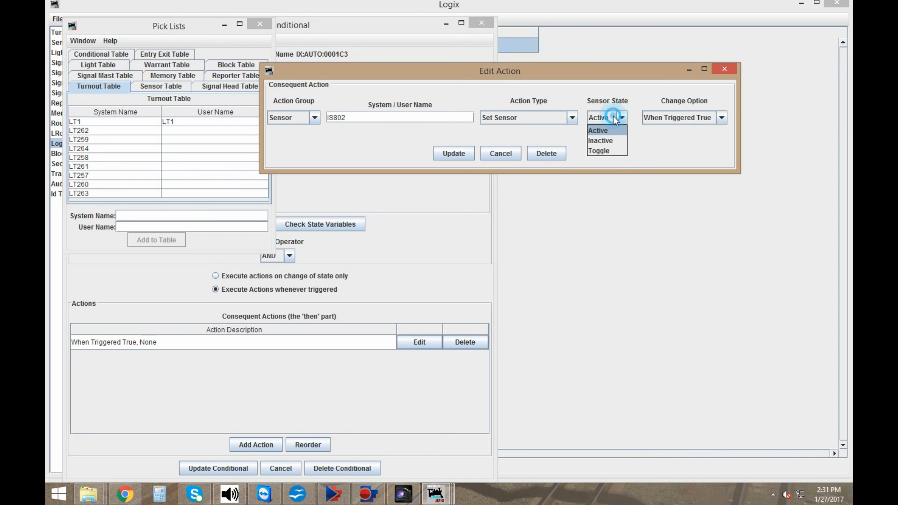
pyautogui.click(605, 139)
pyautogui.click(460, 154)
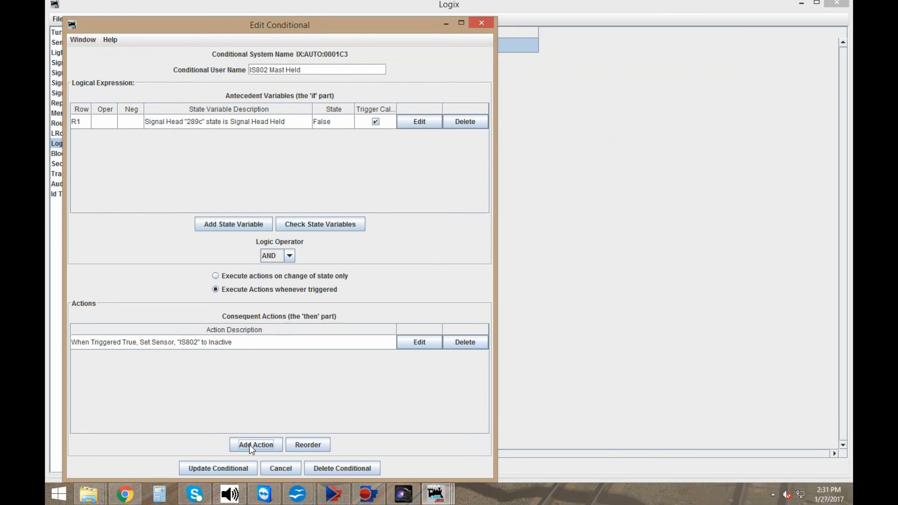
pyautogui.click(240, 470)
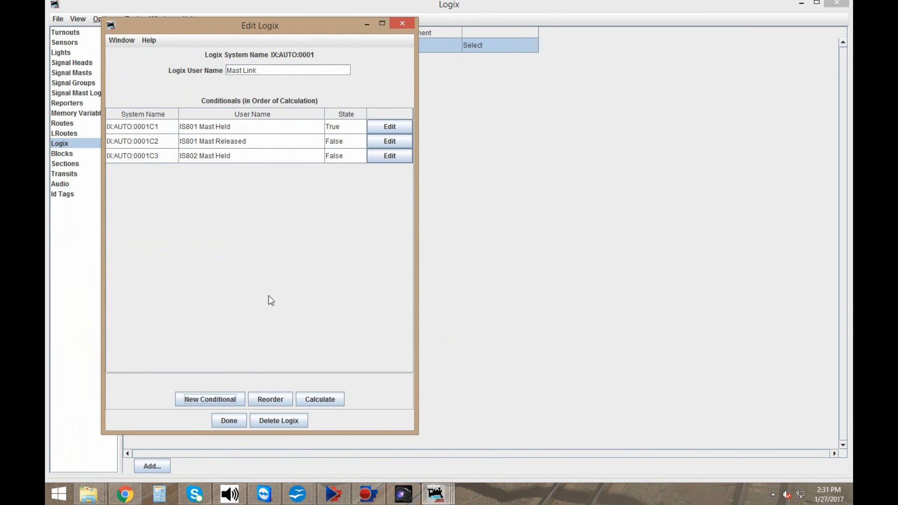
# - Create another conditional in the Mast Link Logix with the user name IS802 Mast Released
pyautogui.click(212, 400)
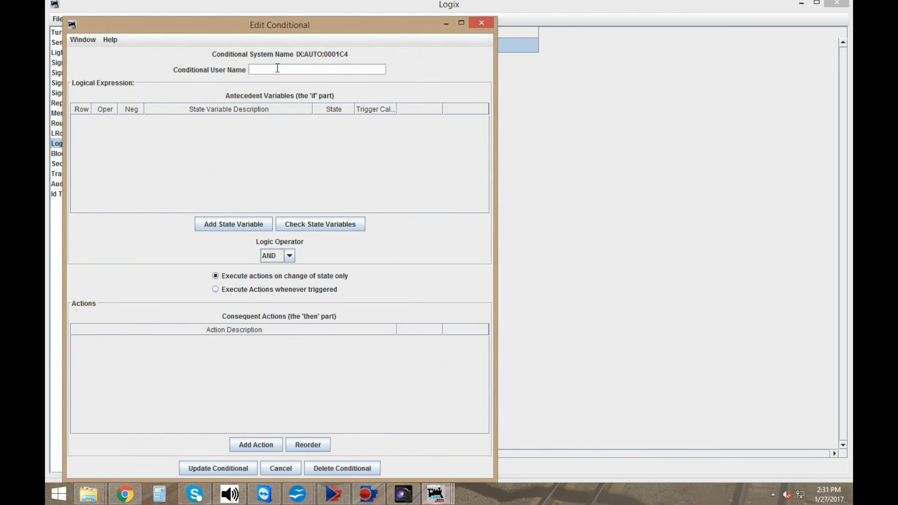
pyautogui.write('IS802')
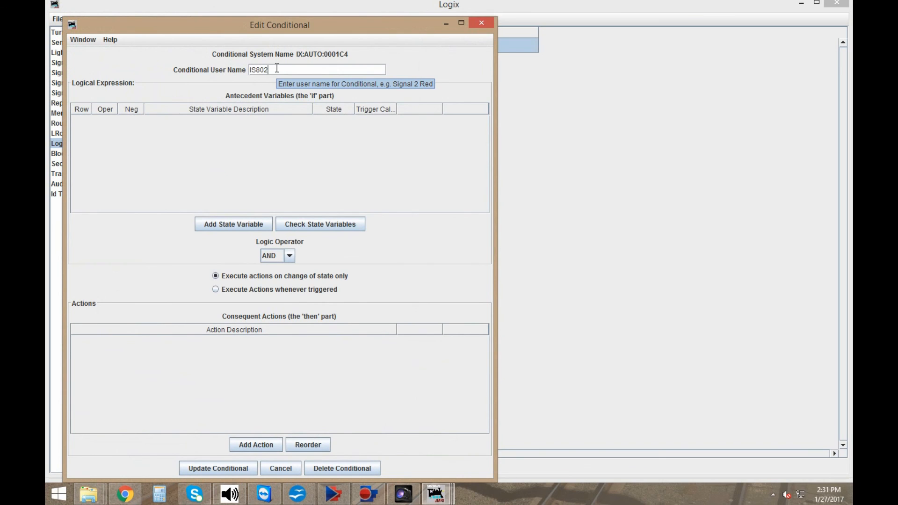
pyautogui.write(' Mast Released')
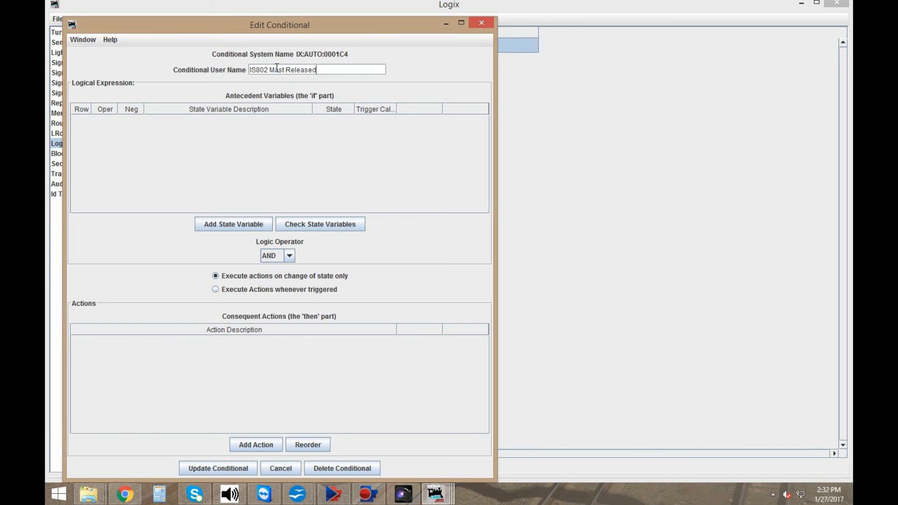
# - Add a state variable to IS802 Mast Released for signal head 289c with Signal Head Held, negated with NOT
pyautogui.click(235, 224)
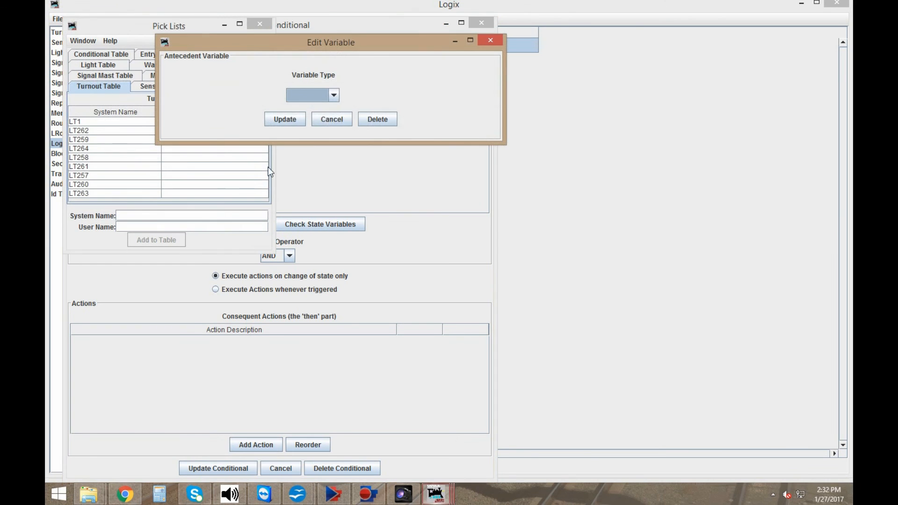
pyautogui.click(321, 94)
pyautogui.click(308, 148)
pyautogui.click(318, 95)
pyautogui.write('289c')
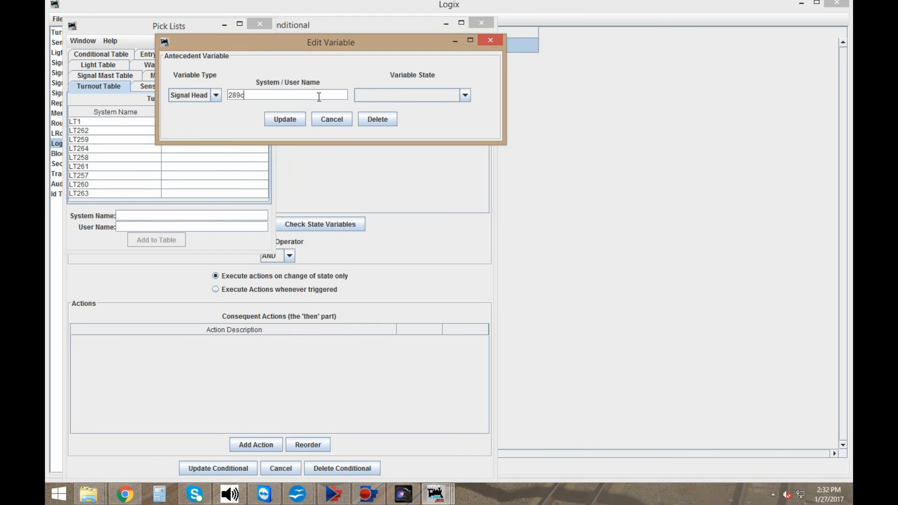
pyautogui.click(378, 100)
pyautogui.click(393, 138)
pyautogui.click(288, 118)
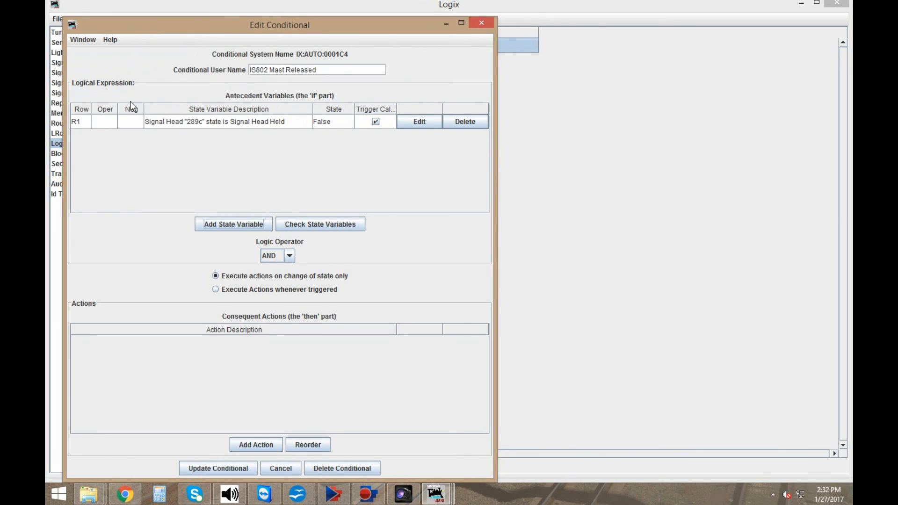
pyautogui.click(131, 121)
# - Make IS802 Mast Released execute whenever triggered, add an action setting sensor IS802 to Active when triggered true, and update the conditional
pyautogui.click(238, 290)
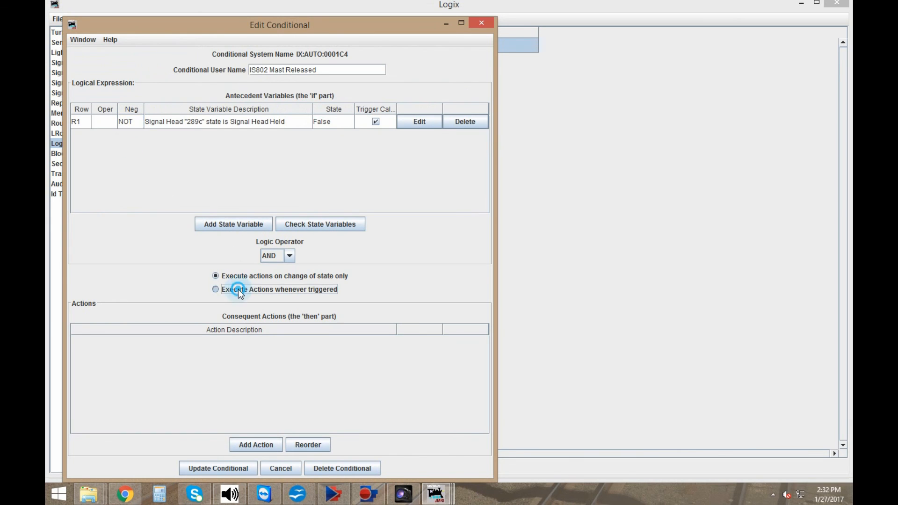
pyautogui.click(268, 442)
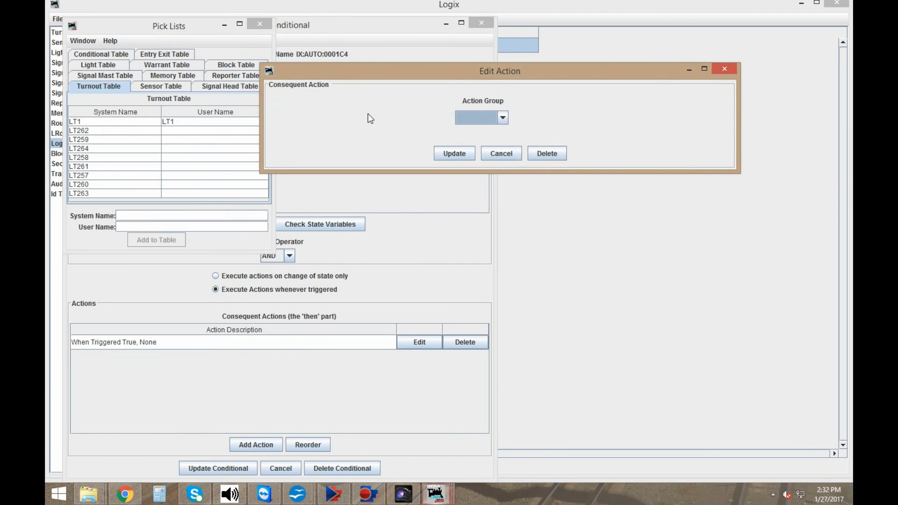
pyautogui.click(478, 119)
pyautogui.click(474, 140)
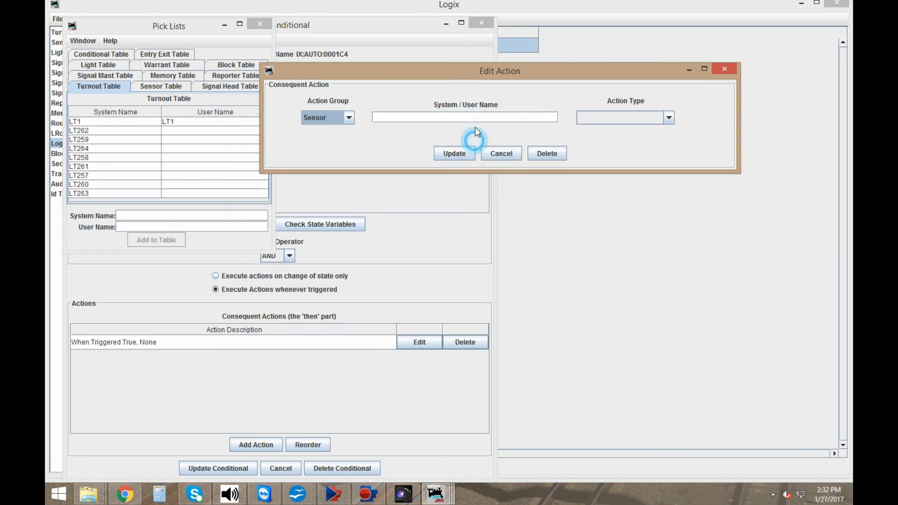
pyautogui.click(476, 117)
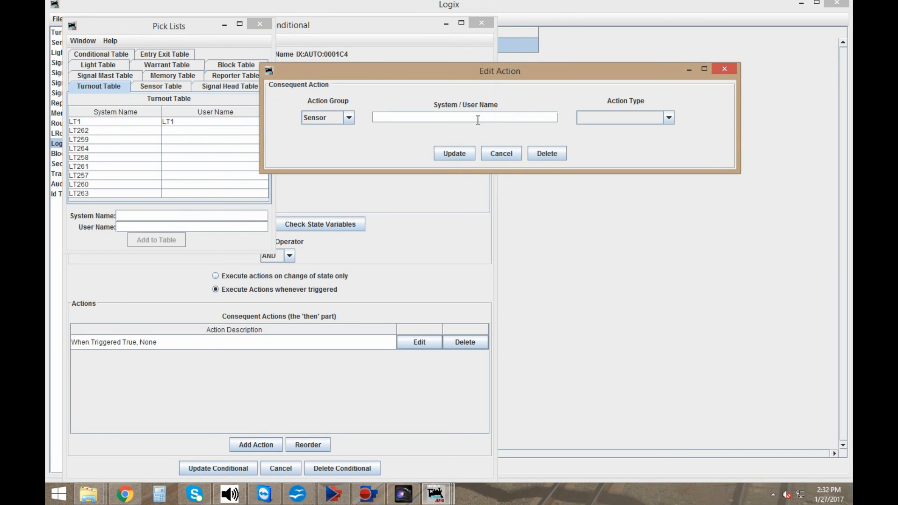
pyautogui.write('IS802')
pyautogui.click(633, 122)
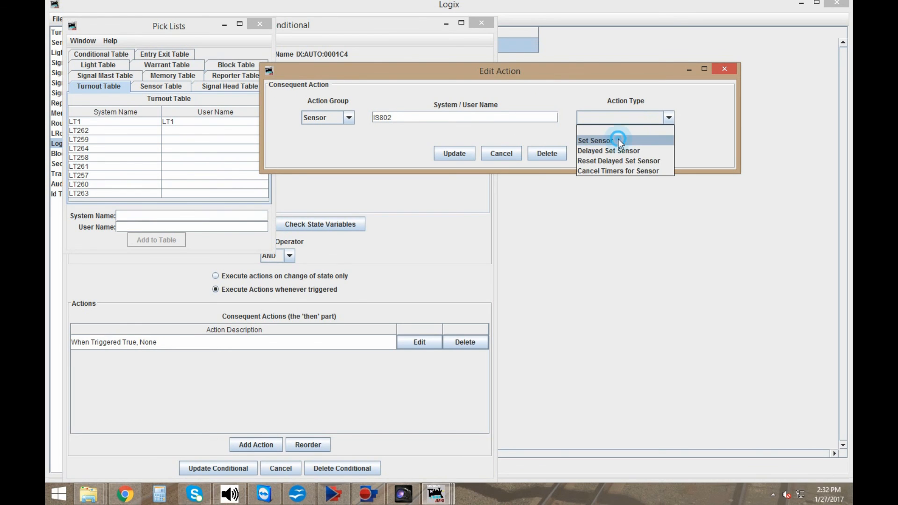
pyautogui.click(618, 140)
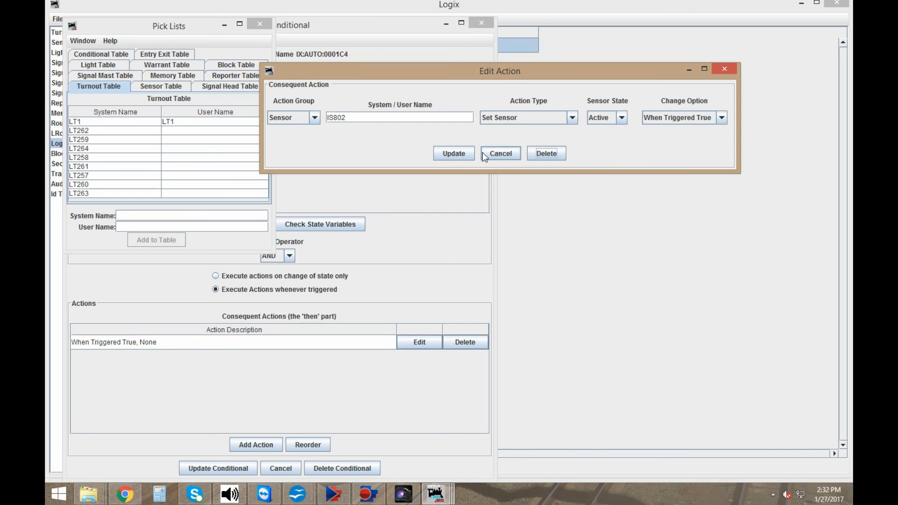
pyautogui.click(460, 156)
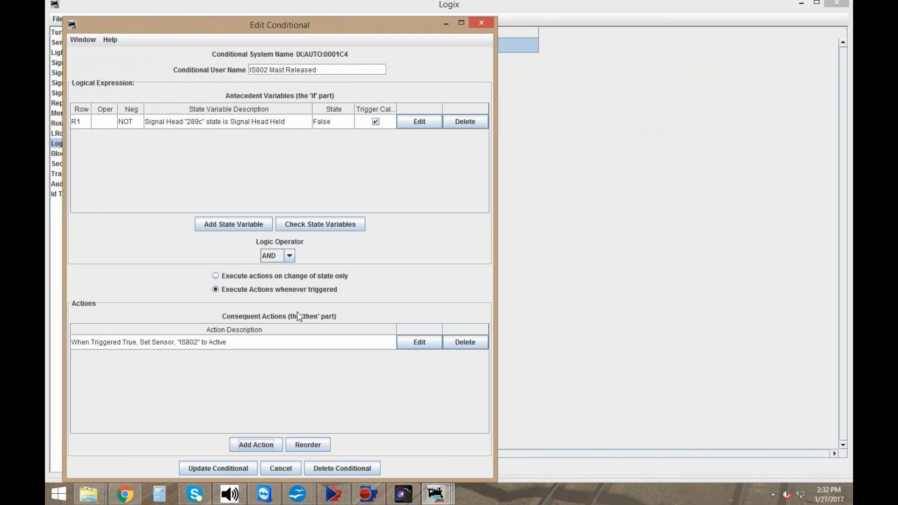
pyautogui.click(224, 467)
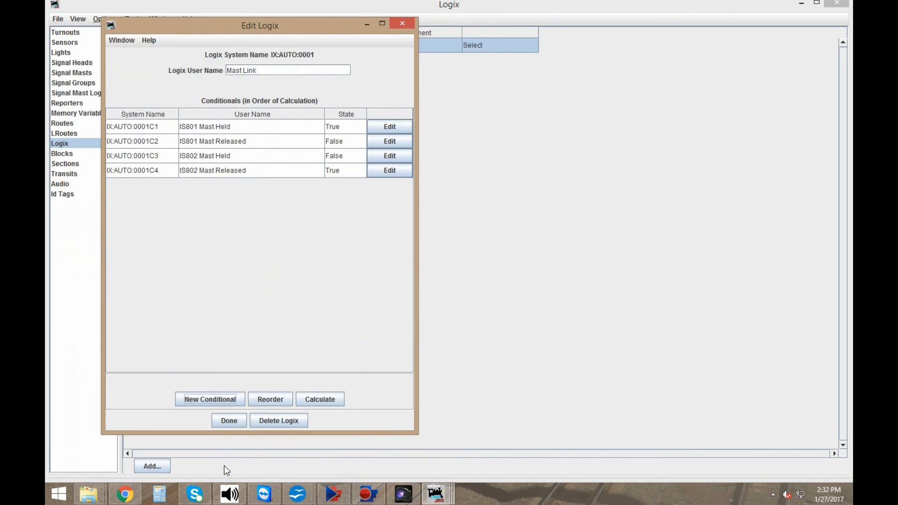
# - Finish editing the Mast Link Logix, then store the configuration and panels, overwriting test track.xml
pyautogui.click(229, 420)
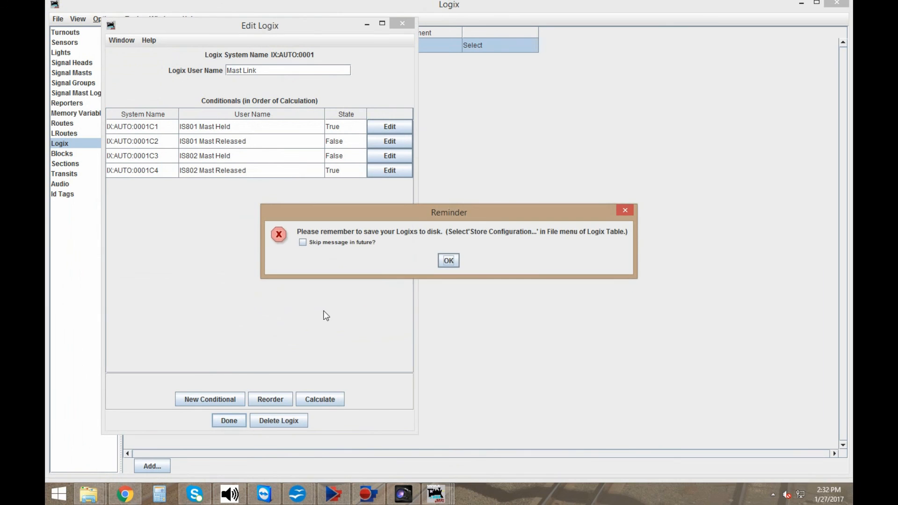
pyautogui.click(449, 259)
pyautogui.click(58, 19)
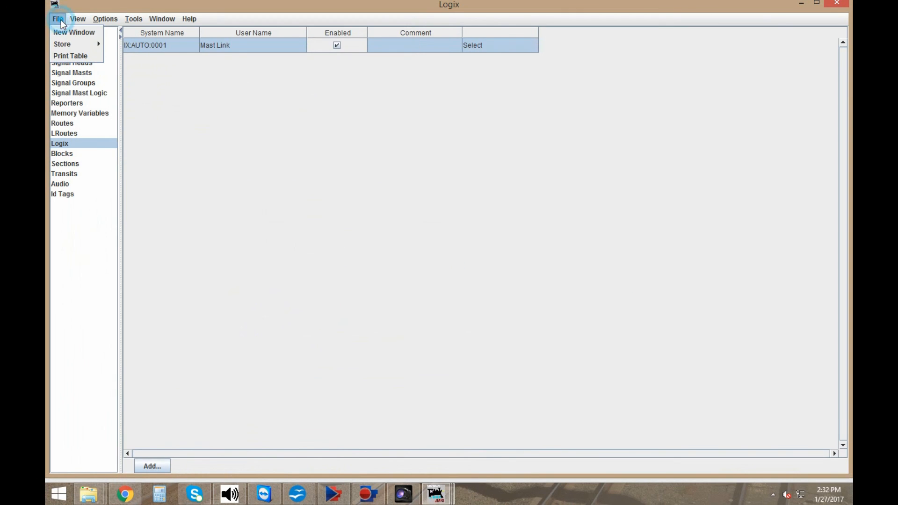
pyautogui.moveTo(64, 42)
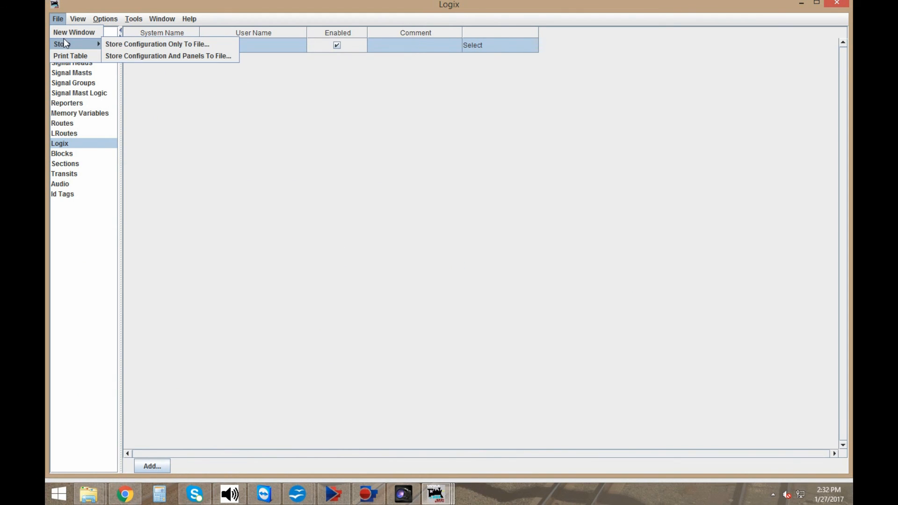
pyautogui.click(212, 55)
pyautogui.click(467, 321)
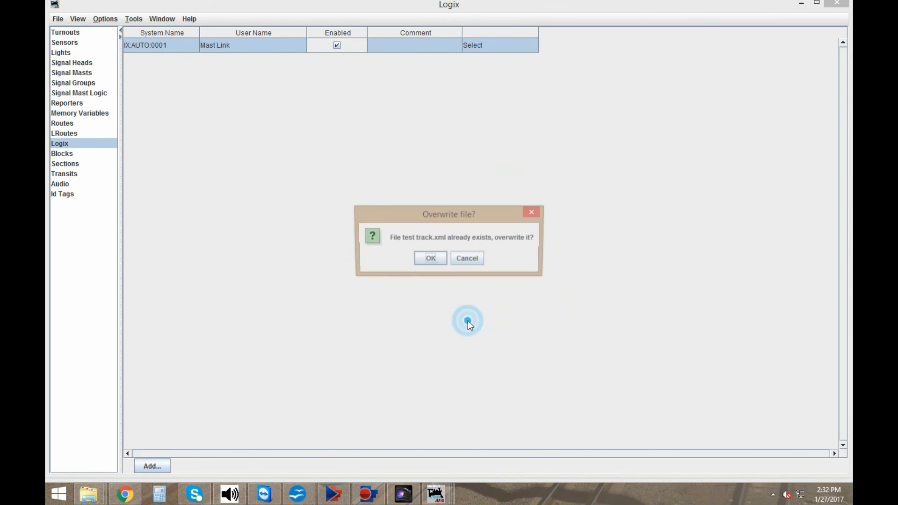
pyautogui.click(417, 259)
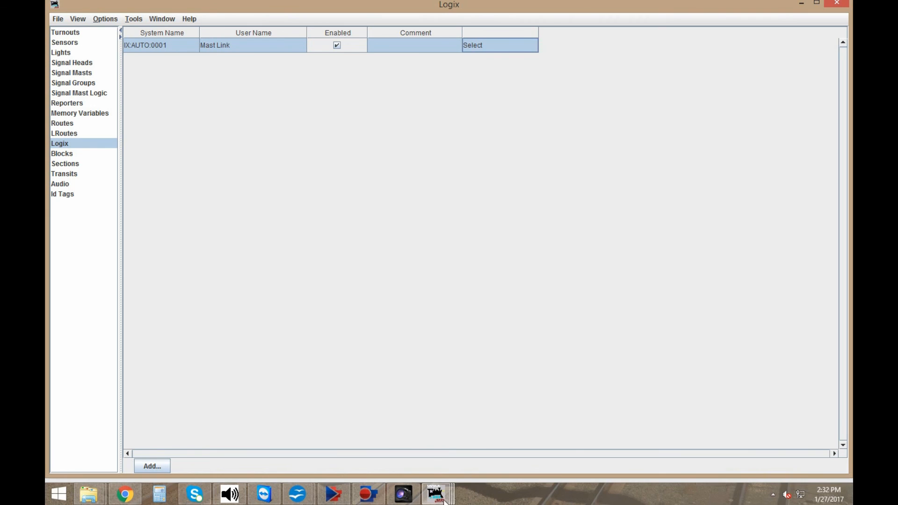
# - Check the mast icons on the control panel, then set the My Layout signal head above the siding to Alternate Held when clicked
pyautogui.moveTo(435, 494)
pyautogui.click(451, 439)
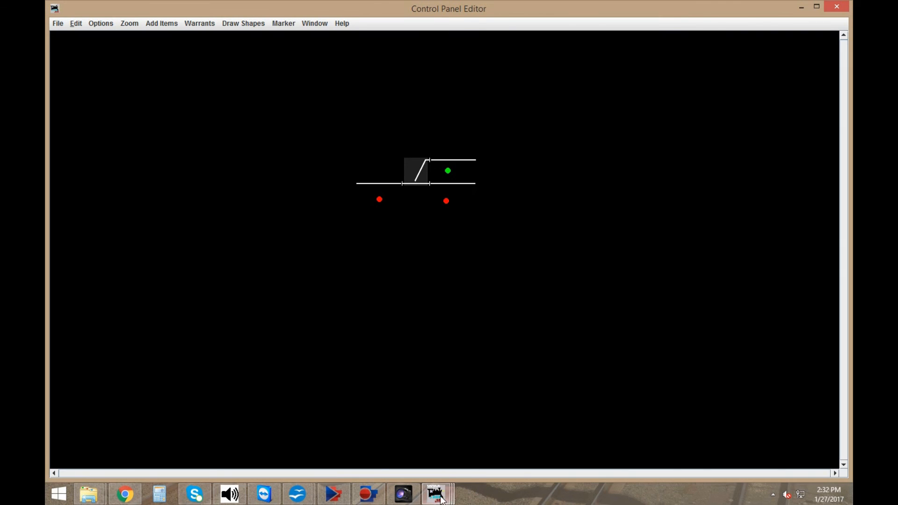
pyautogui.moveTo(441, 498)
pyautogui.click(360, 445)
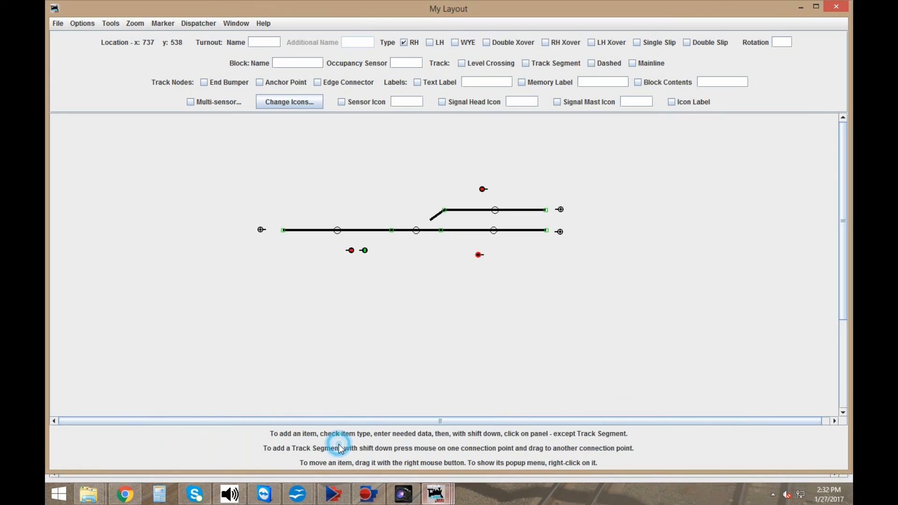
pyautogui.rightClick(484, 191)
pyautogui.moveTo(526, 392)
pyautogui.click(601, 426)
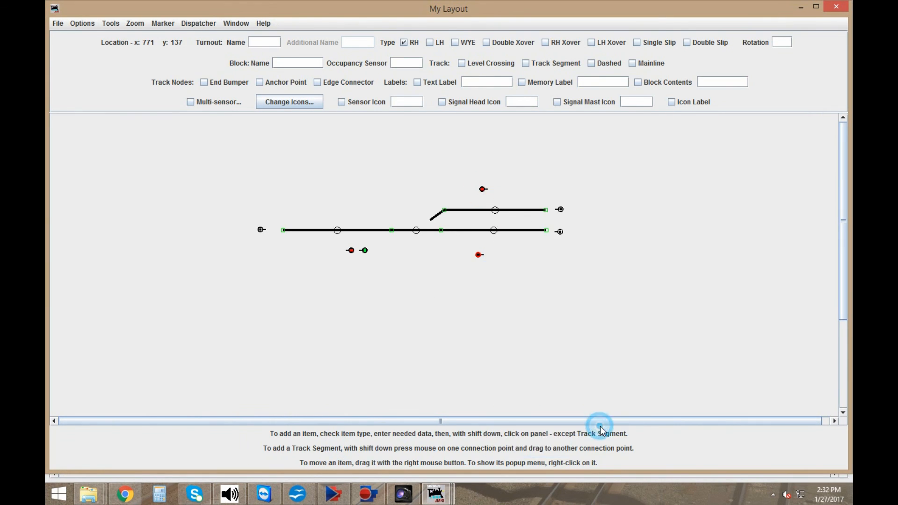
# - Set signal head 289a1 and the head beside it below the main track to Alternate Held when clicked
pyautogui.rightClick(365, 251)
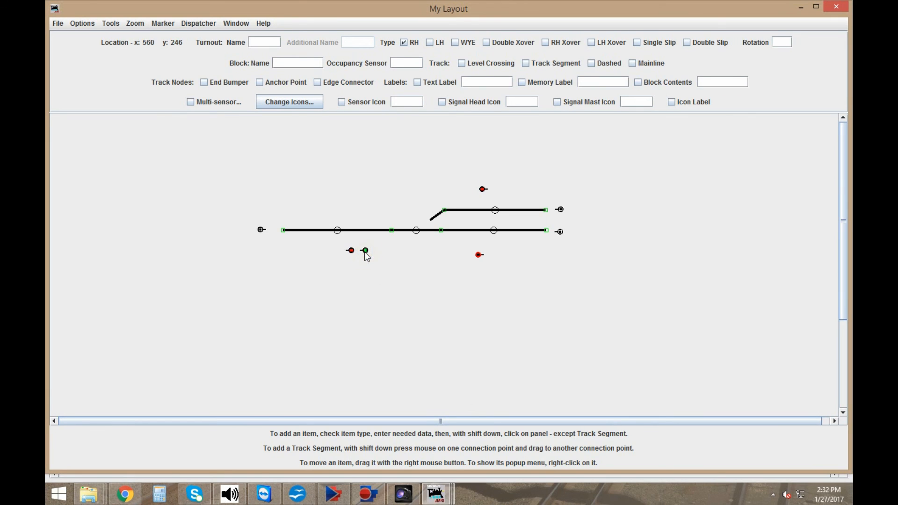
pyautogui.moveTo(408, 442)
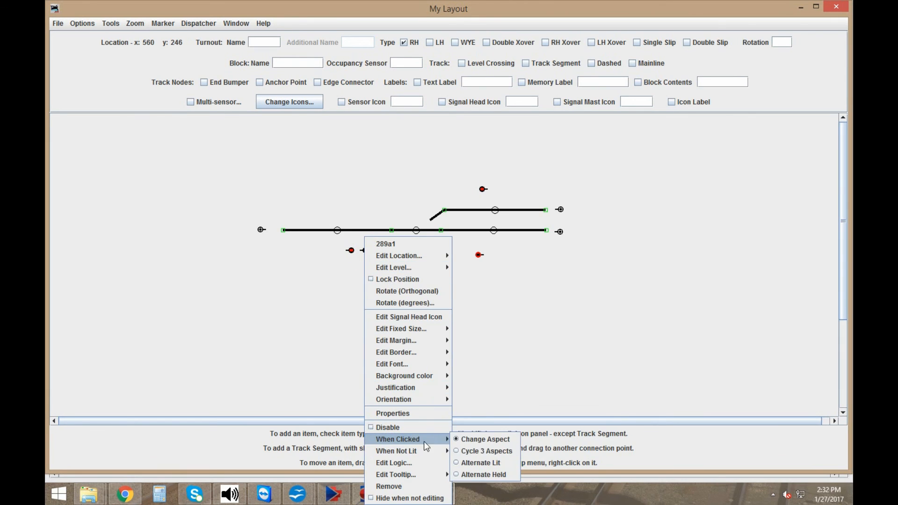
pyautogui.click(478, 474)
pyautogui.rightClick(353, 252)
pyautogui.moveTo(418, 441)
pyautogui.click(454, 475)
pyautogui.click(484, 316)
# - Toggle the siding signal head's held state on and back off in My Layout, checking its mast icon on the control panel each time
pyautogui.click(482, 188)
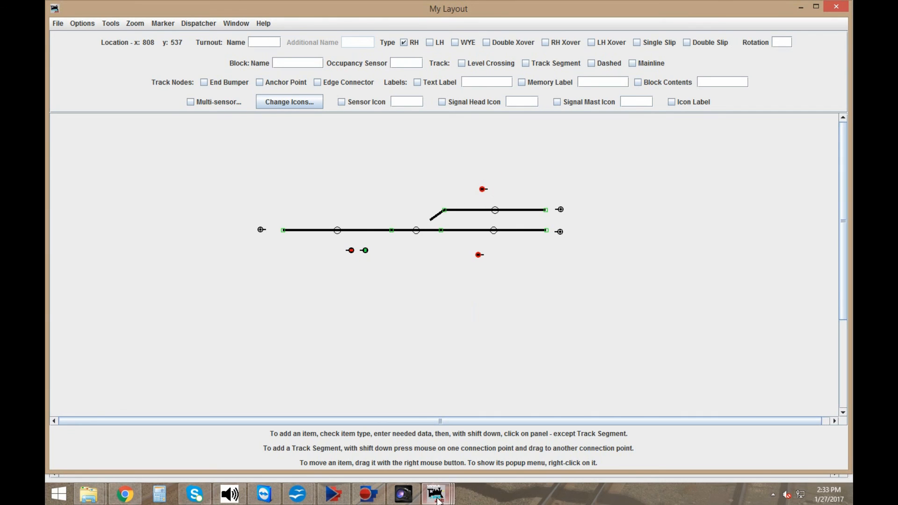
pyautogui.moveTo(437, 499)
pyautogui.click(446, 451)
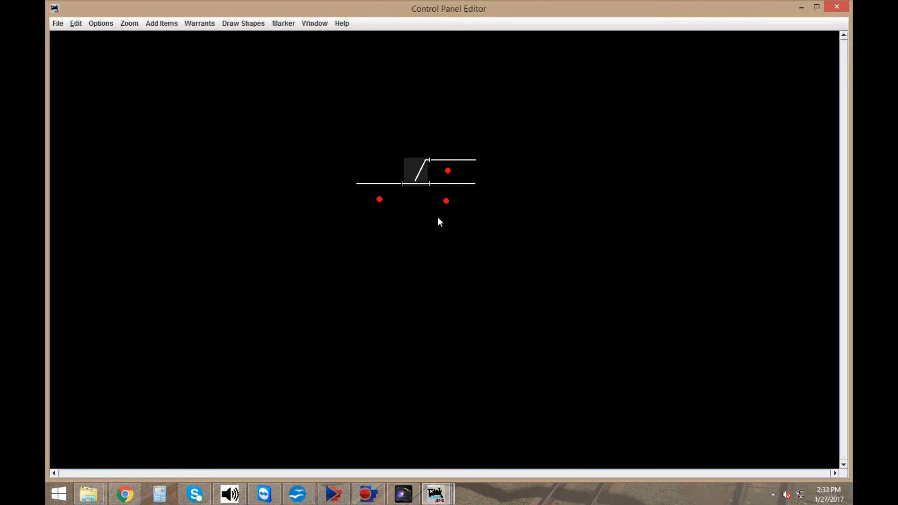
pyautogui.click(346, 435)
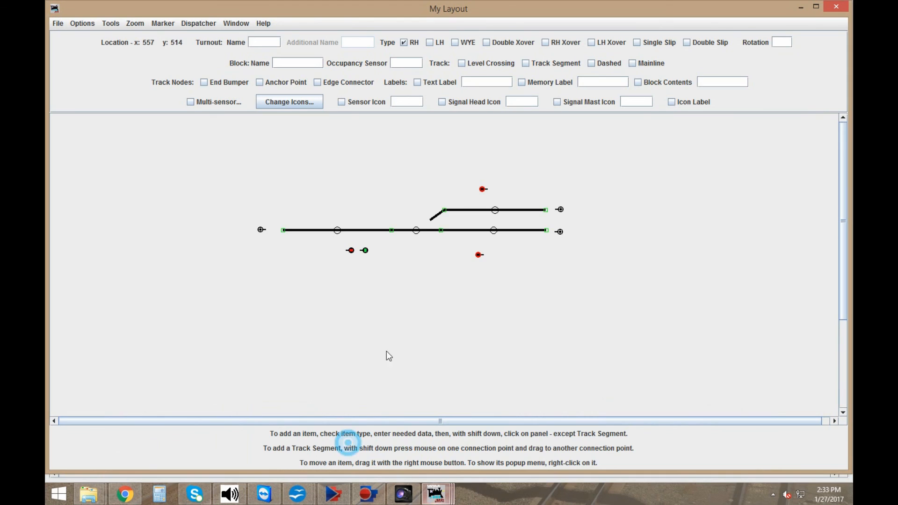
pyautogui.click(483, 193)
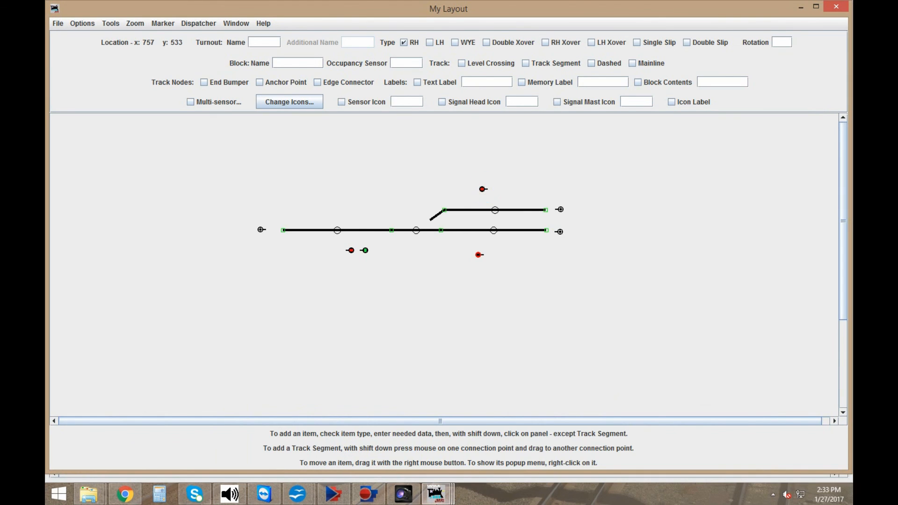
pyautogui.moveTo(437, 498)
pyautogui.click(448, 435)
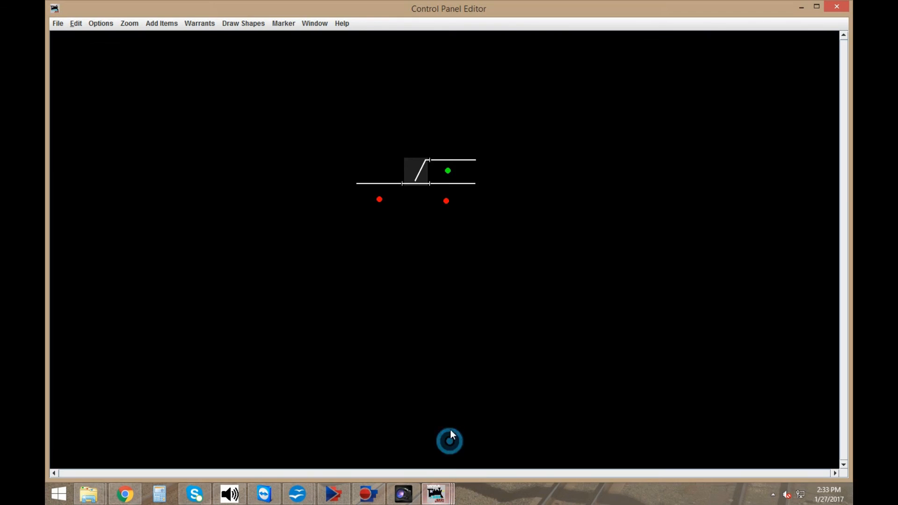
pyautogui.click(448, 171)
# - Reopen the Mast Link Logix for editing and create a conditional with the user name IS800 Mast Held
pyautogui.hotkey('alt', 'Tab')
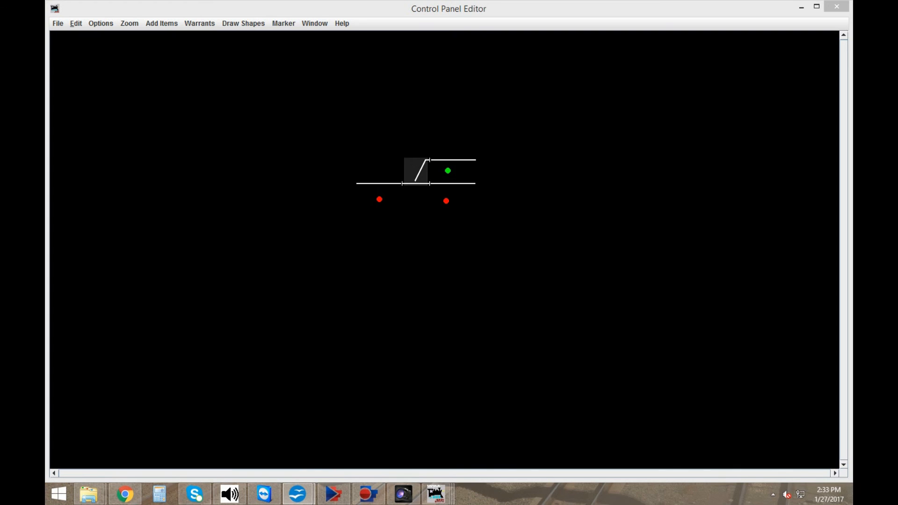
pyautogui.moveTo(435, 493)
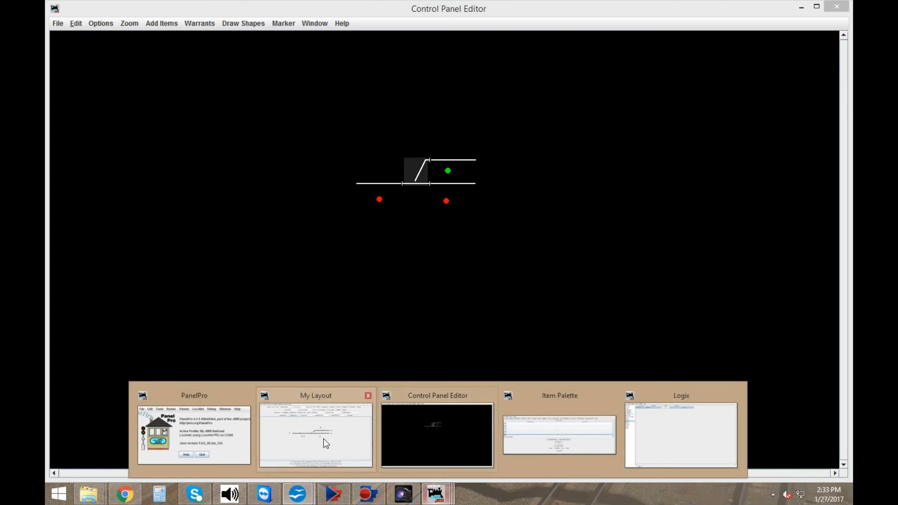
pyautogui.click(318, 432)
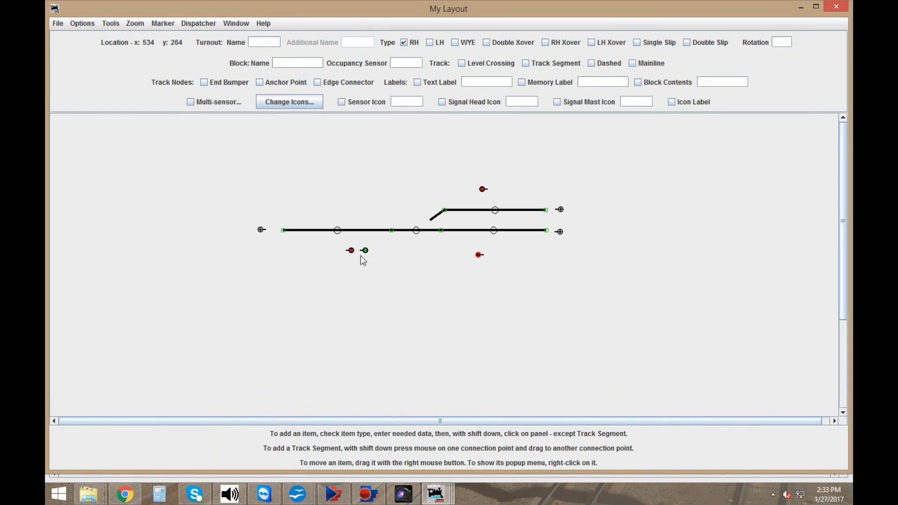
pyautogui.moveTo(433, 498)
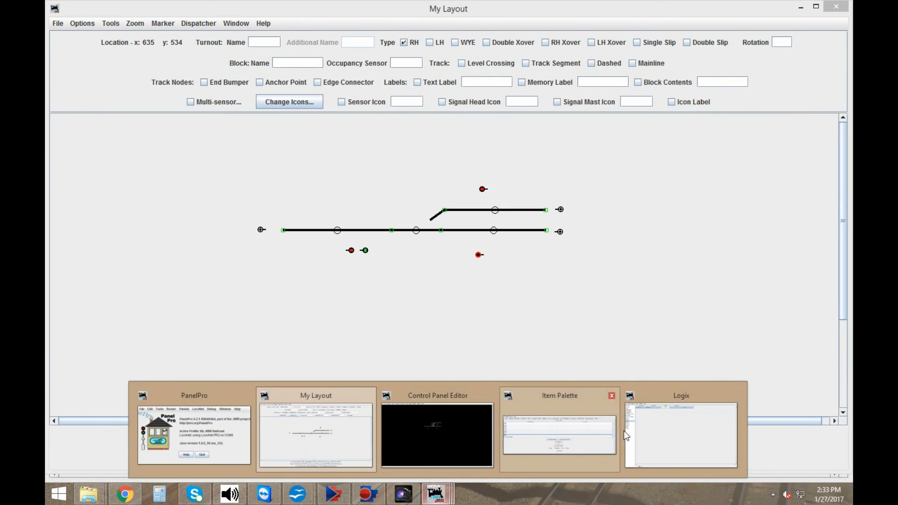
pyautogui.click(664, 428)
pyautogui.click(500, 45)
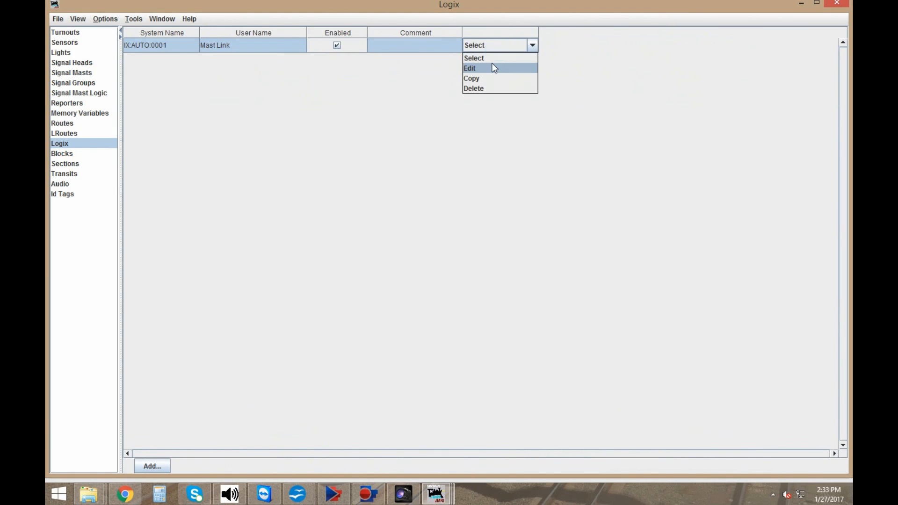
pyautogui.click(492, 64)
pyautogui.click(216, 399)
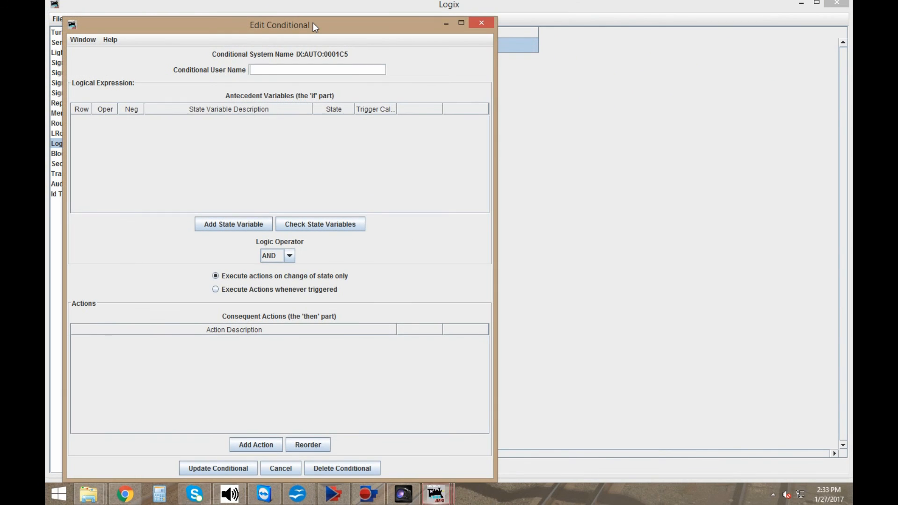
pyautogui.write('IS800 Mast Held')
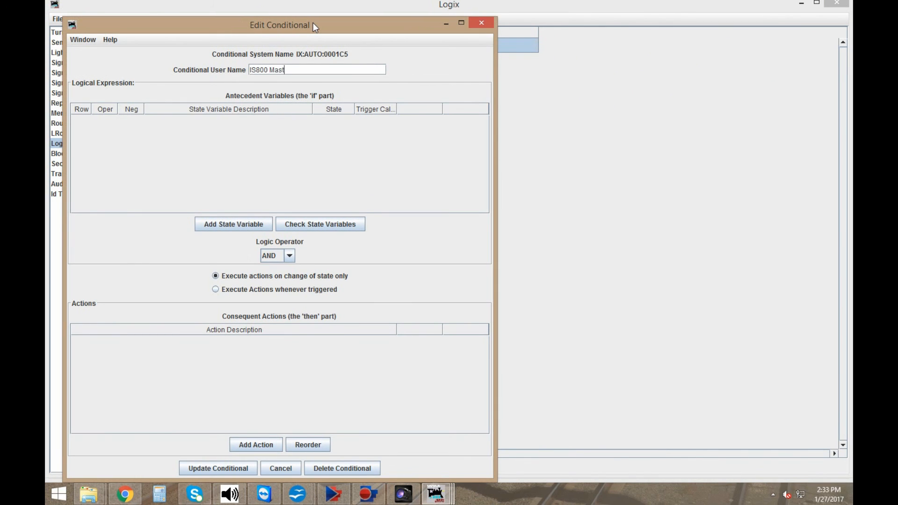
# - Add a state variable to IS800 Mast Held for signal head 289a1 with Signal Head Held
pyautogui.click(254, 224)
pyautogui.click(308, 97)
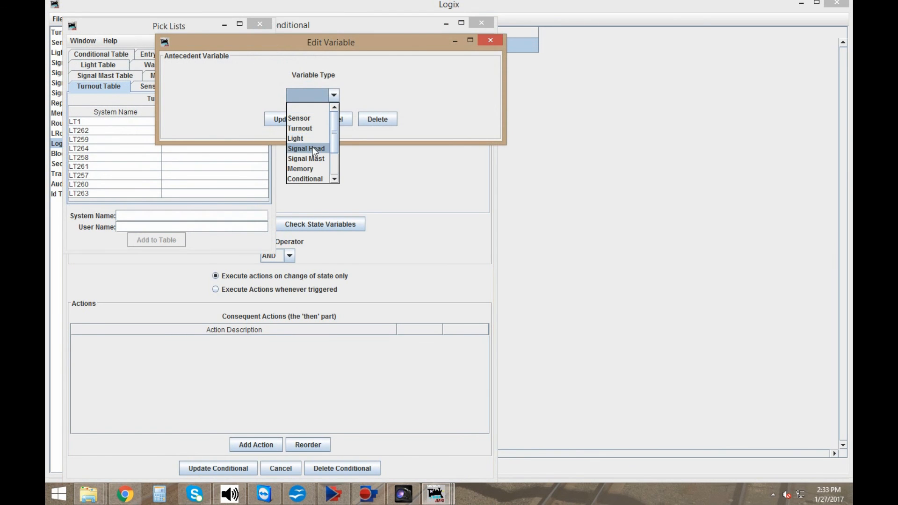
pyautogui.click(313, 146)
pyautogui.click(316, 97)
pyautogui.write('289a1')
pyautogui.click(414, 98)
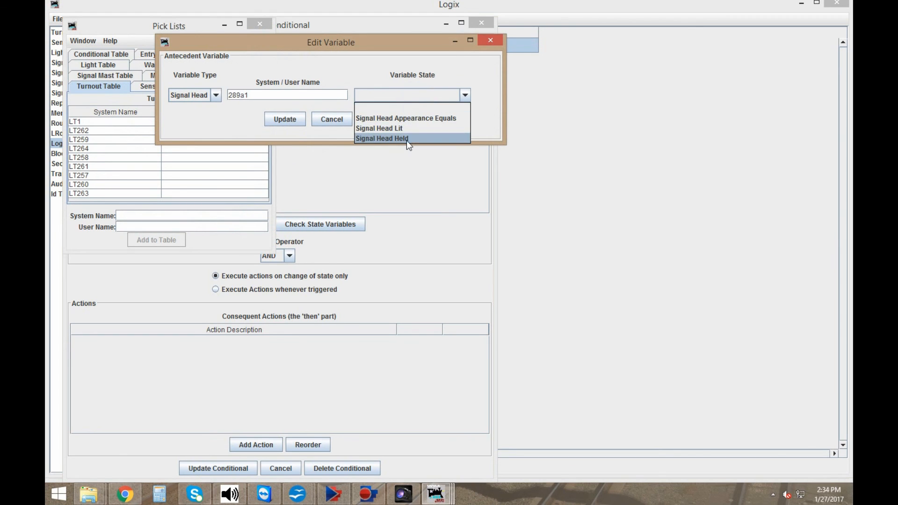
pyautogui.click(406, 139)
pyautogui.click(285, 117)
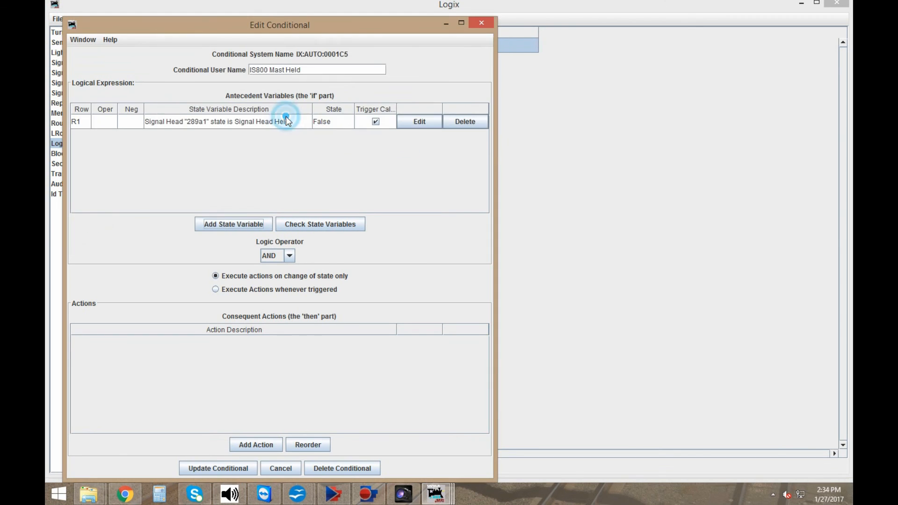
# - Add a second state variable to IS800 Mast Held for signal head 289a2 with Signal Head Held
pyautogui.click(246, 225)
pyautogui.click(299, 95)
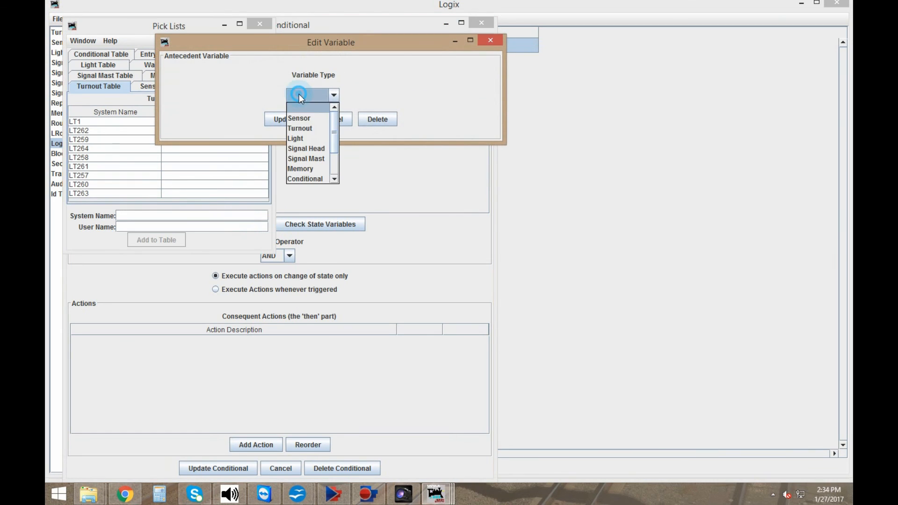
pyautogui.click(313, 148)
pyautogui.click(317, 95)
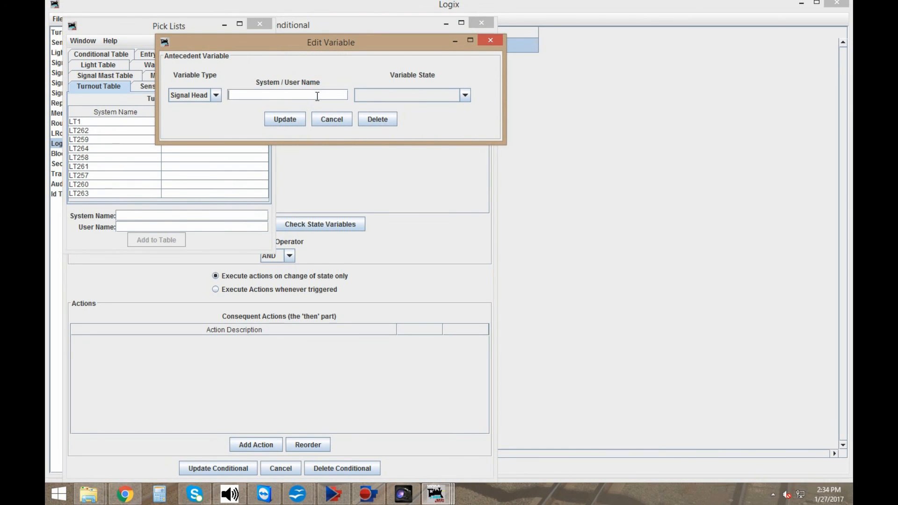
pyautogui.write('289a2')
pyautogui.click(413, 96)
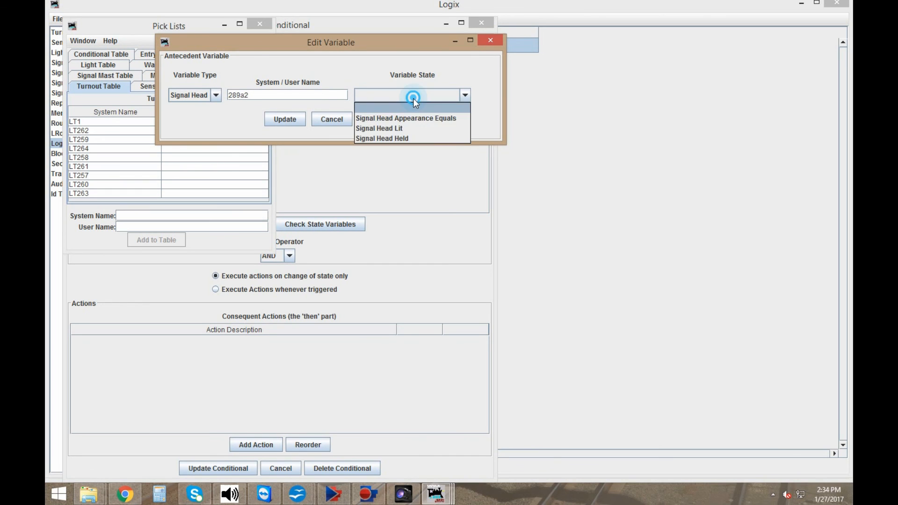
pyautogui.click(403, 136)
pyautogui.click(289, 120)
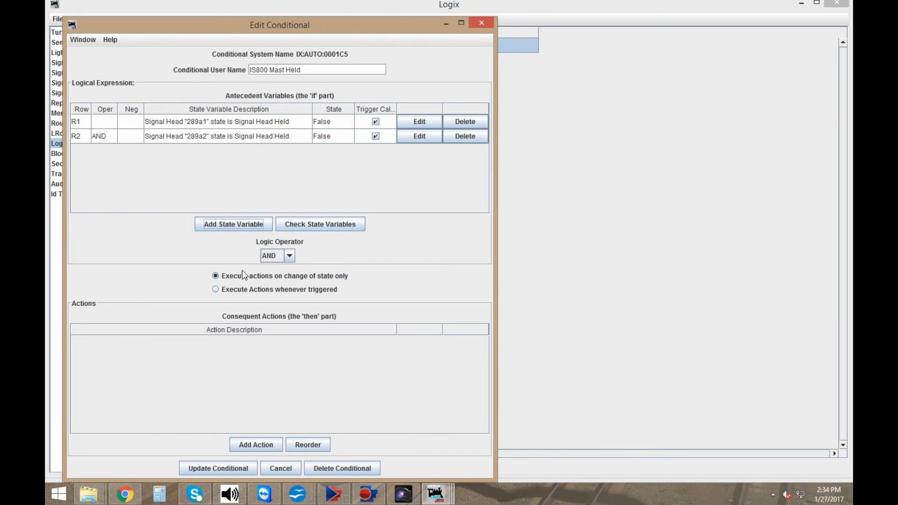
# - Make IS800 Mast Held execute whenever triggered, add an action setting sensor IS800 to Inactive when triggered true, and update the conditional
pyautogui.click(240, 291)
pyautogui.click(258, 443)
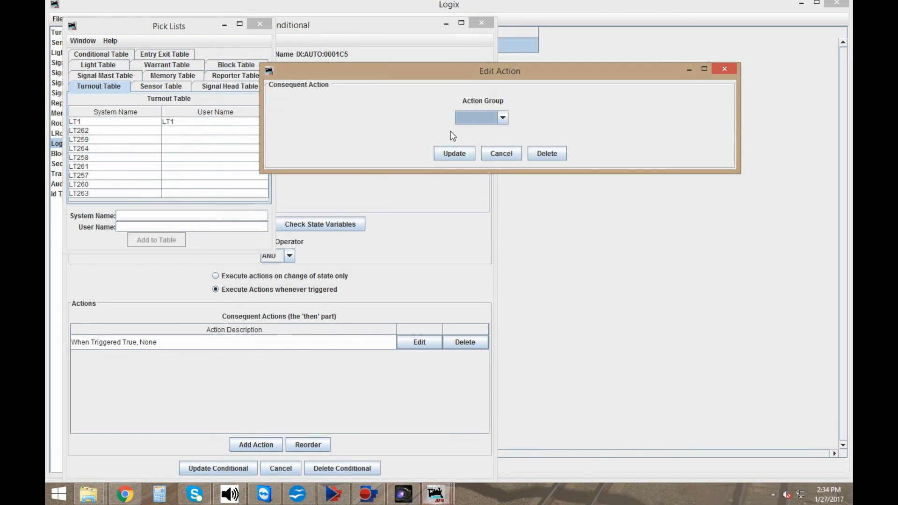
pyautogui.click(463, 118)
pyautogui.click(474, 140)
pyautogui.click(484, 118)
pyautogui.write('IS800')
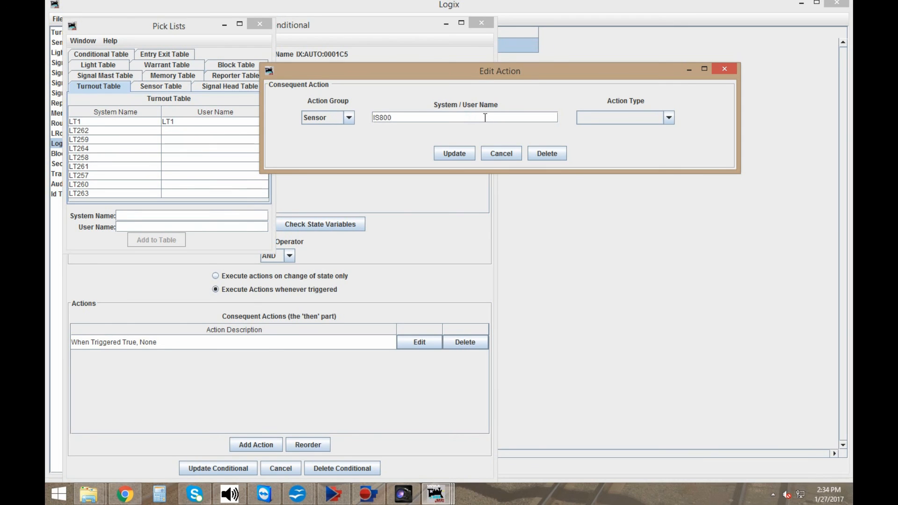
pyautogui.click(606, 117)
pyautogui.click(614, 137)
pyautogui.click(610, 118)
pyautogui.click(607, 139)
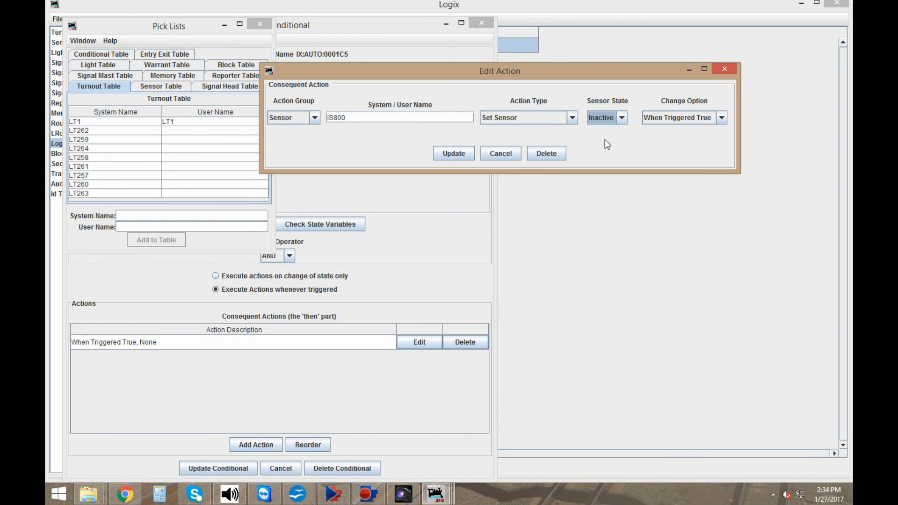
pyautogui.click(456, 154)
pyautogui.click(238, 470)
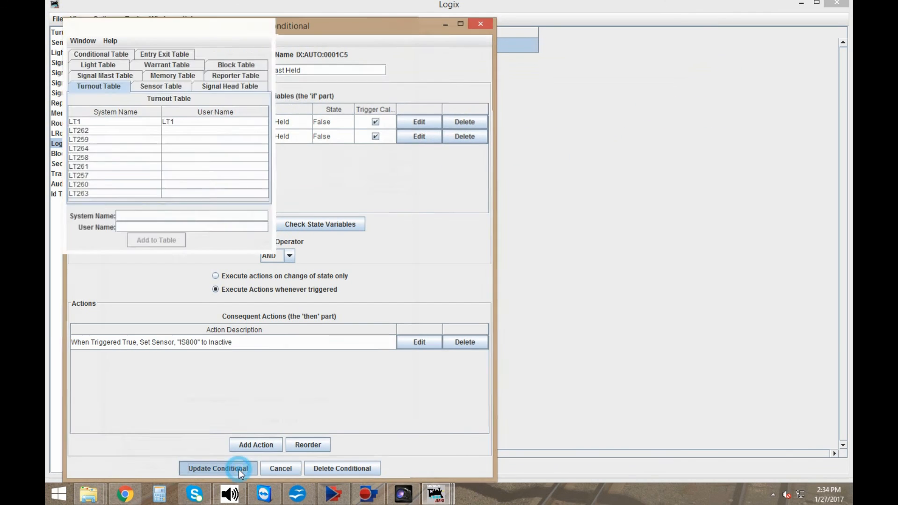
# - Create another conditional in the Mast Link Logix with the user name IS800 Mast Released
pyautogui.click(224, 400)
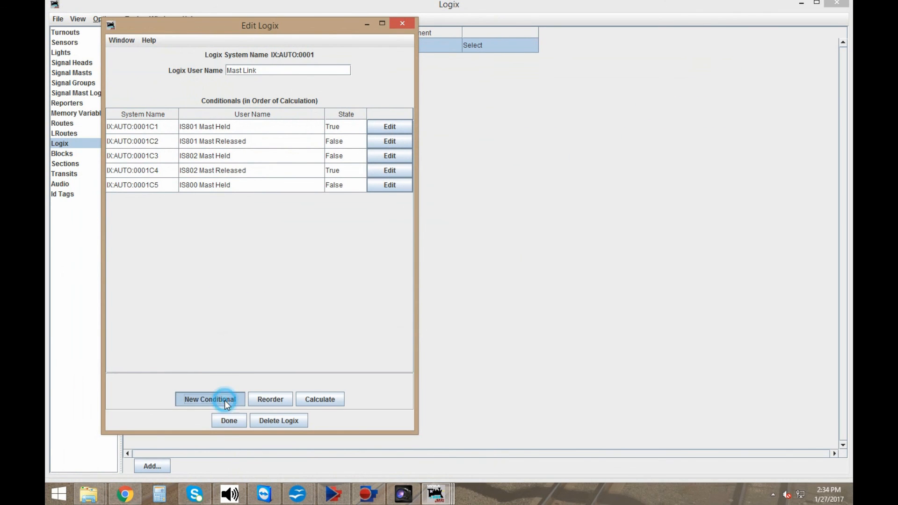
pyautogui.click(324, 69)
pyautogui.write('IS800 Mast')
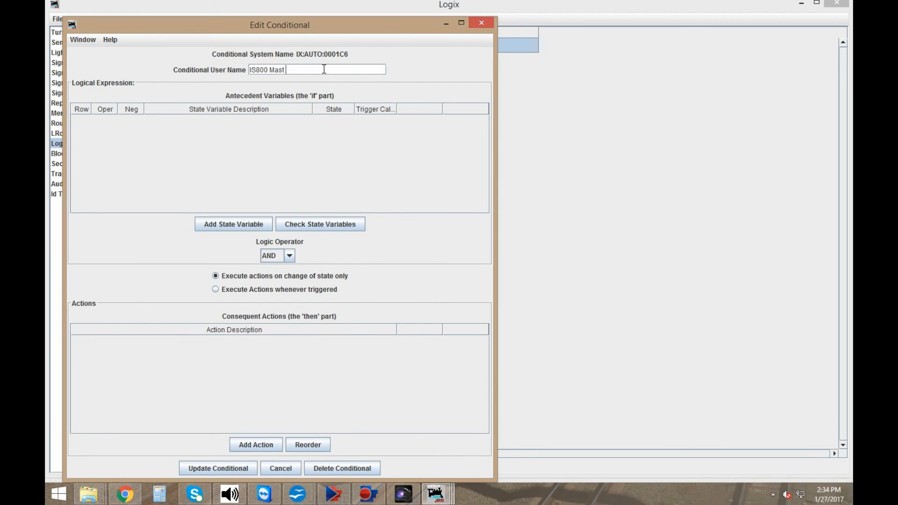
pyautogui.write(' Released')
# - Add a state variable to IS800 Mast Released for signal head 289a1 with Signal Head Held
pyautogui.click(235, 224)
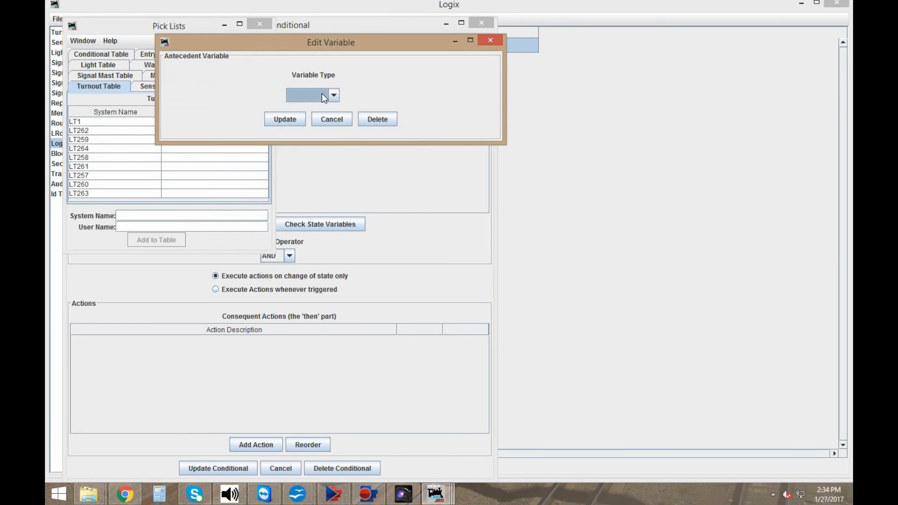
pyautogui.click(322, 96)
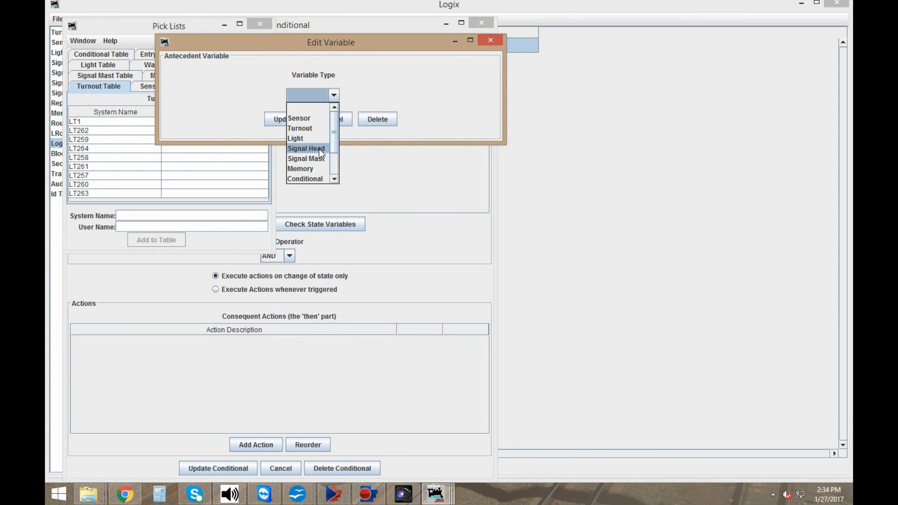
pyautogui.click(319, 149)
pyautogui.click(320, 95)
pyautogui.write('2')
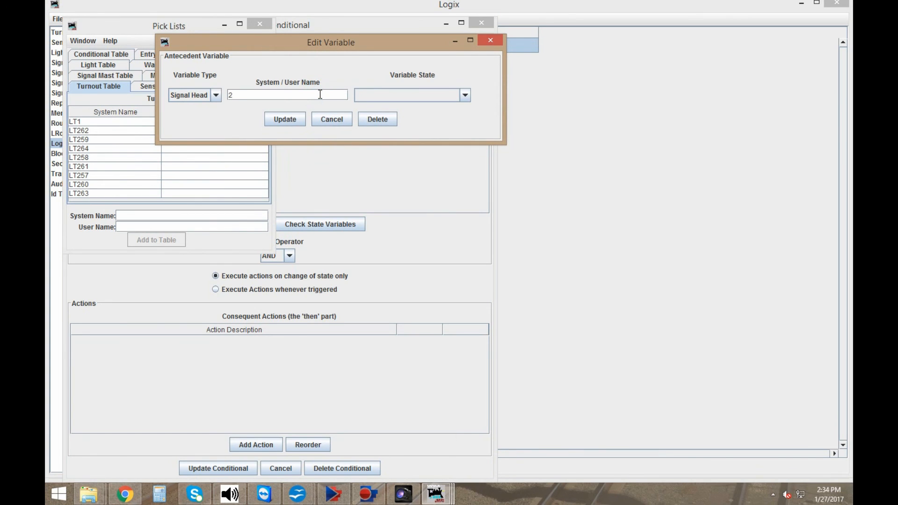
pyautogui.write('89a1')
pyautogui.click(383, 96)
pyautogui.click(392, 138)
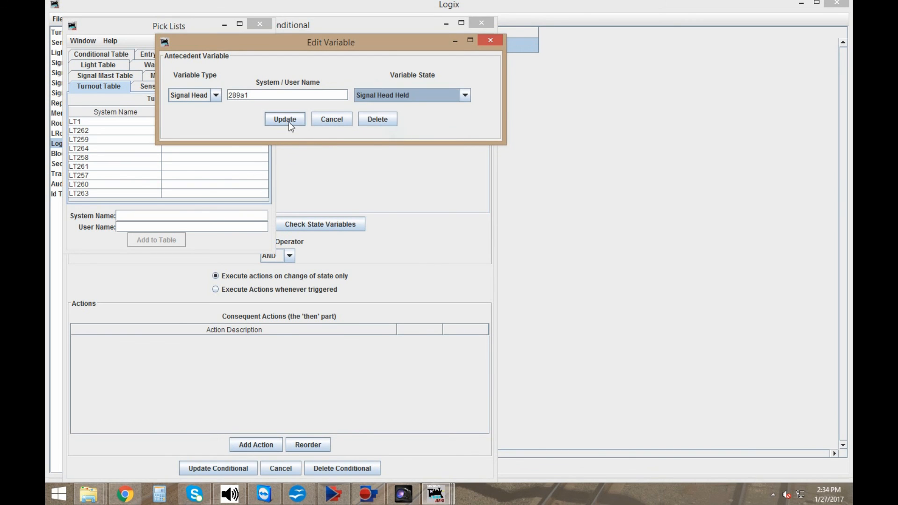
pyautogui.click(287, 120)
# - Add a second state variable to IS800 Mast Released for signal head 289a2 with Signal Head Held
pyautogui.click(234, 226)
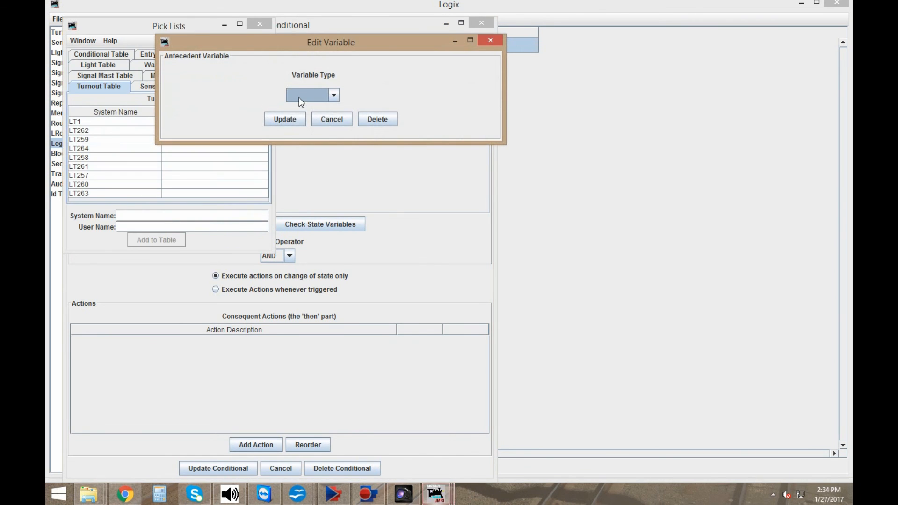
pyautogui.click(299, 96)
pyautogui.click(305, 148)
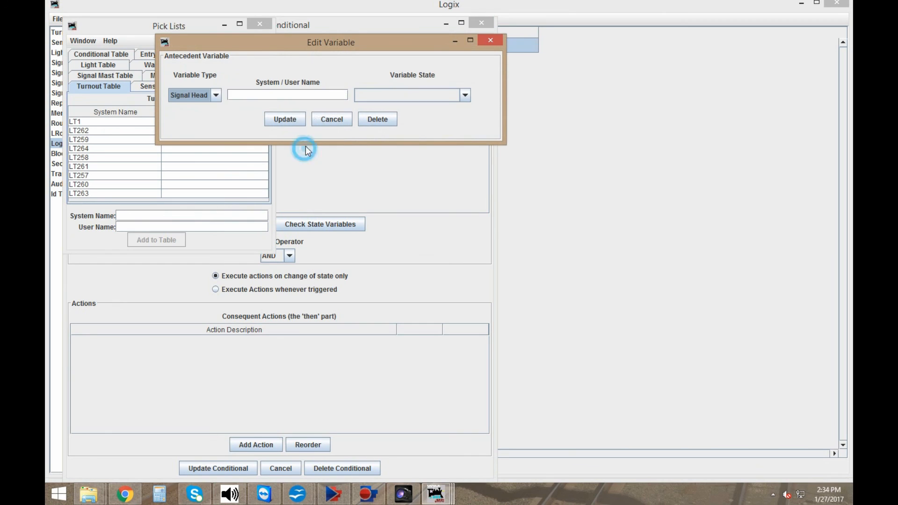
pyautogui.click(313, 95)
pyautogui.write('289a2')
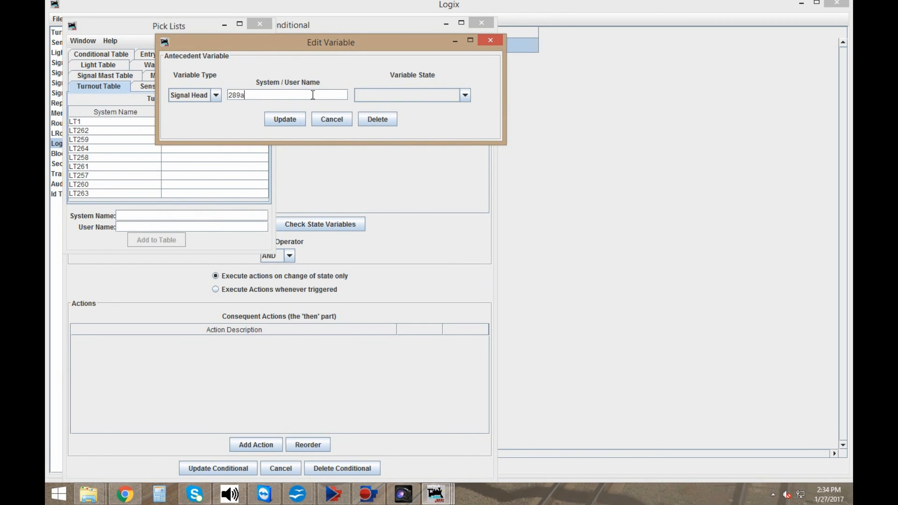
pyautogui.click(393, 96)
pyautogui.click(389, 138)
pyautogui.click(285, 118)
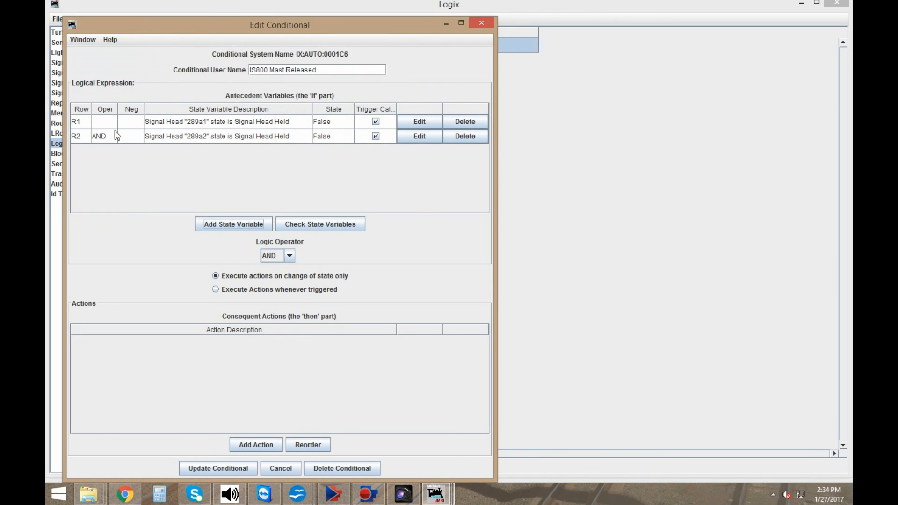
# - Negate both state variables with NOT and set the logic operator to OR
pyautogui.click(128, 120)
pyautogui.click(128, 142)
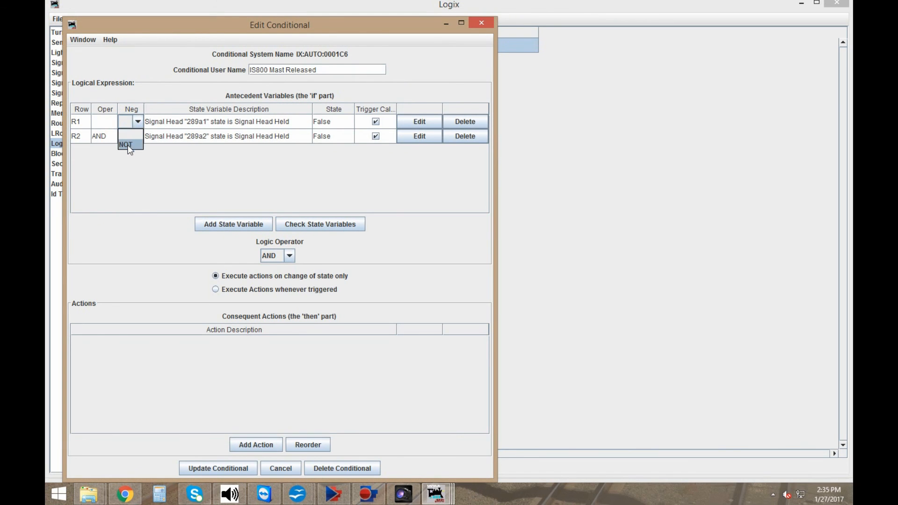
pyautogui.click(128, 140)
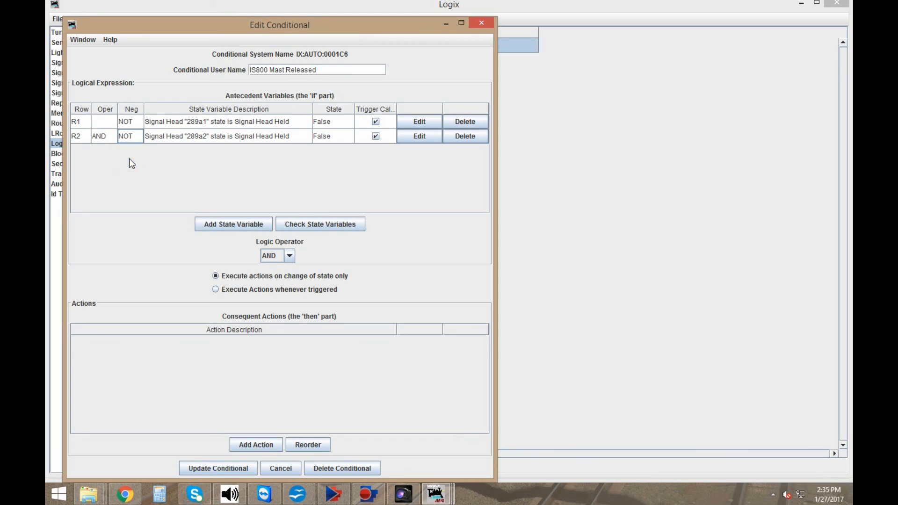
pyautogui.click(283, 257)
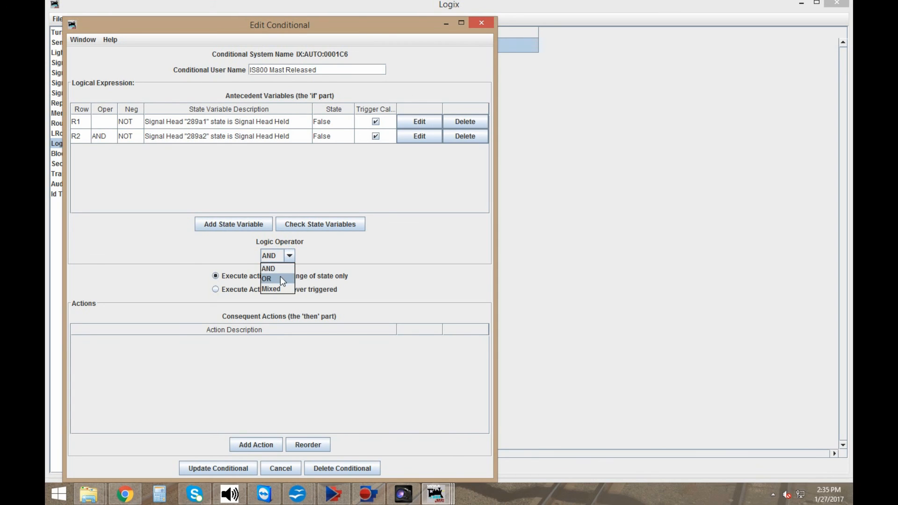
pyautogui.click(281, 280)
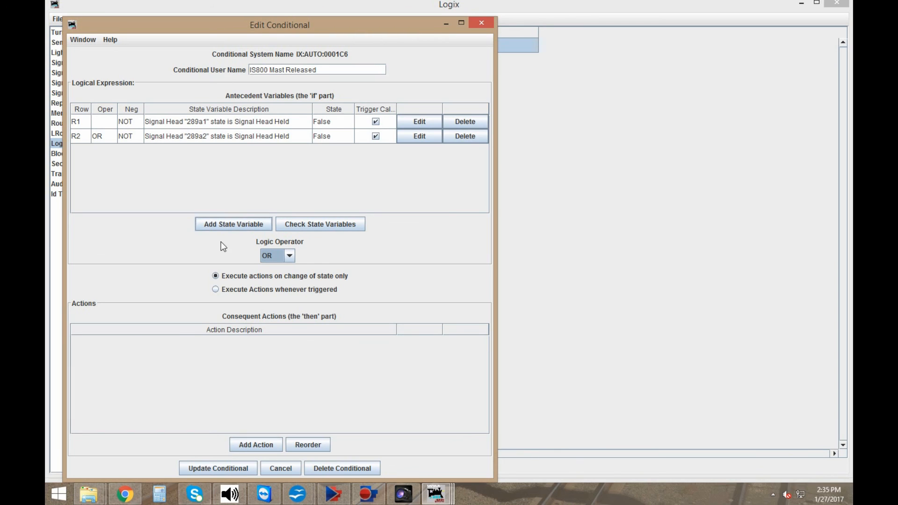
# - Make IS800 Mast Released execute whenever triggered, add an action setting sensor IS800 to Active when triggered true, and update the conditional
pyautogui.click(242, 291)
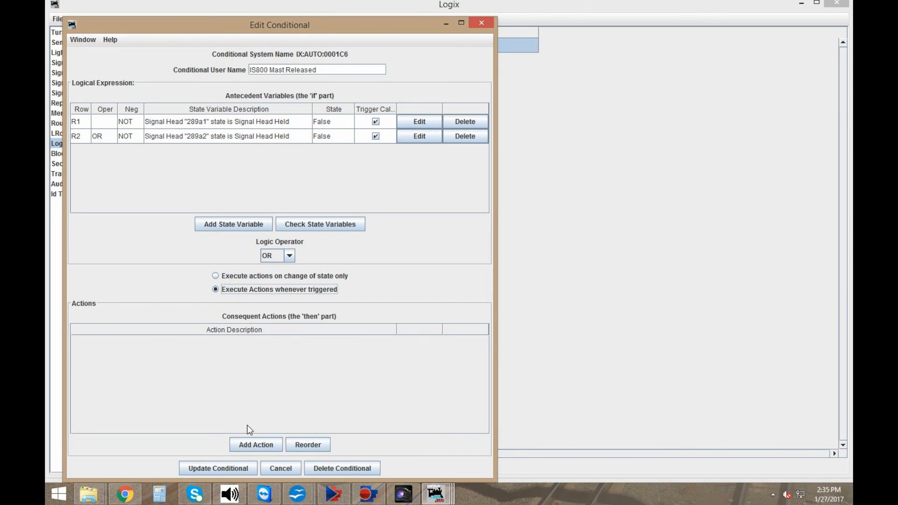
pyautogui.click(256, 444)
pyautogui.click(466, 118)
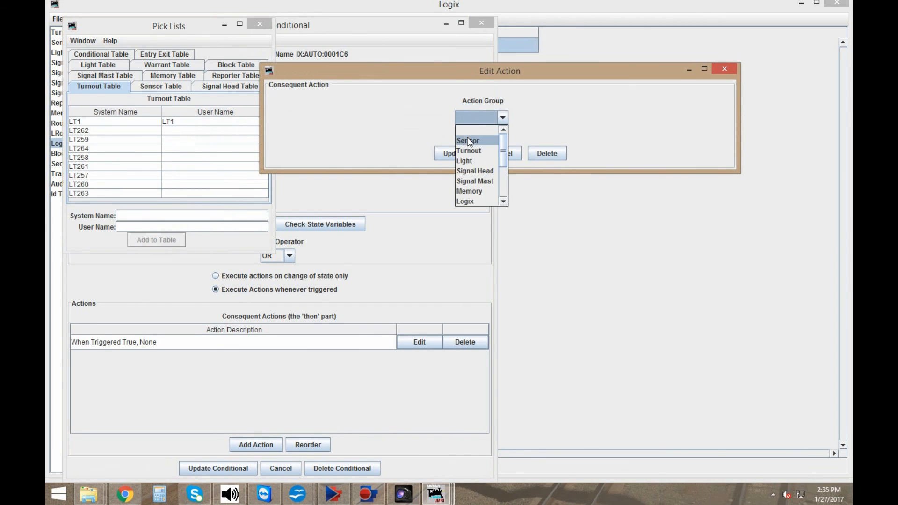
pyautogui.click(467, 139)
pyautogui.write('IS800')
pyautogui.click(590, 118)
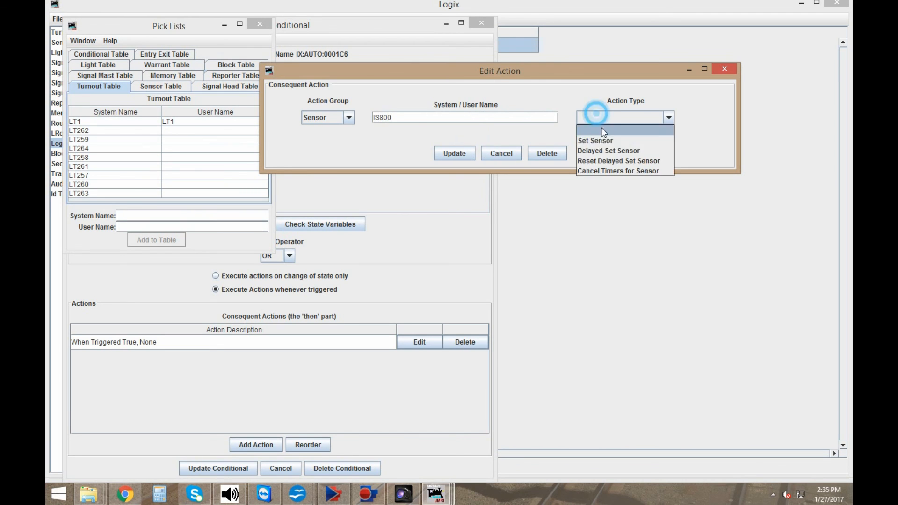
pyautogui.click(608, 141)
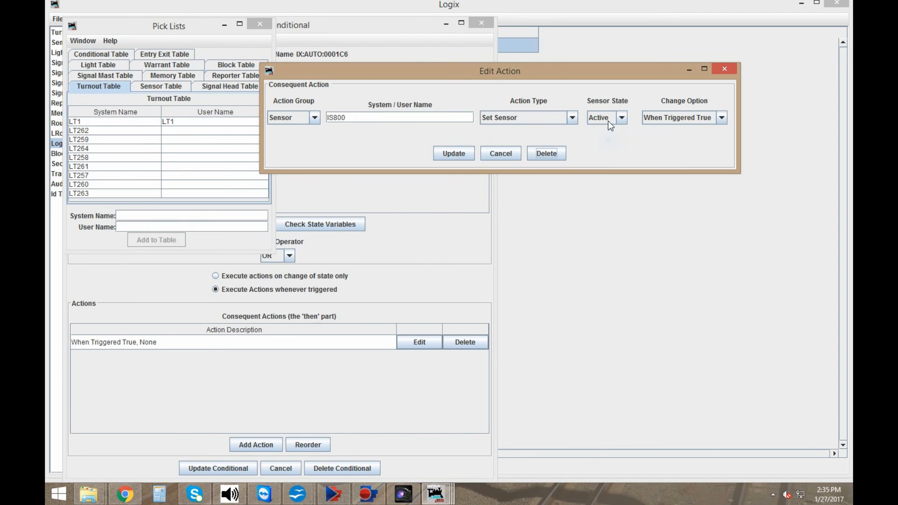
pyautogui.click(467, 157)
pyautogui.click(212, 468)
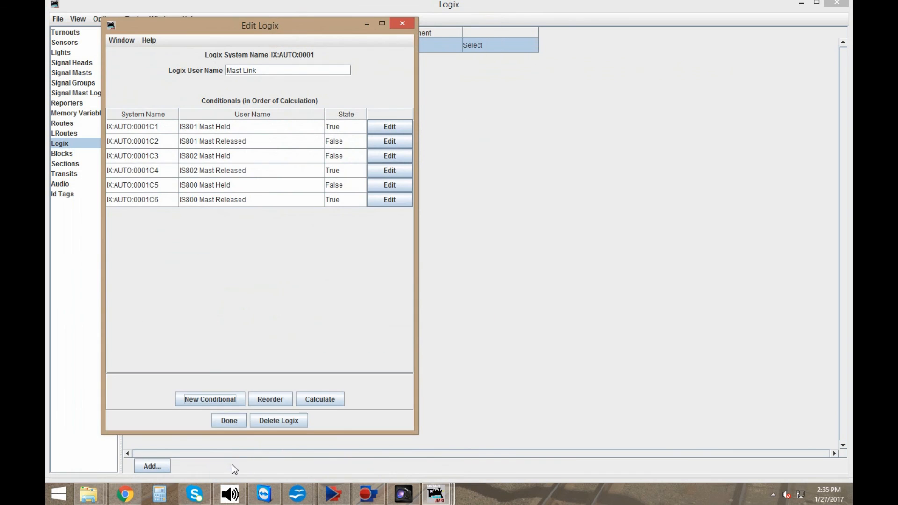
# - Finish editing the Mast Link Logix, dismiss the save reminder, and check the mast icons in the Control Panel Editor
pyautogui.click(227, 422)
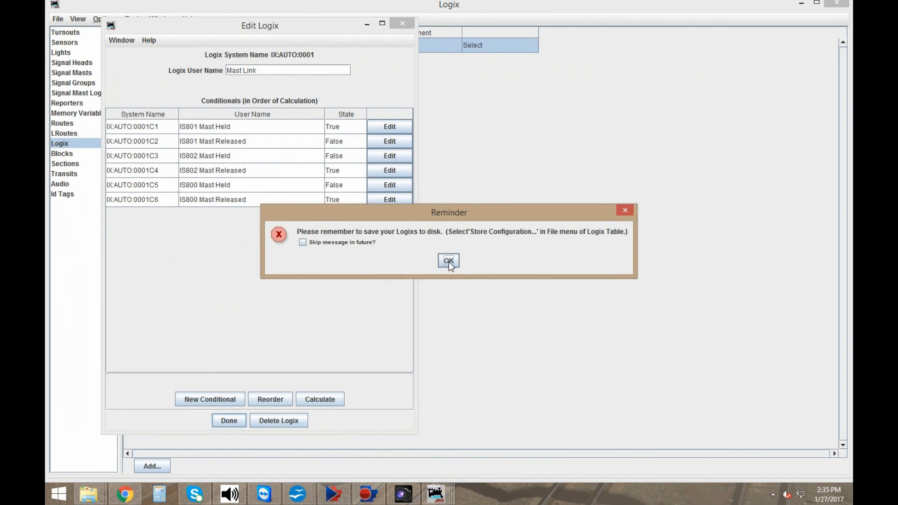
pyautogui.click(448, 261)
pyautogui.moveTo(436, 495)
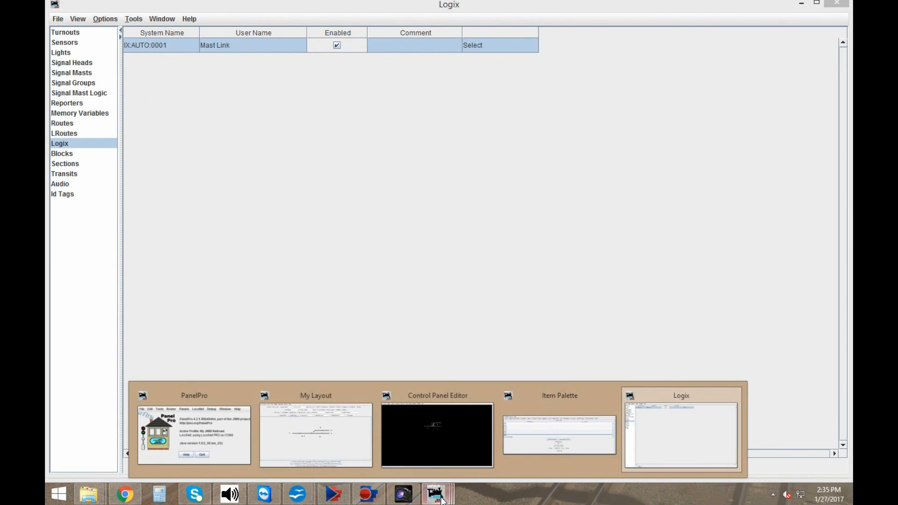
pyautogui.click(438, 431)
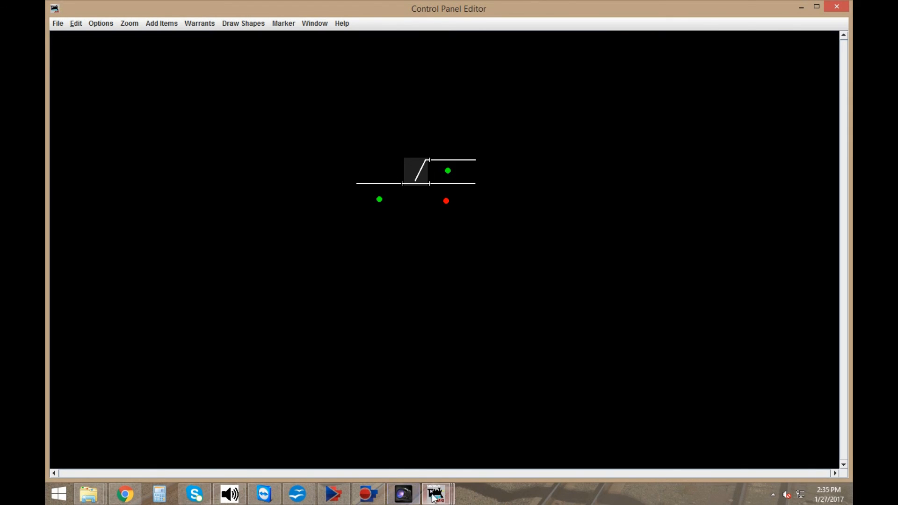
# - Hold both signal heads of the pair below the main line in My Layout and check the IS800 icon in the Control Panel Editor
pyautogui.moveTo(435, 494)
pyautogui.click(329, 444)
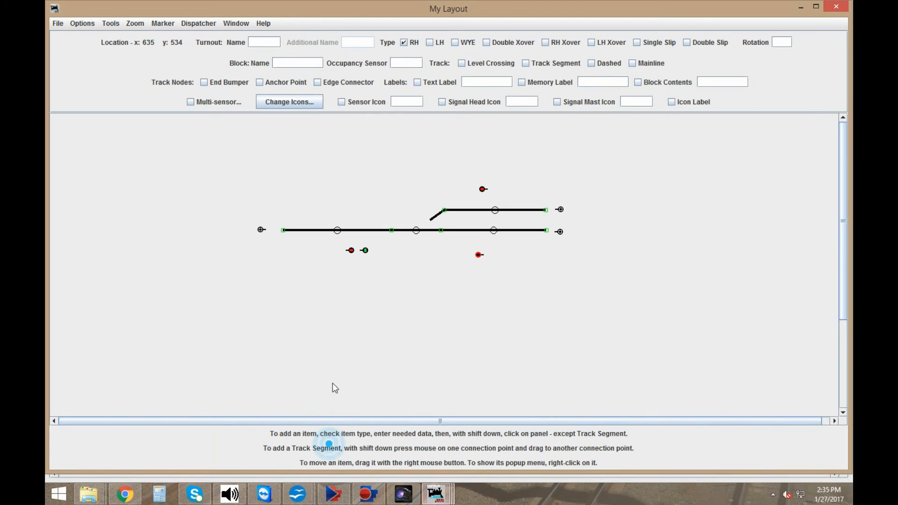
pyautogui.click(365, 250)
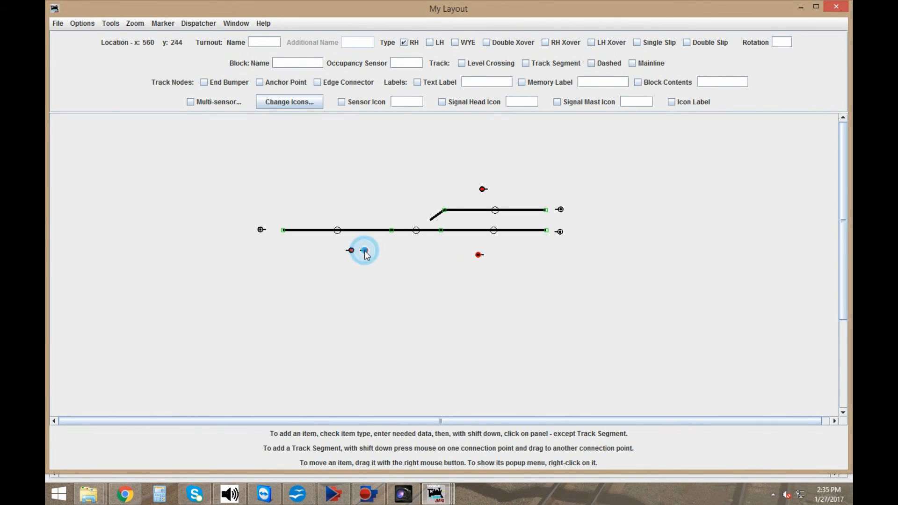
pyautogui.click(350, 251)
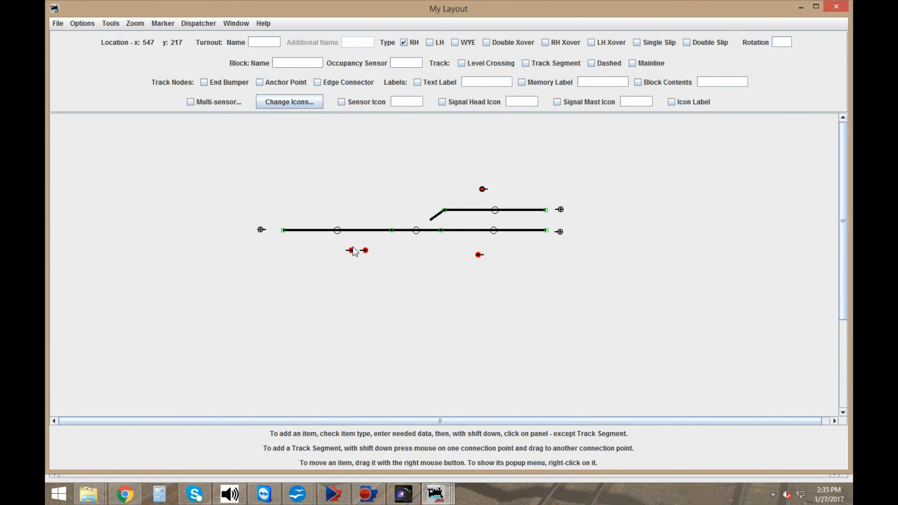
pyautogui.moveTo(436, 481)
pyautogui.click(437, 435)
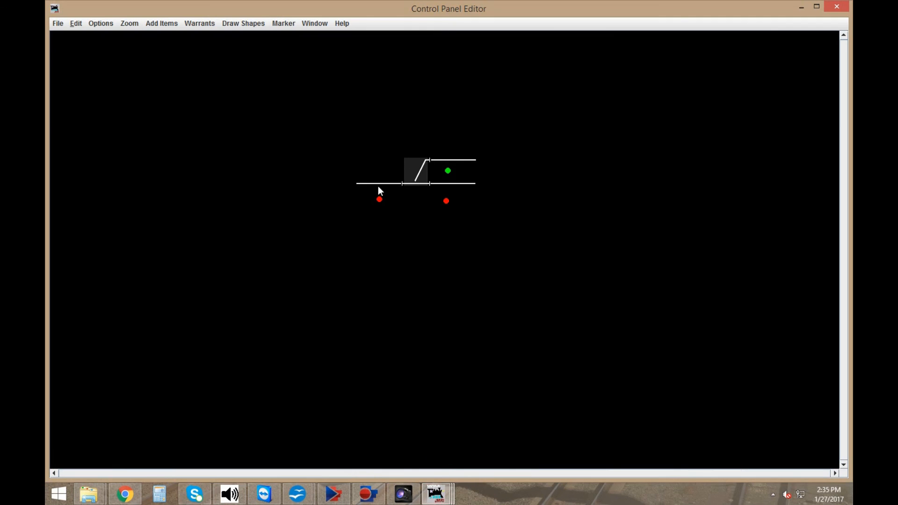
# - Release the left signal head of the pair in My Layout and check the IS800 icon in the Control Panel Editor
pyautogui.moveTo(436, 493)
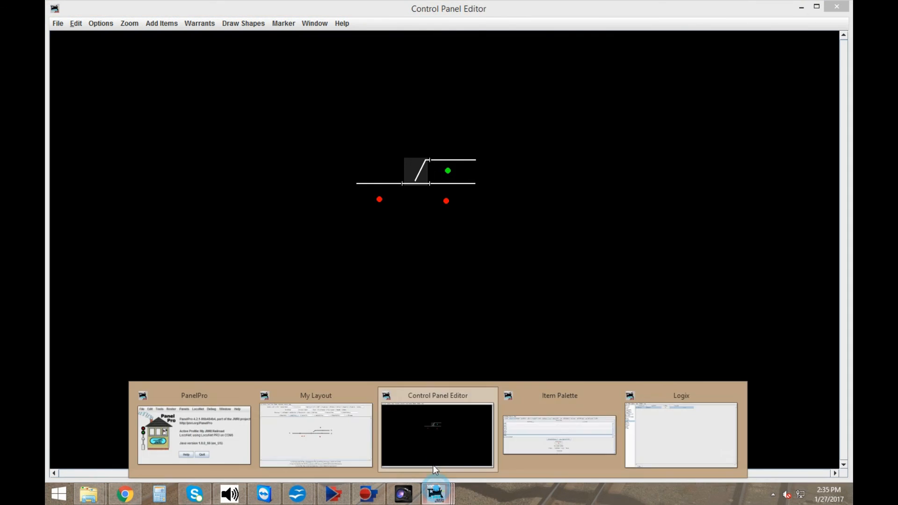
pyautogui.click(366, 437)
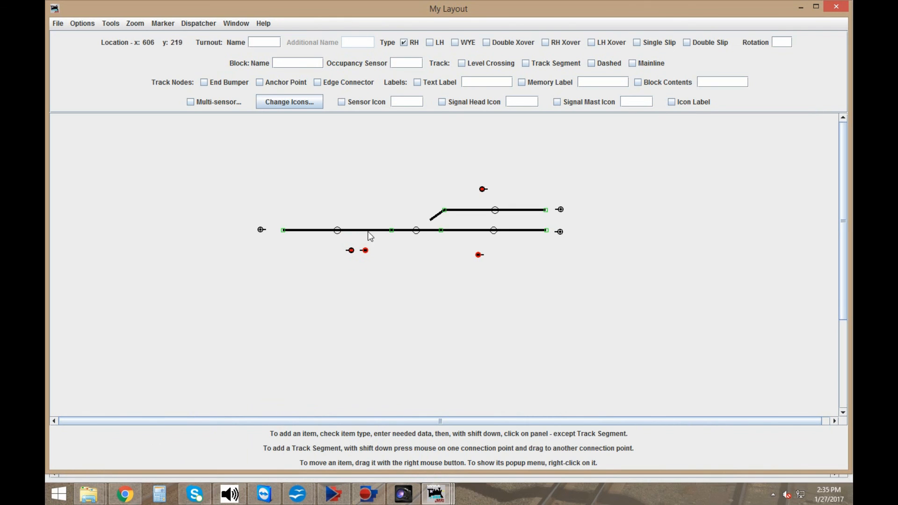
pyautogui.moveTo(436, 494)
pyautogui.click(453, 439)
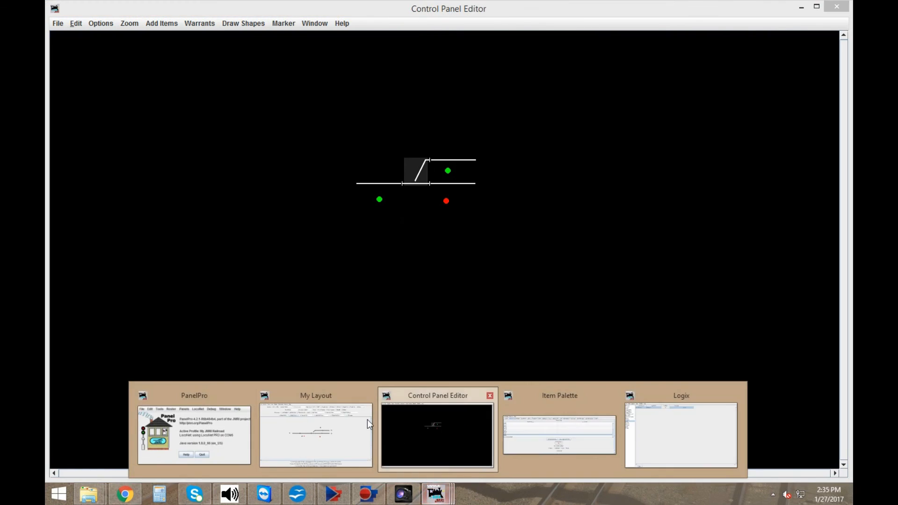
# - Hold the left signal head, release the right one in My Layout, and check the IS800 icon in the Control Panel Editor
pyautogui.click(337, 428)
pyautogui.click(365, 250)
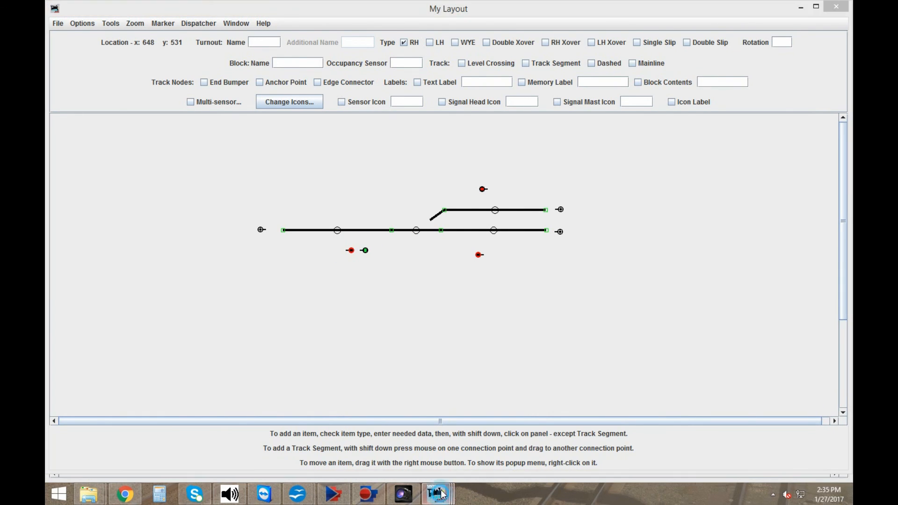
pyautogui.moveTo(436, 493)
pyautogui.click(419, 443)
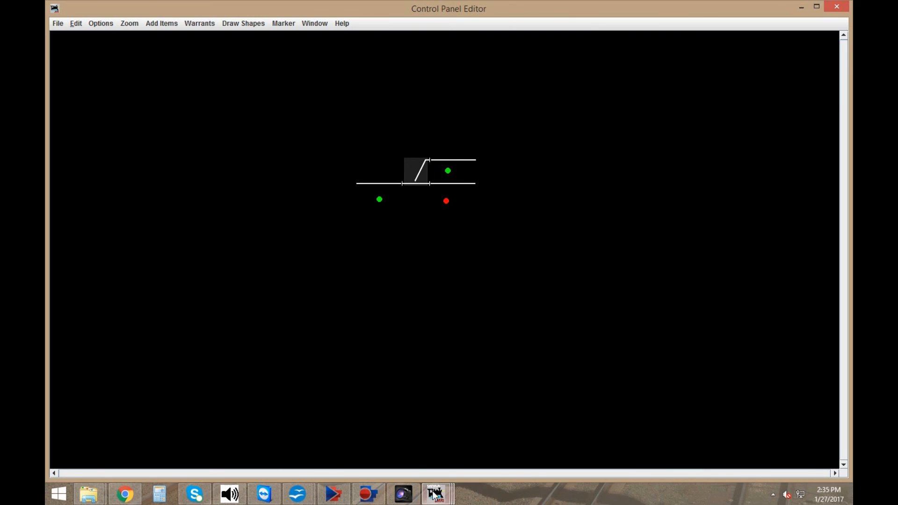
# - Hold the right signal head of the pair again in My Layout and recheck the IS800 icon in the Control Panel Editor
pyautogui.click(333, 427)
pyautogui.click(366, 251)
pyautogui.moveTo(434, 493)
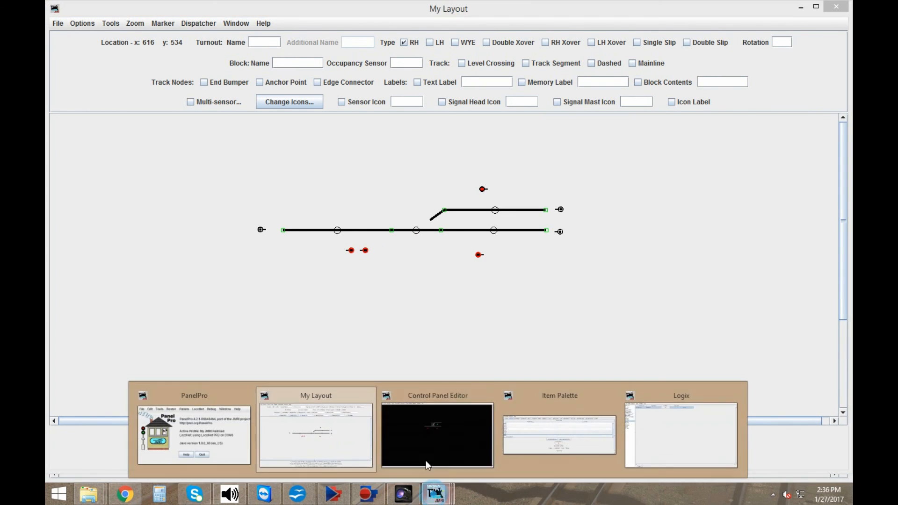
pyautogui.click(426, 465)
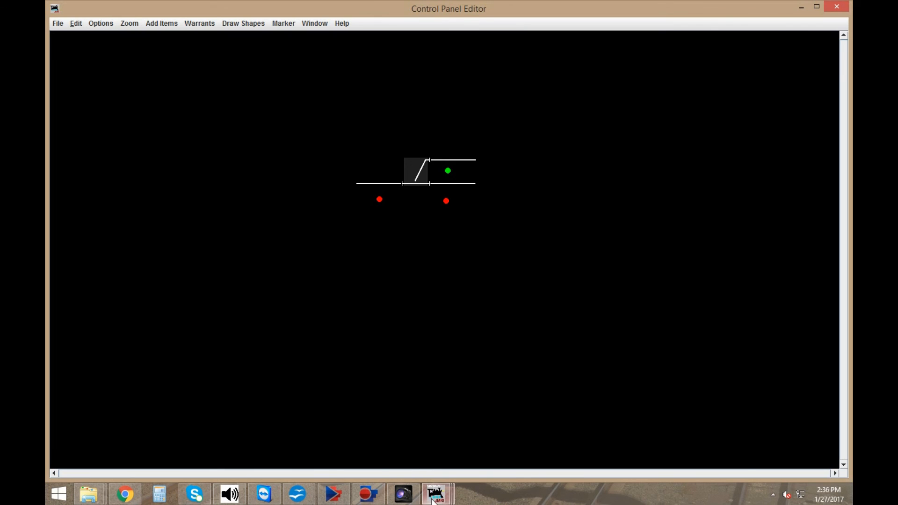
# - Create a Logix with the user name CP289 in the Logix table, keeping the system name automatically generated
pyautogui.click(321, 450)
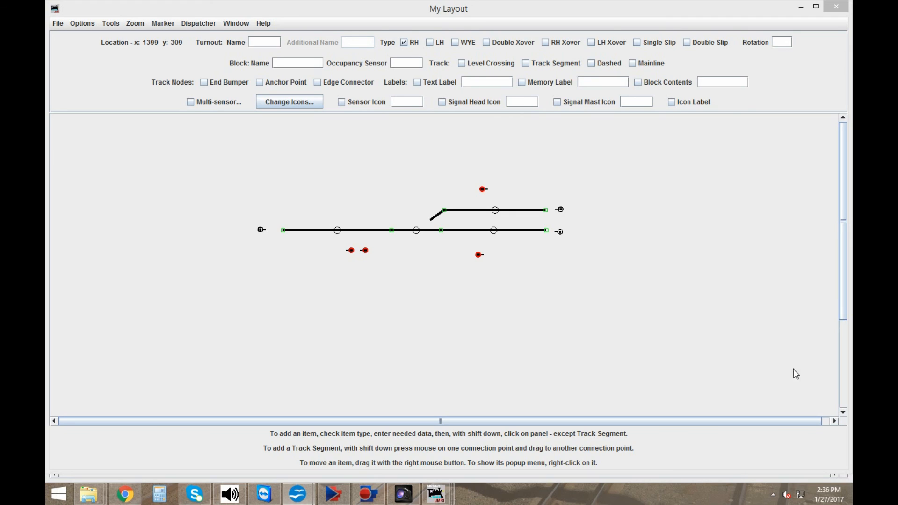
pyautogui.moveTo(434, 494)
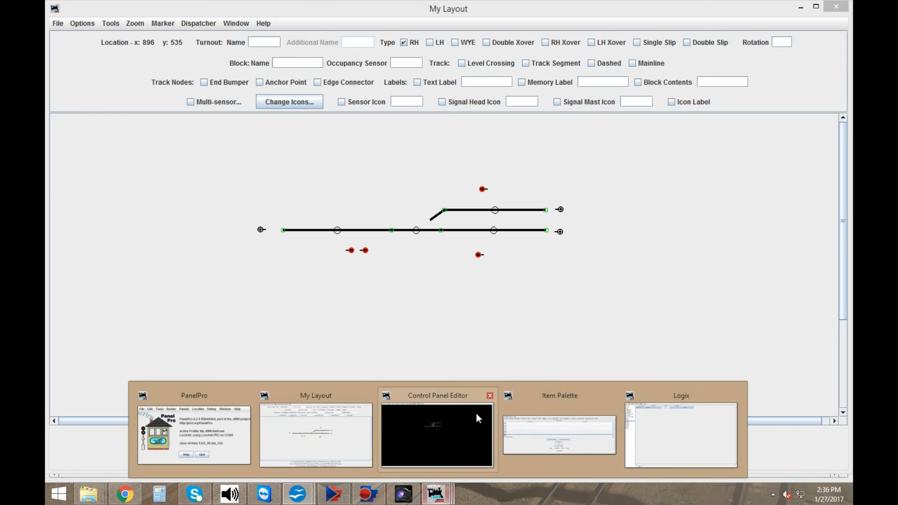
pyautogui.click(692, 426)
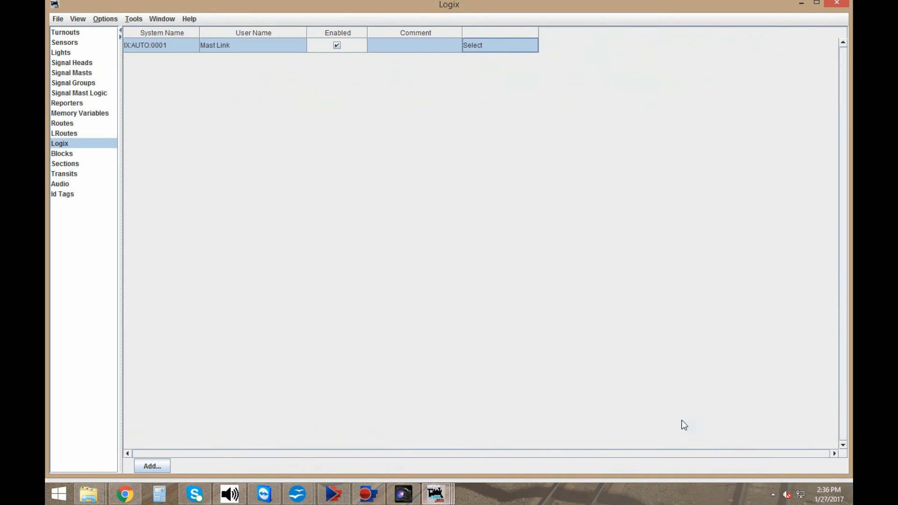
pyautogui.click(156, 467)
pyautogui.click(188, 63)
pyautogui.press('BackSpace')
pyautogui.press('BackSpace')
pyautogui.press('BackSpace')
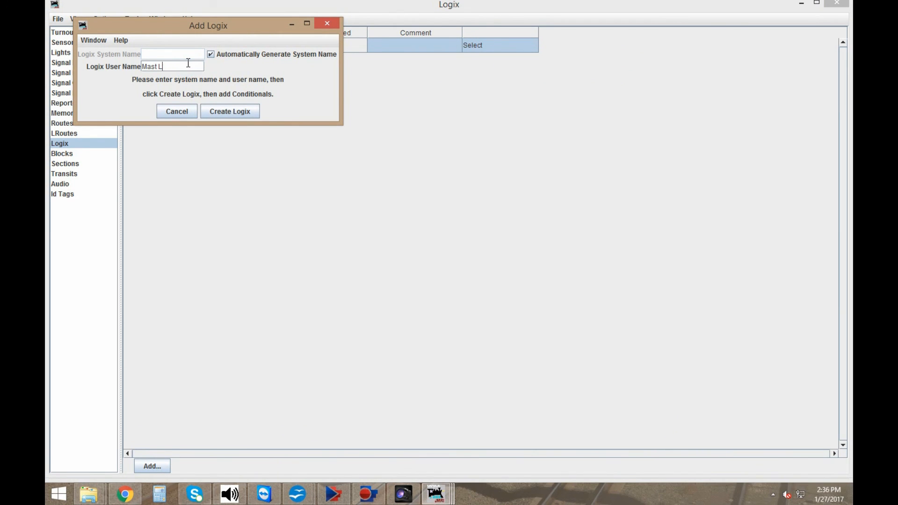
pyautogui.press('BackSpace')
pyautogui.press('BackSpace')
pyautogui.press('BackSpace')
pyautogui.write('CP289')
pyautogui.click(232, 111)
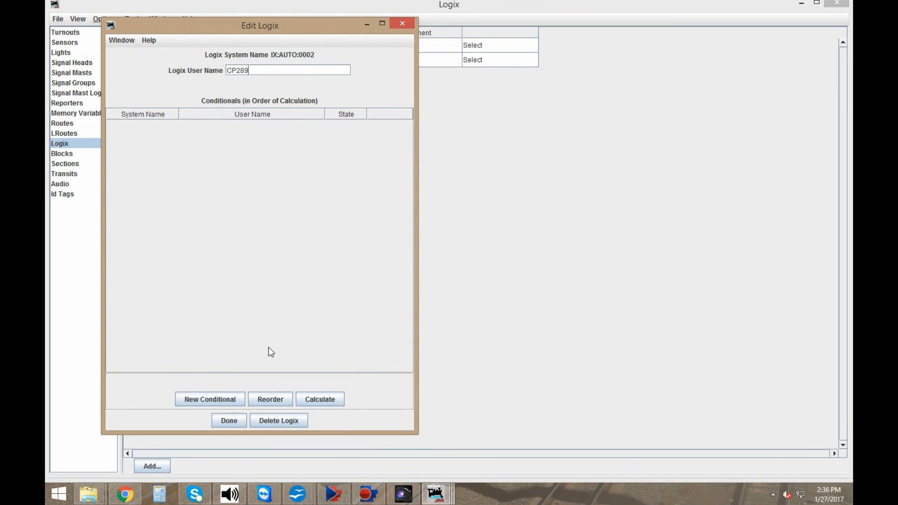
# - Add a conditional named OS Hold to Logix CP289 with a state variable for sensor LS104 being Active
pyautogui.click(234, 398)
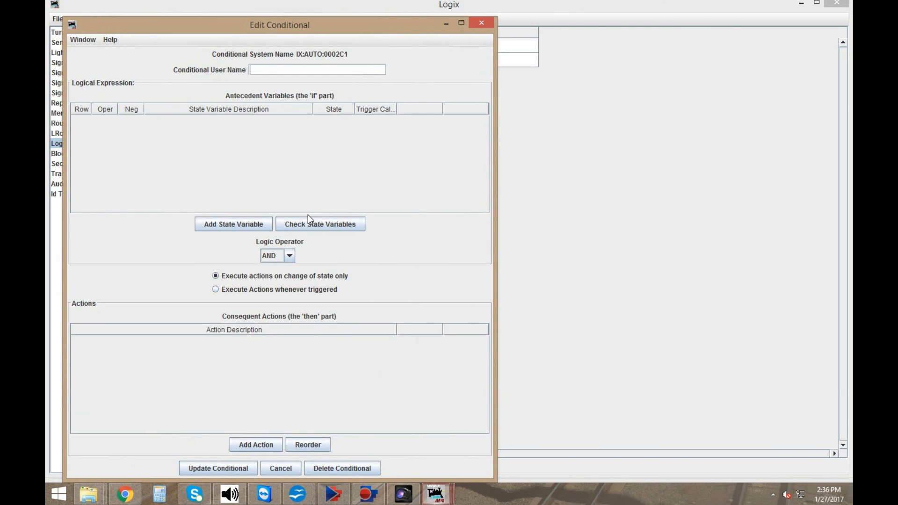
pyautogui.write('OS Hold')
pyautogui.click(258, 223)
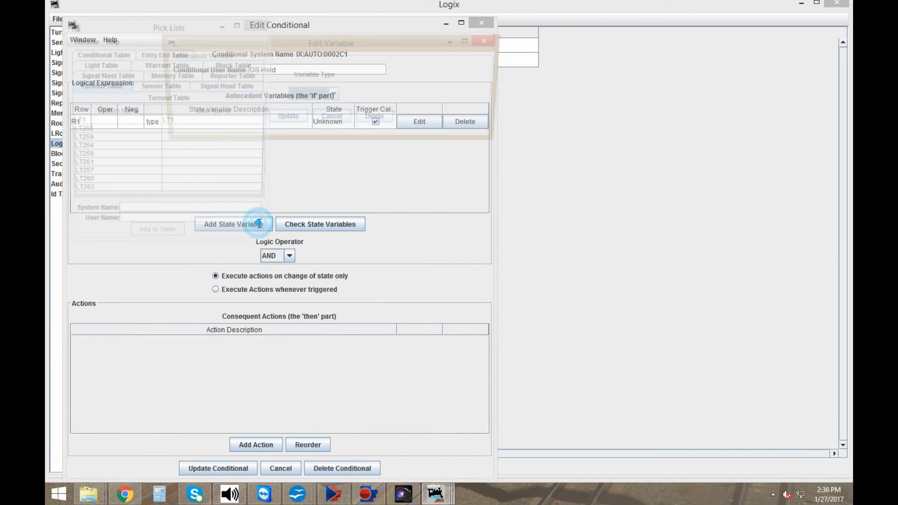
pyautogui.click(310, 99)
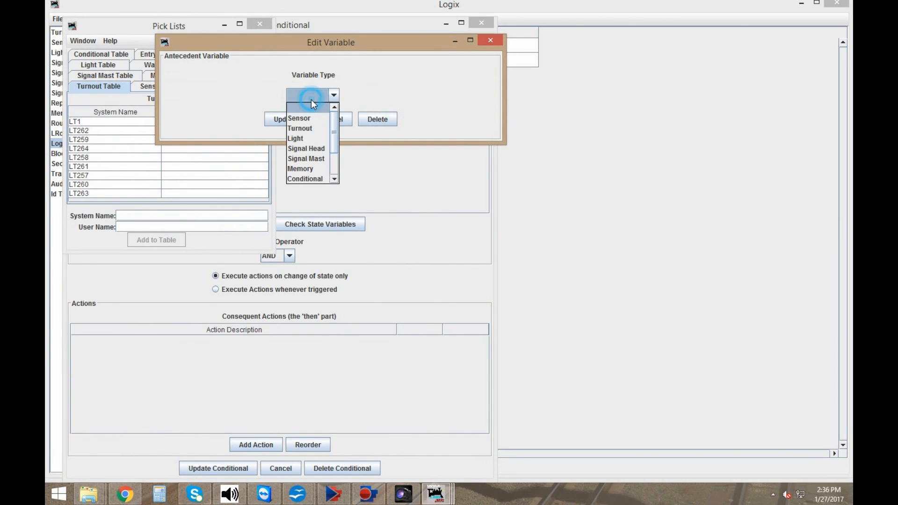
pyautogui.click(307, 118)
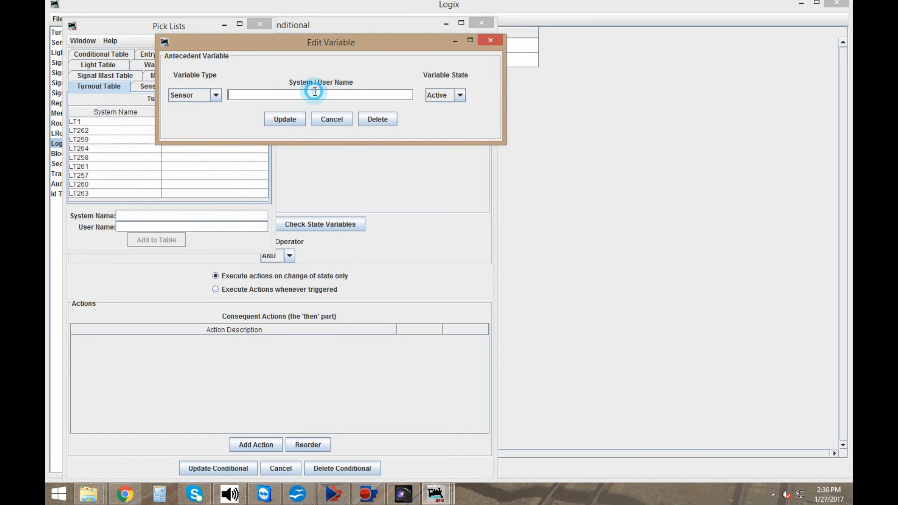
pyautogui.write('LS104')
pyautogui.click(283, 119)
# - Make OS Hold execute actions whenever triggered and add a Set Signal Head Held action for signal head 289a1
pyautogui.click(266, 288)
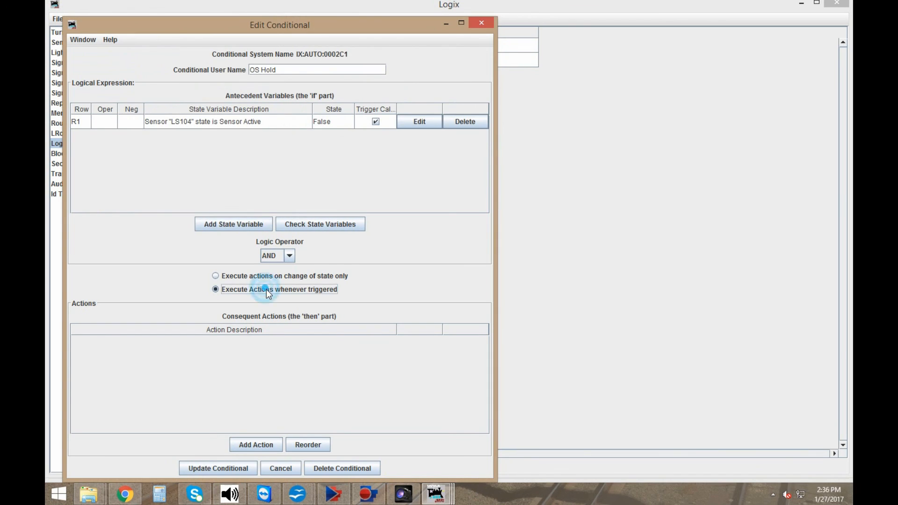
pyautogui.click(256, 445)
pyautogui.click(478, 117)
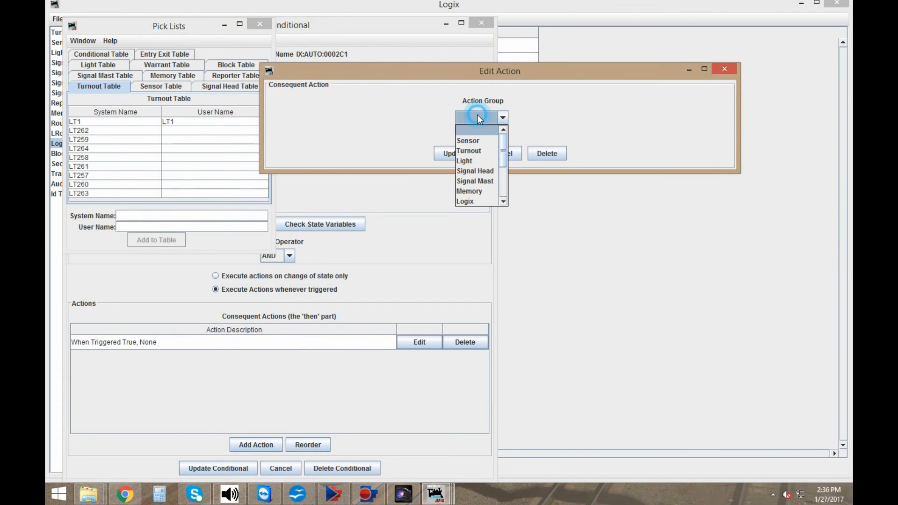
pyautogui.click(491, 170)
pyautogui.click(479, 117)
pyautogui.write('289a1')
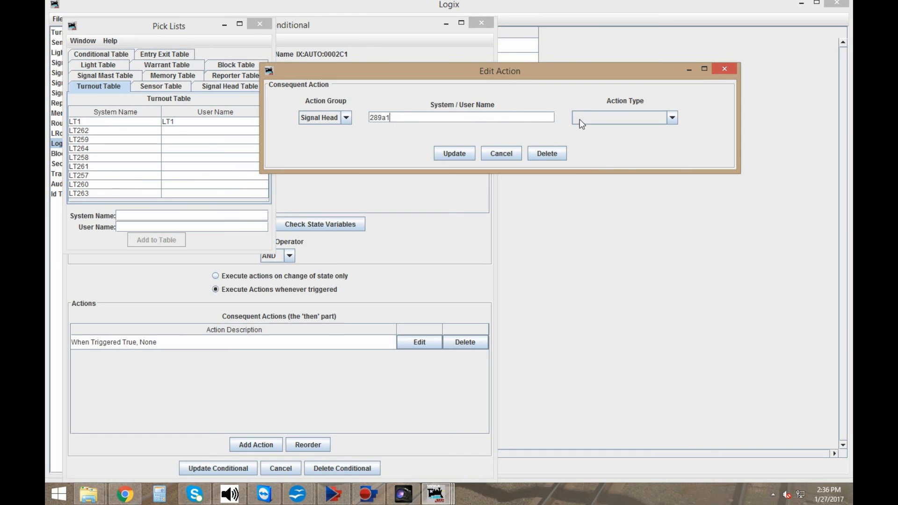
pyautogui.click(579, 121)
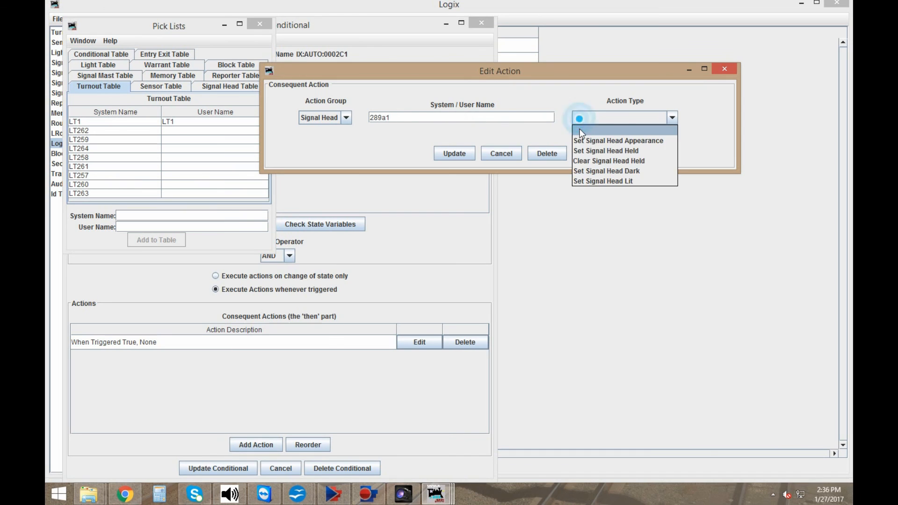
pyautogui.click(641, 149)
pyautogui.click(462, 152)
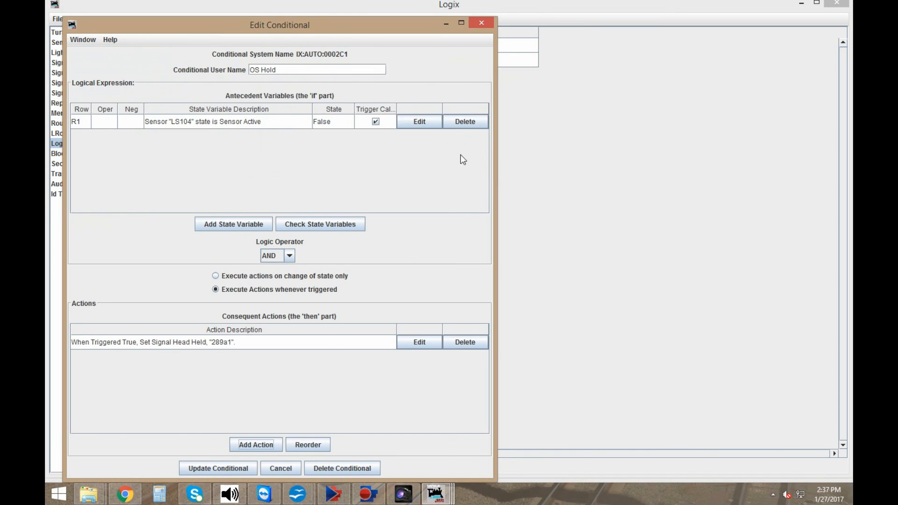
# - Add a Set Signal Head Held action for signal head 289a2 to the OS Hold conditional
pyautogui.click(256, 444)
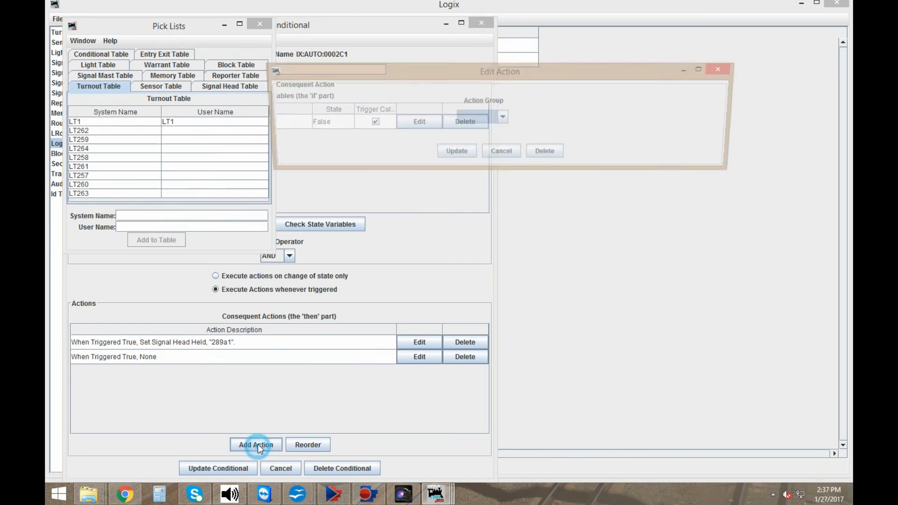
pyautogui.click(457, 117)
pyautogui.click(473, 170)
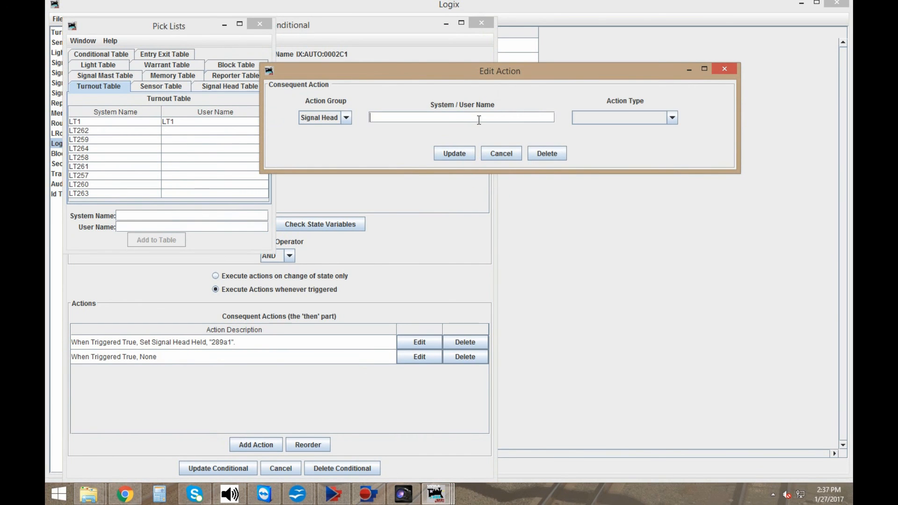
pyautogui.click(479, 119)
pyautogui.write('289a2')
pyautogui.click(635, 117)
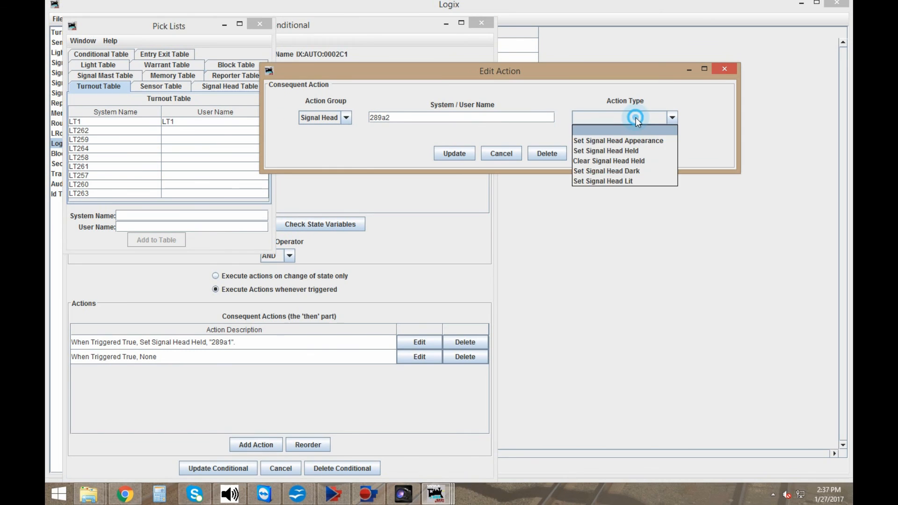
pyautogui.click(648, 149)
pyautogui.click(453, 153)
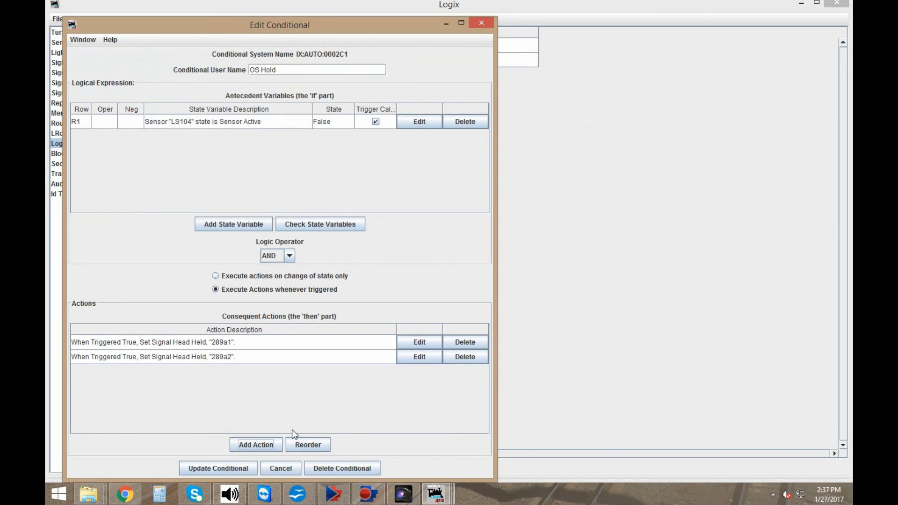
# - Add a Set Signal Head Held action for signal head 289b to the OS Hold conditional
pyautogui.click(267, 446)
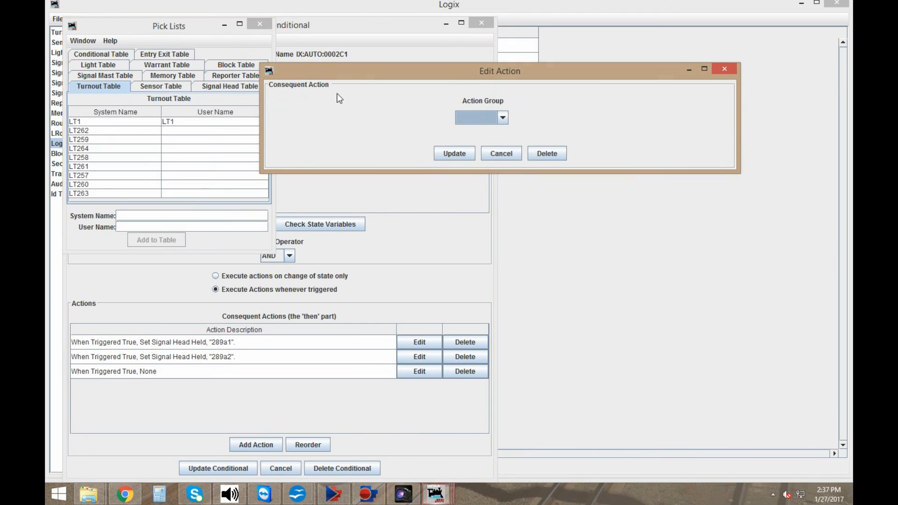
pyautogui.click(474, 117)
pyautogui.click(479, 171)
pyautogui.click(487, 116)
pyautogui.write('289b')
pyautogui.click(622, 118)
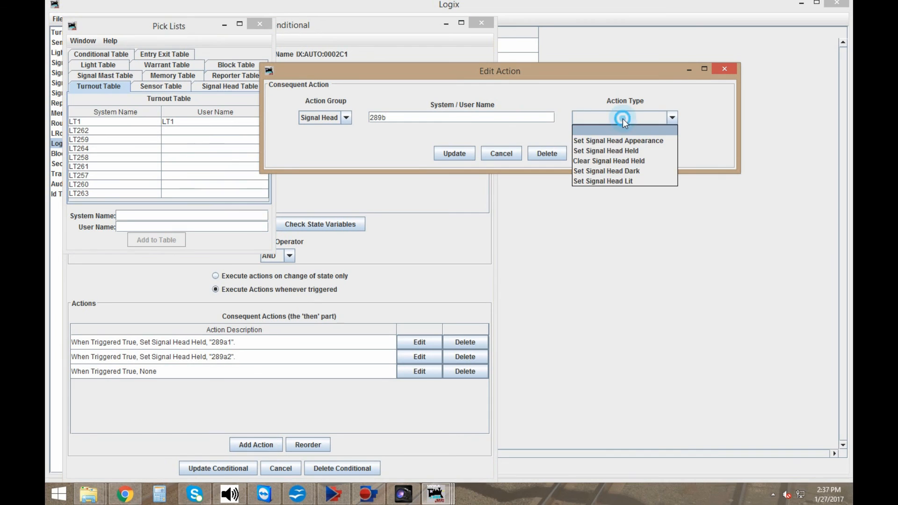
pyautogui.click(606, 151)
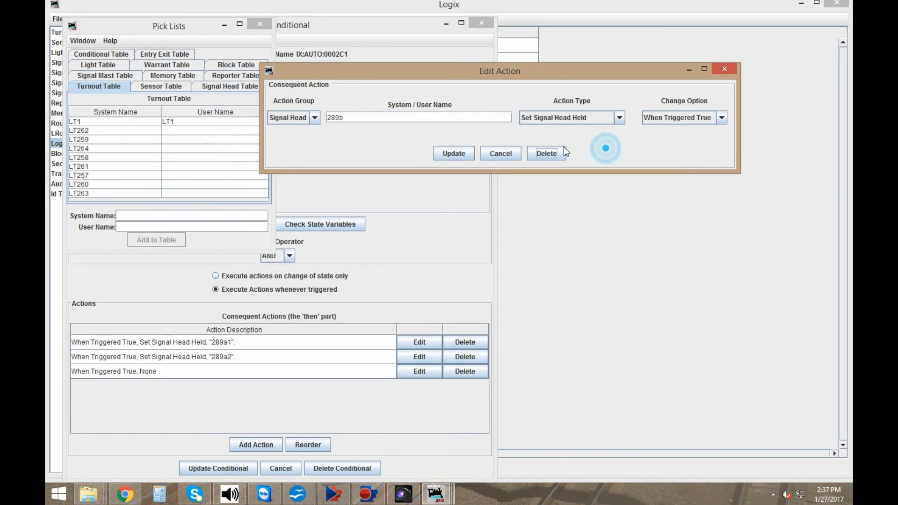
pyautogui.click(465, 152)
# - Add a Set Signal Head Held action for signal head 289c to the OS Hold conditional
pyautogui.click(254, 445)
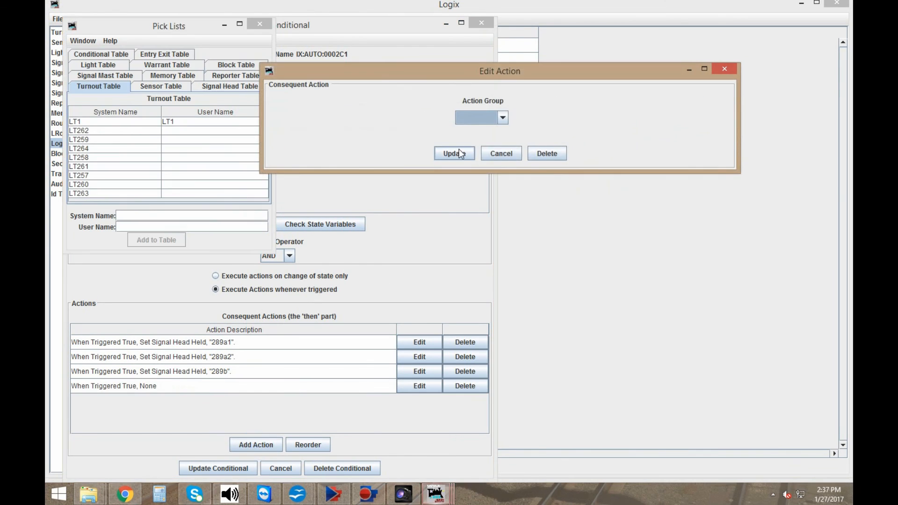
pyautogui.click(483, 119)
pyautogui.click(478, 170)
pyautogui.click(484, 120)
pyautogui.write('289c')
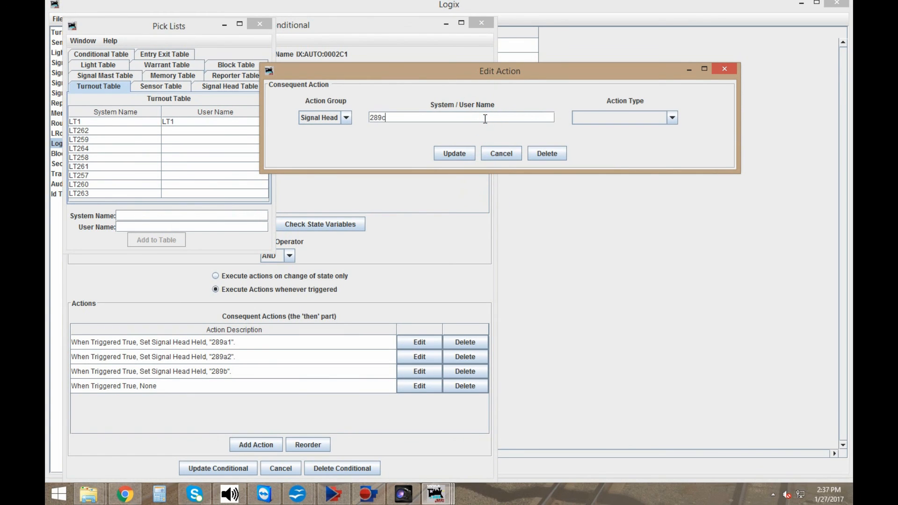
pyautogui.click(597, 114)
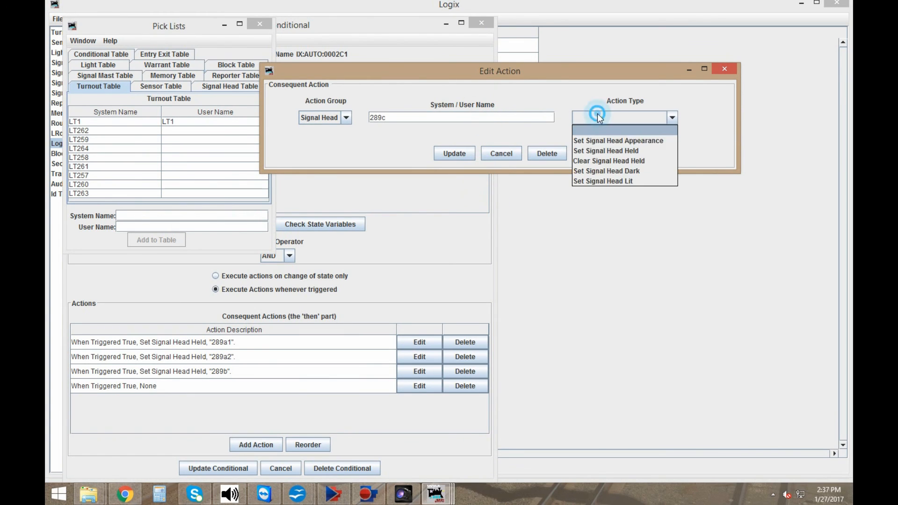
pyautogui.click(609, 151)
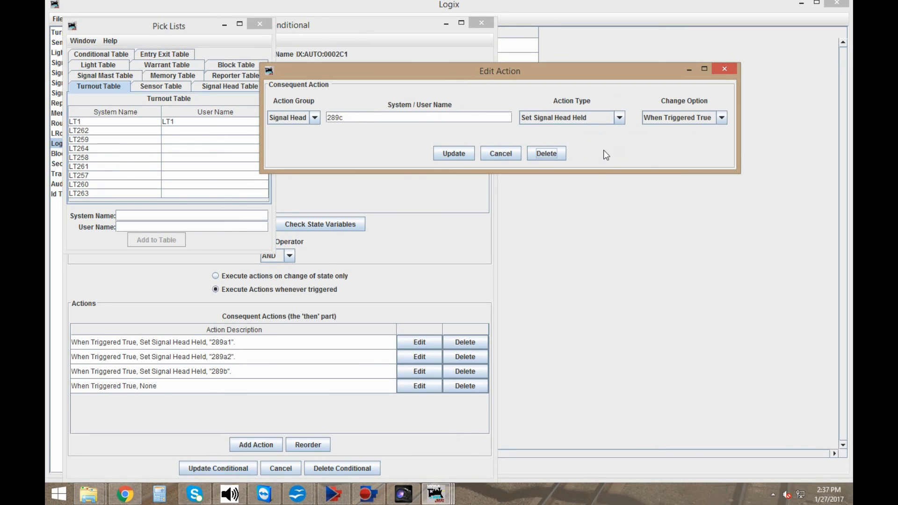
pyautogui.click(450, 153)
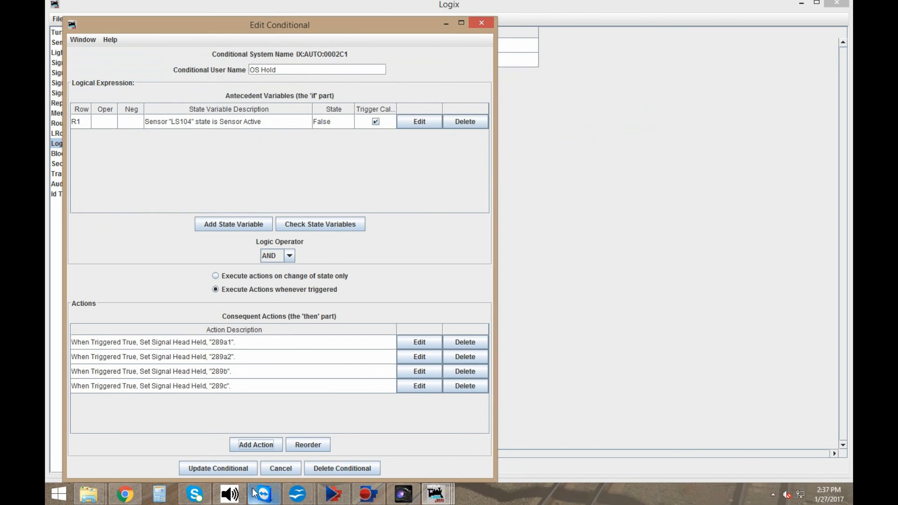
# - Update the OS Hold conditional and finish editing Logix CP289, dismissing the save reminder
pyautogui.click(223, 469)
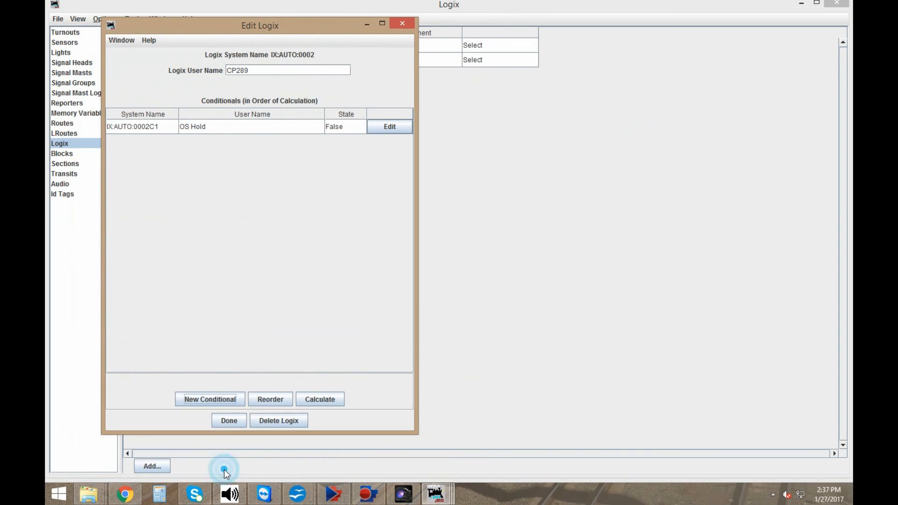
pyautogui.click(226, 420)
pyautogui.click(446, 257)
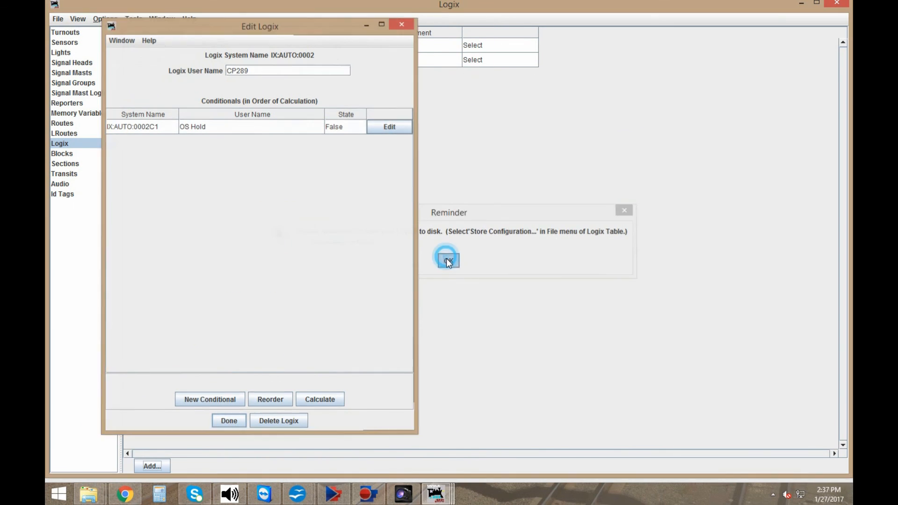
pyautogui.click(672, 432)
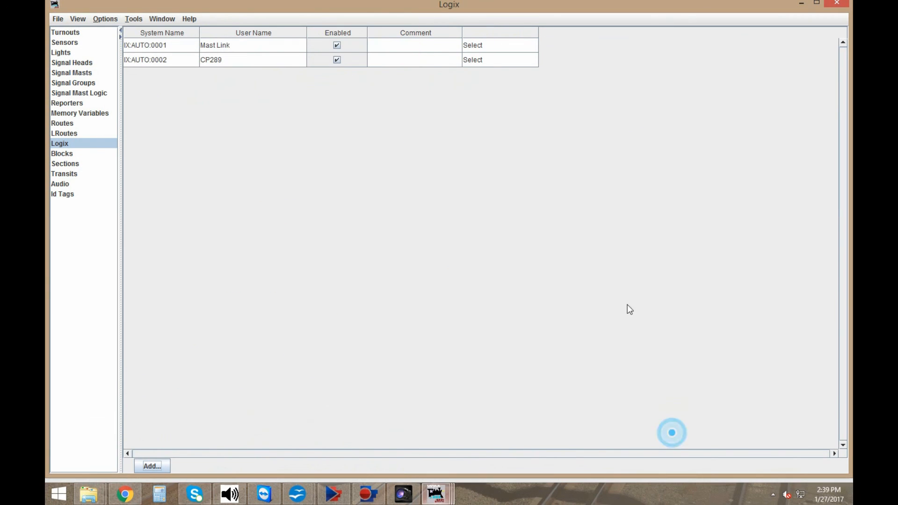
# - Reopen Logix CP289 for editing and create another conditional with the user name Switch Hold
pyautogui.click(493, 64)
pyautogui.click(488, 82)
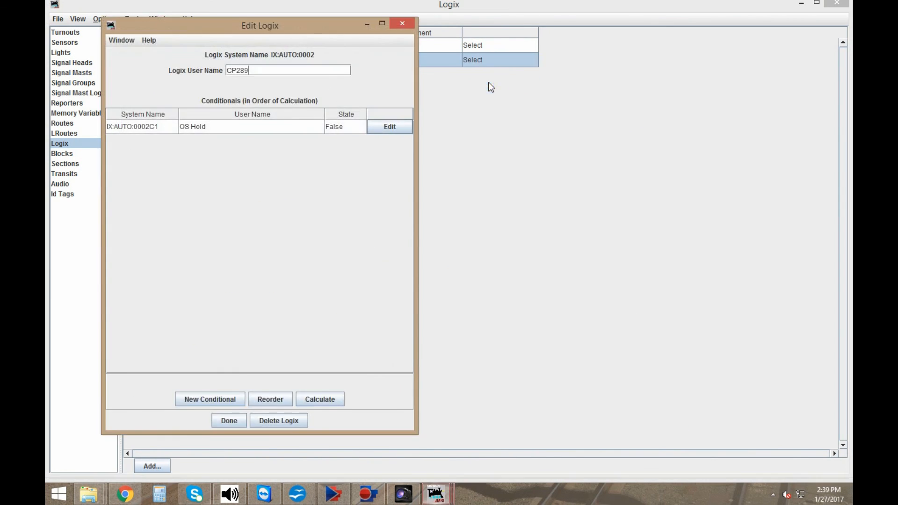
pyautogui.click(216, 399)
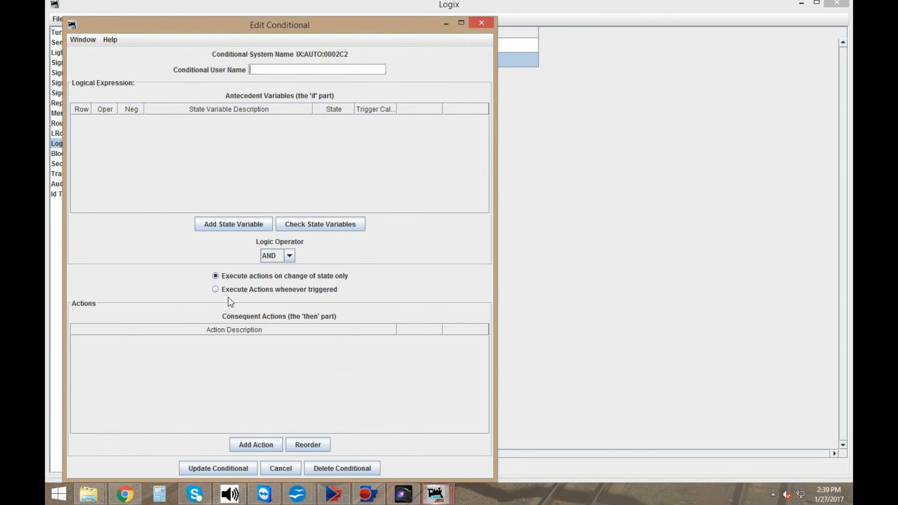
pyautogui.write('Switch Hold')
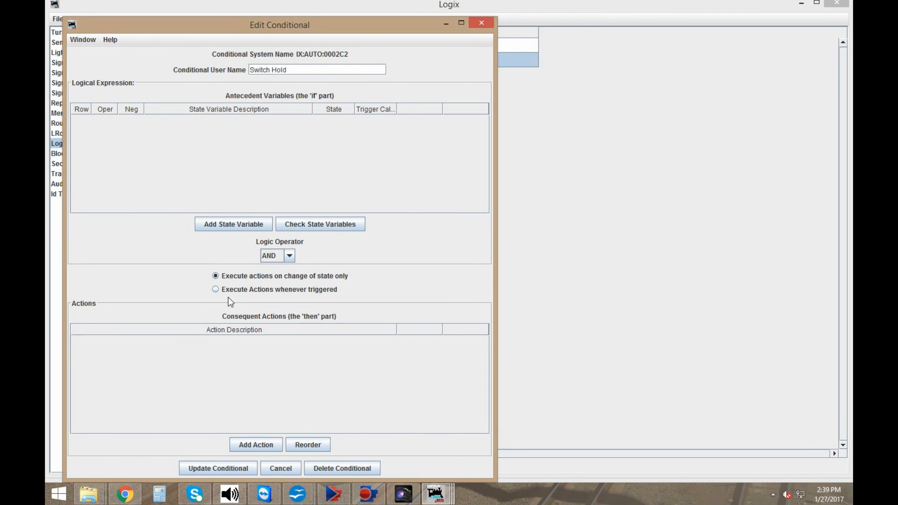
# - Add a state variable to the Switch Hold conditional for turnout LT1 with the state Thrown
pyautogui.click(234, 224)
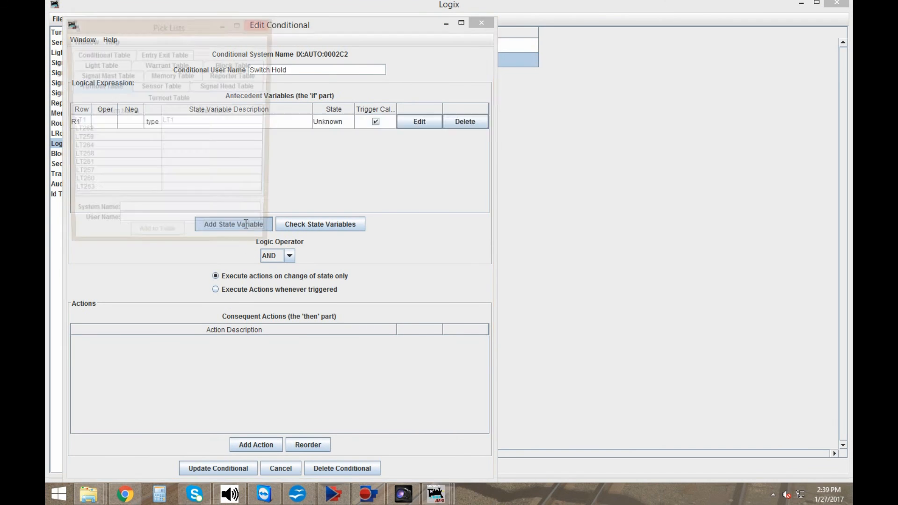
pyautogui.click(300, 101)
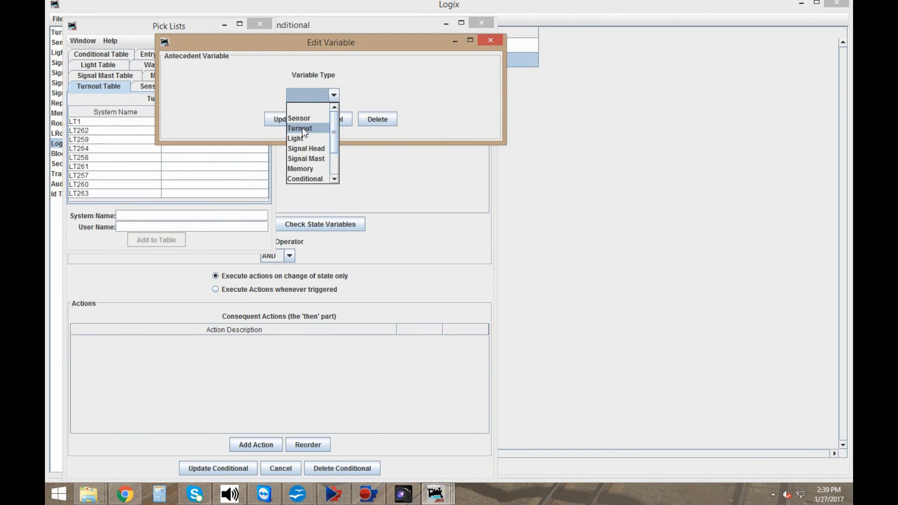
pyautogui.click(302, 128)
pyautogui.click(304, 93)
pyautogui.write('LT1')
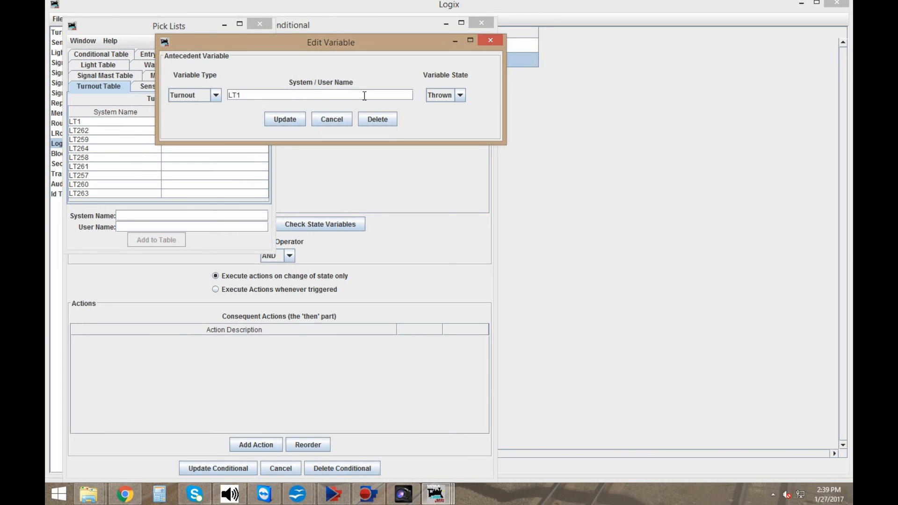
pyautogui.click(283, 120)
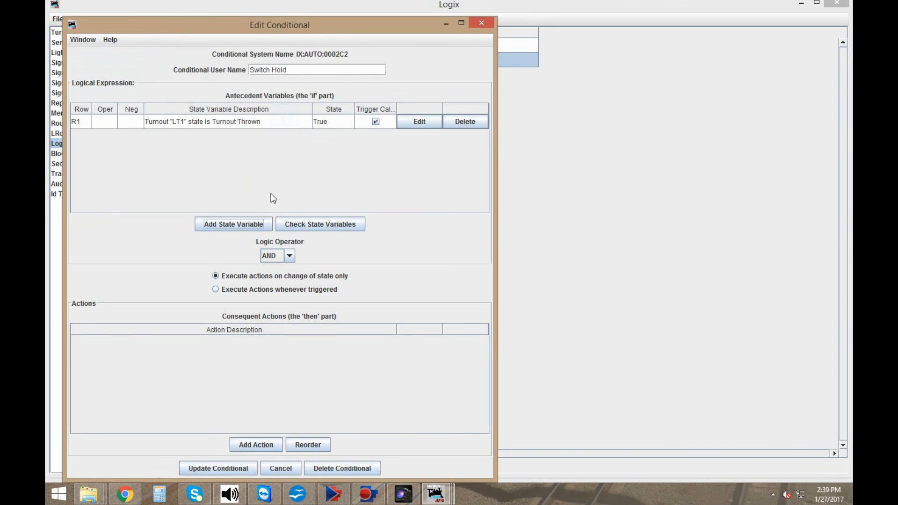
# - Add a second state variable to the conditional for turnout LT1 with the state Closed
pyautogui.click(233, 224)
pyautogui.click(302, 100)
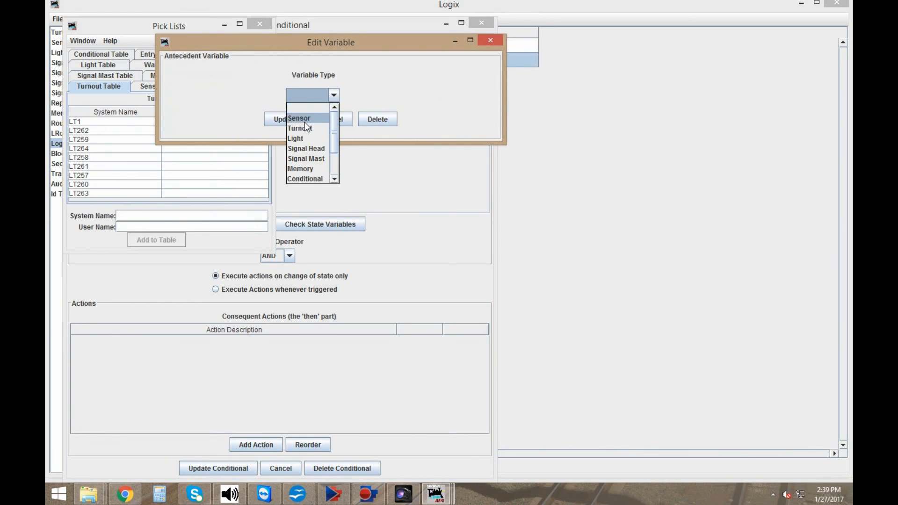
pyautogui.click(304, 127)
pyautogui.click(309, 95)
pyautogui.write('LT1')
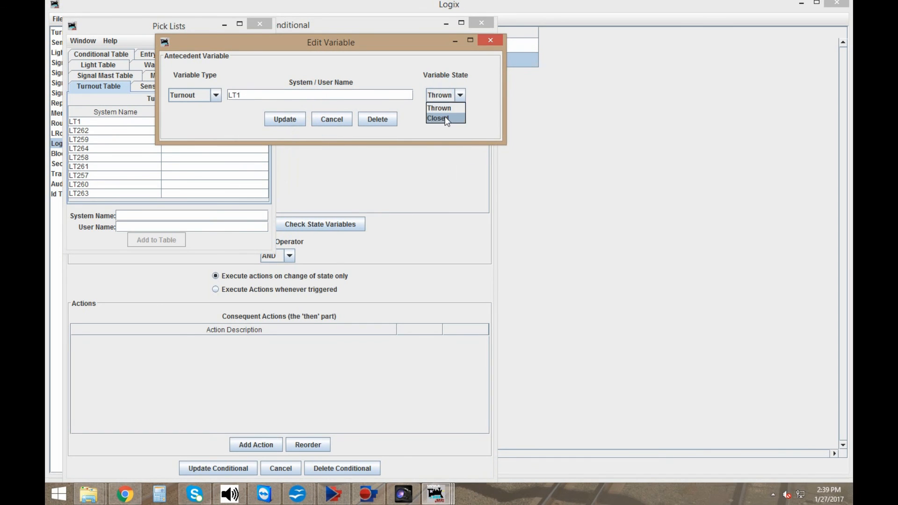
pyautogui.click(444, 118)
pyautogui.click(286, 120)
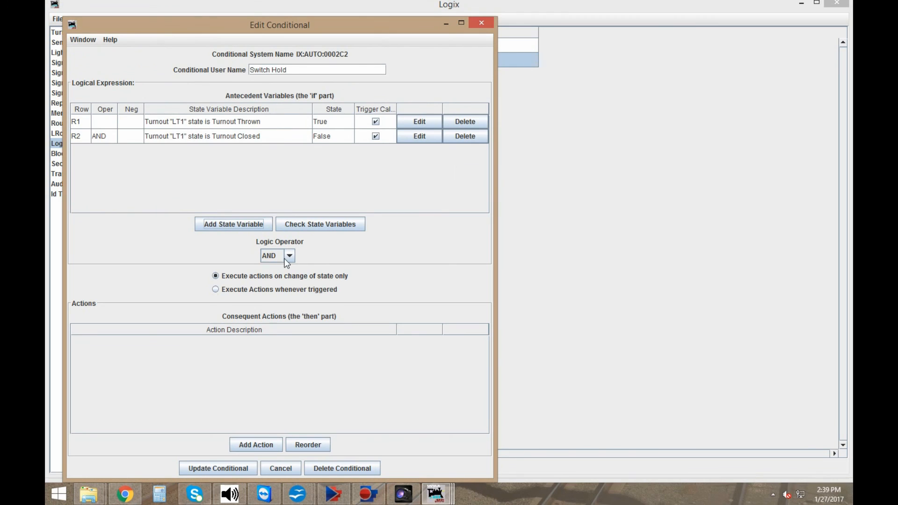
# - Set the conditional's logic operator to OR and have its actions execute whenever triggered
pyautogui.click(279, 255)
pyautogui.click(280, 278)
pyautogui.click(283, 288)
# - Add a Set Signal Head Held action for signal head 289a1 to the Switch Hold conditional
pyautogui.click(249, 444)
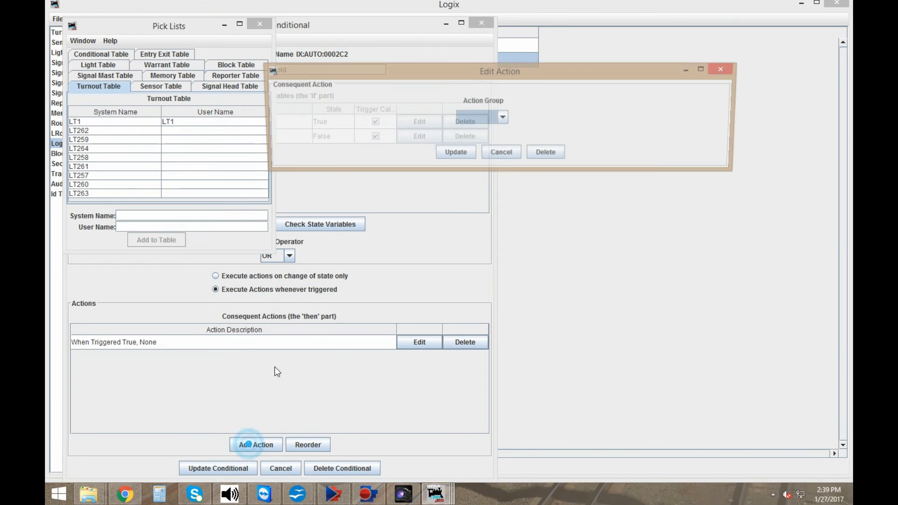
pyautogui.click(474, 117)
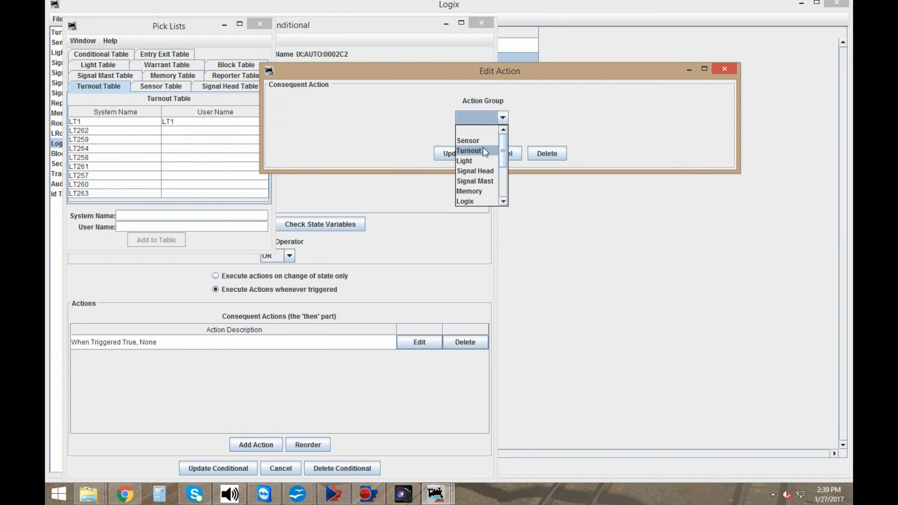
pyautogui.click(483, 171)
pyautogui.click(487, 118)
pyautogui.write('289a1')
pyautogui.click(593, 119)
pyautogui.click(602, 151)
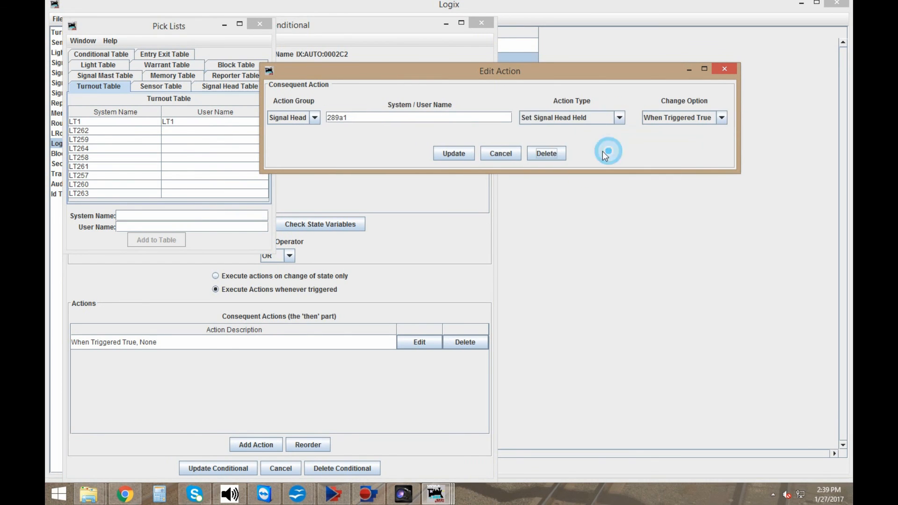
pyautogui.click(454, 153)
# - Add another Signal Head action for 289a2 to the Switch Hold conditional and open its action type choices
pyautogui.click(255, 444)
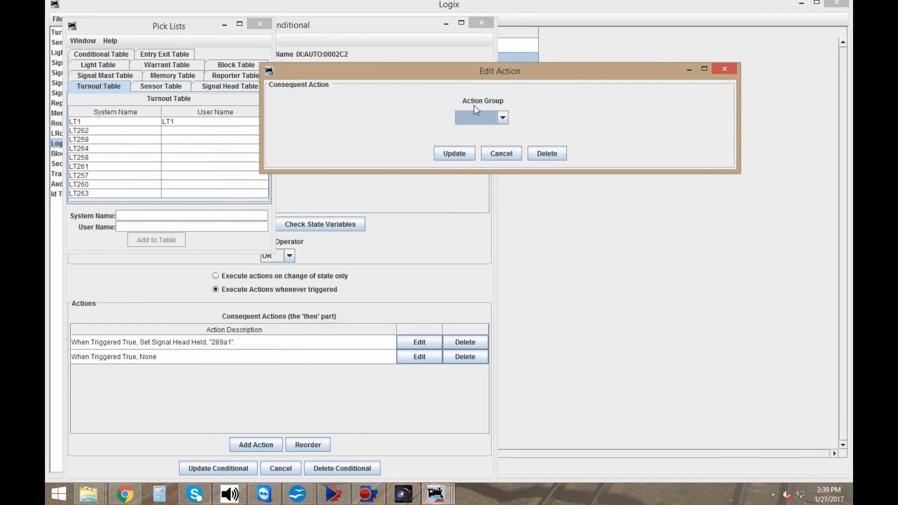
pyautogui.click(478, 117)
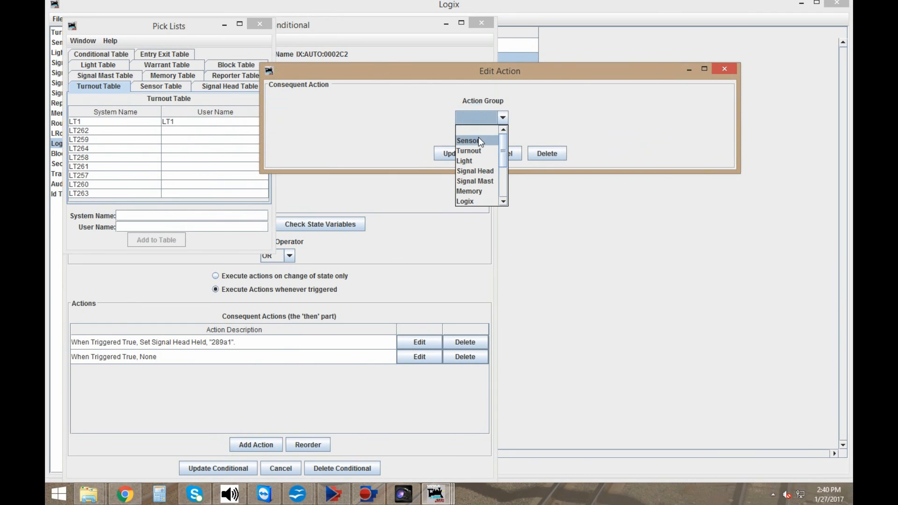
pyautogui.click(481, 170)
pyautogui.click(494, 117)
pyautogui.write('289a2')
pyautogui.click(585, 118)
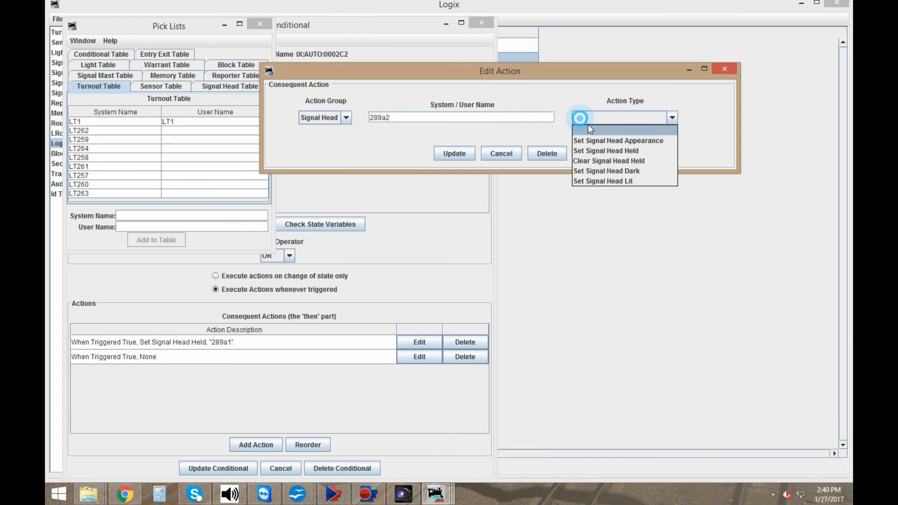
# - Set the 289a2 action to Set Signal Head Held and add the same Signal Head action for 289b
pyautogui.click(600, 150)
pyautogui.click(449, 150)
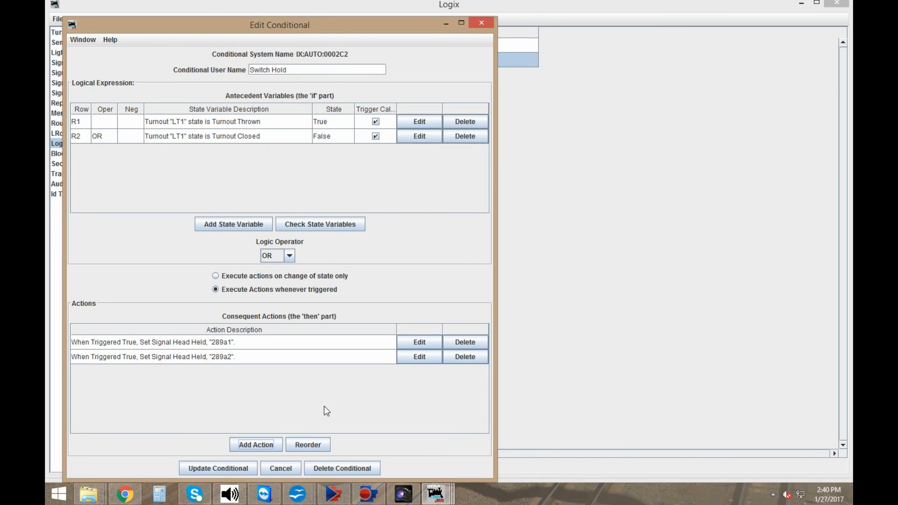
pyautogui.click(265, 444)
pyautogui.click(445, 118)
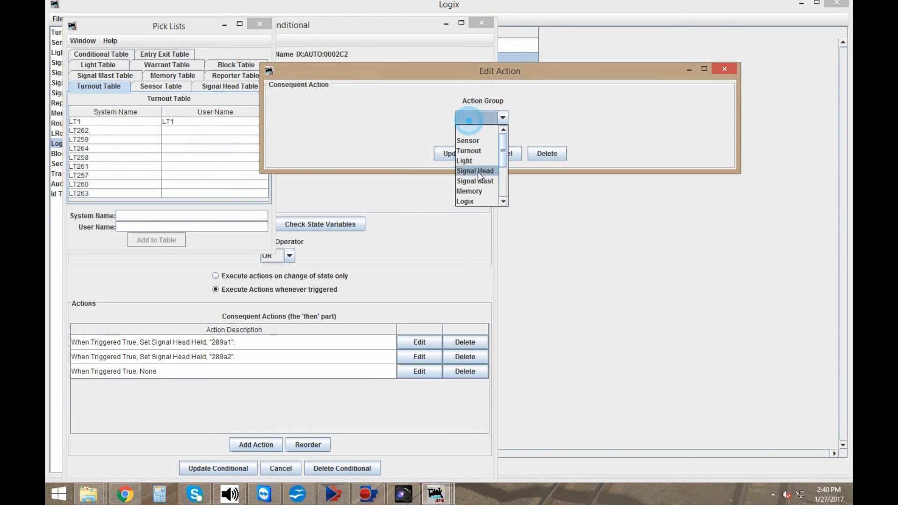
pyautogui.click(477, 173)
pyautogui.click(489, 115)
pyautogui.write('2')
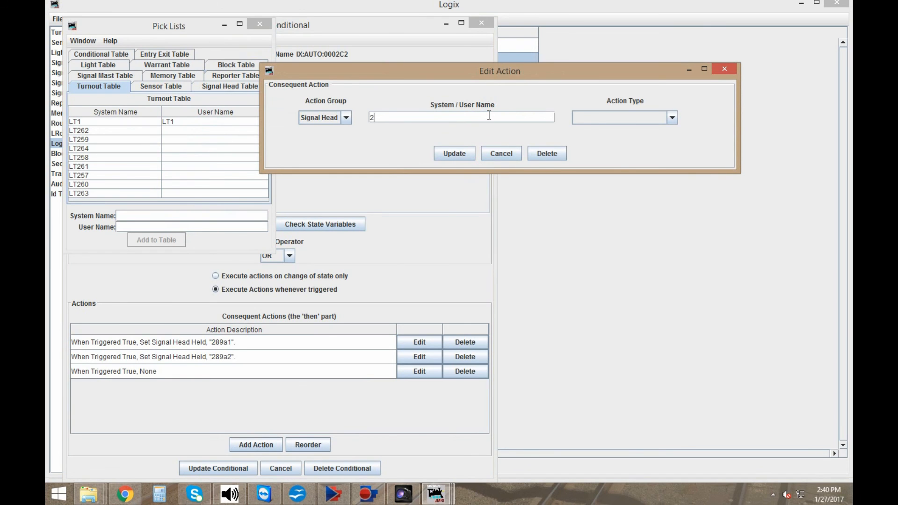
pyautogui.write('89b')
pyautogui.click(608, 118)
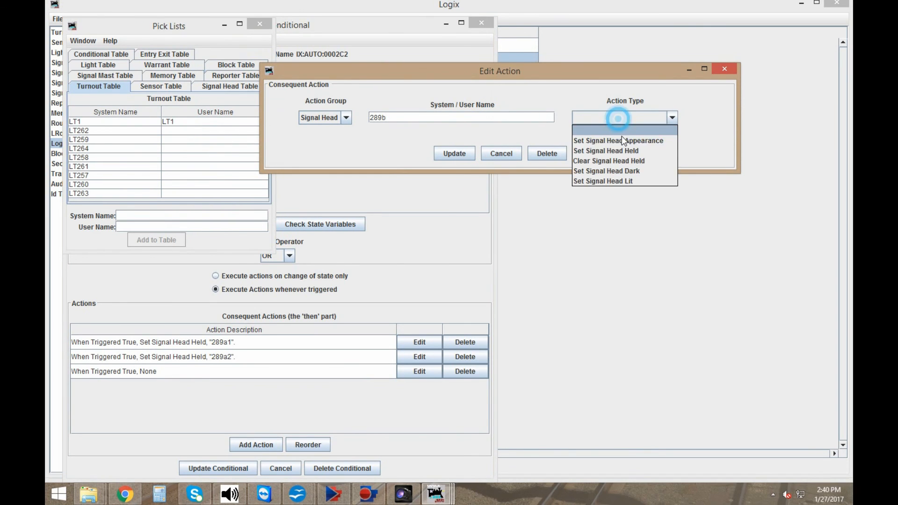
pyautogui.click(620, 150)
pyautogui.click(455, 153)
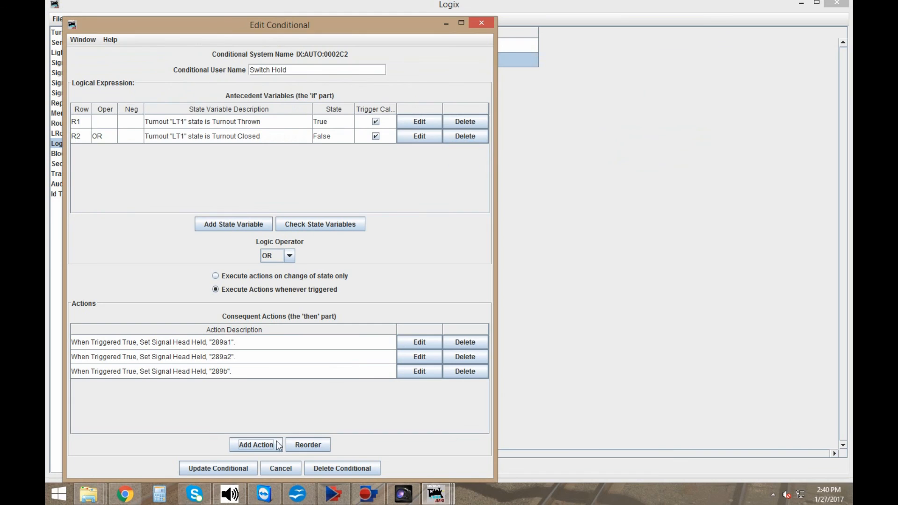
# - Add a Signal Head action that applies Set Signal Head Held to 289c
pyautogui.click(256, 445)
pyautogui.click(483, 118)
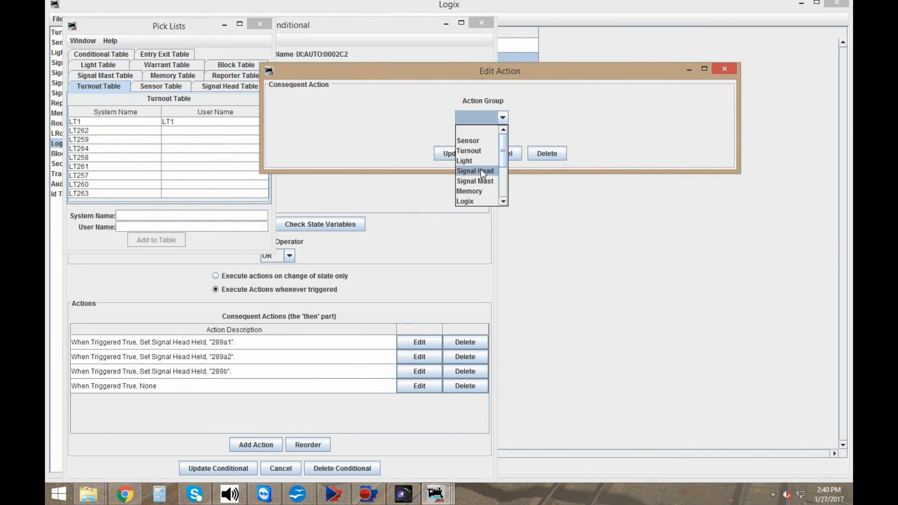
pyautogui.click(480, 170)
pyautogui.click(486, 117)
pyautogui.write('289')
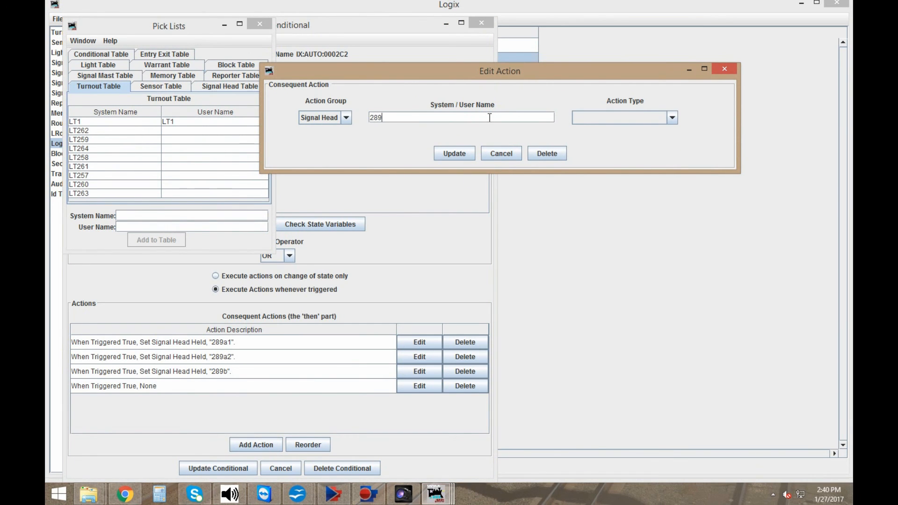
pyautogui.write('c')
pyautogui.click(592, 118)
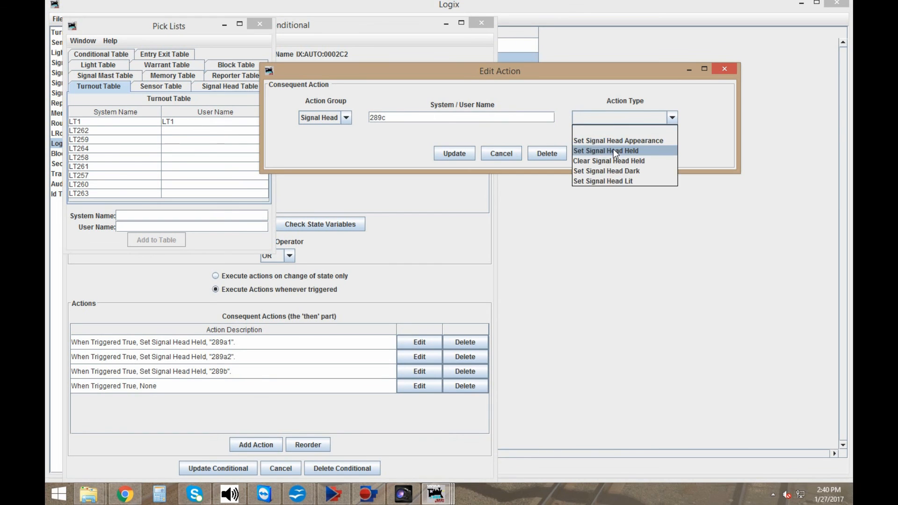
pyautogui.click(613, 149)
pyautogui.click(451, 153)
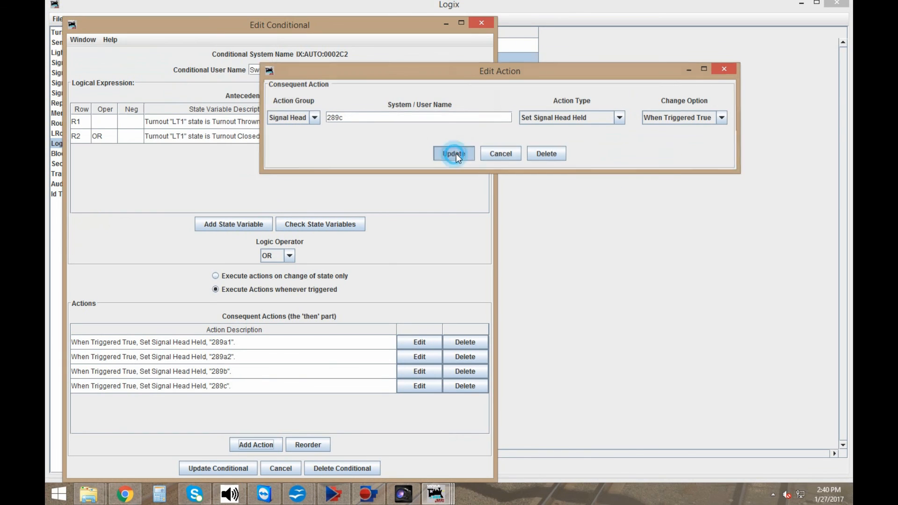
# - Update the Switch Hold conditional and finish editing the CP289 Logix, dismissing the save reminder
pyautogui.click(234, 468)
pyautogui.click(233, 420)
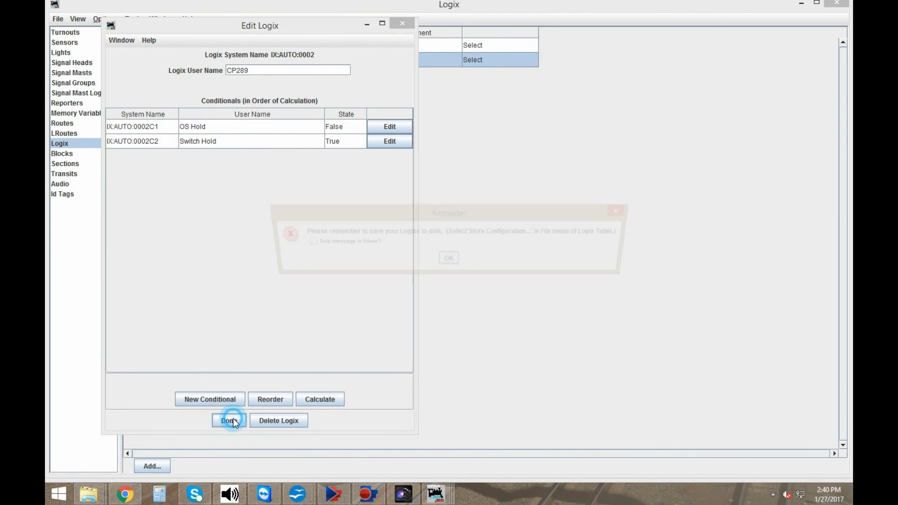
pyautogui.click(453, 260)
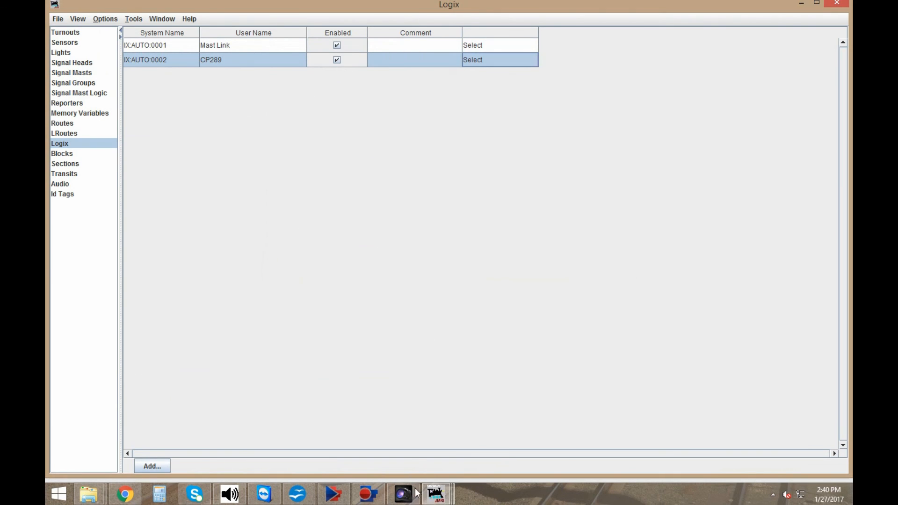
# - On the My Layout panel, try the signal icons and switch the turnout back and forth to test the Logix
pyautogui.moveTo(437, 497)
pyautogui.click(348, 434)
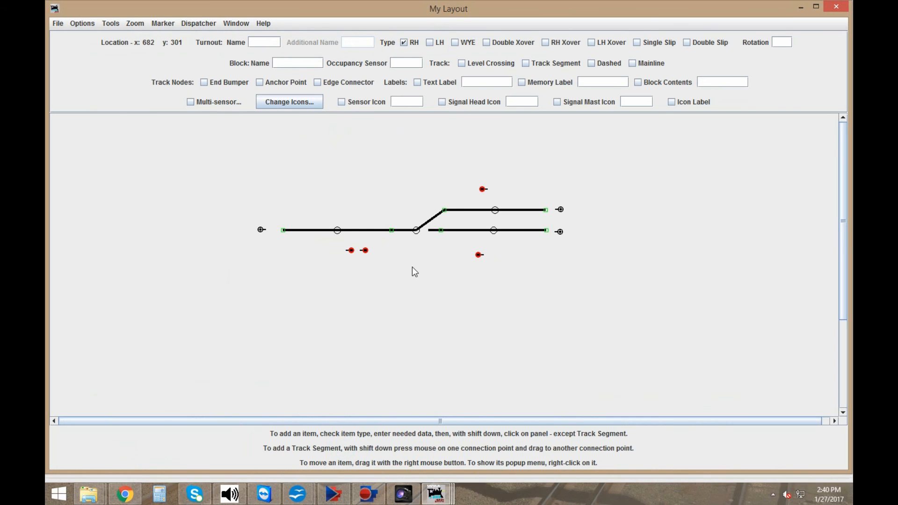
pyautogui.click(366, 251)
pyautogui.click(417, 230)
pyautogui.click(477, 255)
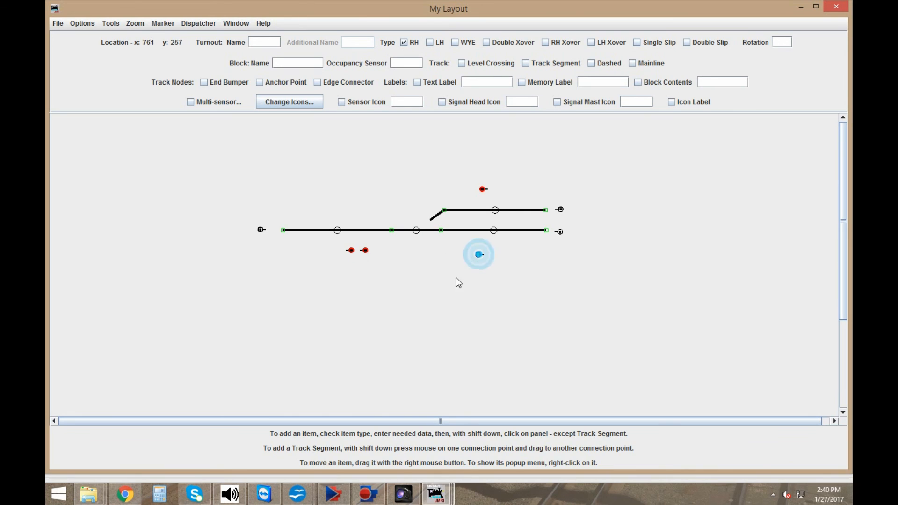
pyautogui.click(416, 230)
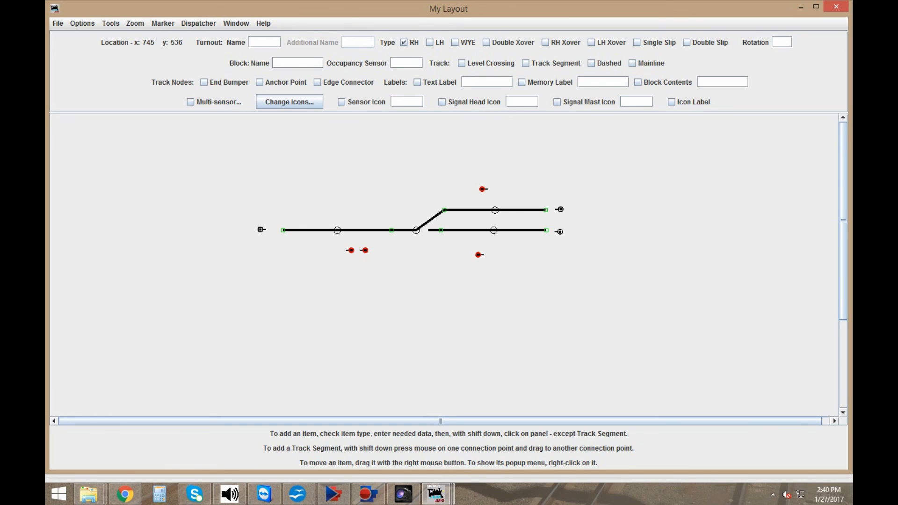
# - In the Sensors table, add a range of 3 internal sensors starting at hardware address 900
pyautogui.hotkey('alt', 'Tab')
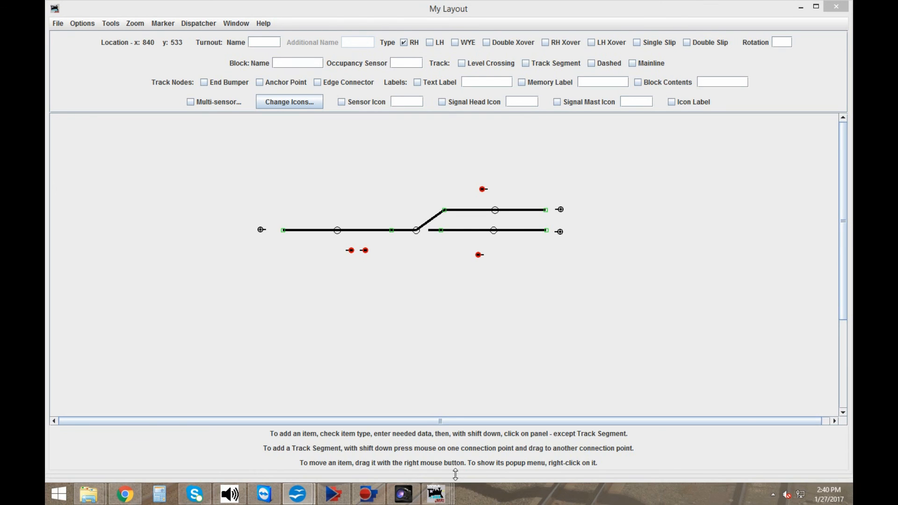
pyautogui.moveTo(435, 493)
pyautogui.click(646, 431)
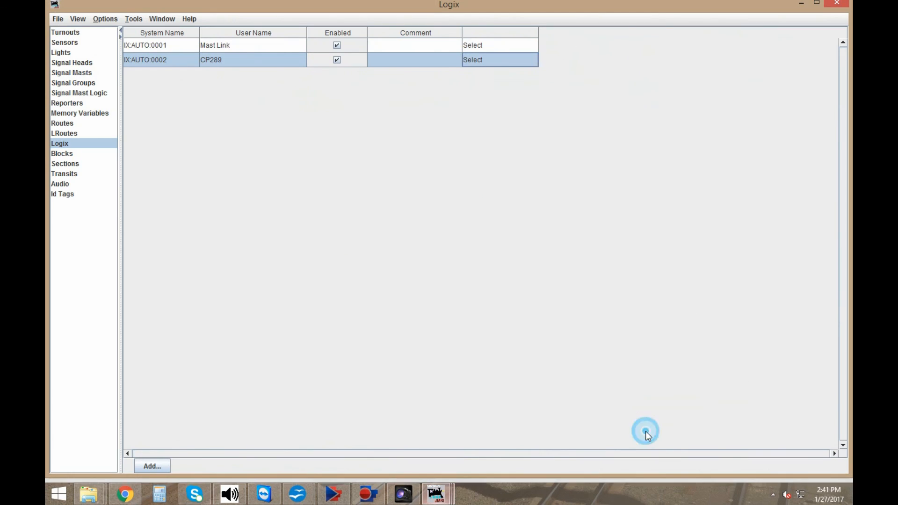
pyautogui.click(79, 45)
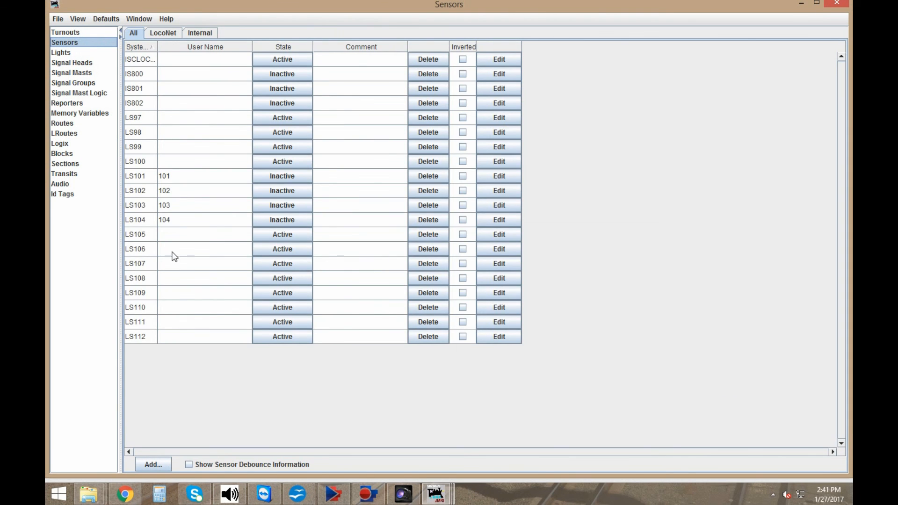
pyautogui.click(154, 461)
pyautogui.click(418, 84)
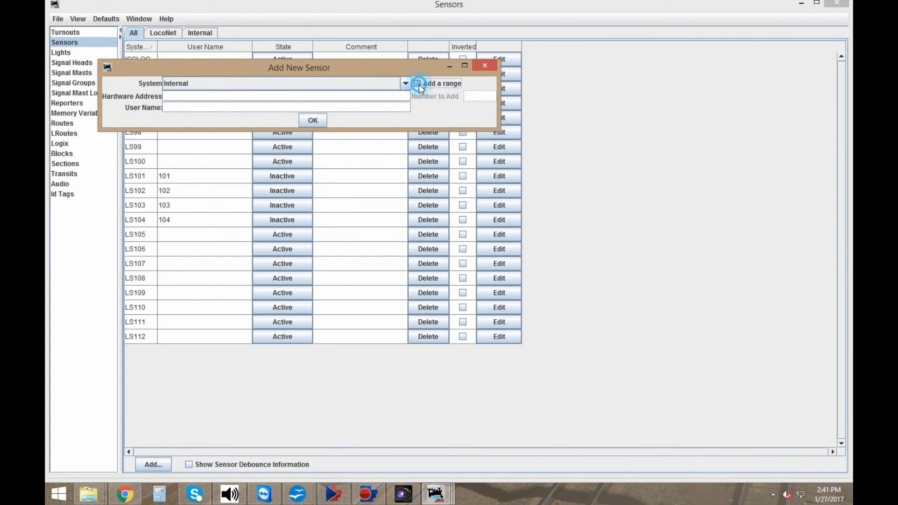
pyautogui.click(481, 97)
pyautogui.write('9')
pyautogui.press('BackSpace')
pyautogui.write('3')
pyautogui.click(269, 95)
pyautogui.write('900')
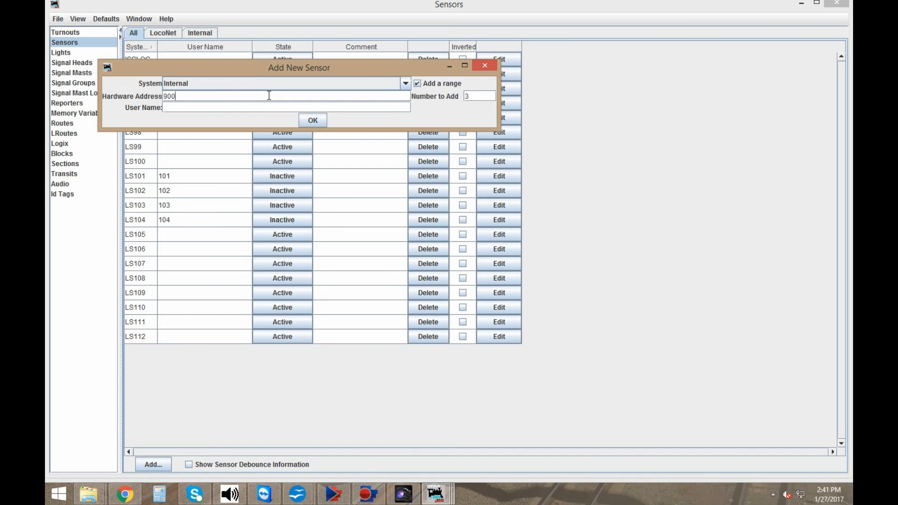
pyautogui.click(313, 121)
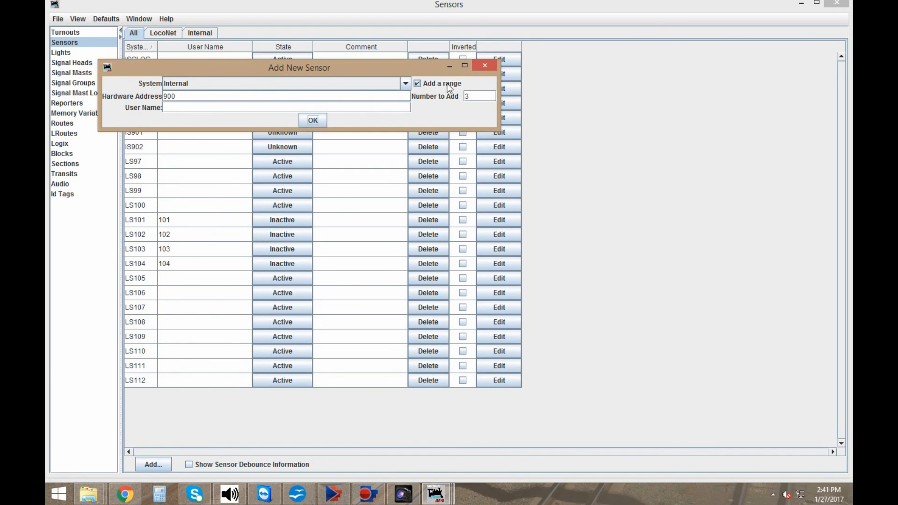
pyautogui.click(484, 65)
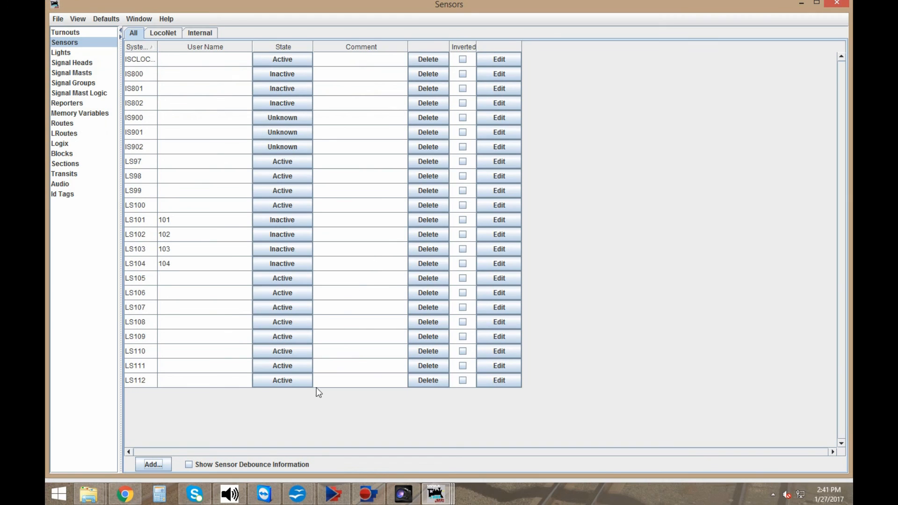
# - In the Control Panel Editor, place a sensor icon for IS900 on the panel using the Route icon set
pyautogui.moveTo(432, 499)
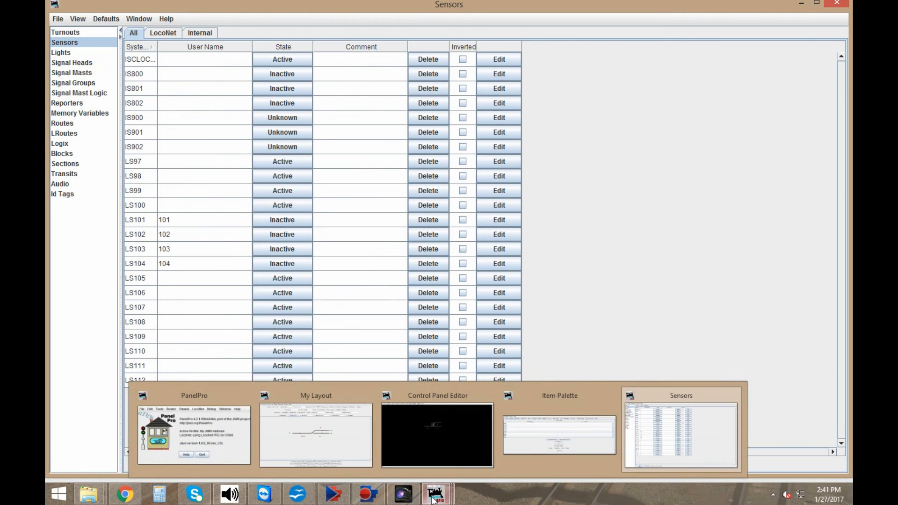
pyautogui.click(435, 451)
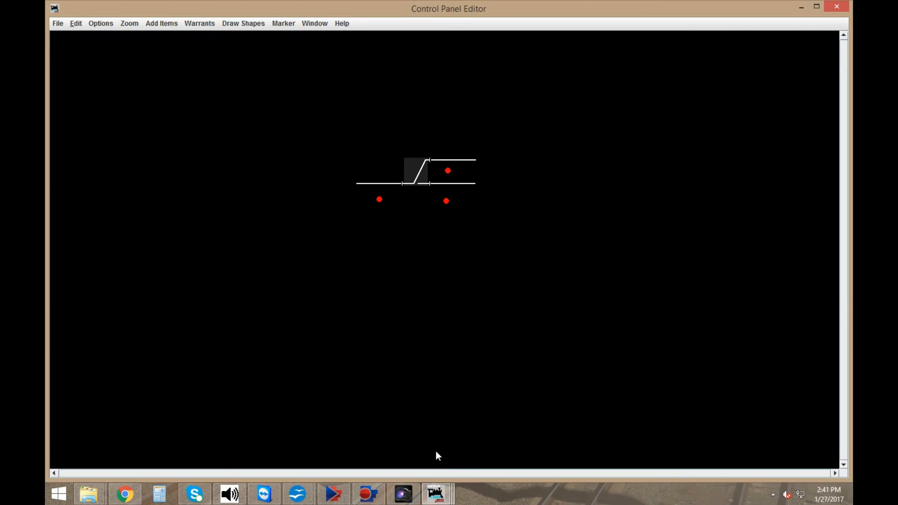
pyautogui.click(160, 24)
pyautogui.click(161, 37)
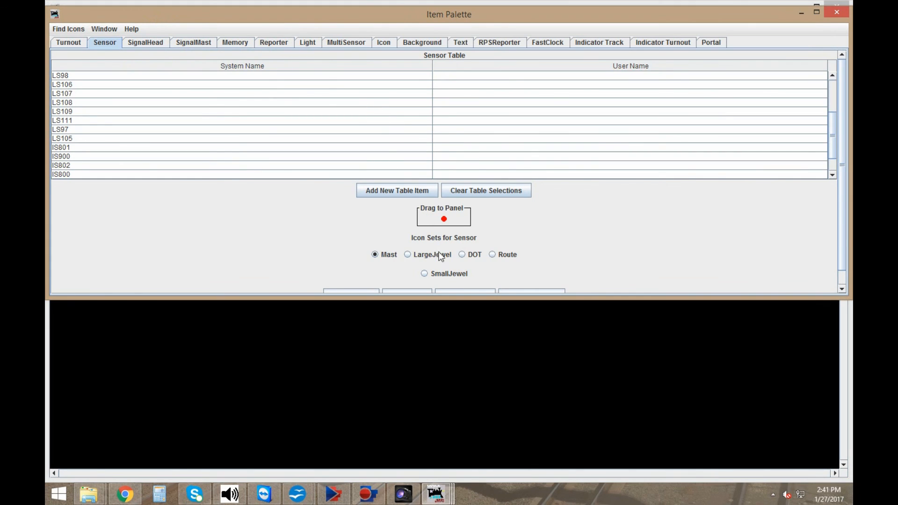
pyautogui.click(505, 256)
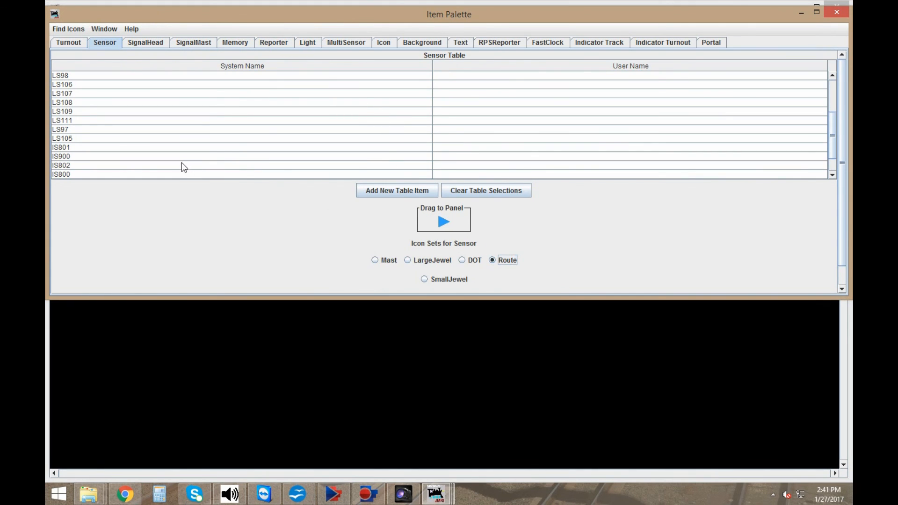
pyautogui.click(135, 156)
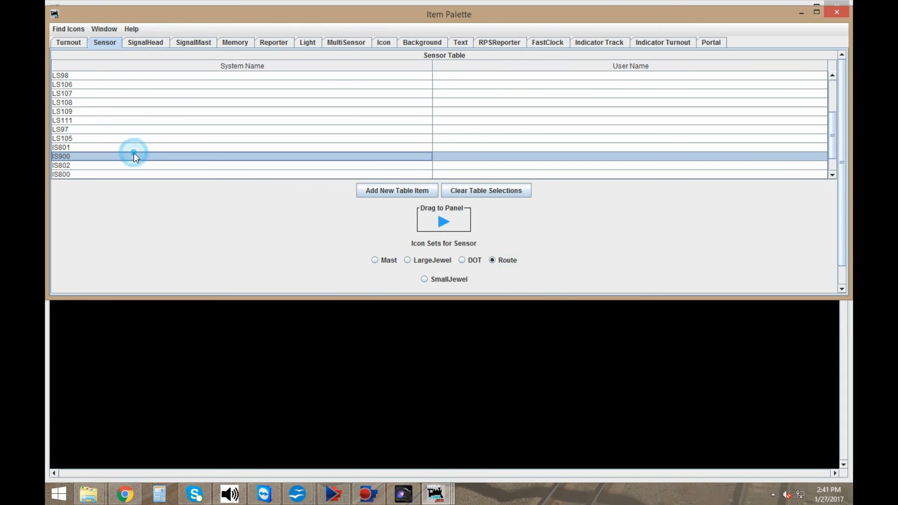
pyautogui.moveTo(443, 221); pyautogui.dragTo(262, 338)
# - Place a Route sensor icon for IS901 on the empty area of the panel
pyautogui.scroll(-1, 405, 119)
pyautogui.click(149, 156)
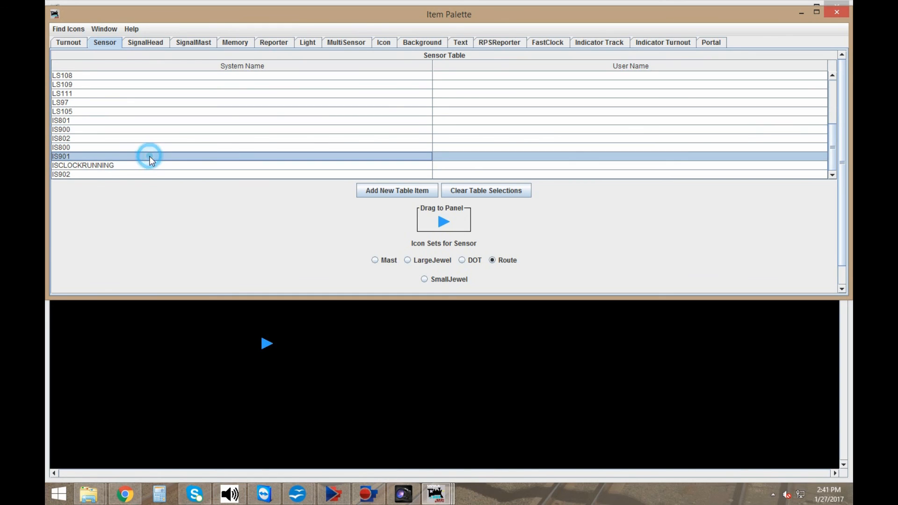
pyautogui.moveTo(445, 226); pyautogui.dragTo(446, 336)
pyautogui.moveTo(433, 369); pyautogui.dragTo(435, 371)
# - Place the IS902 Route icon beside the upper track's red dot, and move the IS901 and IS900 icons beside the lower red dots
pyautogui.click(155, 175)
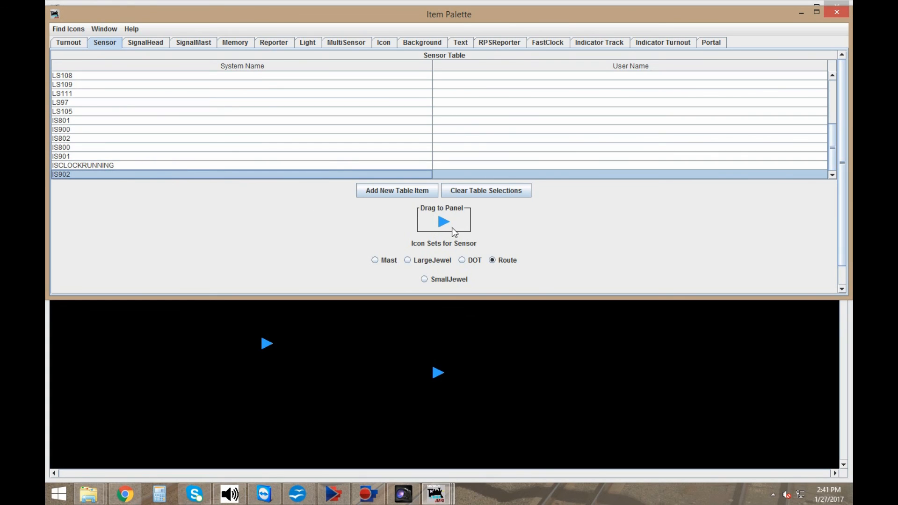
pyautogui.moveTo(444, 226); pyautogui.dragTo(461, 168)
pyautogui.click(509, 341)
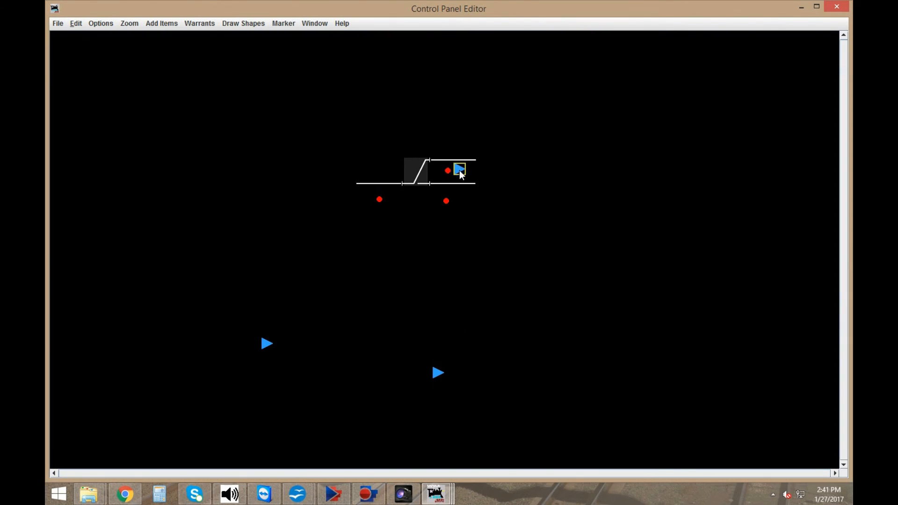
pyautogui.moveTo(439, 373); pyautogui.dragTo(478, 209)
pyautogui.moveTo(265, 345); pyautogui.dragTo(365, 205)
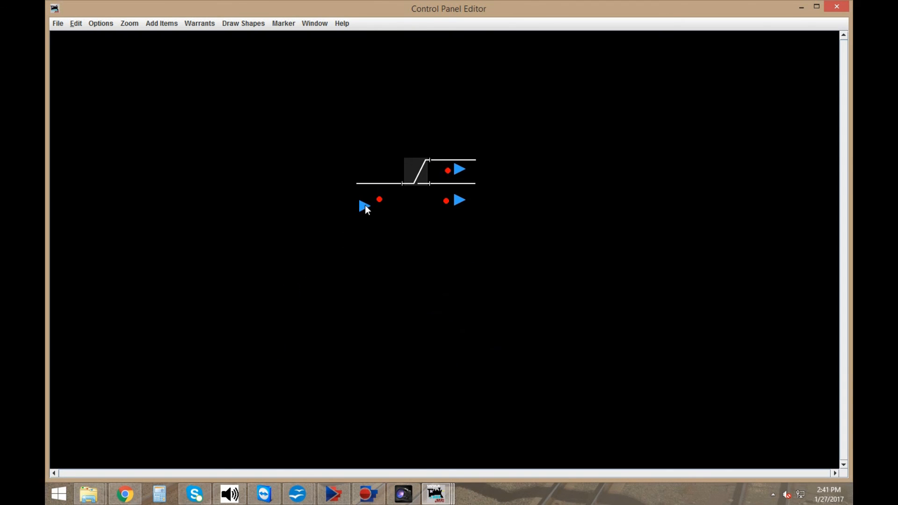
# - Rotate the IS901 and IS902 arrow icons by 180 degrees
pyautogui.rightClick(460, 200)
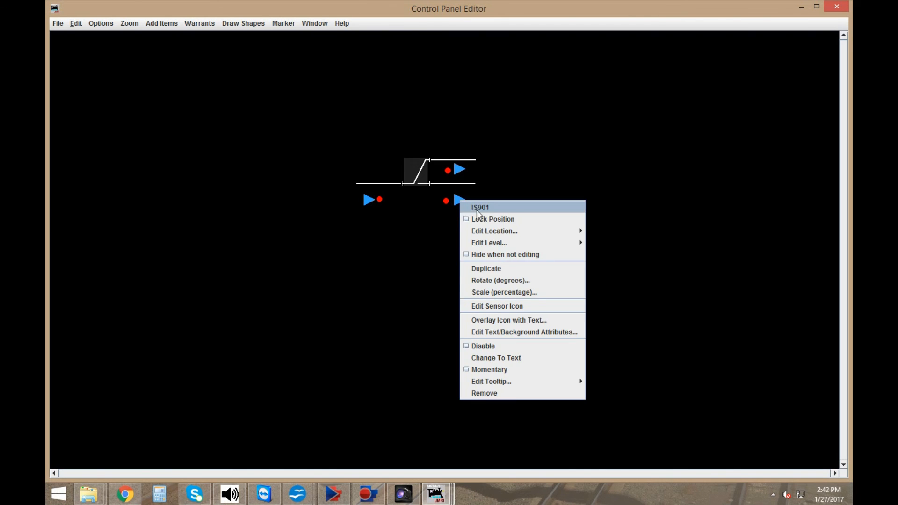
pyautogui.click(502, 279)
pyautogui.write('180')
pyautogui.click(483, 228)
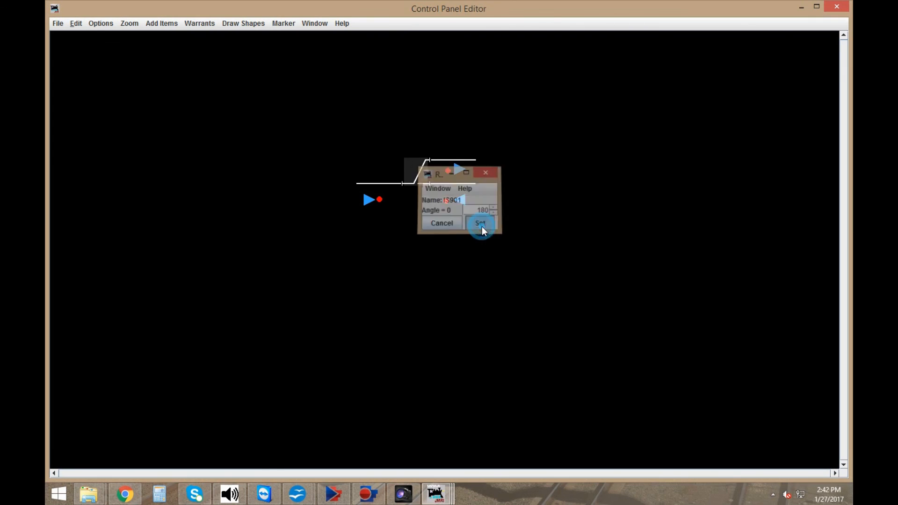
pyautogui.rightClick(456, 172)
pyautogui.click(488, 248)
pyautogui.write('180')
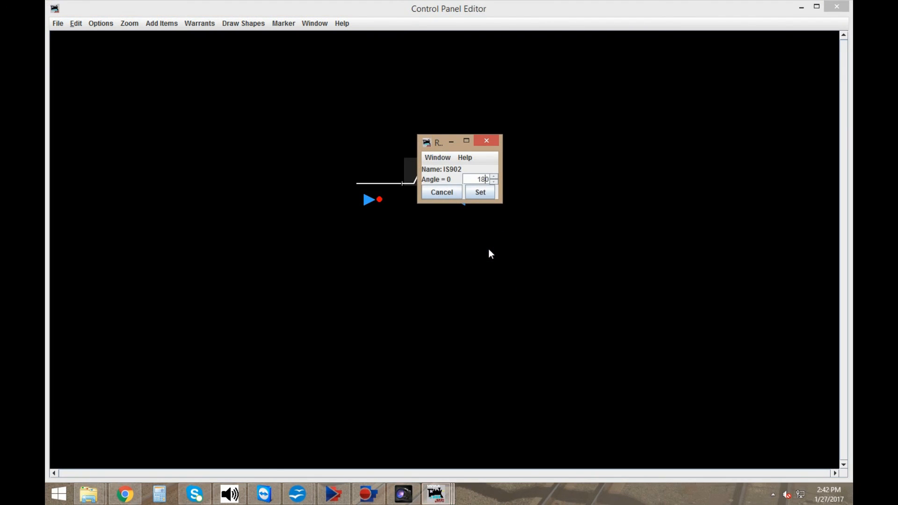
pyautogui.click(479, 189)
# - Lock the positions of the IS901 and IS902 arrow icons on the control panel
pyautogui.click(458, 200)
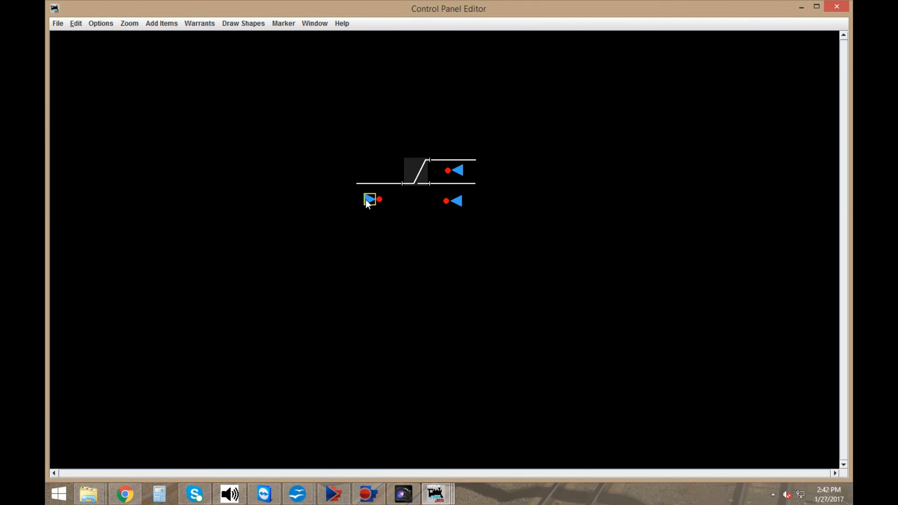
pyautogui.rightClick(366, 201)
pyautogui.click(457, 203)
pyautogui.rightClick(457, 204)
pyautogui.click(462, 220)
pyautogui.rightClick(457, 170)
pyautogui.click(463, 189)
# - Make the IS901, IS902 and IS900 sensor icons momentary
pyautogui.rightClick(456, 203)
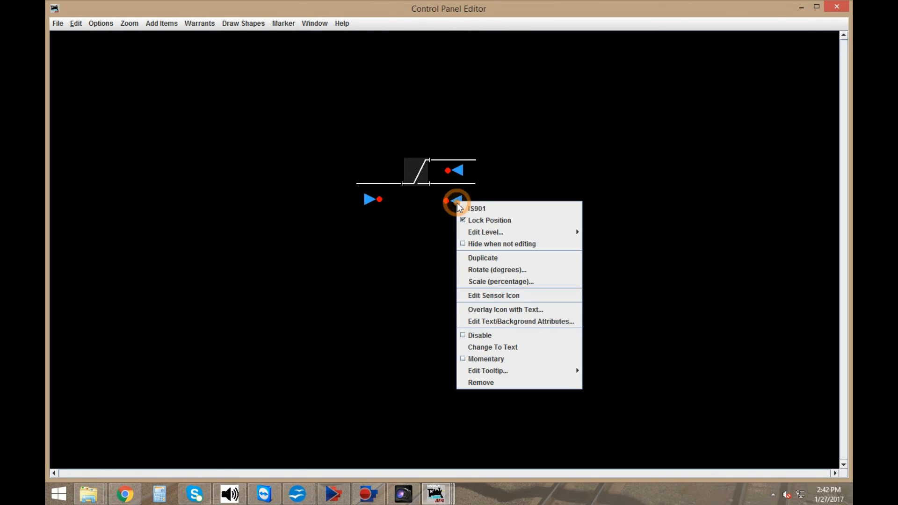
pyautogui.click(479, 358)
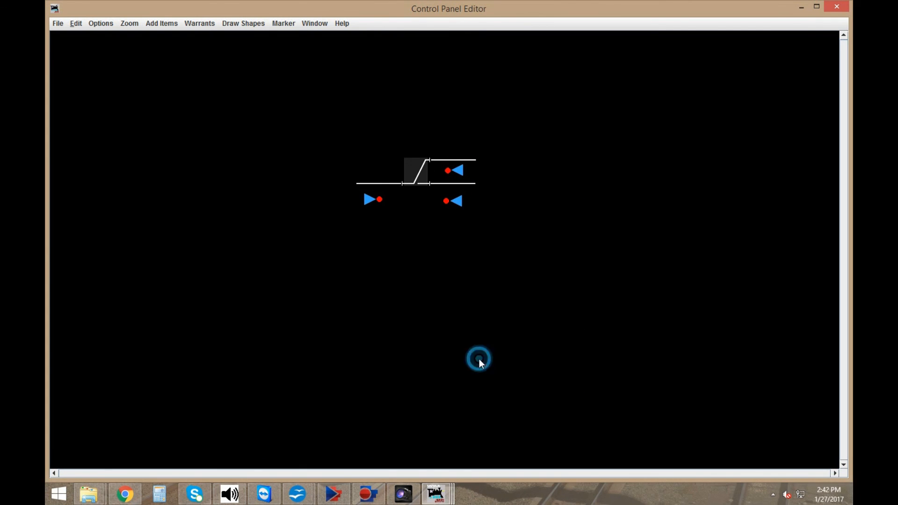
pyautogui.rightClick(458, 171)
pyautogui.click(488, 328)
pyautogui.rightClick(367, 202)
pyautogui.click(416, 356)
# - Test the three momentary arrow icons and the three red signal dots on the panel
pyautogui.click(369, 205)
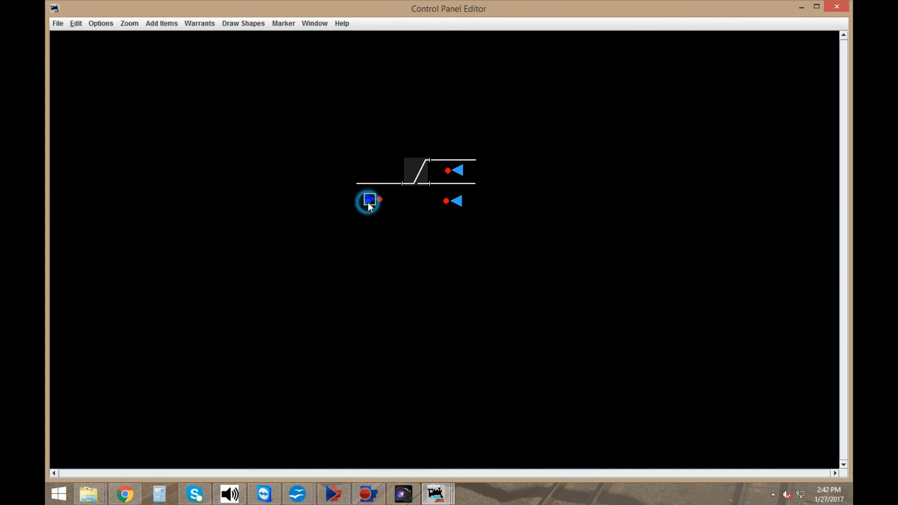
pyautogui.click(458, 206)
pyautogui.click(458, 203)
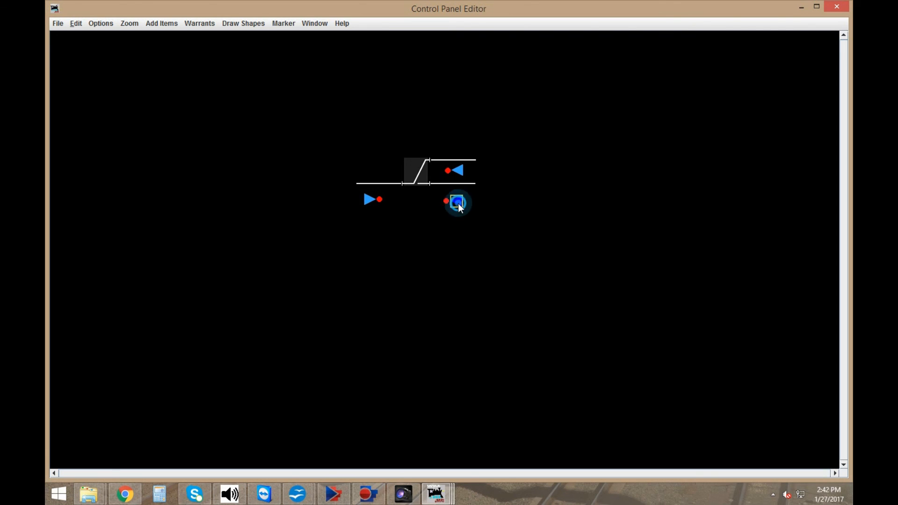
pyautogui.click(459, 171)
pyautogui.click(448, 170)
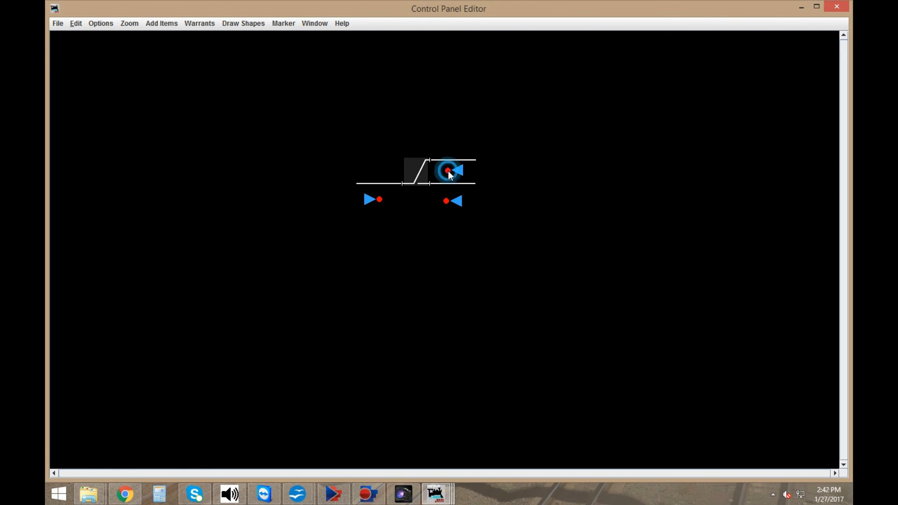
pyautogui.click(446, 200)
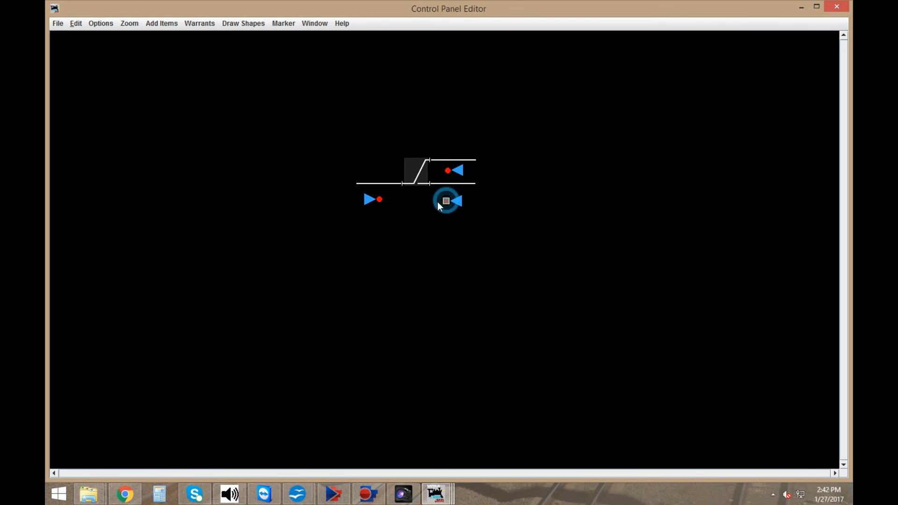
pyautogui.click(380, 199)
pyautogui.click(409, 238)
# - Open the CP289 Logix for editing and create a new conditional with the user name Route B
pyautogui.moveTo(442, 491)
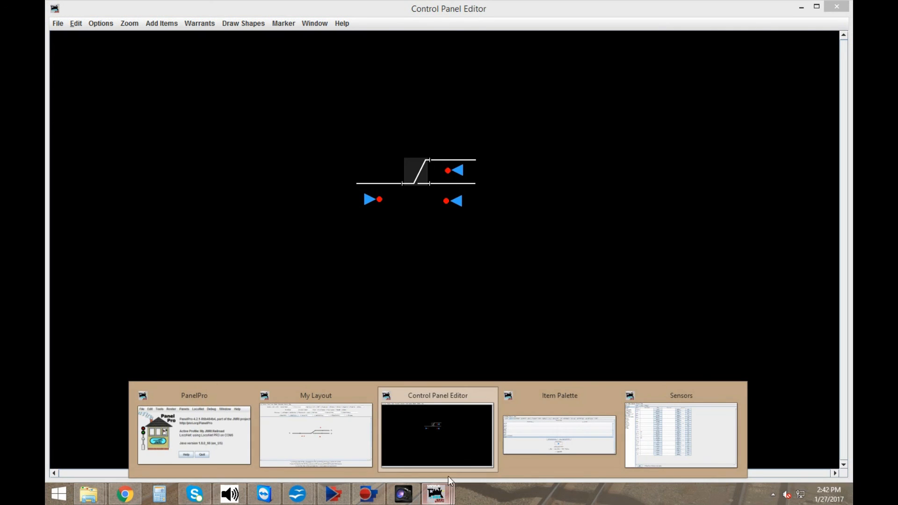
pyautogui.click(644, 437)
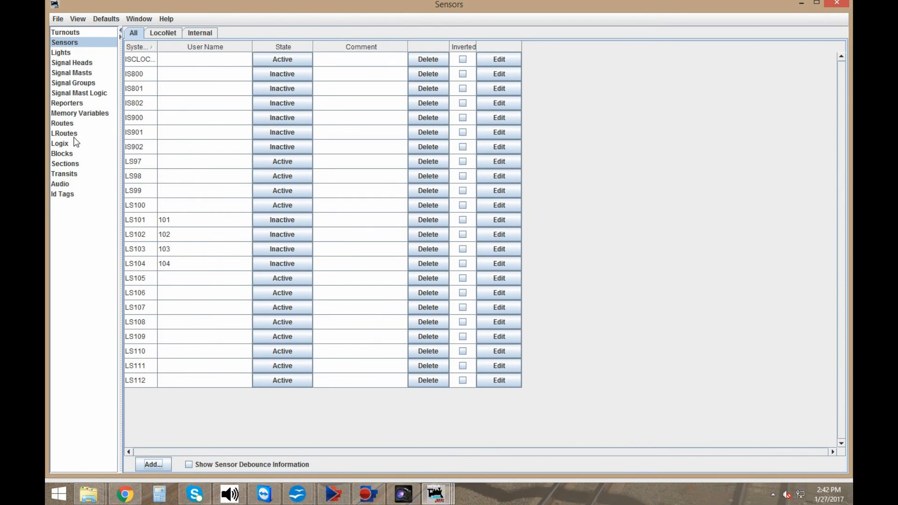
pyautogui.click(66, 143)
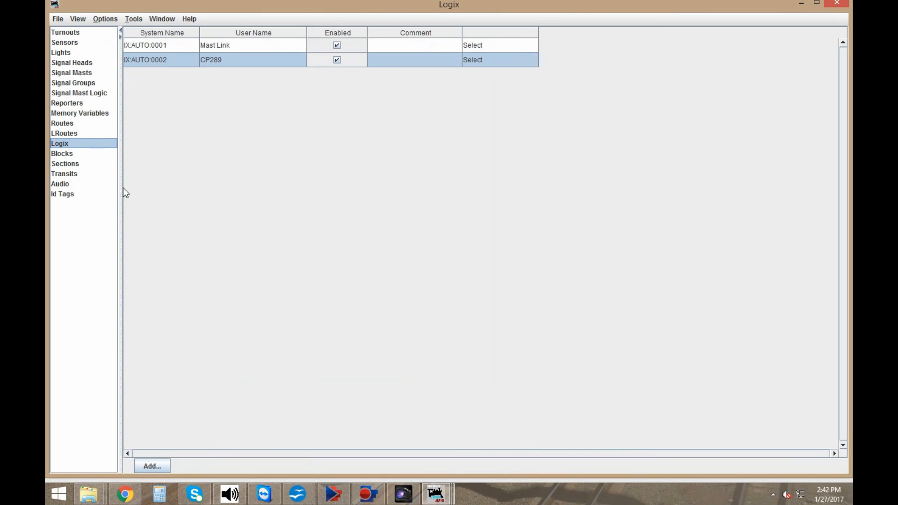
pyautogui.click(484, 58)
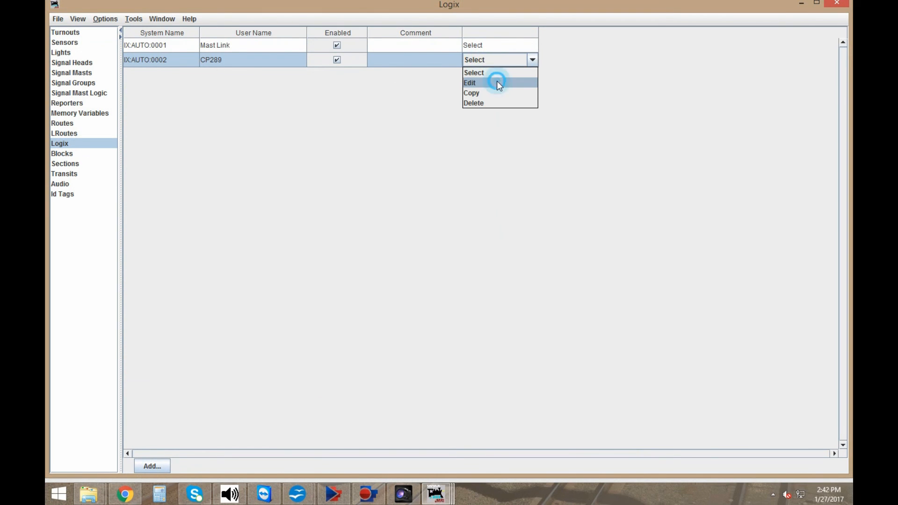
pyautogui.click(497, 82)
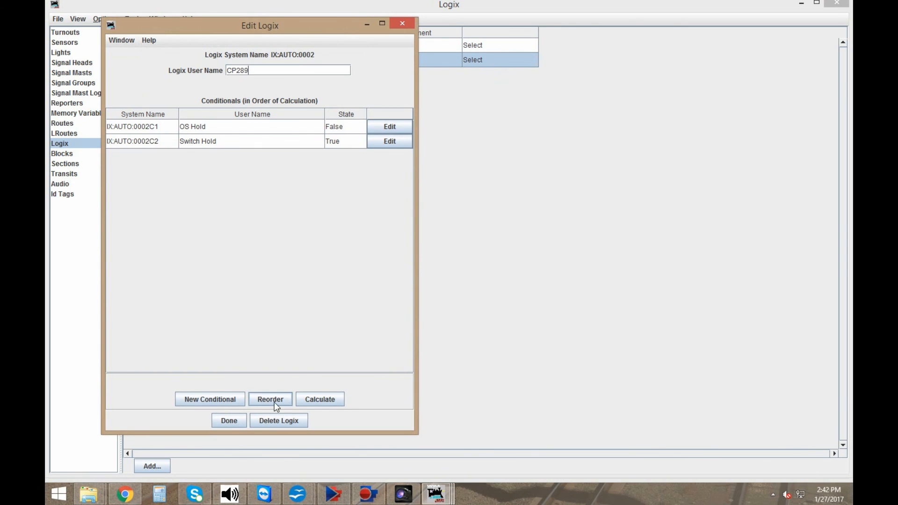
pyautogui.click(232, 400)
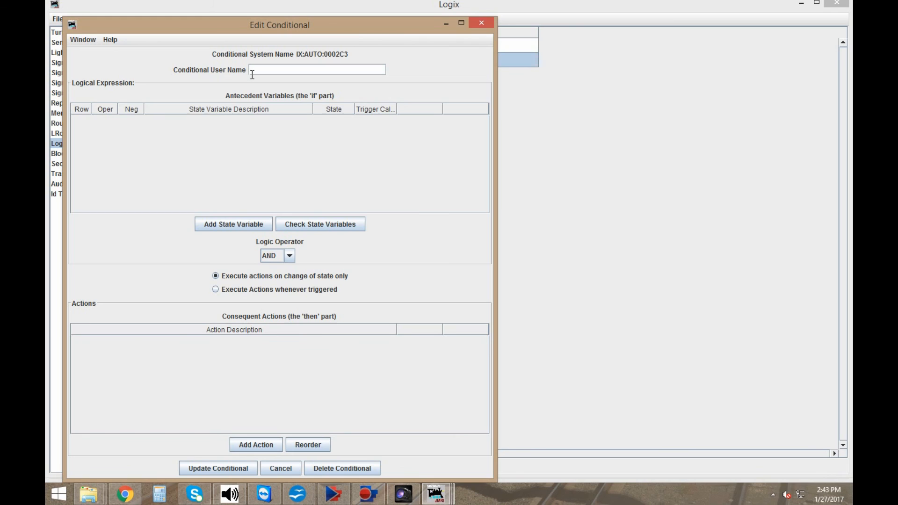
pyautogui.write('Route B')
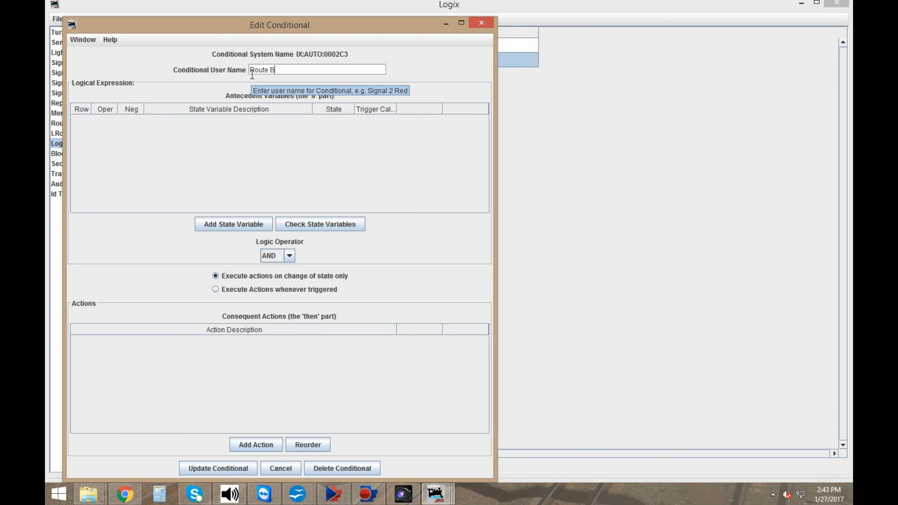
# - Add a state variable to the Route B conditional requiring sensor IS901 to be Active
pyautogui.click(238, 225)
pyautogui.click(307, 95)
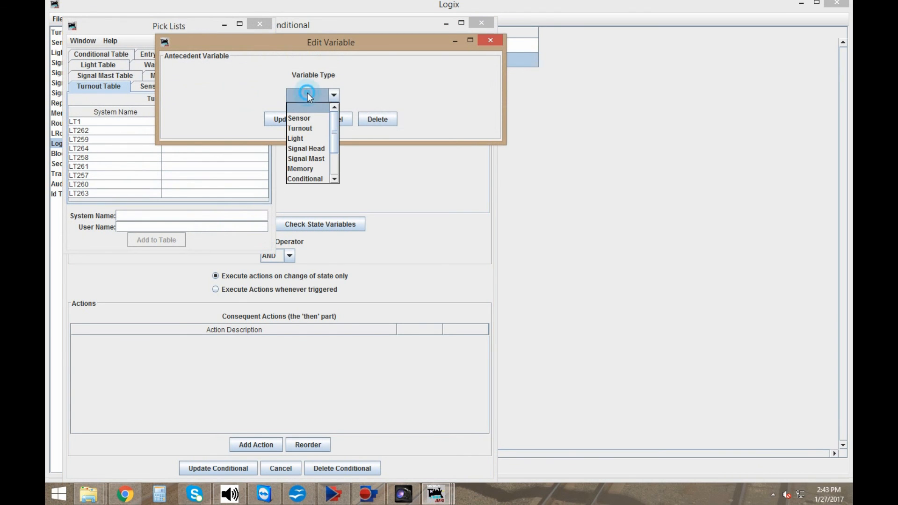
pyautogui.click(313, 118)
pyautogui.click(320, 96)
pyautogui.write('IS901')
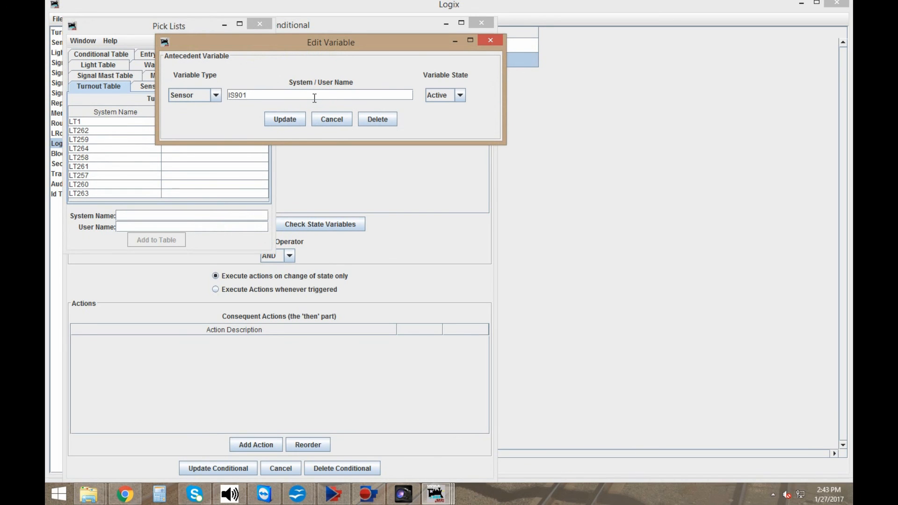
pyautogui.click(299, 121)
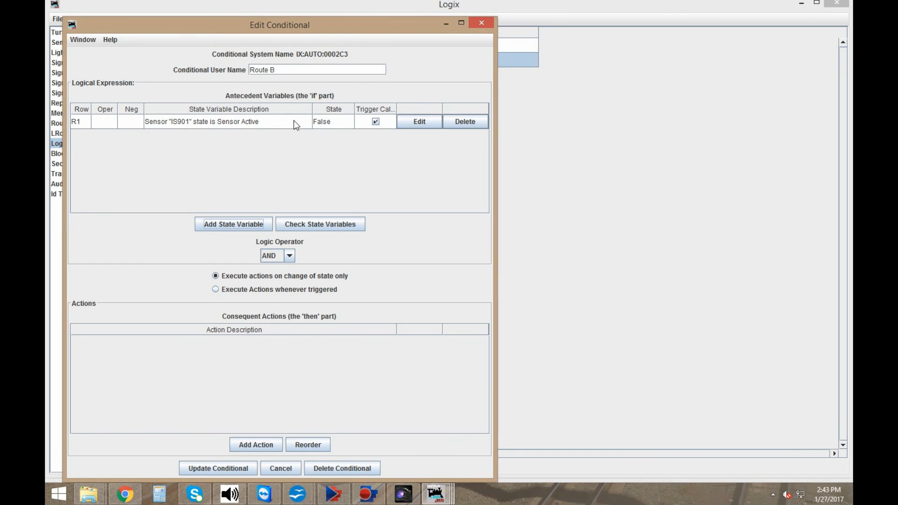
# - Add a second state variable to Route B requiring turnout LT1 to be Closed
pyautogui.click(237, 228)
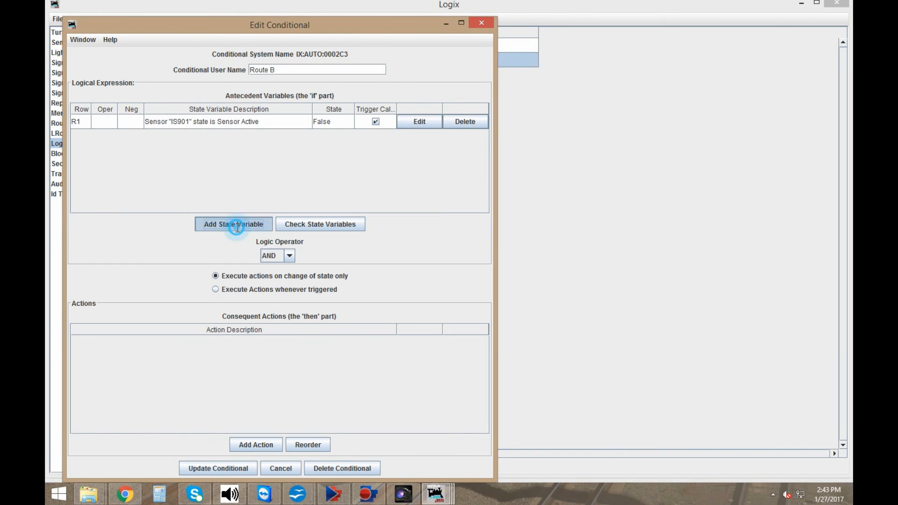
pyautogui.click(313, 93)
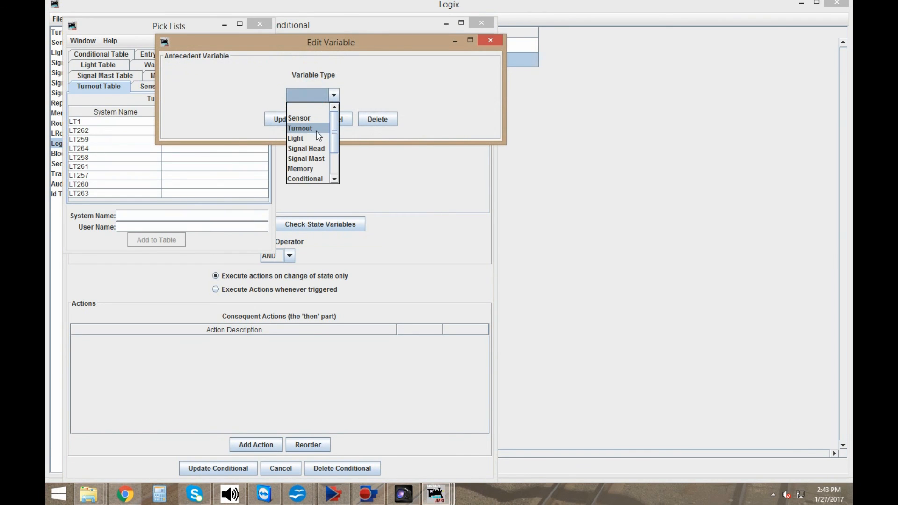
pyautogui.click(316, 129)
pyautogui.click(321, 95)
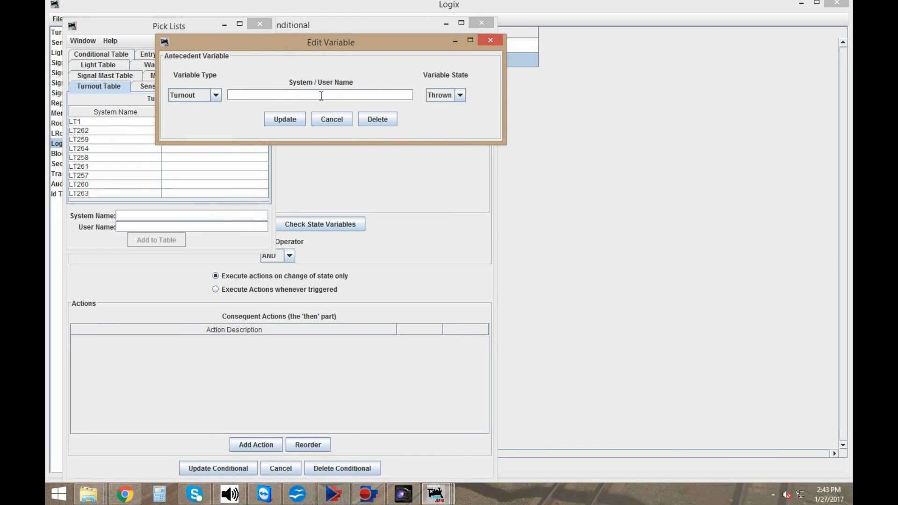
pyautogui.write('LT12')
pyautogui.press('BackSpace')
pyautogui.click(457, 94)
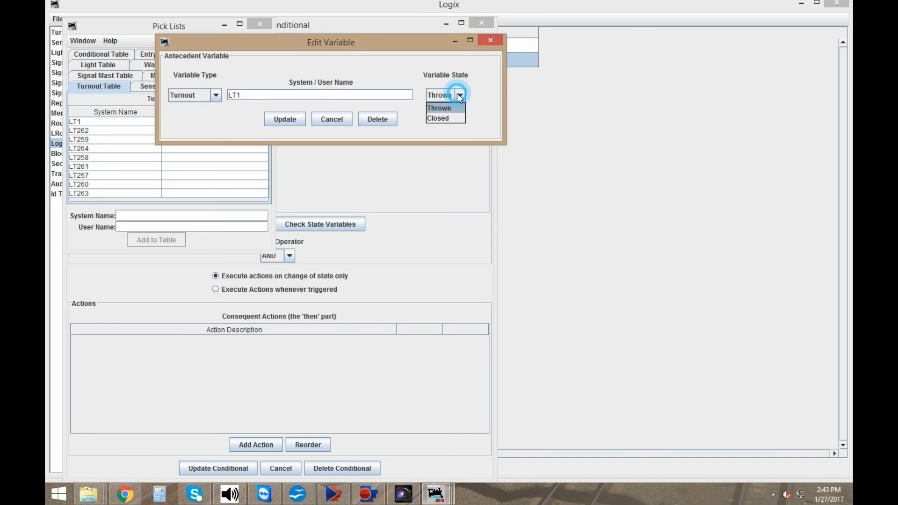
pyautogui.click(453, 120)
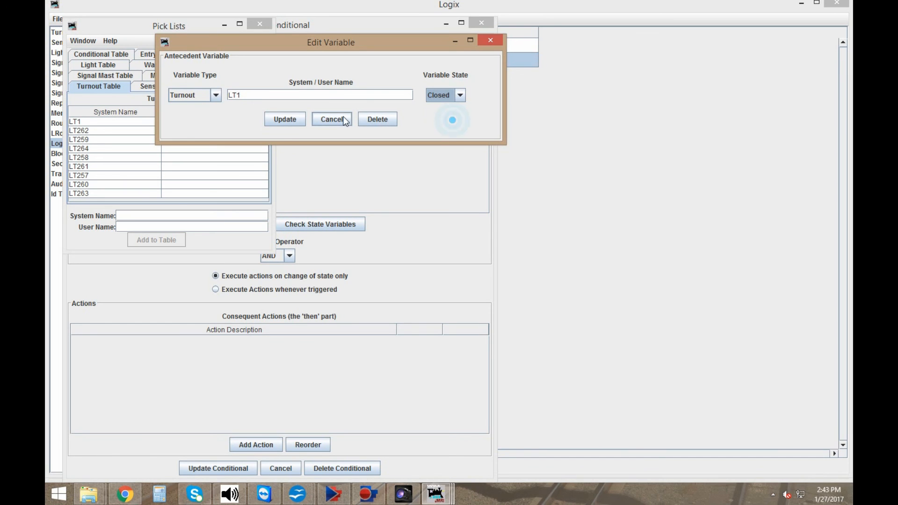
pyautogui.click(277, 120)
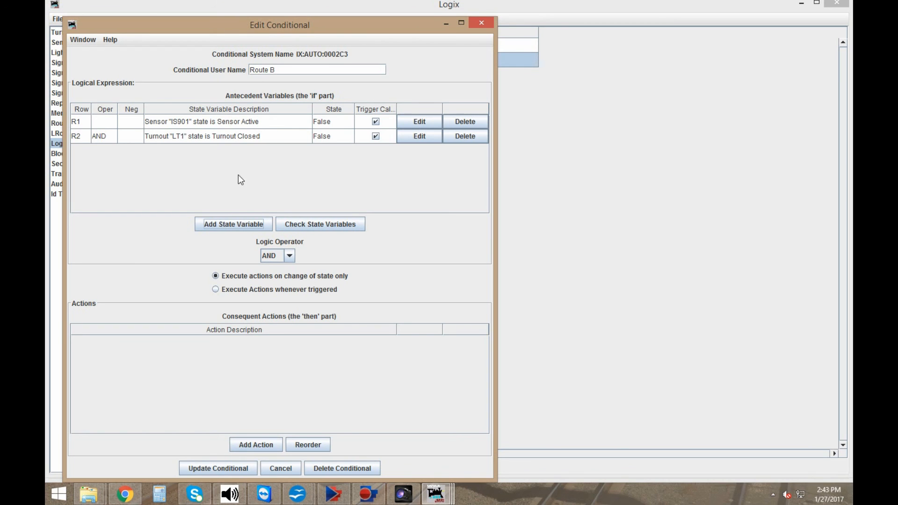
# - Add a state variable to Route B requiring sensor LS104 to be Inactive
pyautogui.click(240, 224)
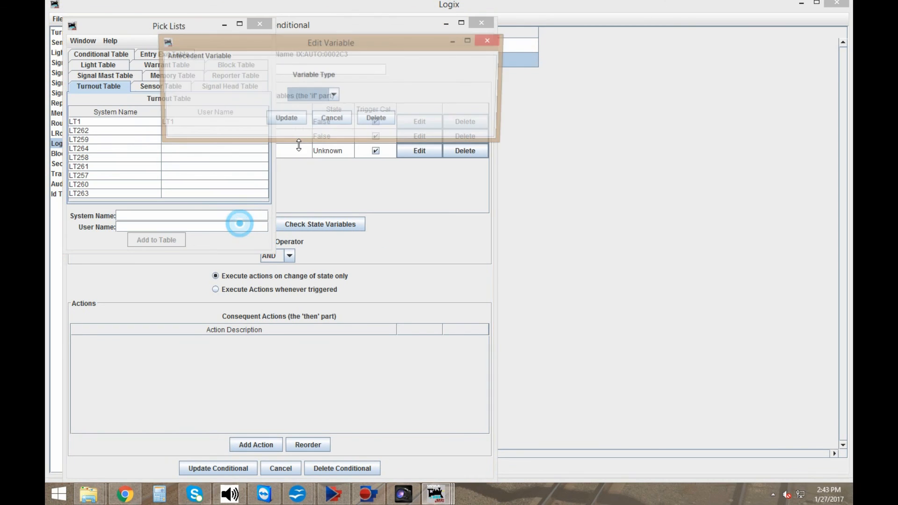
pyautogui.click(312, 96)
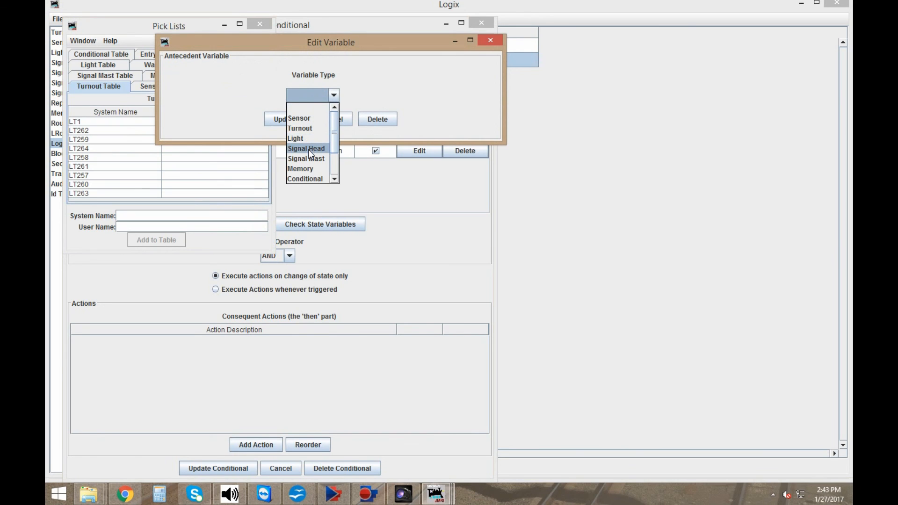
pyautogui.click(312, 123)
pyautogui.click(319, 94)
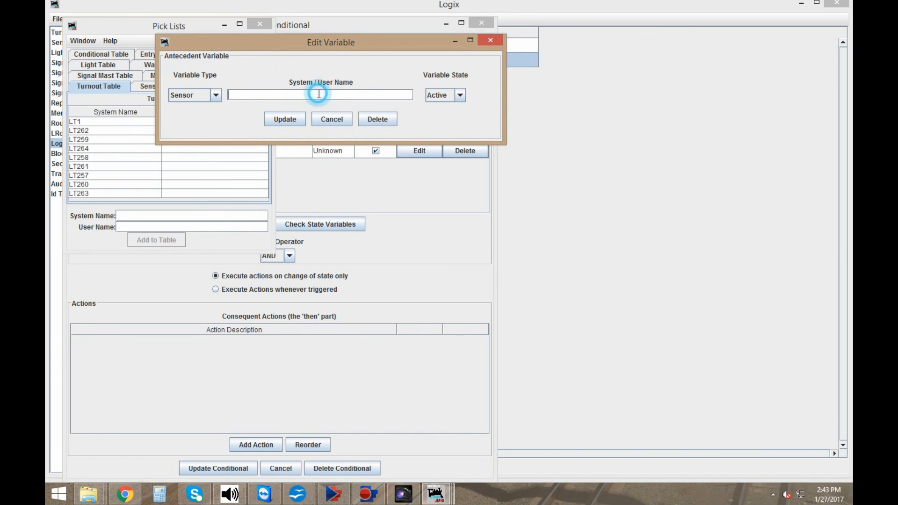
pyautogui.write('LS104')
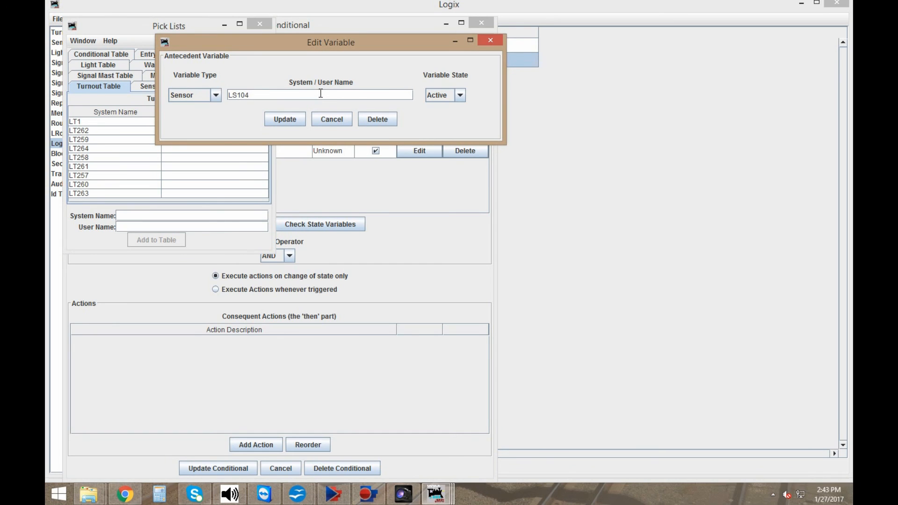
pyautogui.click(441, 99)
pyautogui.click(448, 117)
pyautogui.click(285, 119)
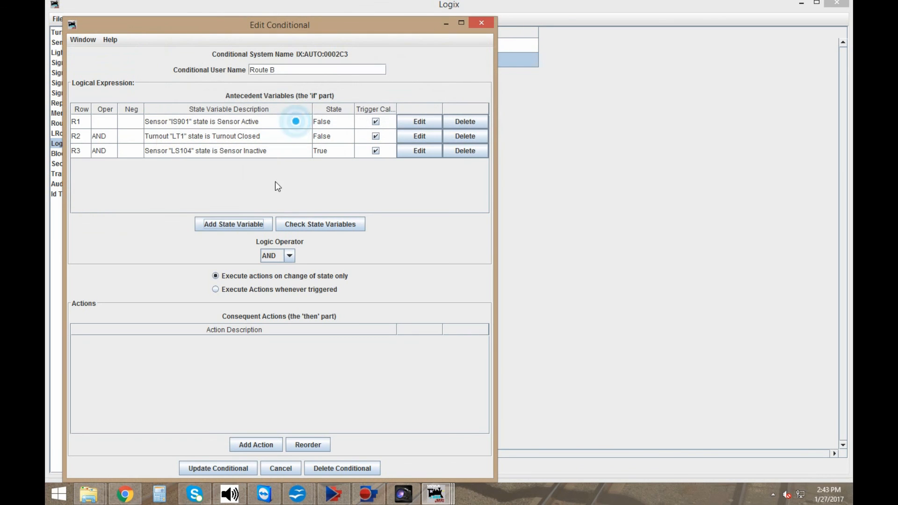
# - Add a fourth state variable to Route B requiring sensor LS102 to be Inactive
pyautogui.click(246, 225)
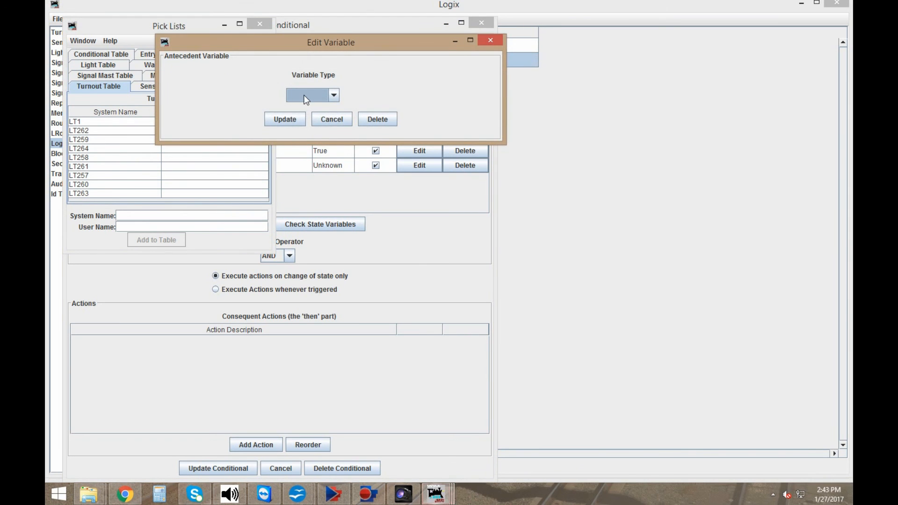
pyautogui.click(302, 95)
pyautogui.click(304, 119)
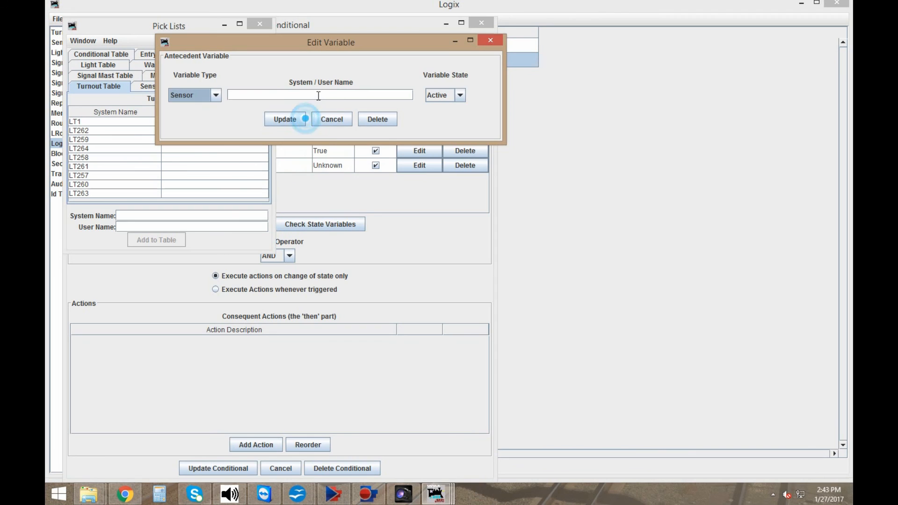
pyautogui.write('LS102')
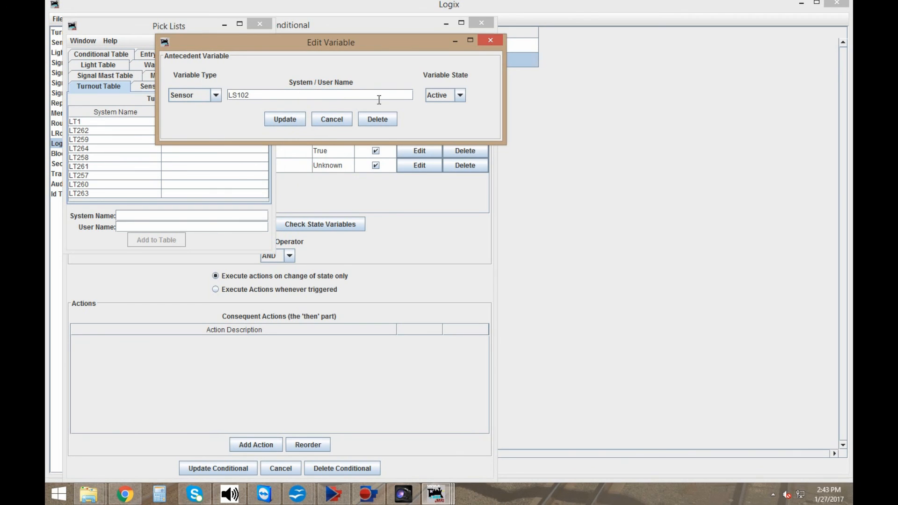
pyautogui.click(439, 94)
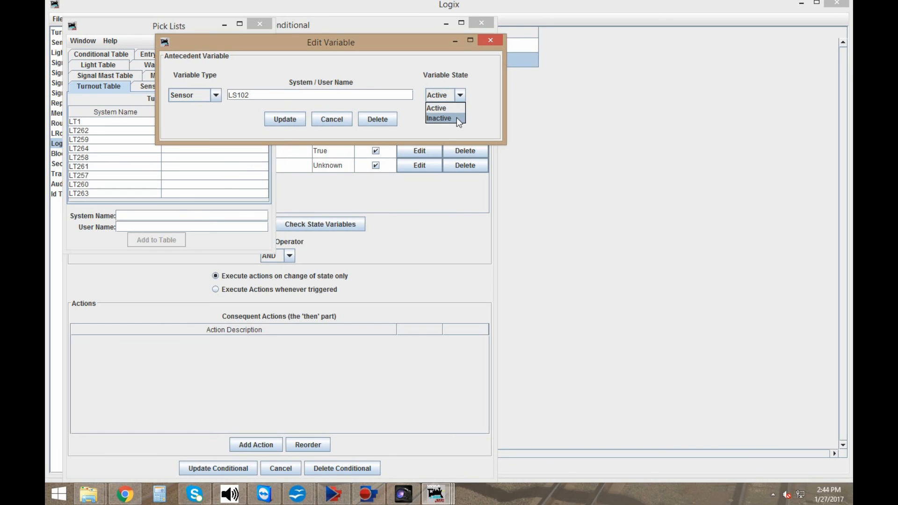
pyautogui.click(456, 117)
pyautogui.click(285, 121)
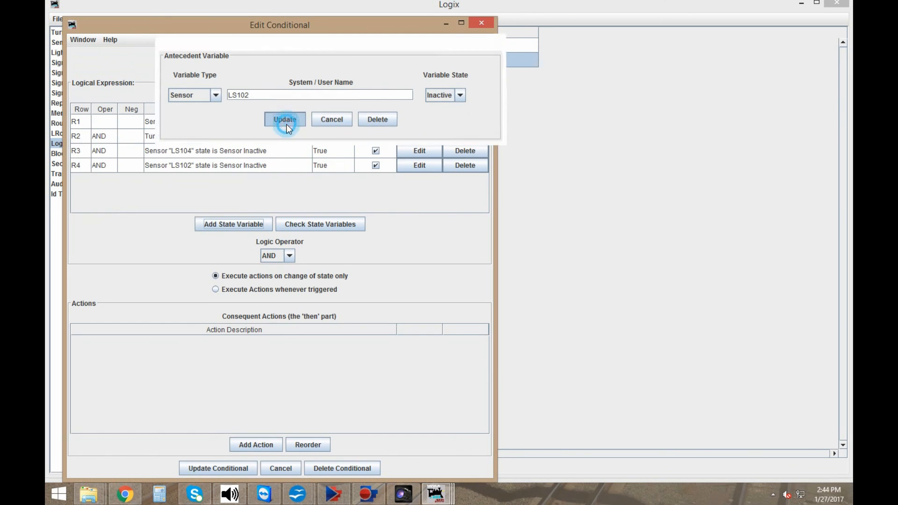
# - Add a fifth state variable to Route B requiring signal head 289a1 to be Signal Head Held
pyautogui.click(259, 221)
pyautogui.click(314, 96)
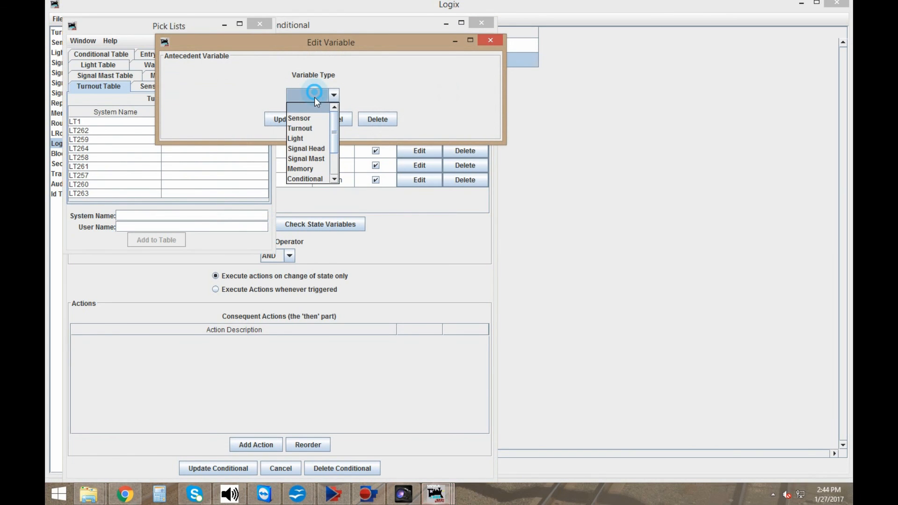
pyautogui.click(317, 148)
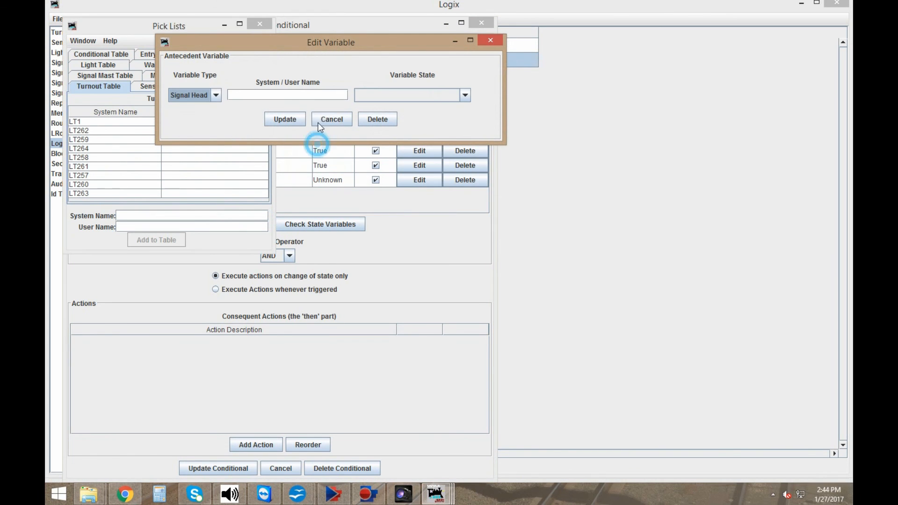
pyautogui.click(324, 95)
pyautogui.write('2')
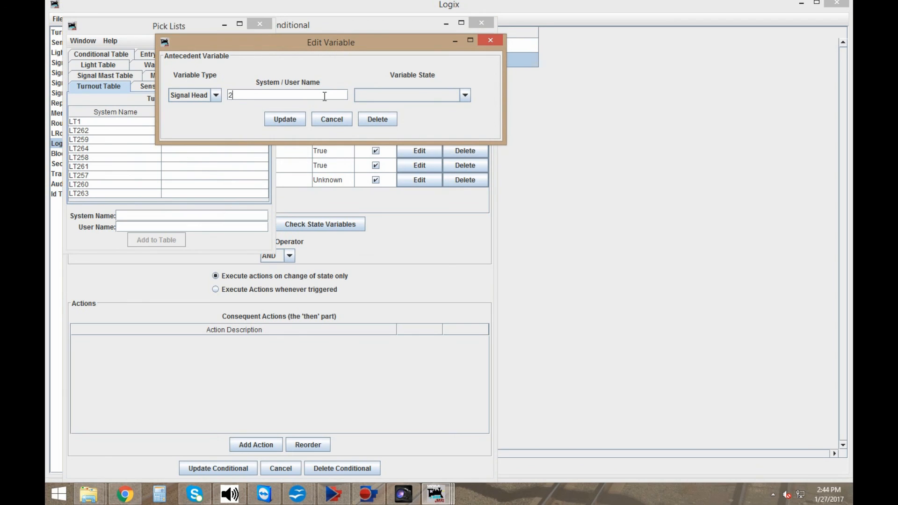
pyautogui.write('89a1')
pyautogui.click(409, 97)
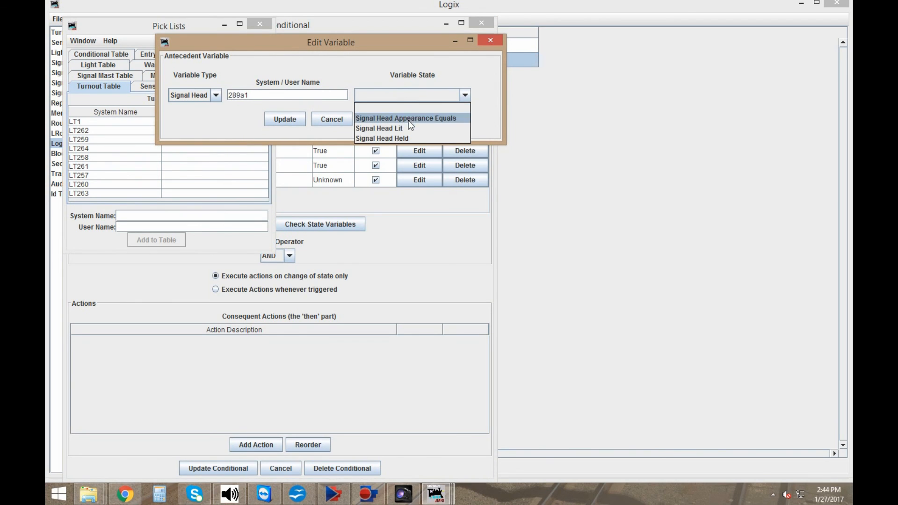
pyautogui.click(405, 138)
pyautogui.click(282, 118)
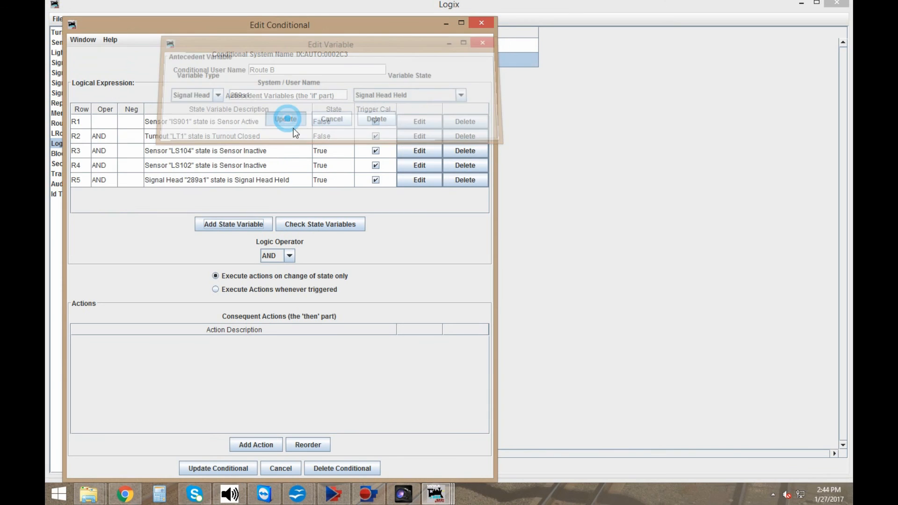
# - Add a sixth state variable to Route B requiring signal head 289a2 to be Signal Head Held
pyautogui.click(244, 227)
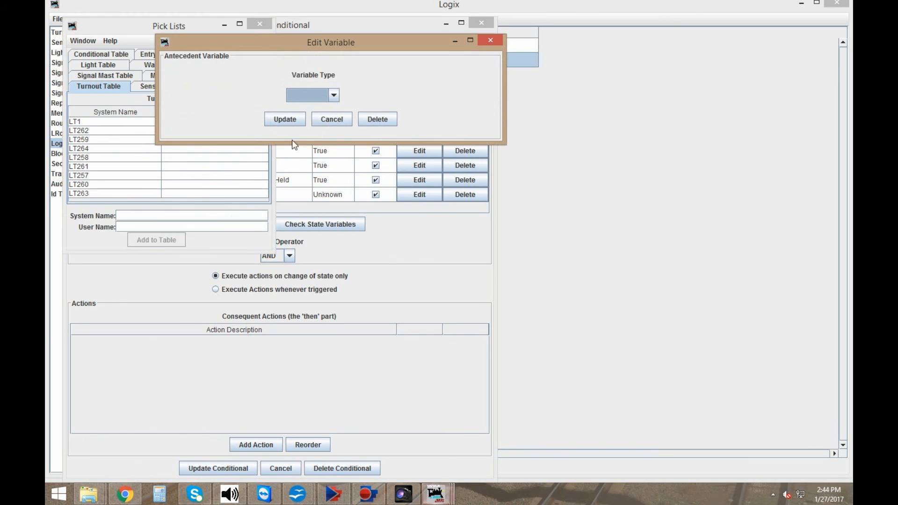
pyautogui.click(308, 96)
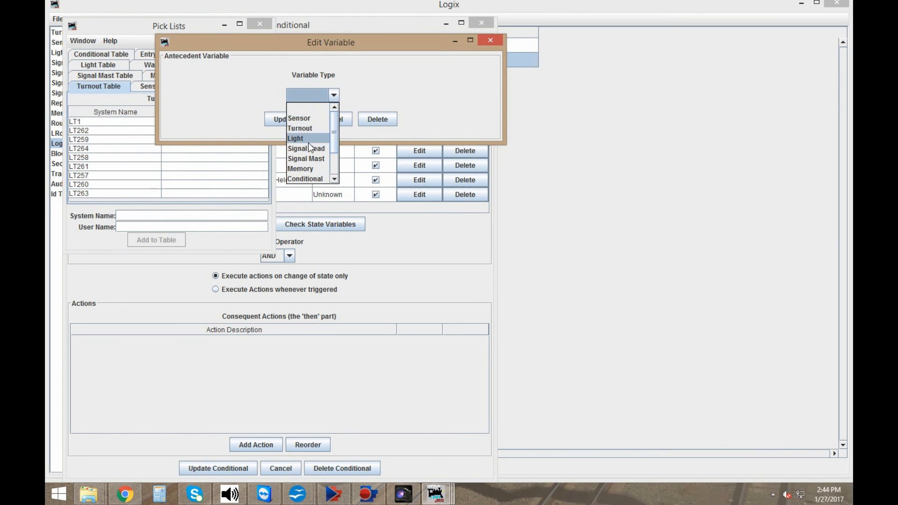
pyautogui.click(308, 148)
pyautogui.click(317, 95)
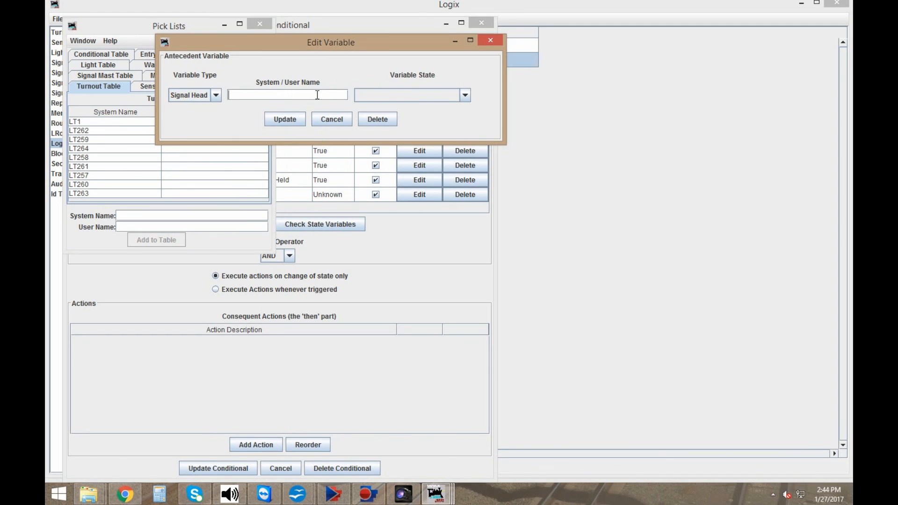
pyautogui.write('289a2')
pyautogui.click(427, 95)
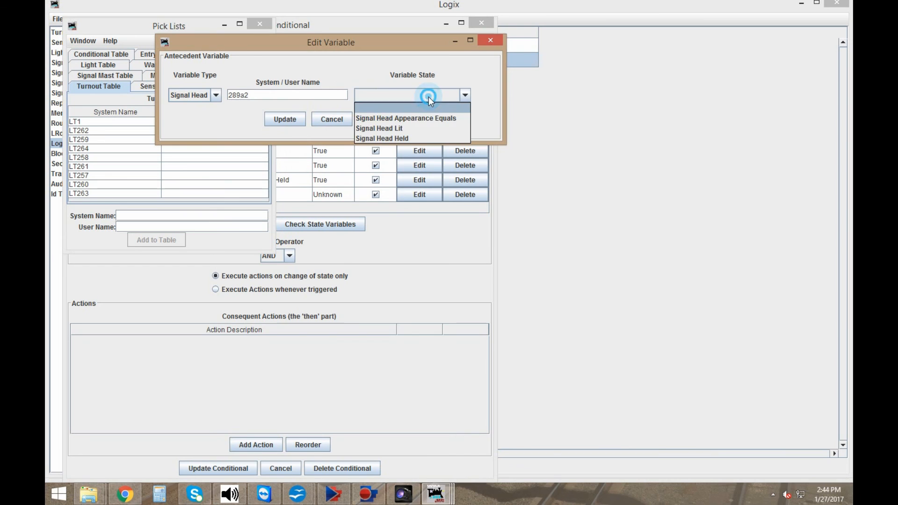
pyautogui.click(412, 138)
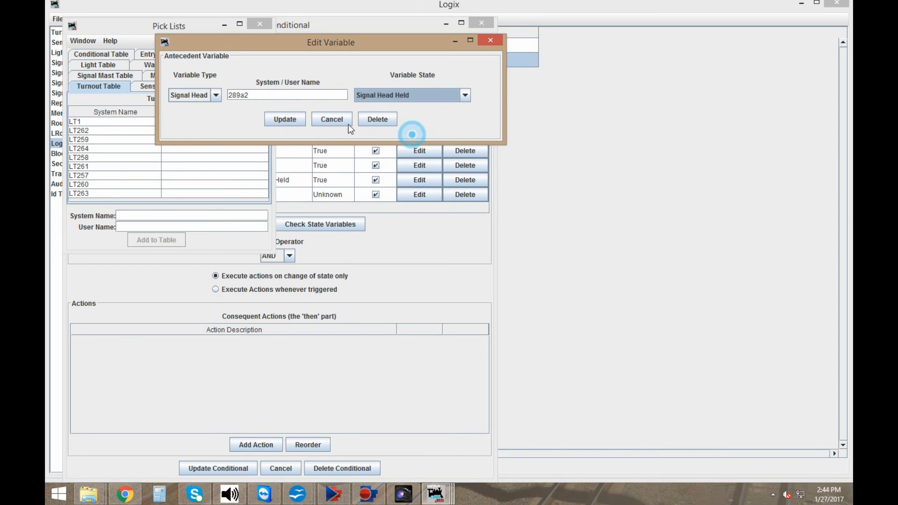
pyautogui.click(285, 120)
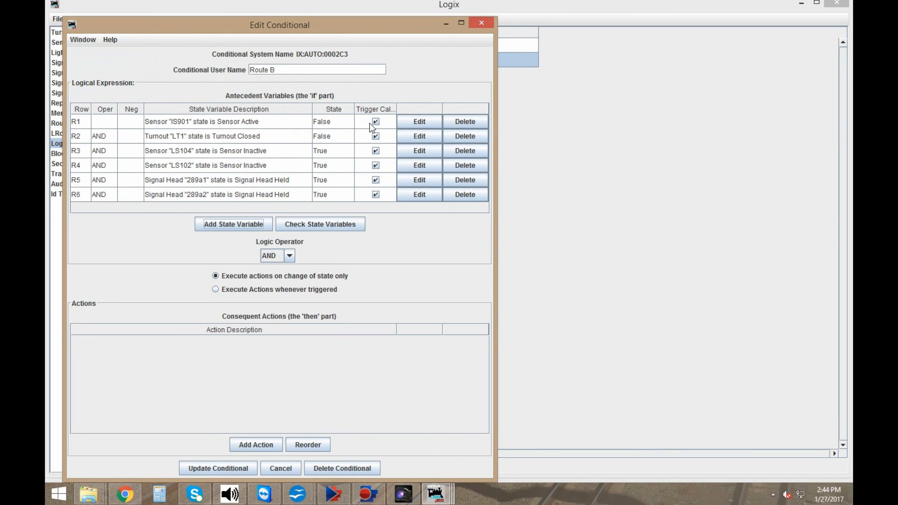
# - Disable trigger calculation for every Route B variable except sensor IS901, and execute the actions whenever triggered
pyautogui.click(376, 137)
pyautogui.click(376, 150)
pyautogui.click(375, 165)
pyautogui.click(376, 181)
pyautogui.click(294, 289)
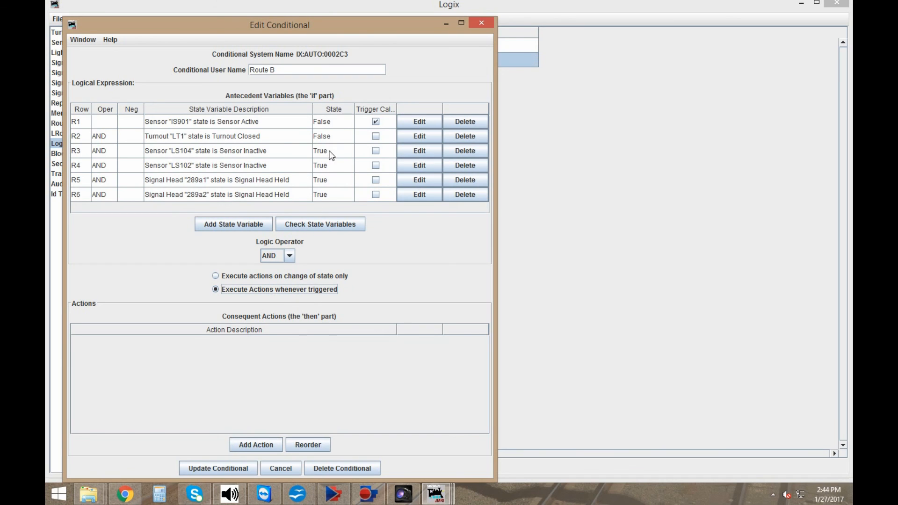
# - Add a Route B action that uses Clear Signal Head Held on signal head 289b When Triggered True
pyautogui.click(253, 443)
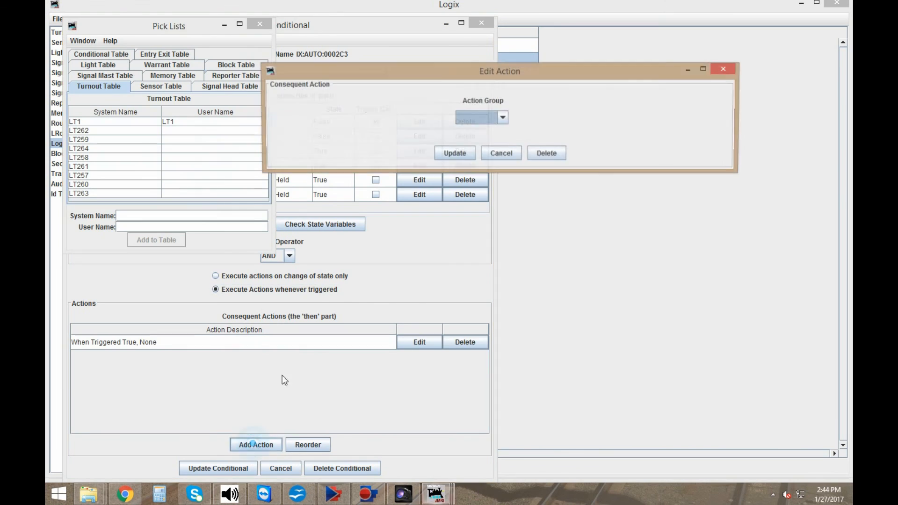
pyautogui.click(489, 116)
pyautogui.click(479, 164)
pyautogui.click(482, 118)
pyautogui.write('289b')
pyautogui.click(613, 118)
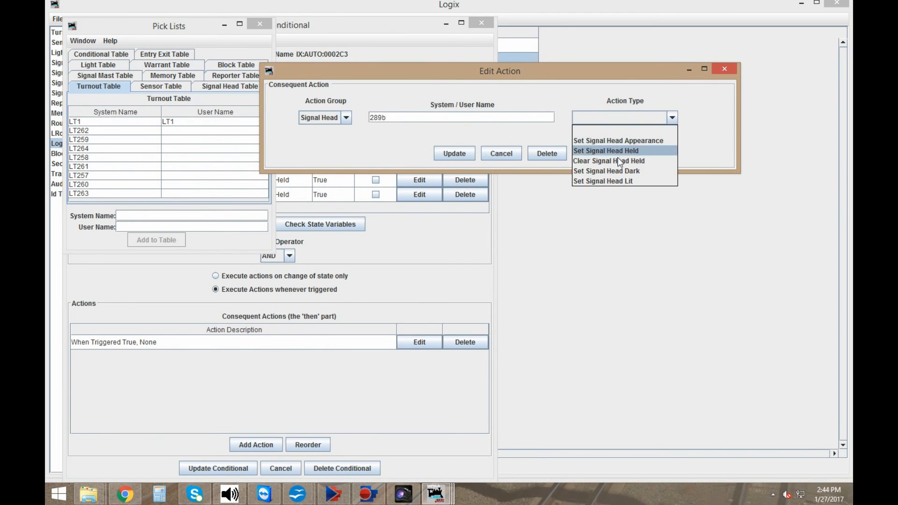
pyautogui.click(651, 159)
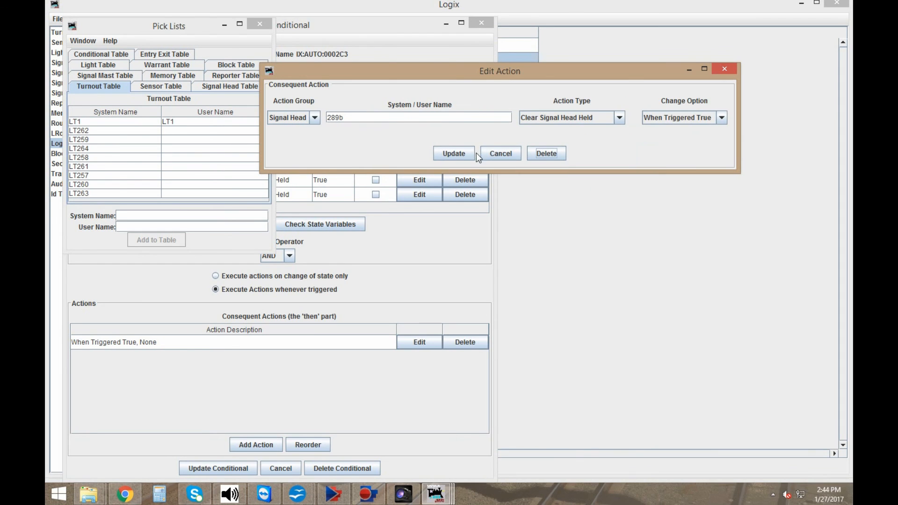
pyautogui.click(456, 153)
# - Update the Route B conditional, finish editing the CP289 Logix and dismiss the save reminder
pyautogui.click(230, 468)
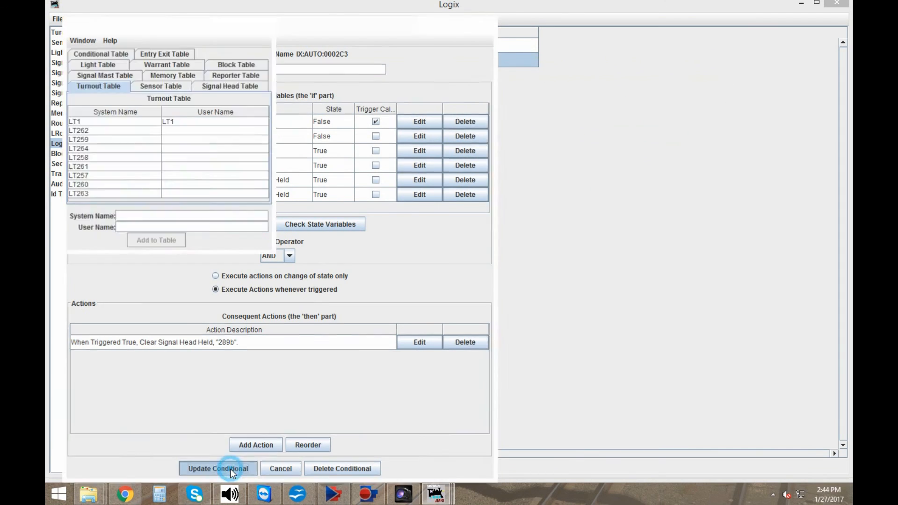
pyautogui.click(345, 292)
pyautogui.click(229, 420)
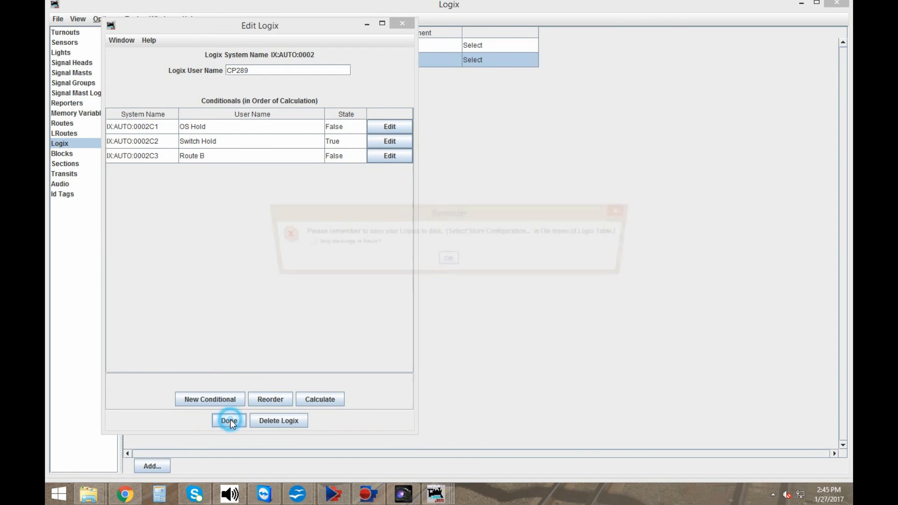
pyautogui.click(446, 261)
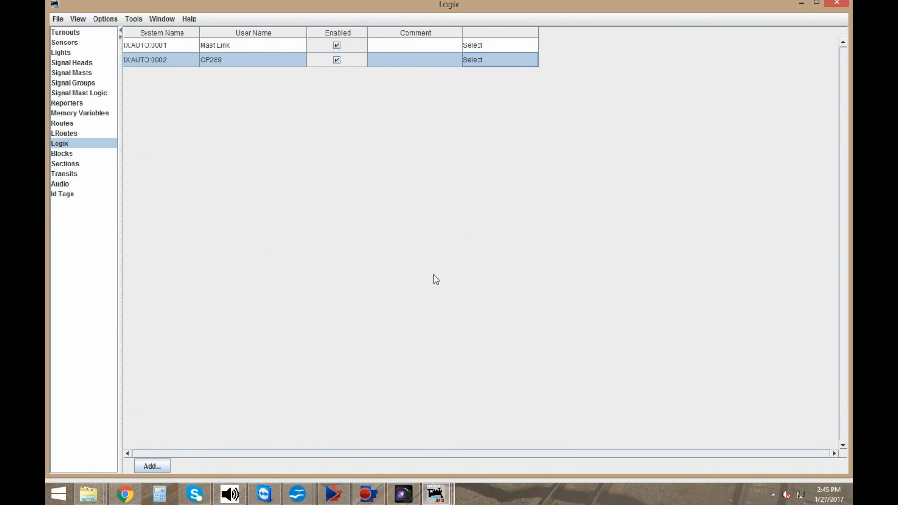
# - Test Route B on the control panel by closing the turnout and activating the arrow below the main track, and check the signals on My Layout
pyautogui.moveTo(434, 495)
pyautogui.click(437, 418)
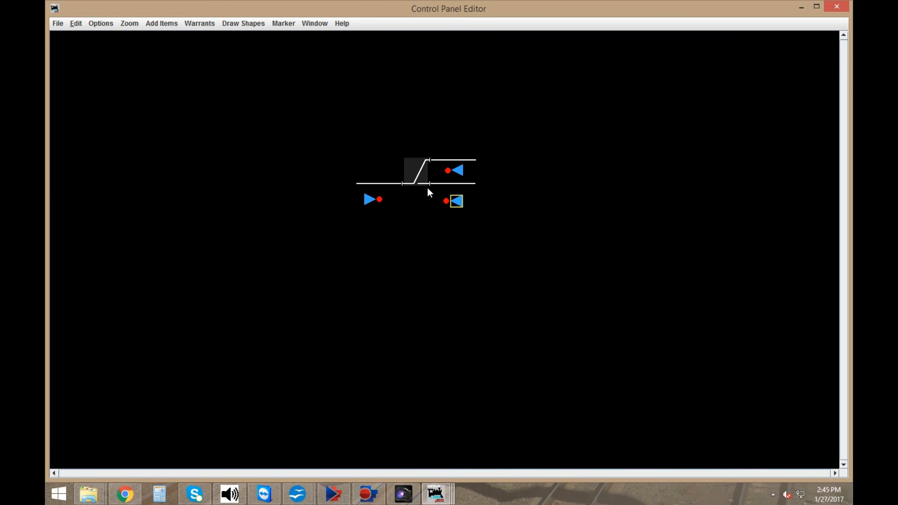
pyautogui.click(409, 170)
pyautogui.click(446, 202)
pyautogui.moveTo(434, 494)
pyautogui.click(336, 439)
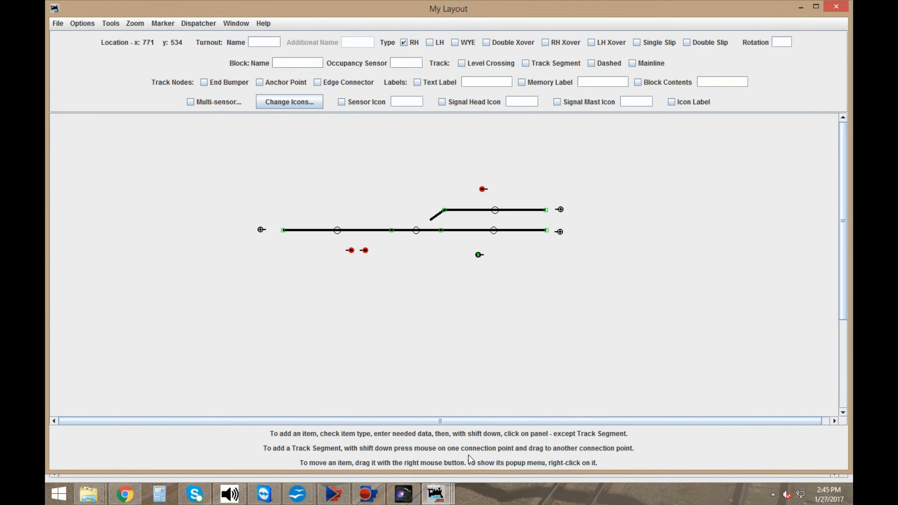
# - Back on the control panel, throw the turnout, try the Route B arrow again, and return the turnout to closed
pyautogui.moveTo(435, 494)
pyautogui.click(460, 431)
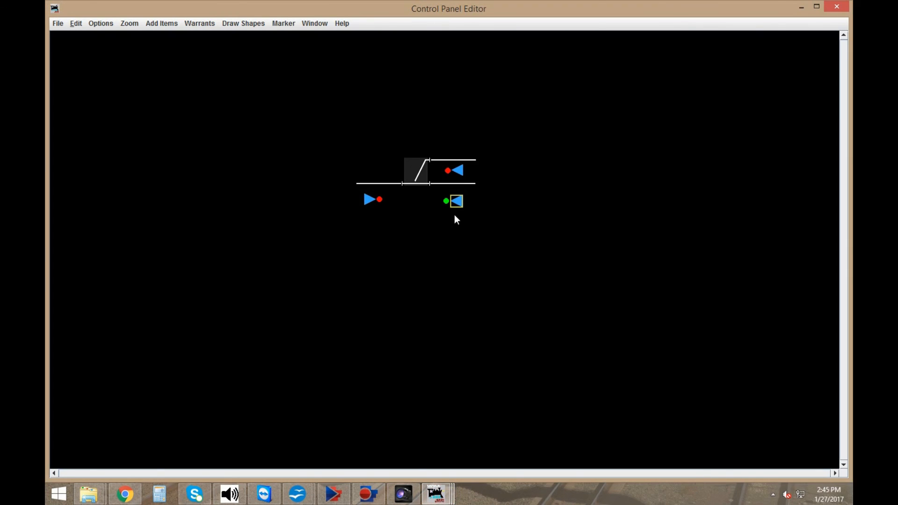
pyautogui.click(414, 168)
pyautogui.click(456, 204)
pyautogui.click(416, 167)
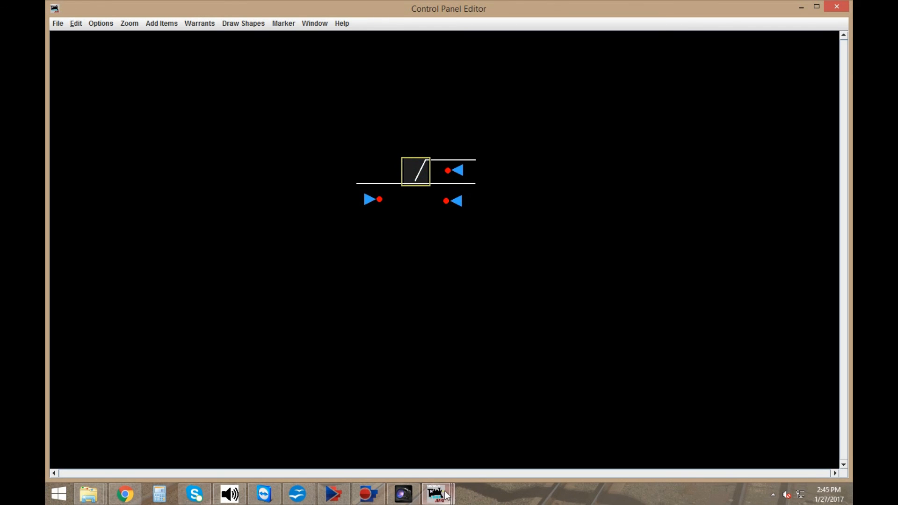
# - Return to the Logix table, reopen CP289 for editing and create a new conditional with the user name Route C
pyautogui.moveTo(436, 493)
pyautogui.click(675, 429)
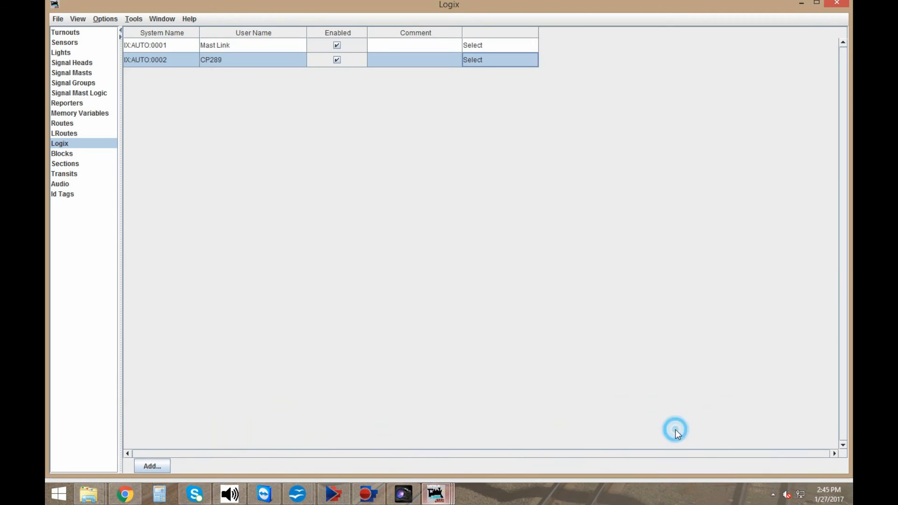
pyautogui.click(500, 62)
pyautogui.click(498, 81)
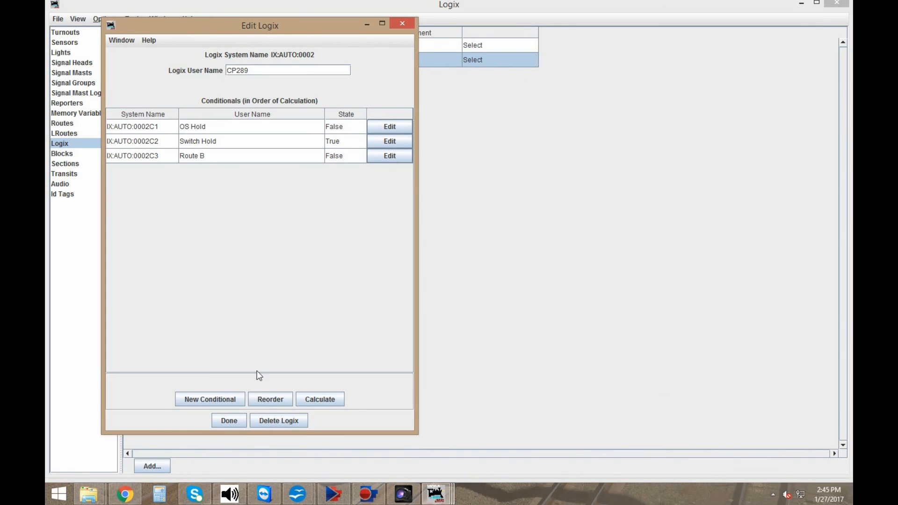
pyautogui.click(223, 400)
pyautogui.write('Route C')
# - Add a state variable to the Route C conditional requiring sensor IS902 to be Active
pyautogui.click(226, 226)
pyautogui.click(321, 95)
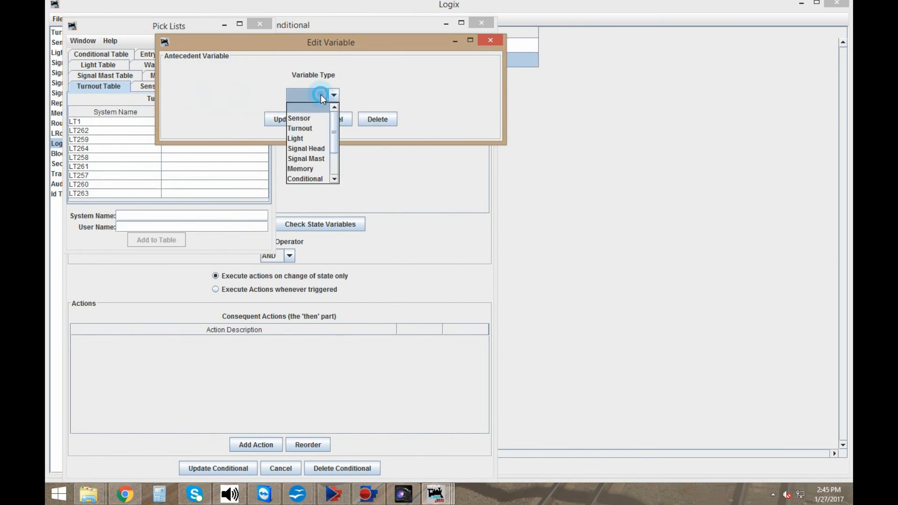
pyautogui.click(322, 119)
pyautogui.write('IS902')
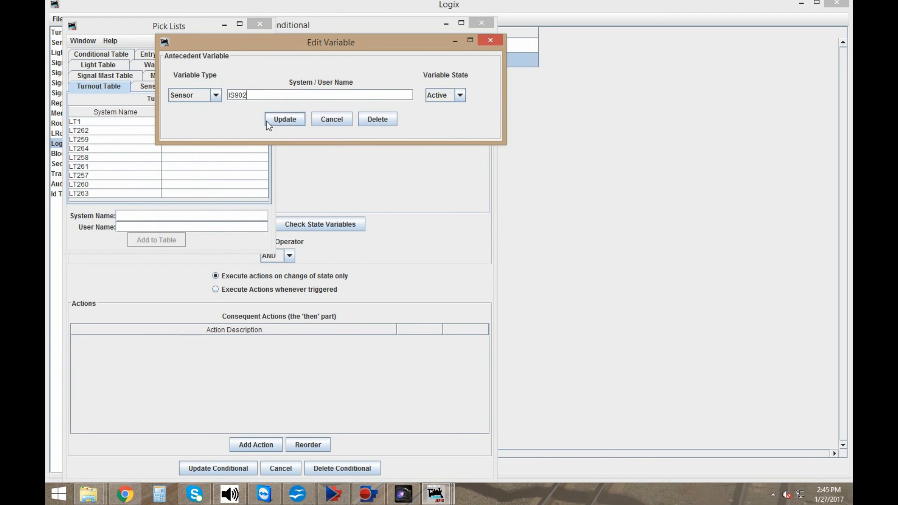
pyautogui.click(295, 118)
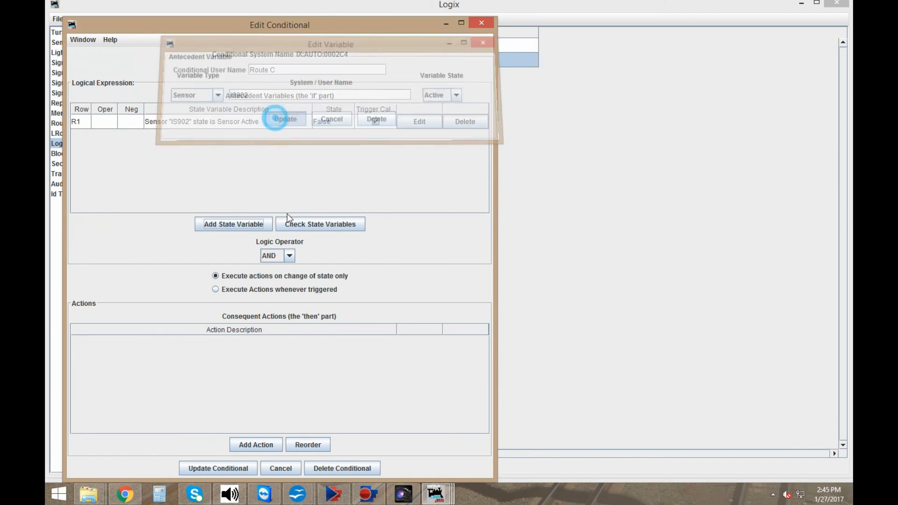
# - Add a second state variable to Route C requiring turnout LT1 to be Thrown
pyautogui.click(234, 224)
pyautogui.click(313, 94)
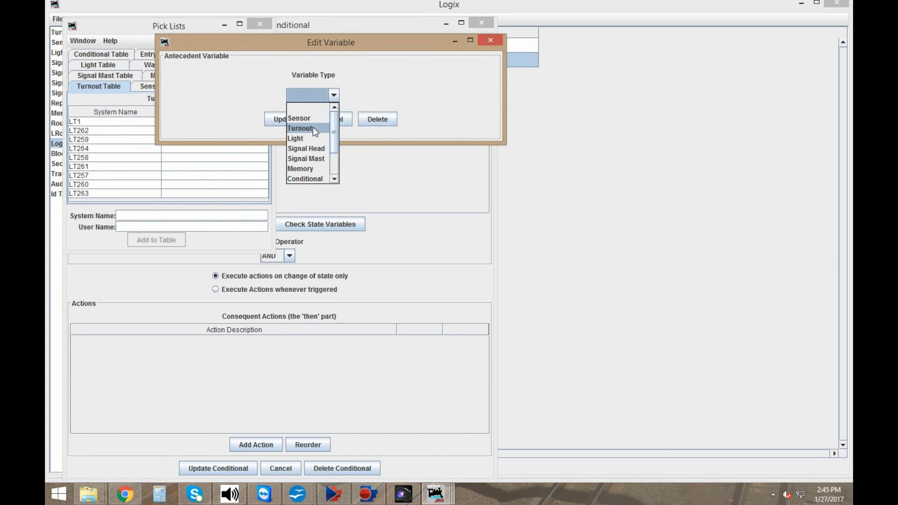
pyautogui.click(313, 129)
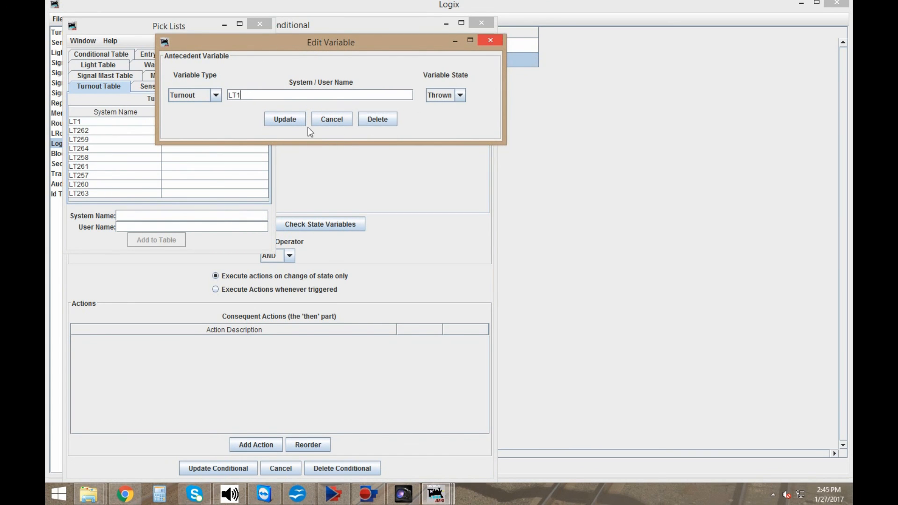
pyautogui.click(284, 119)
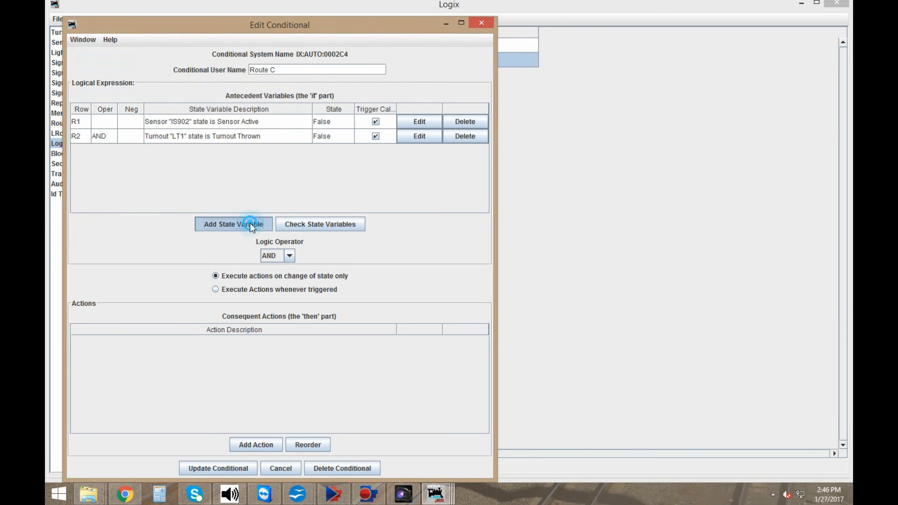
# - Add a third state variable to Route C requiring sensor LS104 to be Inactive
pyautogui.click(250, 223)
pyautogui.click(311, 95)
pyautogui.click(308, 115)
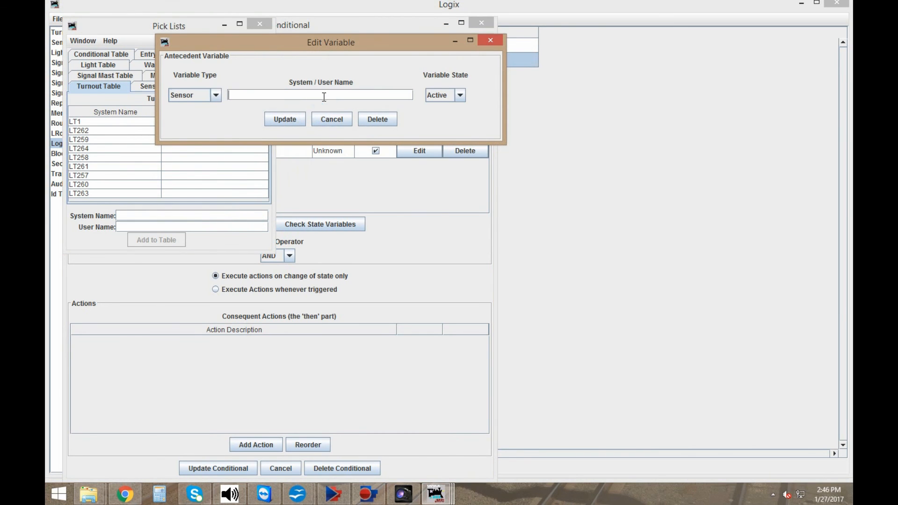
pyautogui.click(324, 97)
pyautogui.write('LS104')
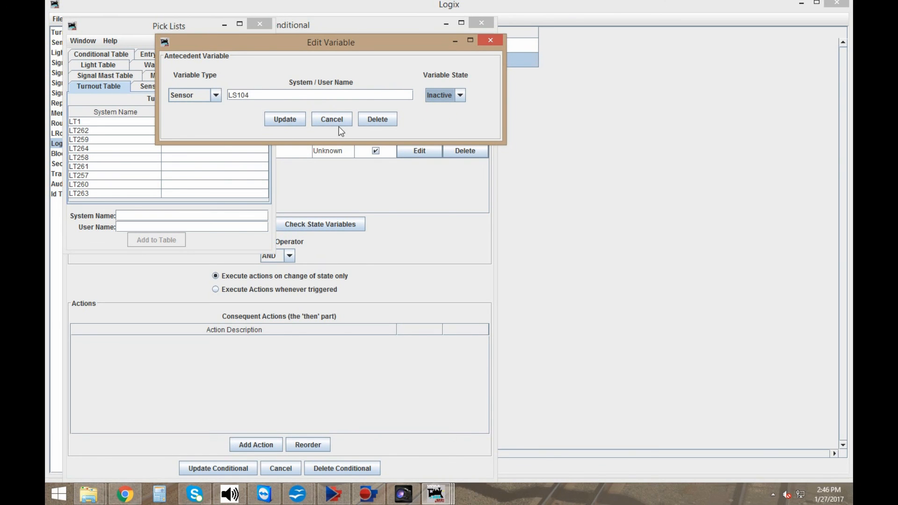
pyautogui.click(288, 120)
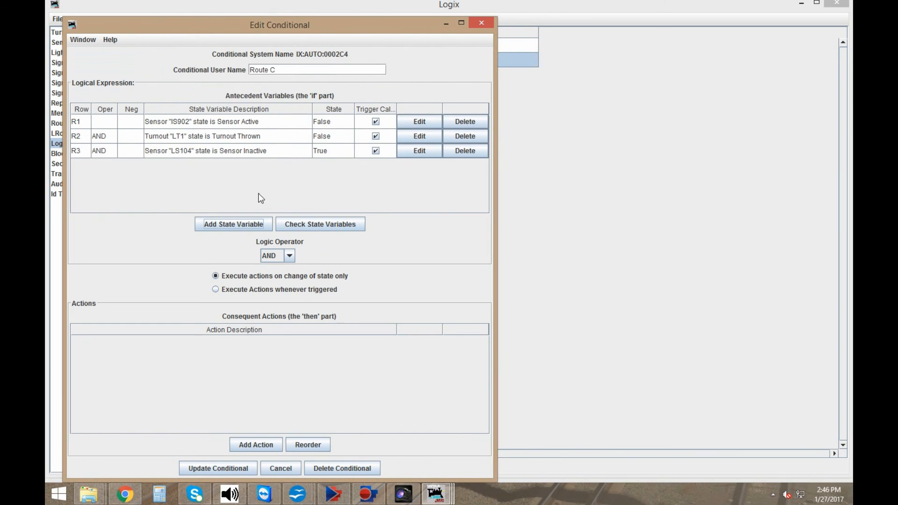
# - Add a fourth state variable to Route C requiring sensor LS102 to be Inactive
pyautogui.click(243, 224)
pyautogui.click(316, 95)
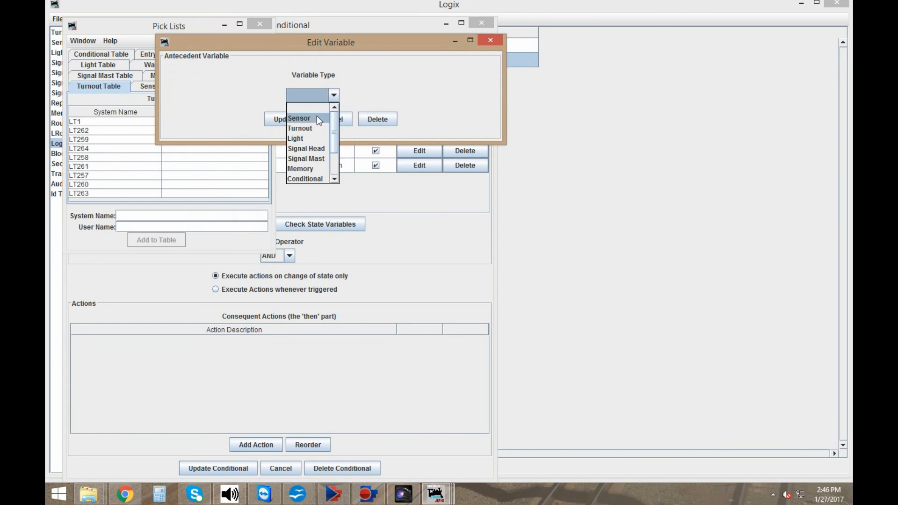
pyautogui.click(317, 119)
pyautogui.click(324, 96)
pyautogui.write('LS102')
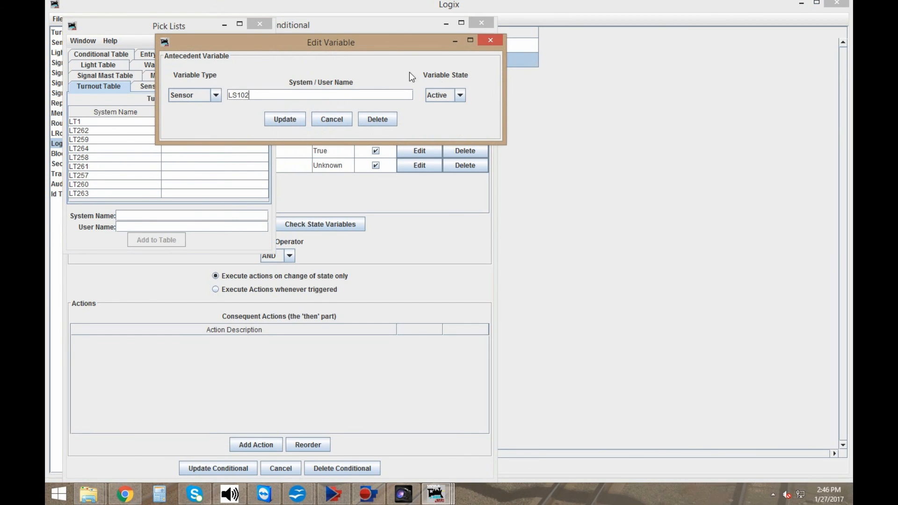
pyautogui.click(442, 95)
pyautogui.click(446, 118)
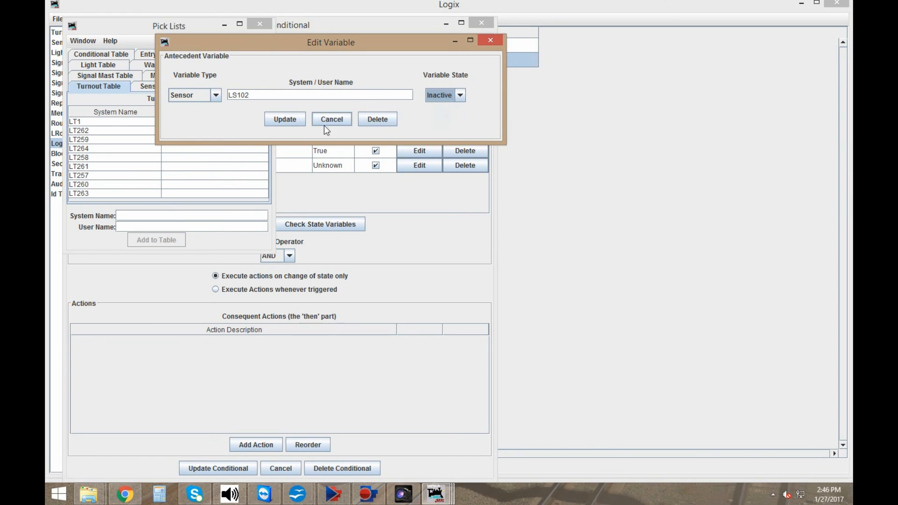
pyautogui.click(278, 121)
# - Add a fifth state variable to Route C requiring signal head 289a1 to be Held
pyautogui.click(243, 226)
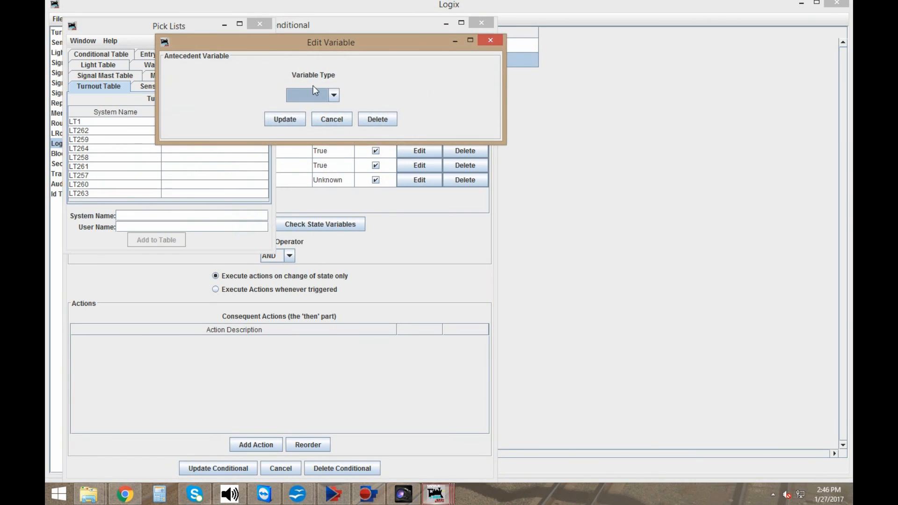
pyautogui.click(312, 95)
pyautogui.click(308, 147)
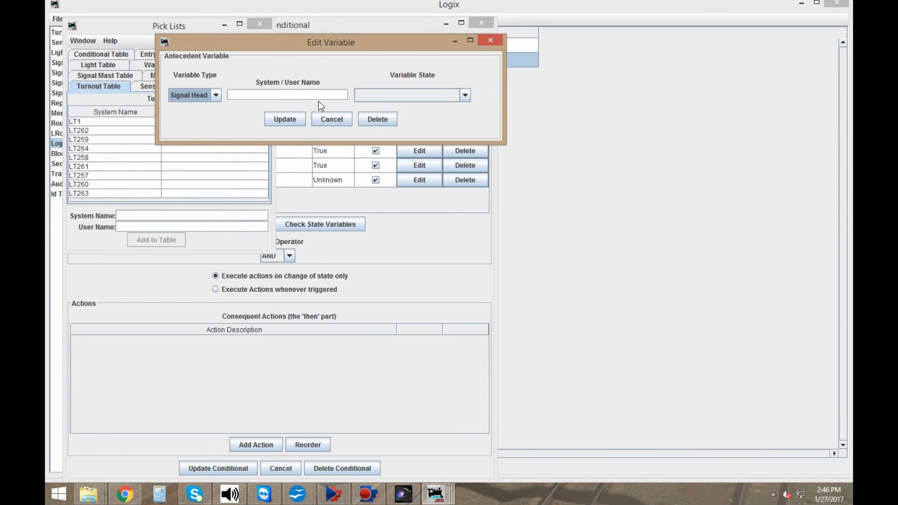
pyautogui.click(318, 93)
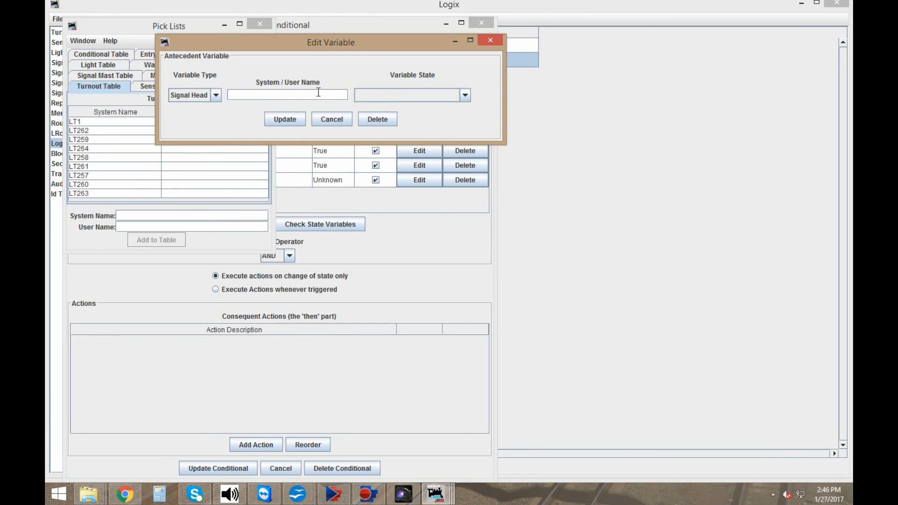
pyautogui.write('289a1')
pyautogui.click(373, 96)
pyautogui.click(373, 136)
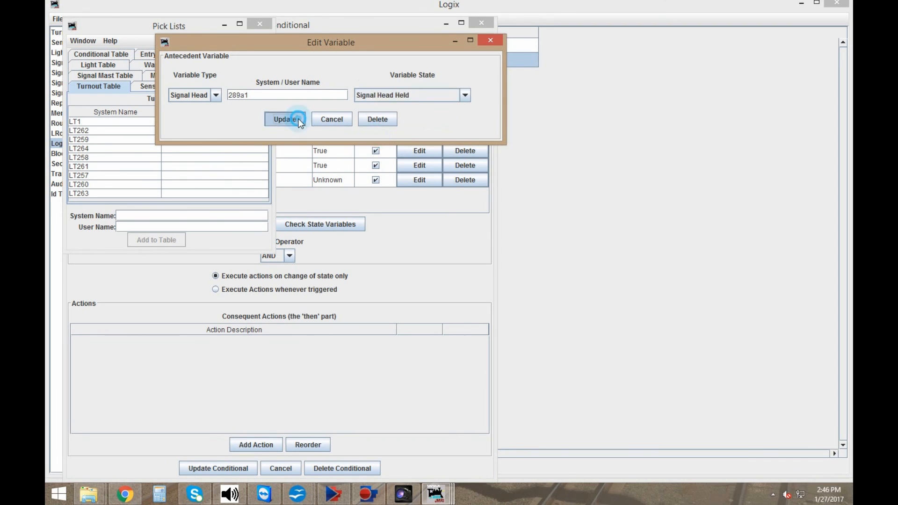
pyautogui.click(285, 119)
# - Add a sixth state variable to Route C requiring signal head 289a2 to be Held
pyautogui.click(255, 224)
pyautogui.click(295, 96)
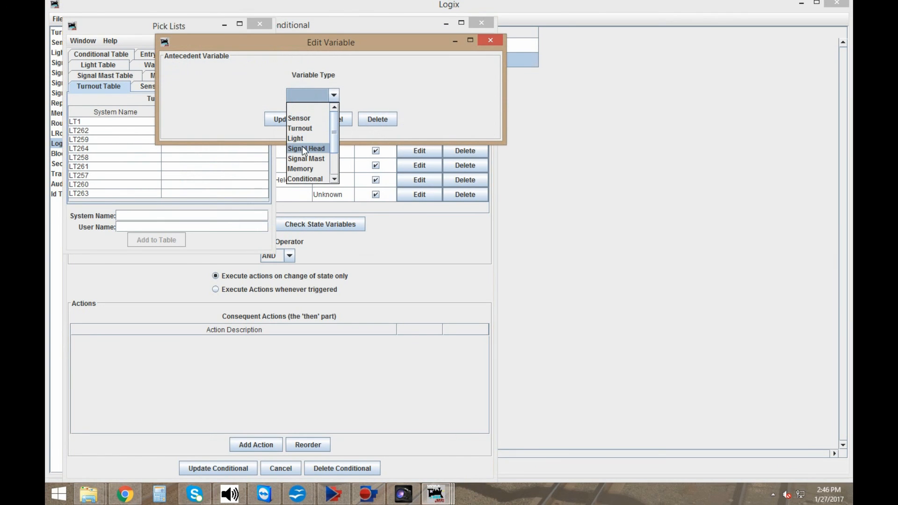
pyautogui.click(302, 146)
pyautogui.click(313, 98)
pyautogui.write('289a2')
pyautogui.click(380, 96)
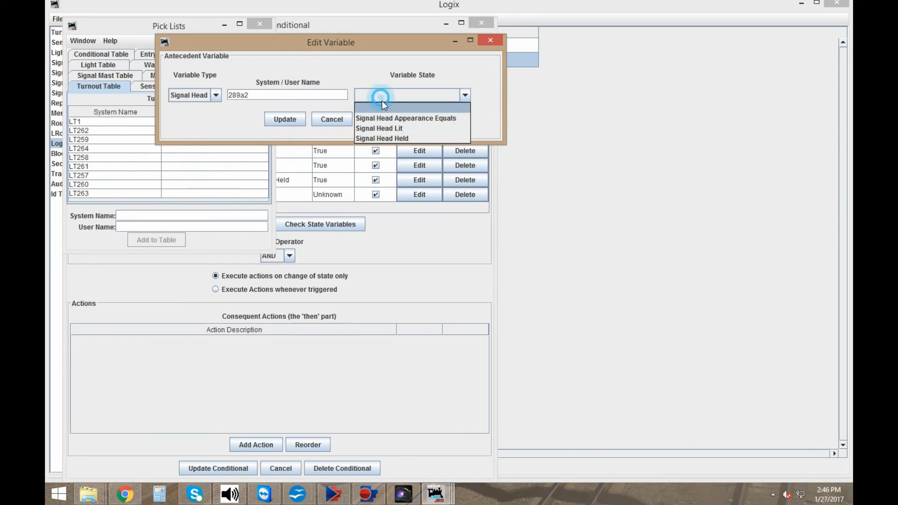
pyautogui.click(385, 136)
pyautogui.click(300, 121)
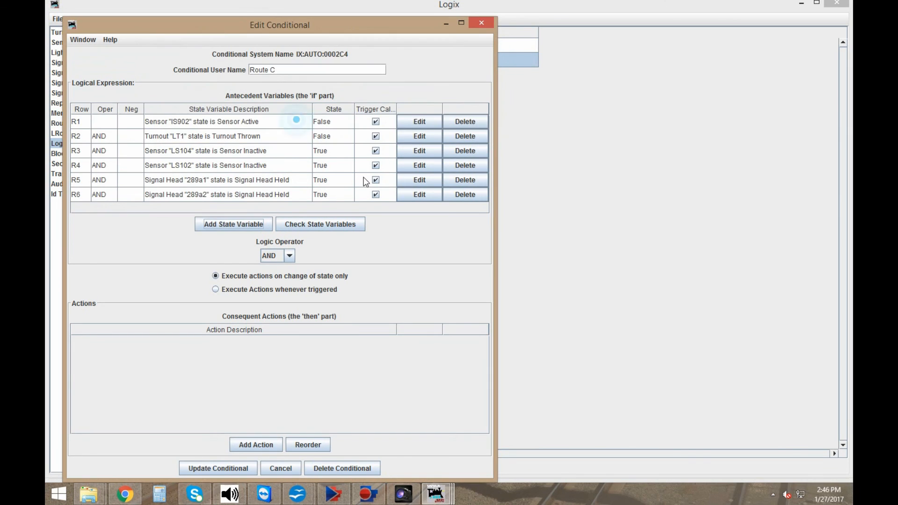
# - Disable trigger calculation for every Route C variable except IS902, and set the actions to execute whenever triggered
pyautogui.click(374, 137)
pyautogui.click(375, 150)
pyautogui.click(375, 195)
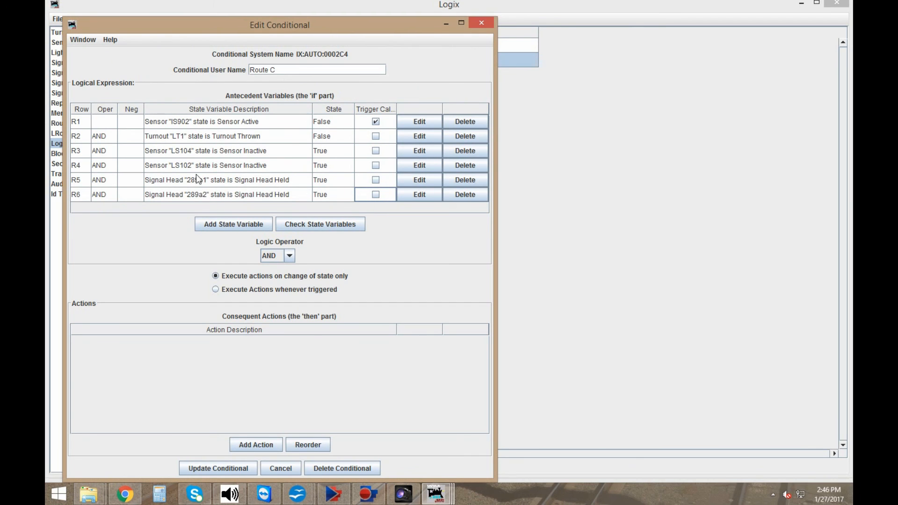
pyautogui.click(241, 290)
# - Add a Route C action that clears the held state of signal head 289c when triggered true
pyautogui.click(262, 445)
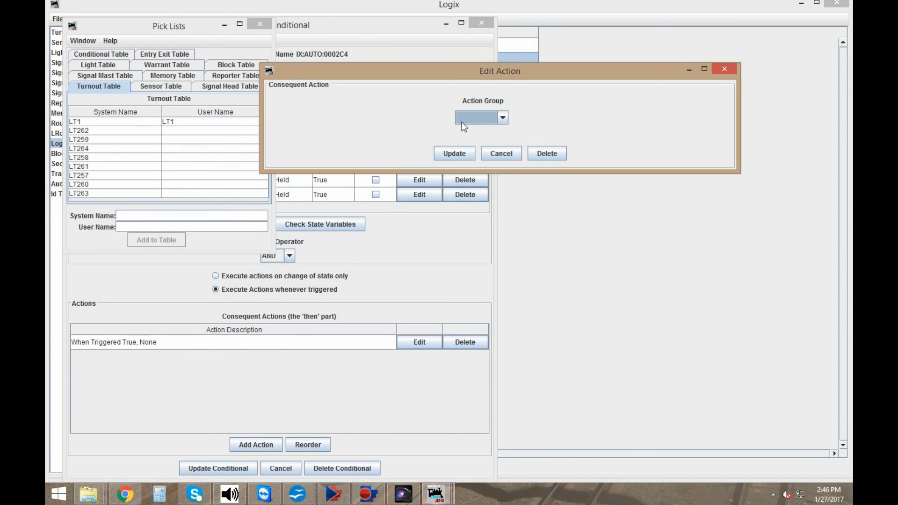
pyautogui.click(462, 122)
pyautogui.click(475, 172)
pyautogui.click(478, 119)
pyautogui.write('289c')
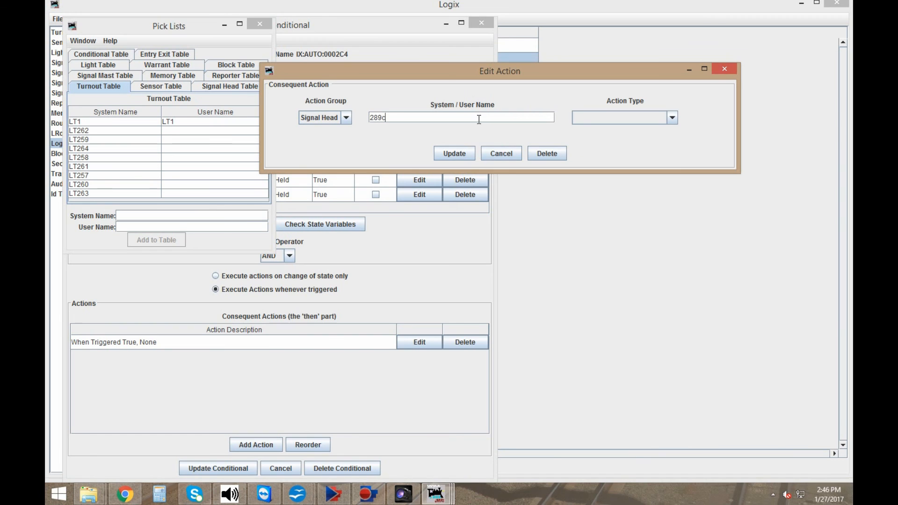
pyautogui.click(596, 118)
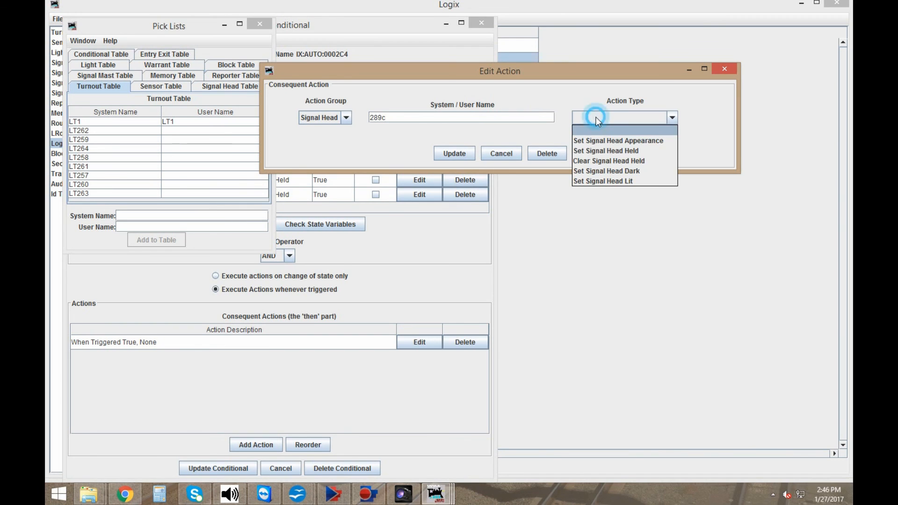
pyautogui.click(645, 161)
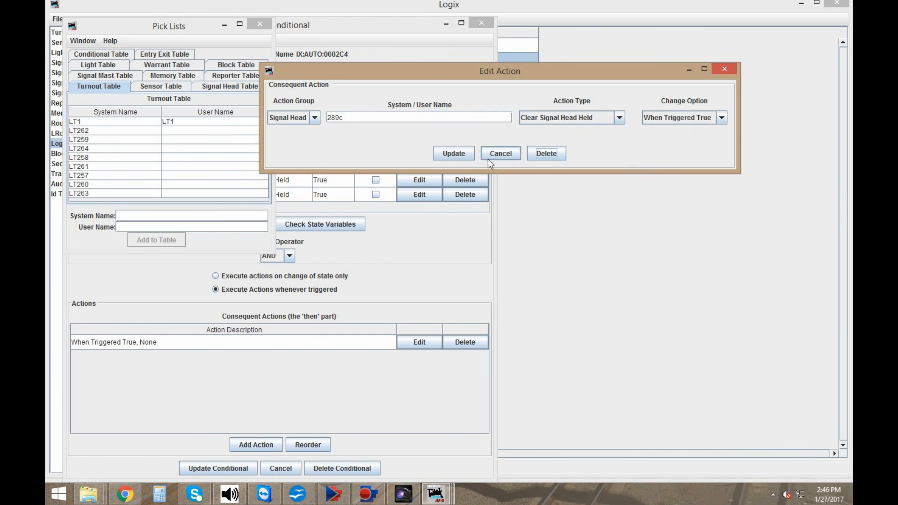
pyautogui.click(451, 155)
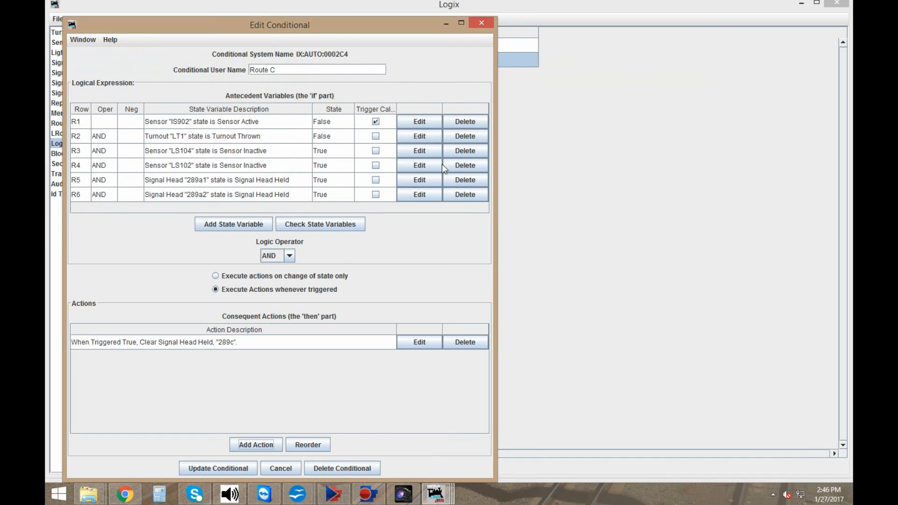
# - Save the Route C conditional, finish editing the CP289 Logix and dismiss the save reminder
pyautogui.click(219, 468)
pyautogui.click(234, 420)
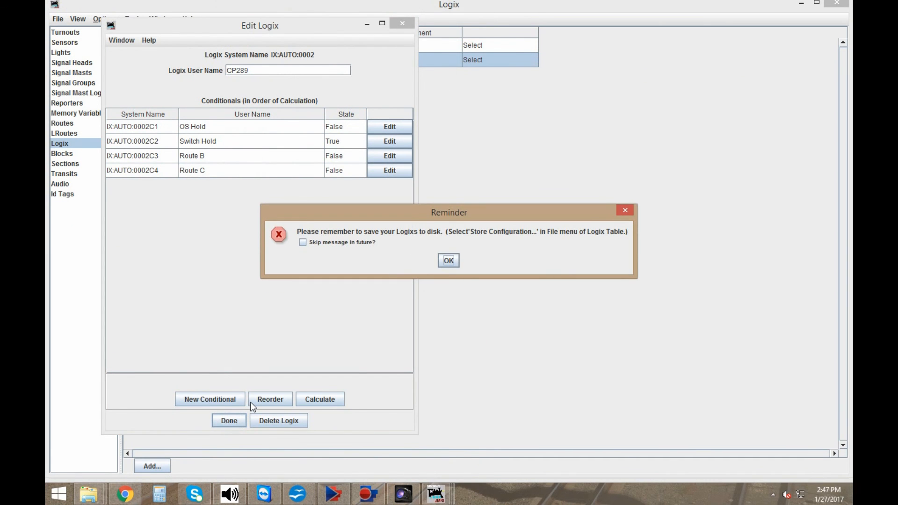
pyautogui.click(444, 258)
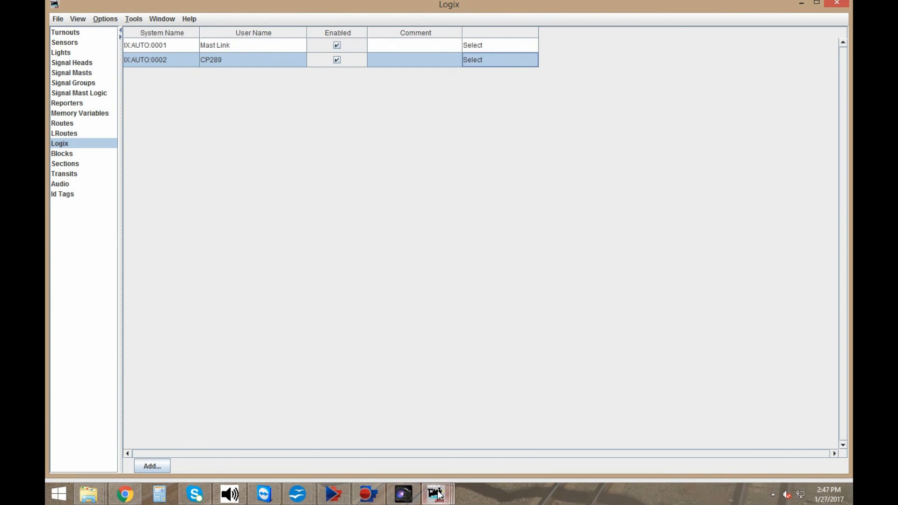
# - Test Route C in the Control Panel Editor by operating the turnout and the siding's signal sensor icon, and check the signals in My Layout
pyautogui.moveTo(435, 493)
pyautogui.click(456, 439)
pyautogui.click(456, 170)
pyautogui.click(409, 171)
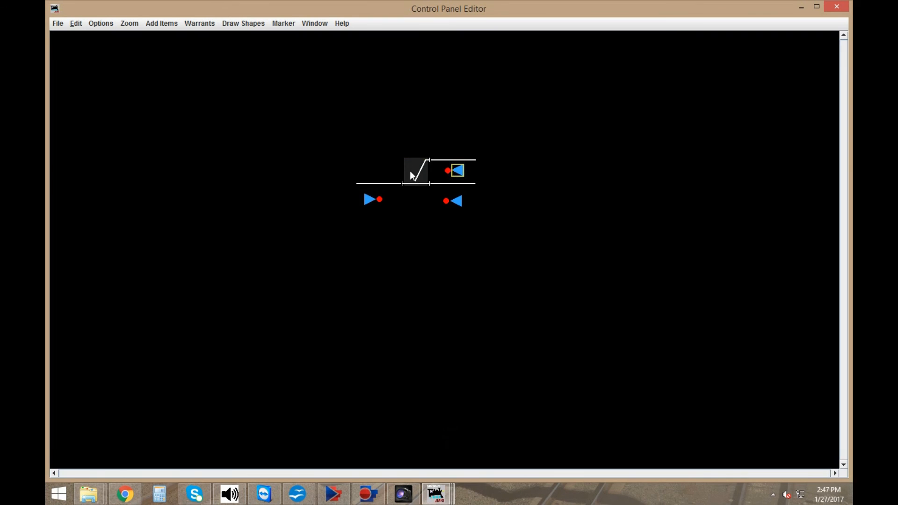
pyautogui.click(457, 170)
pyautogui.moveTo(434, 493)
pyautogui.click(334, 434)
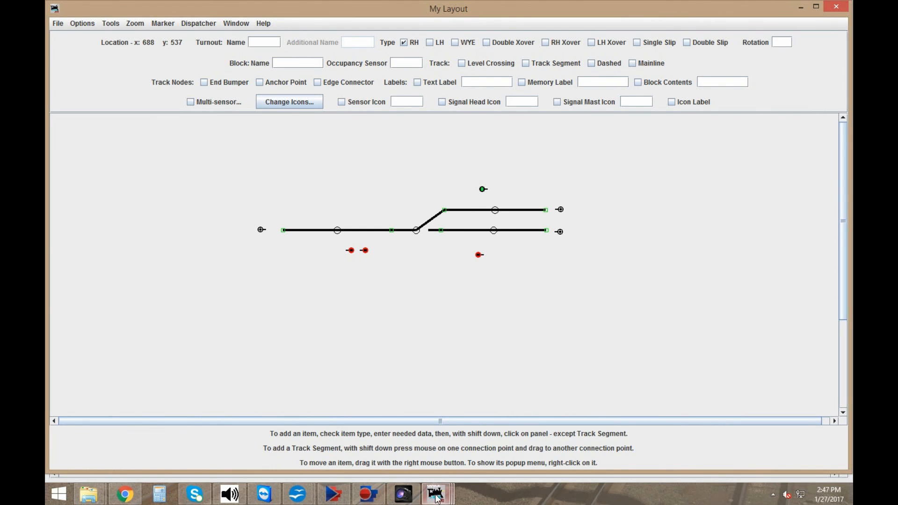
# - Return to the Control Panel Editor and operate the turnout again to change its position
pyautogui.moveTo(437, 494)
pyautogui.click(433, 447)
pyautogui.click(415, 171)
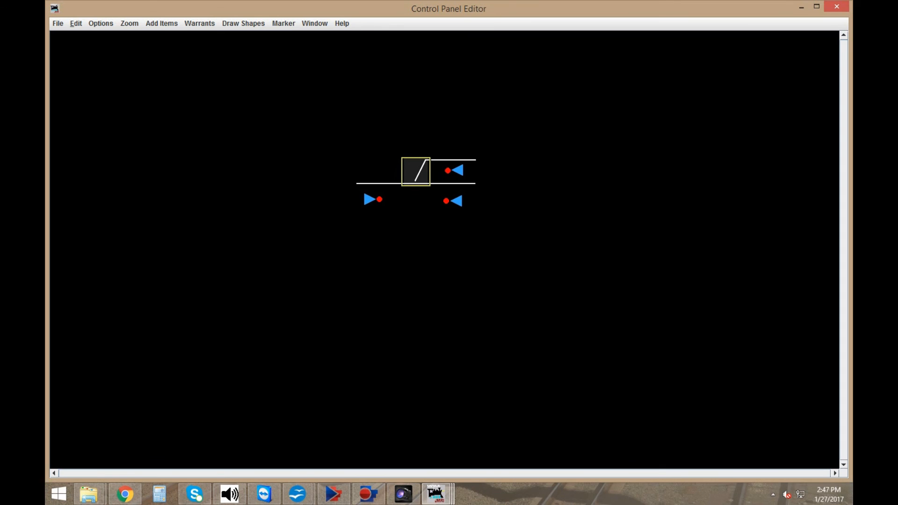
pyautogui.hotkey('alt', 'Tab')
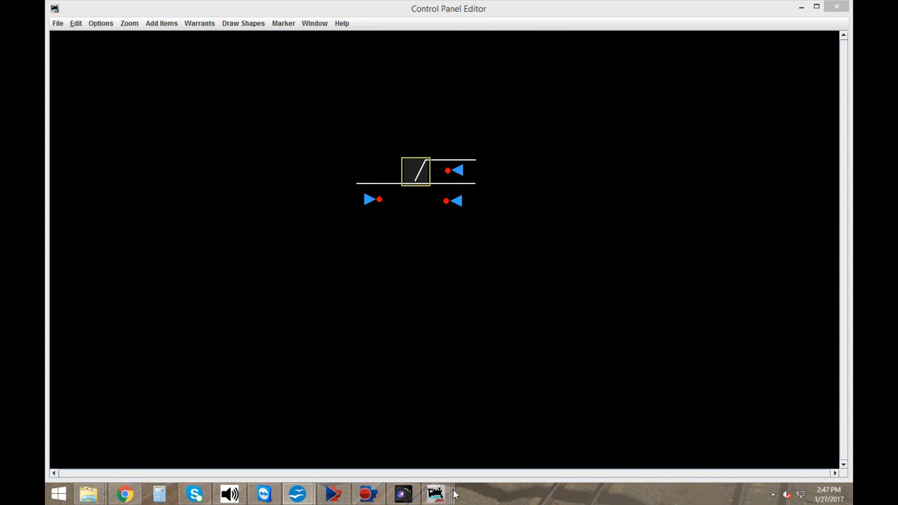
# - Return to the Logix table, reopen CP289 for editing and create a new conditional with the user name Route A Main
pyautogui.moveTo(437, 494)
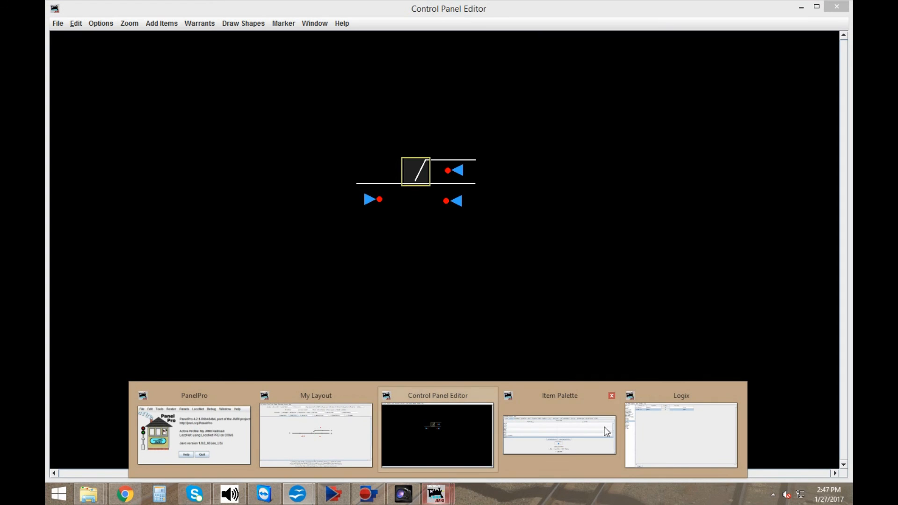
pyautogui.click(646, 424)
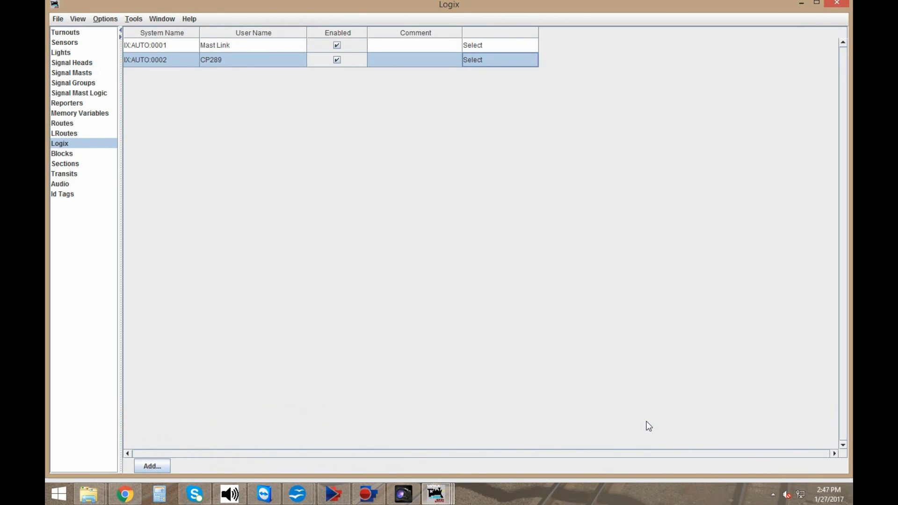
pyautogui.click(481, 60)
pyautogui.click(484, 82)
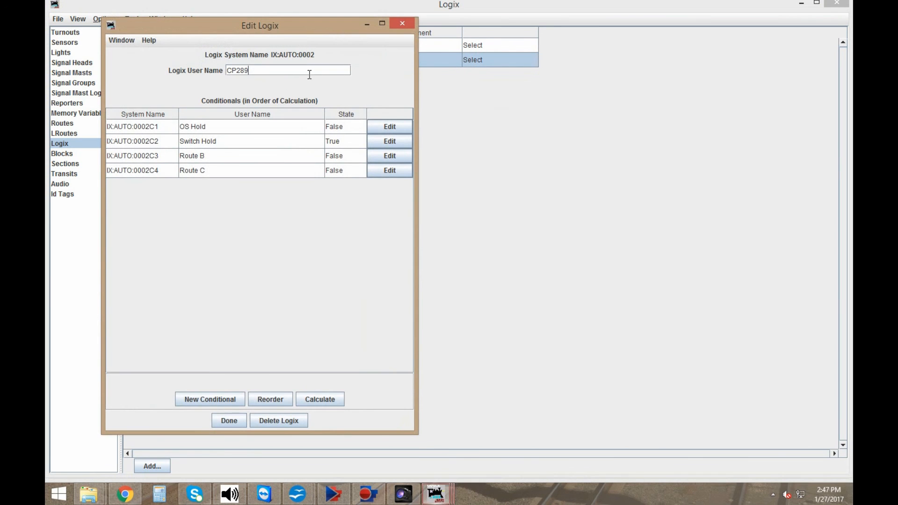
pyautogui.click(235, 399)
pyautogui.click(285, 70)
pyautogui.write('Route')
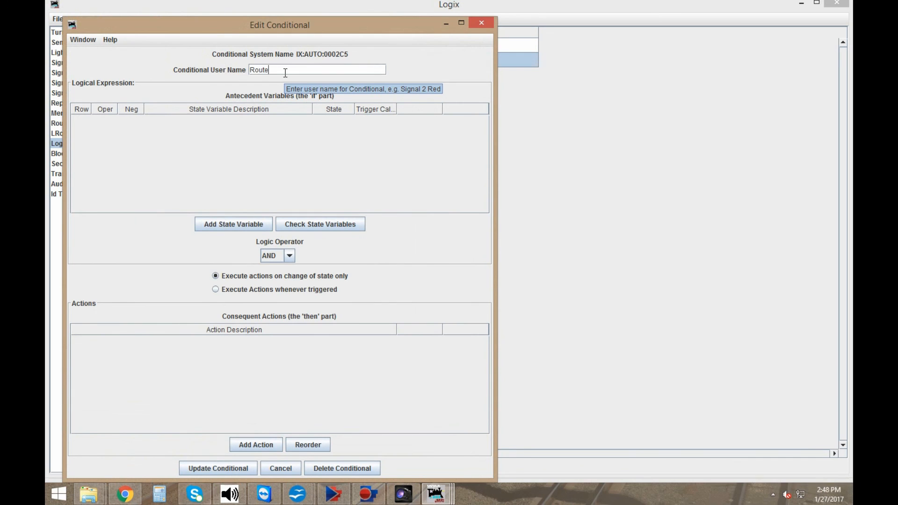
pyautogui.write(' A Main')
# - Add a state variable to the Route A Main conditional requiring sensor IS900 to be Active
pyautogui.click(240, 225)
pyautogui.click(320, 94)
pyautogui.click(316, 118)
pyautogui.click(315, 94)
pyautogui.write('IS900')
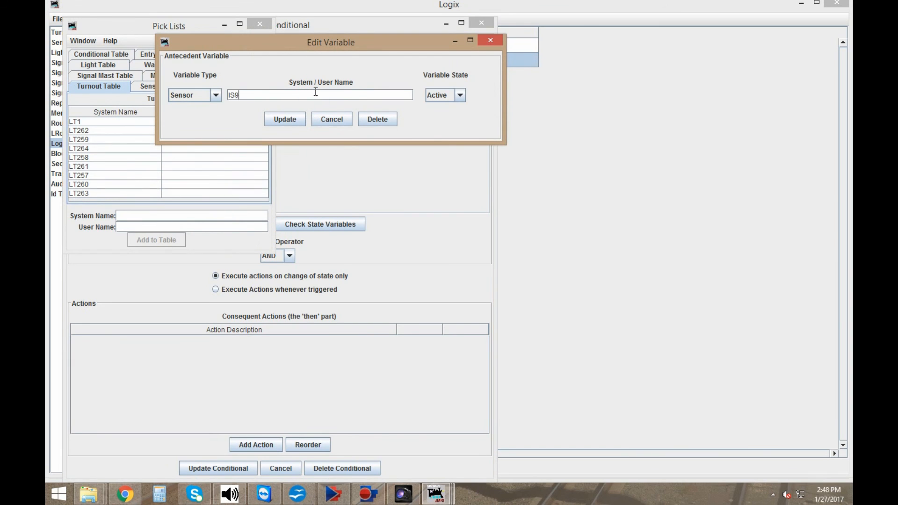
pyautogui.click(285, 119)
# - Add a second state variable to Route A Main requiring turnout LT1 to be Closed
pyautogui.click(240, 225)
pyautogui.click(293, 99)
pyautogui.click(305, 124)
pyautogui.click(309, 94)
pyautogui.click(460, 95)
pyautogui.click(444, 117)
pyautogui.click(285, 120)
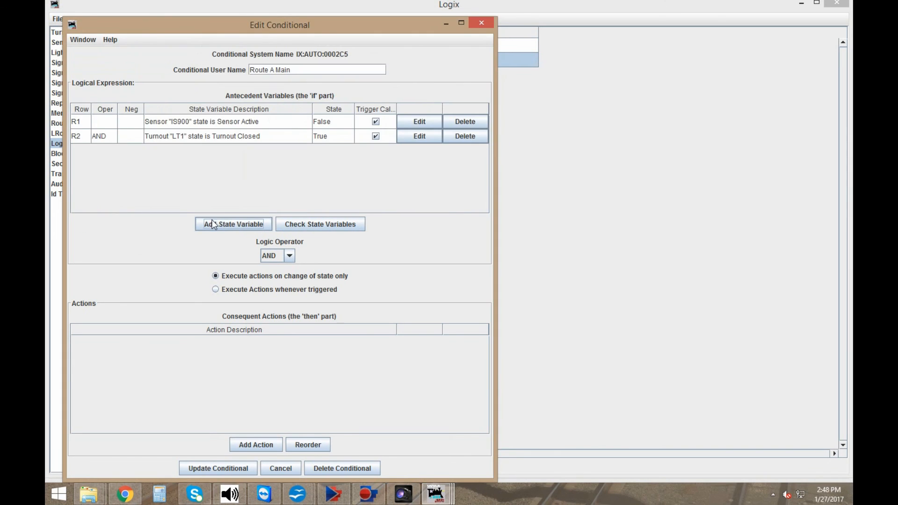
# - Add a third state variable to Route A Main requiring sensor LS104 to be Inactive
pyautogui.click(236, 223)
pyautogui.click(307, 95)
pyautogui.click(304, 119)
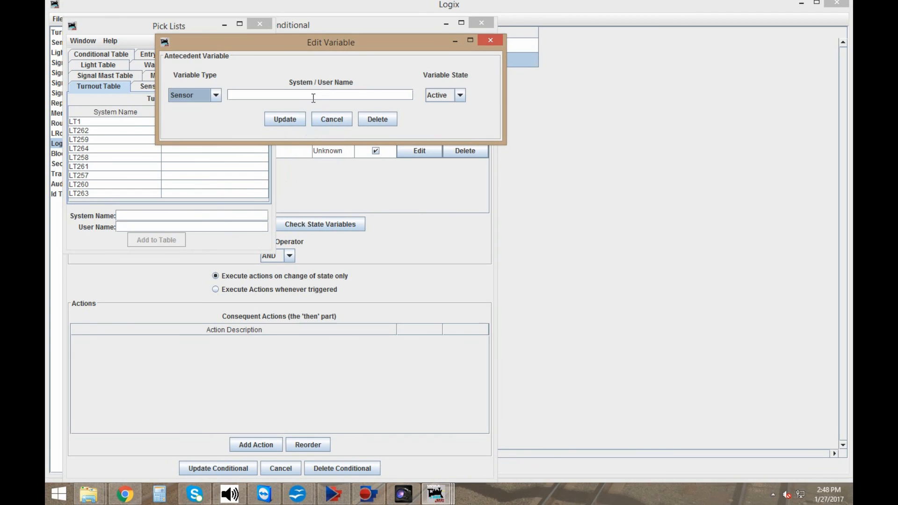
pyautogui.write('LS104')
pyautogui.click(439, 108)
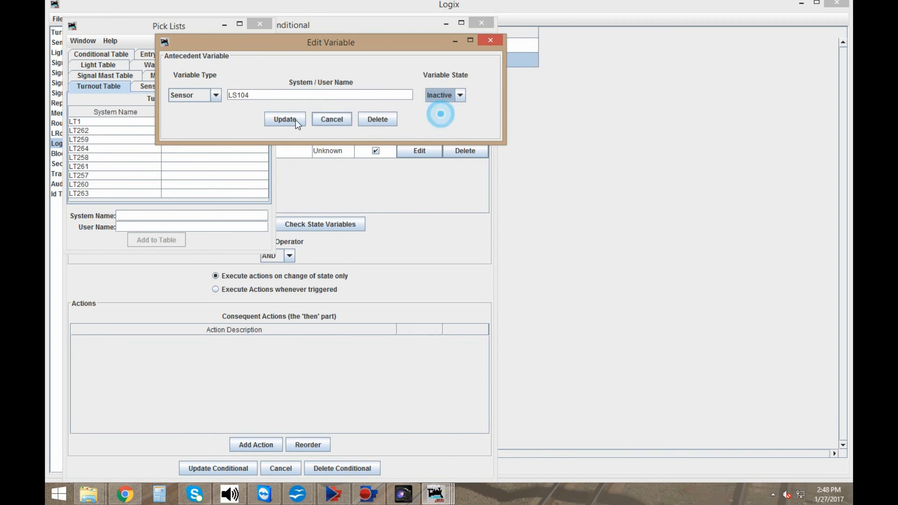
pyautogui.click(290, 119)
# - Add a fourth state variable to Route A Main requiring sensor LS103 to be Inactive
pyautogui.click(251, 225)
pyautogui.click(318, 96)
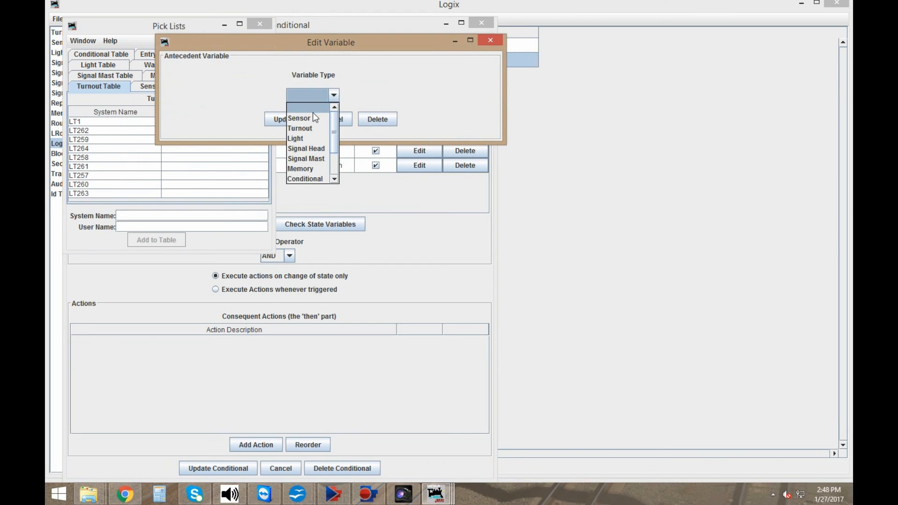
pyautogui.click(312, 112)
pyautogui.click(323, 96)
pyautogui.write('LS103')
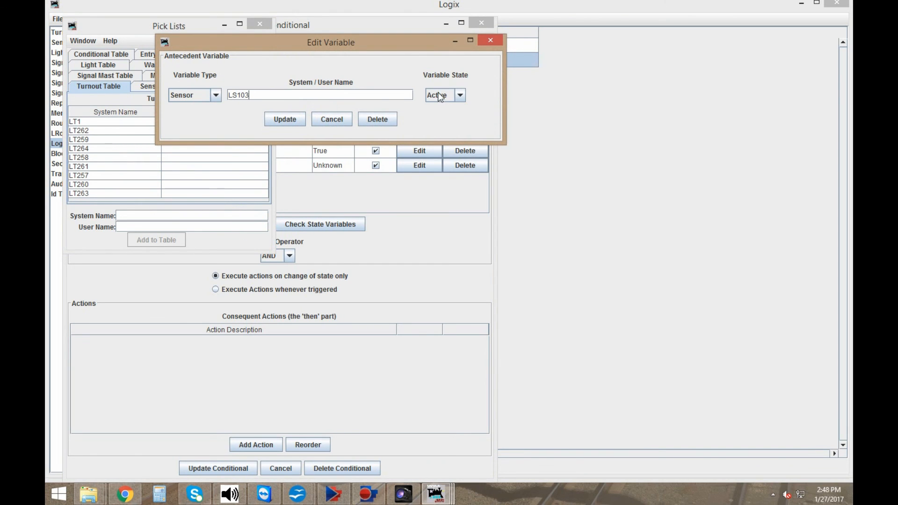
pyautogui.click(438, 95)
pyautogui.click(438, 116)
pyautogui.click(279, 117)
# - Add a fifth state variable to Route A Main requiring signal head 289b to be Held
pyautogui.click(258, 223)
pyautogui.click(294, 94)
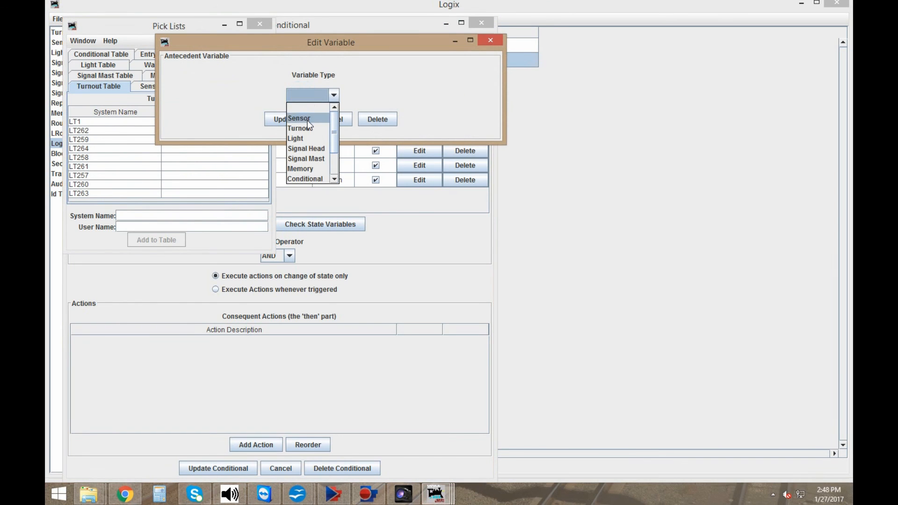
pyautogui.click(313, 147)
pyautogui.click(316, 95)
pyautogui.write('289b')
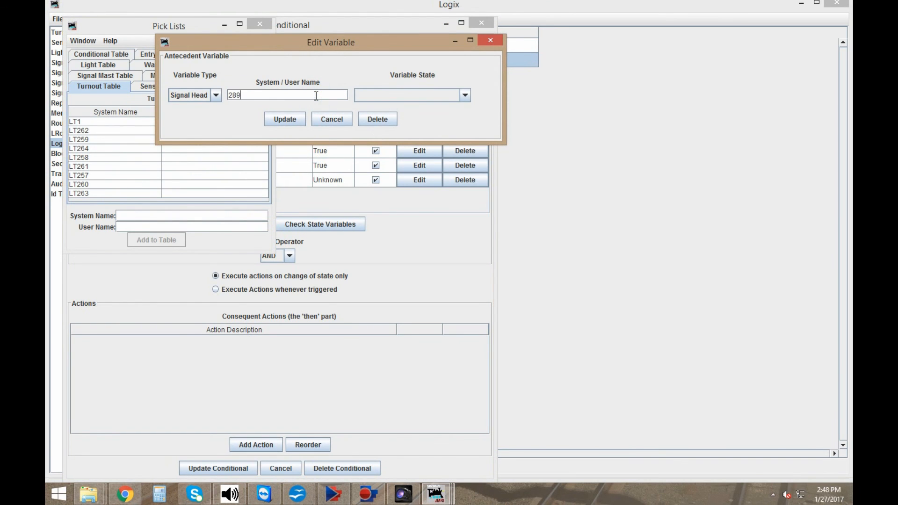
pyautogui.click(385, 98)
pyautogui.click(398, 128)
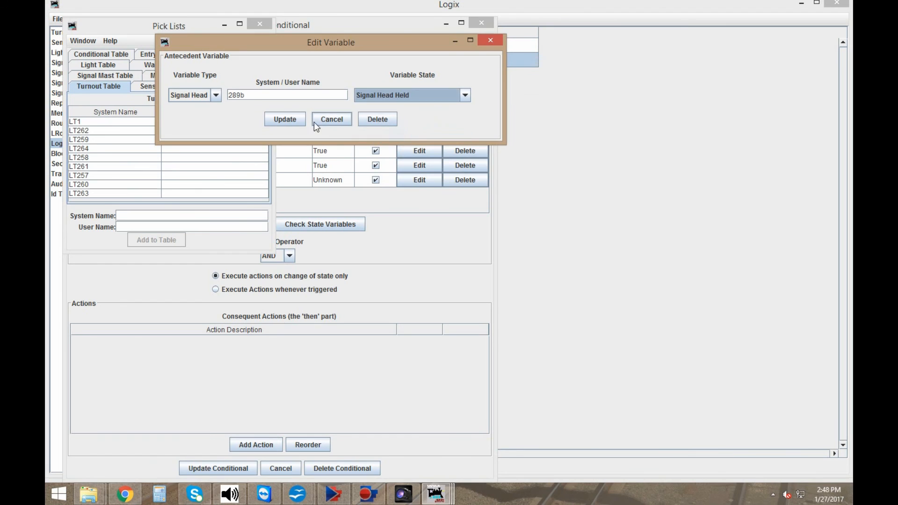
pyautogui.click(285, 119)
# - Disable calculation triggering for rows R2 to R5 of Route A Main and set actions to execute whenever triggered
pyautogui.click(376, 180)
pyautogui.click(375, 165)
pyautogui.click(377, 151)
pyautogui.click(274, 290)
# - Add a Clear Signal Head Held action for signal head 289a1 when triggered true, and save the Route A Main conditional
pyautogui.click(258, 450)
pyautogui.click(464, 119)
pyautogui.click(471, 166)
pyautogui.click(477, 116)
pyautogui.write('289a1')
pyautogui.click(622, 117)
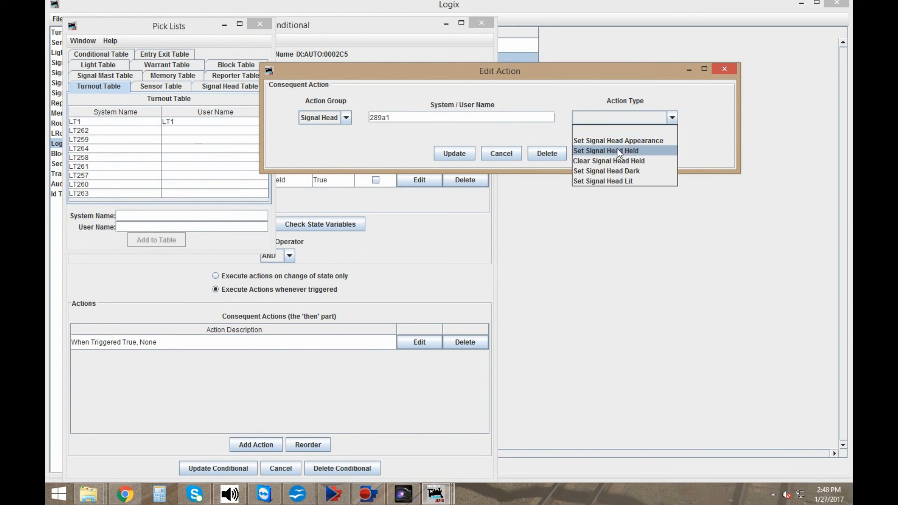
pyautogui.click(656, 160)
pyautogui.click(452, 153)
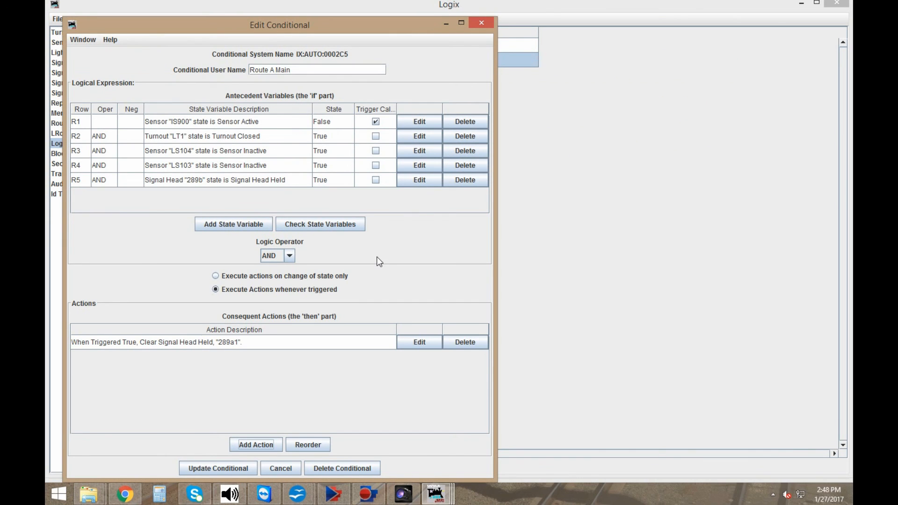
pyautogui.click(244, 466)
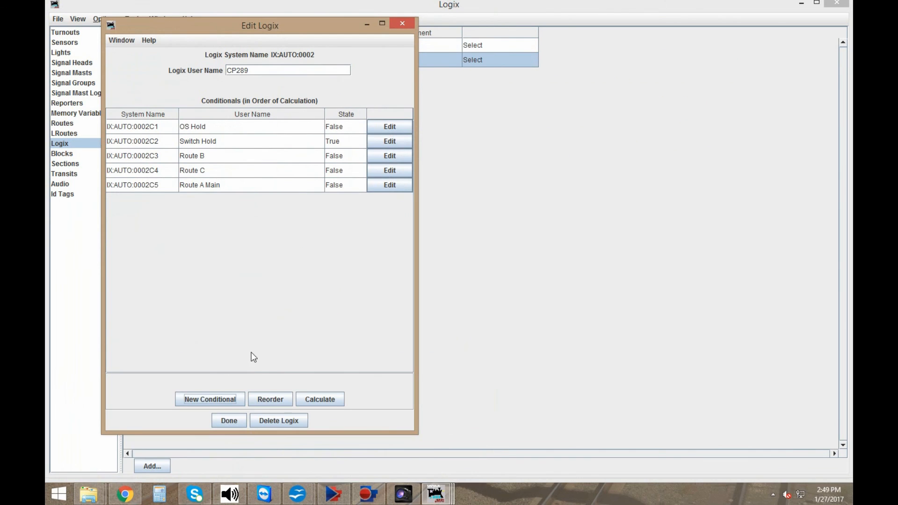
# - Create a conditional named Route A Siding with a first state variable requiring sensor IS900 to be Active
pyautogui.click(223, 399)
pyautogui.write('Route A Siding')
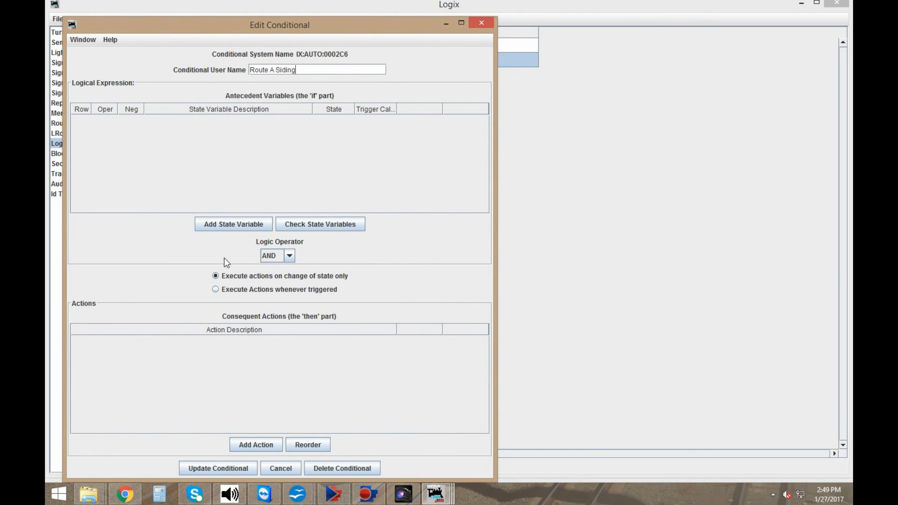
pyautogui.click(230, 224)
pyautogui.click(309, 95)
pyautogui.click(309, 116)
pyautogui.click(316, 95)
pyautogui.write('IS900')
pyautogui.click(285, 119)
# - Add a second state variable to Route A Siding requiring turnout LT1 to be Thrown
pyautogui.click(257, 223)
pyautogui.click(319, 96)
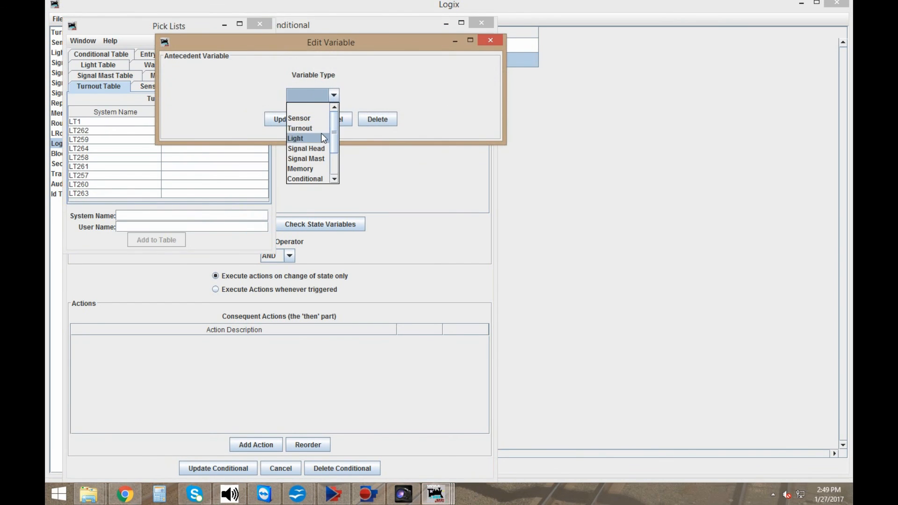
pyautogui.click(306, 128)
pyautogui.click(327, 96)
pyautogui.write('LT1')
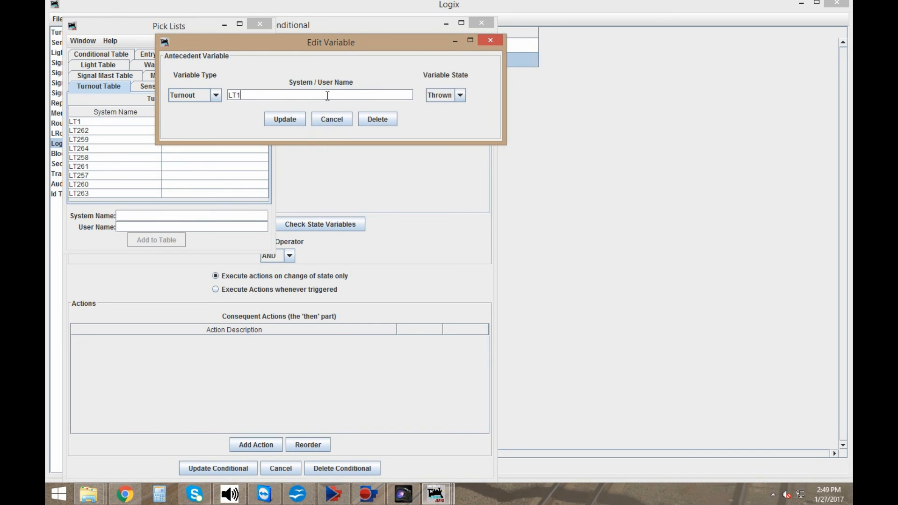
pyautogui.click(296, 119)
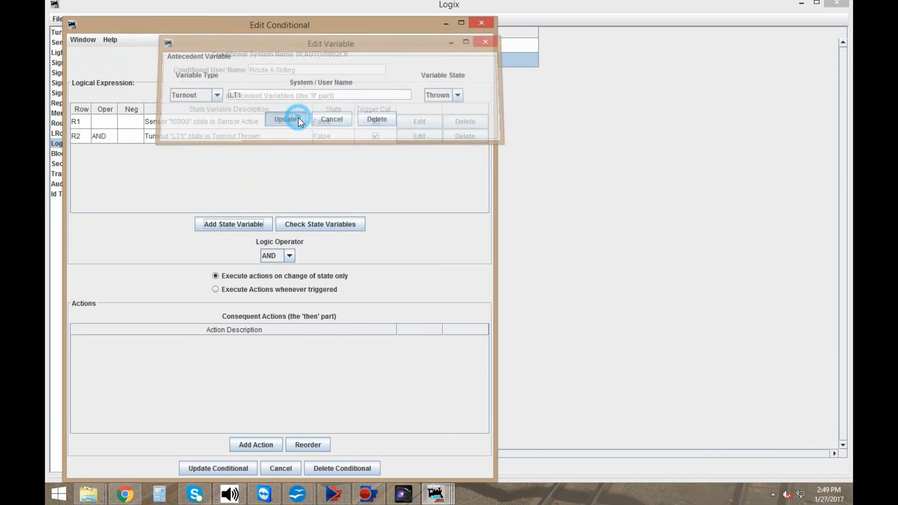
# - Add a third state variable to Route A Siding requiring sensor LS104 to be Inactive
pyautogui.click(234, 224)
pyautogui.click(323, 94)
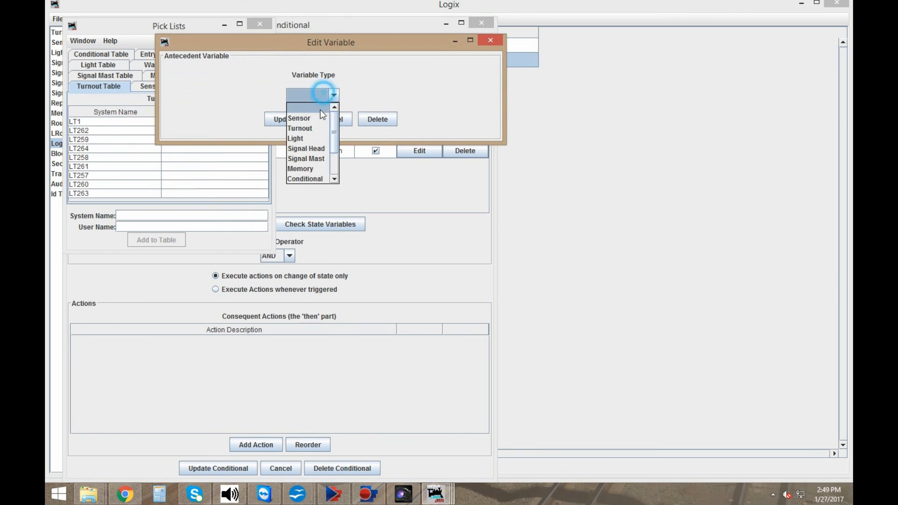
pyautogui.click(310, 116)
pyautogui.click(322, 95)
pyautogui.write('LS104')
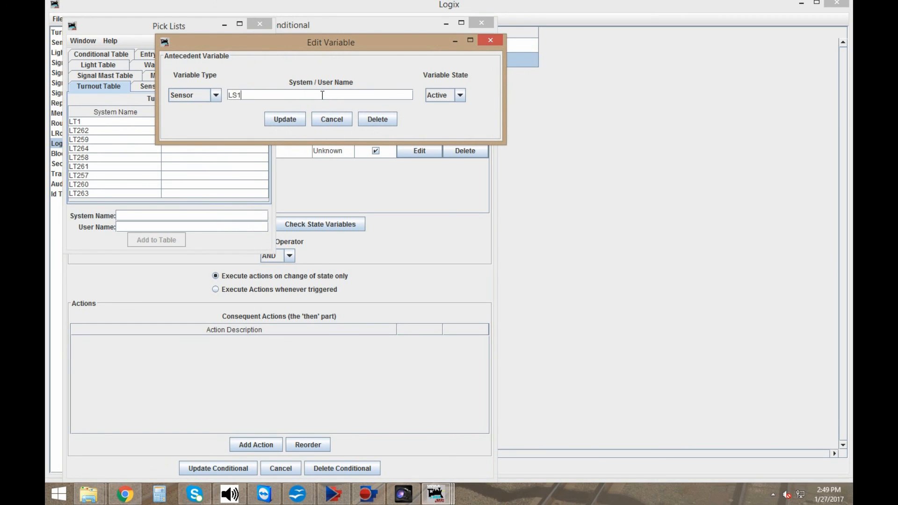
pyautogui.click(442, 95)
pyautogui.click(437, 117)
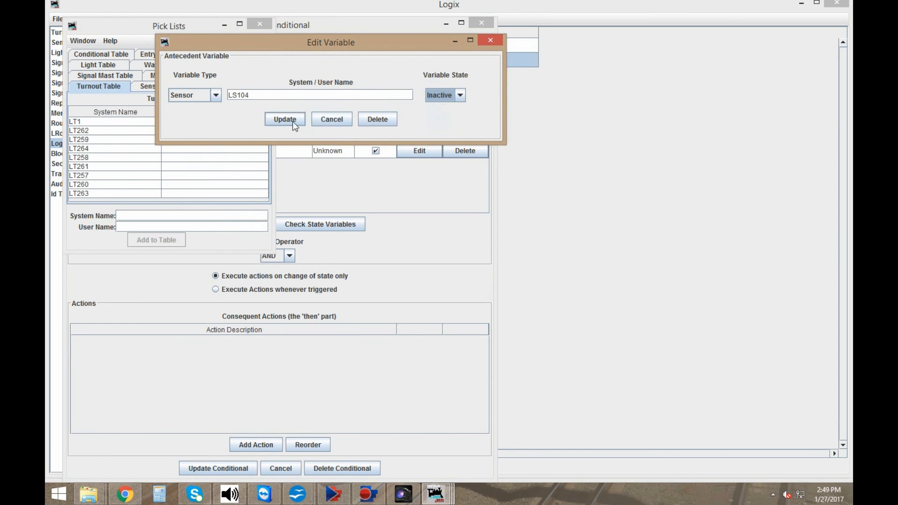
pyautogui.click(285, 119)
# - Add a fourth state variable to Route A Siding requiring sensor LS101 to be Inactive
pyautogui.click(255, 218)
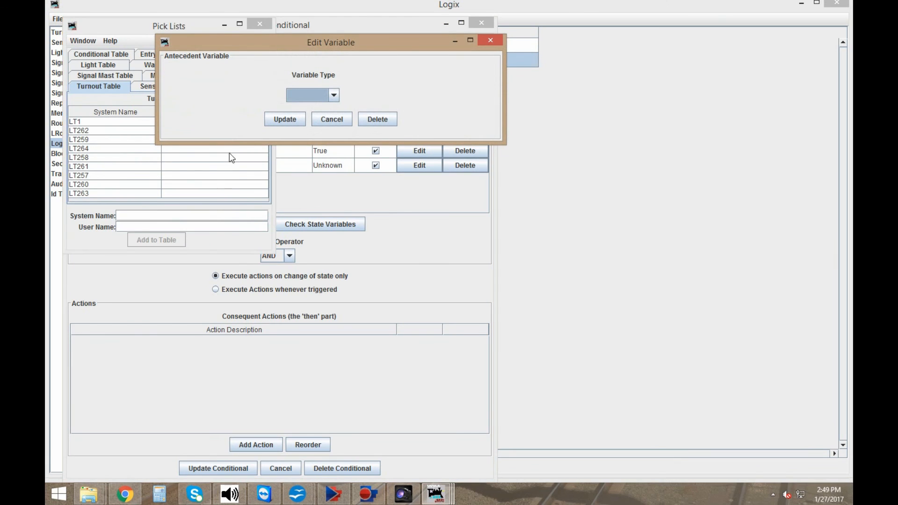
pyautogui.click(302, 96)
pyautogui.click(310, 119)
pyautogui.click(320, 95)
pyautogui.write('LS101')
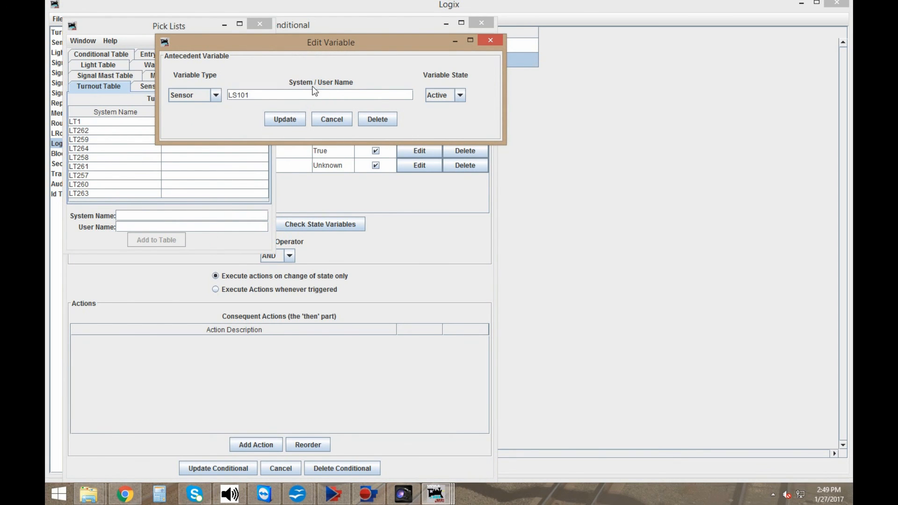
pyautogui.click(450, 99)
pyautogui.click(445, 117)
pyautogui.click(274, 119)
# - Add a fifth state variable to Route A Siding requiring signal head 289c to be Held
pyautogui.click(250, 225)
pyautogui.click(311, 96)
pyautogui.click(310, 148)
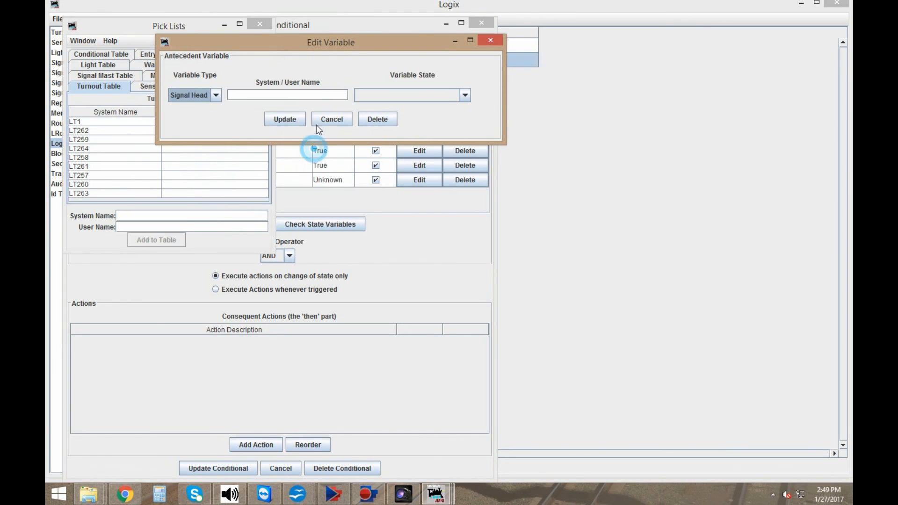
pyautogui.click(317, 94)
pyautogui.write('289c')
pyautogui.click(363, 96)
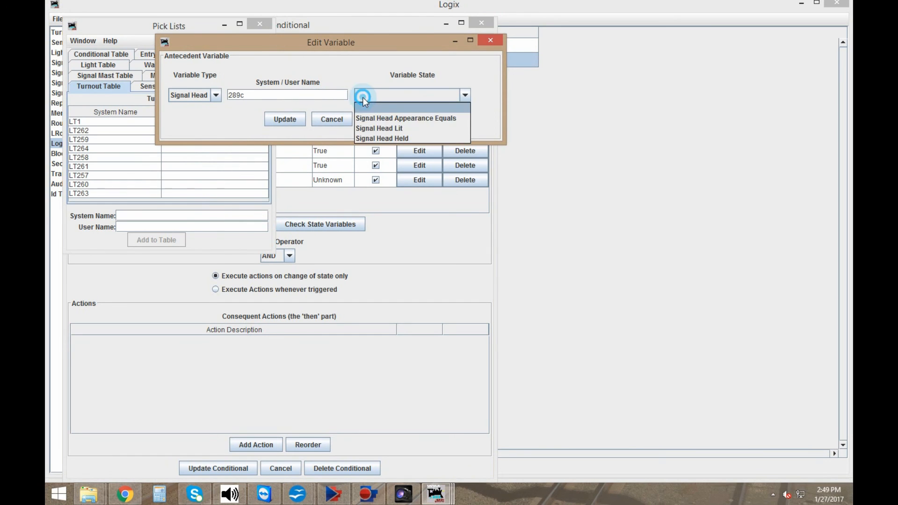
pyautogui.click(380, 137)
pyautogui.click(280, 120)
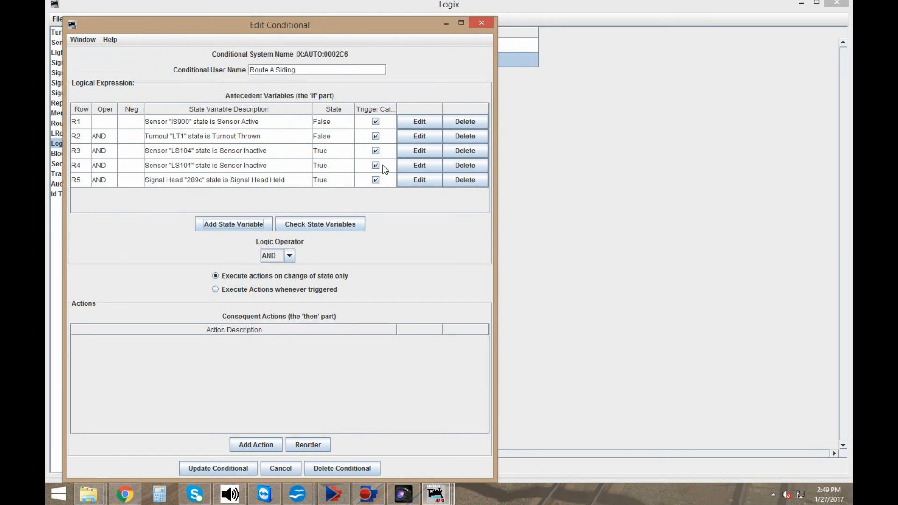
# - Disable calculation triggering for rows R2 to R5 of Route A Siding and set actions to execute whenever triggered
pyautogui.click(375, 180)
pyautogui.click(375, 165)
pyautogui.click(236, 289)
# - Add a Clear Signal Head Held action for signal head 289a2 when triggered true, then save Route A Siding and finish editing the Logix
pyautogui.click(260, 441)
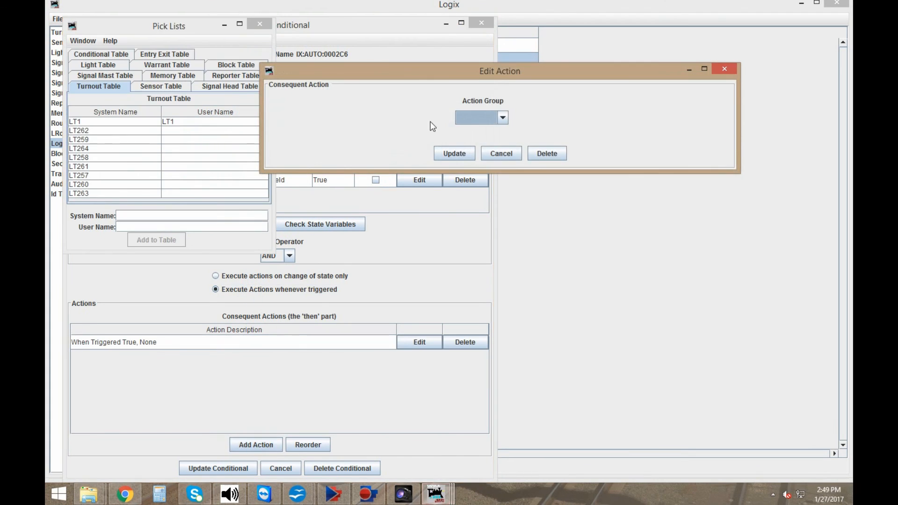
pyautogui.click(470, 117)
pyautogui.click(467, 171)
pyautogui.click(472, 118)
pyautogui.write('289a2')
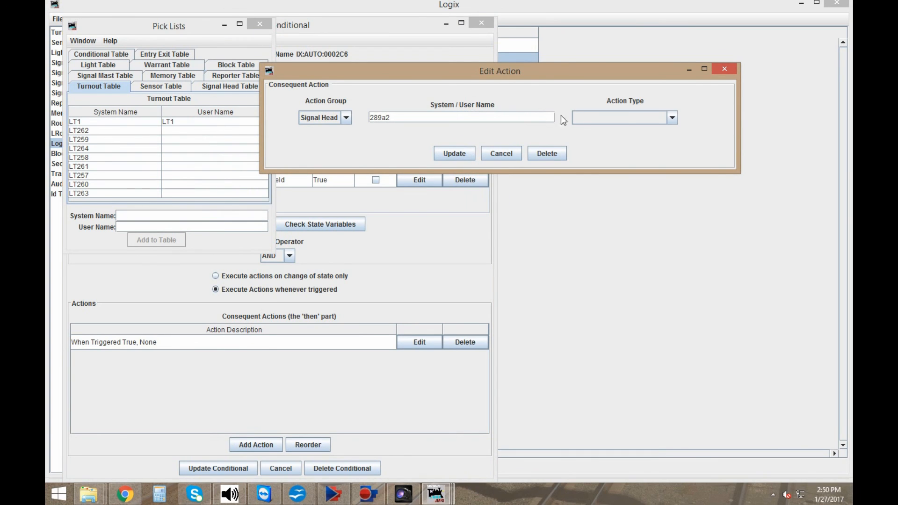
pyautogui.click(627, 120)
pyautogui.click(629, 161)
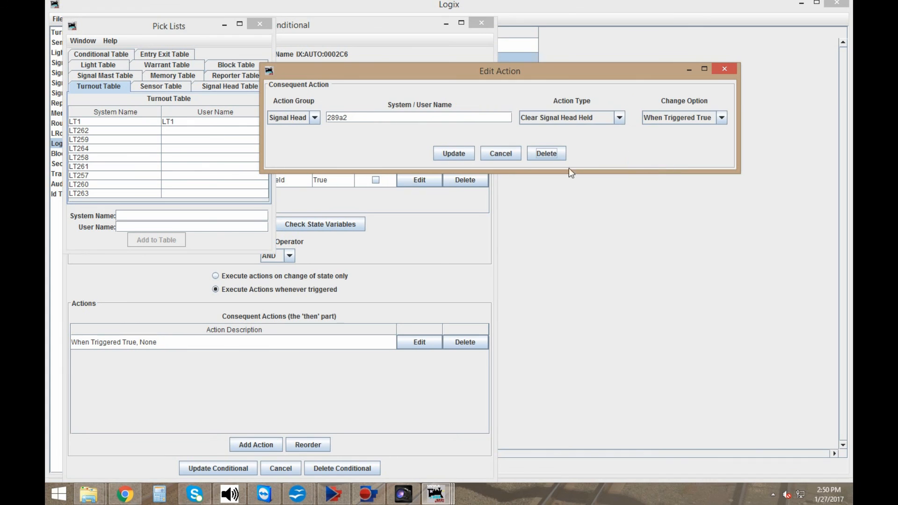
pyautogui.click(452, 156)
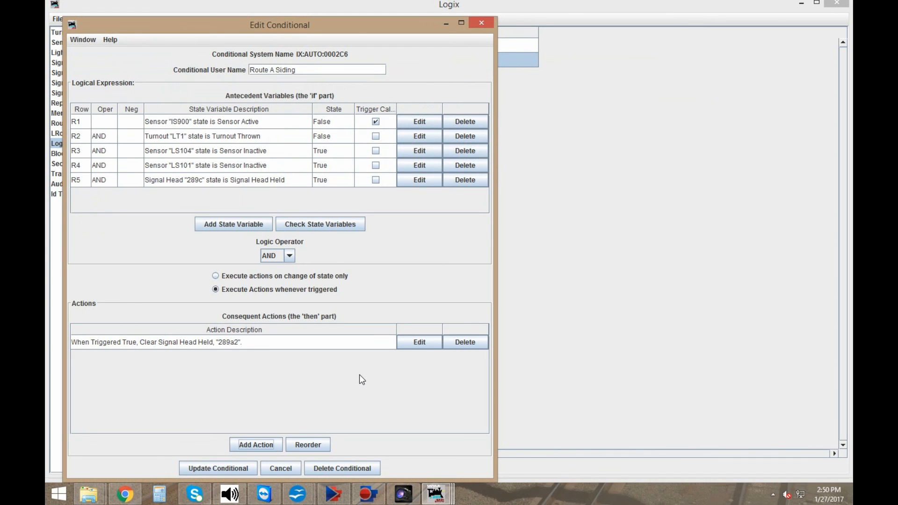
pyautogui.click(227, 471)
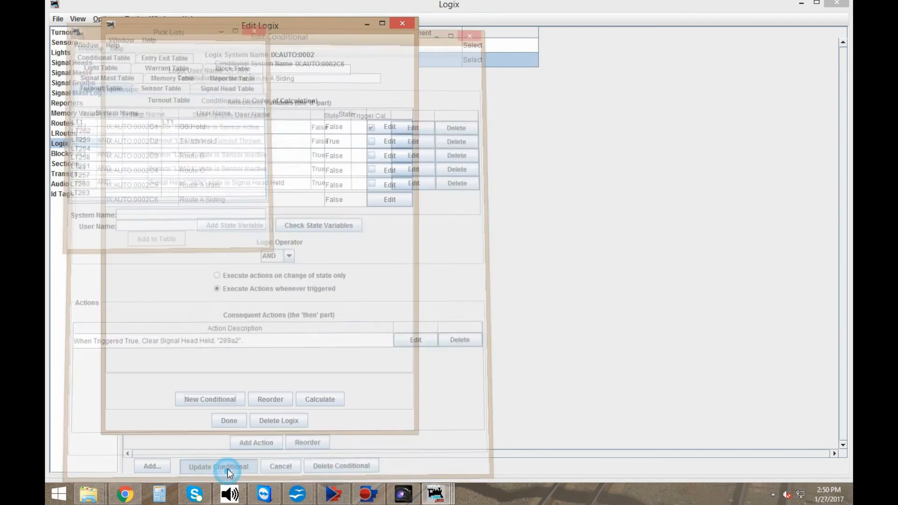
pyautogui.click(448, 260)
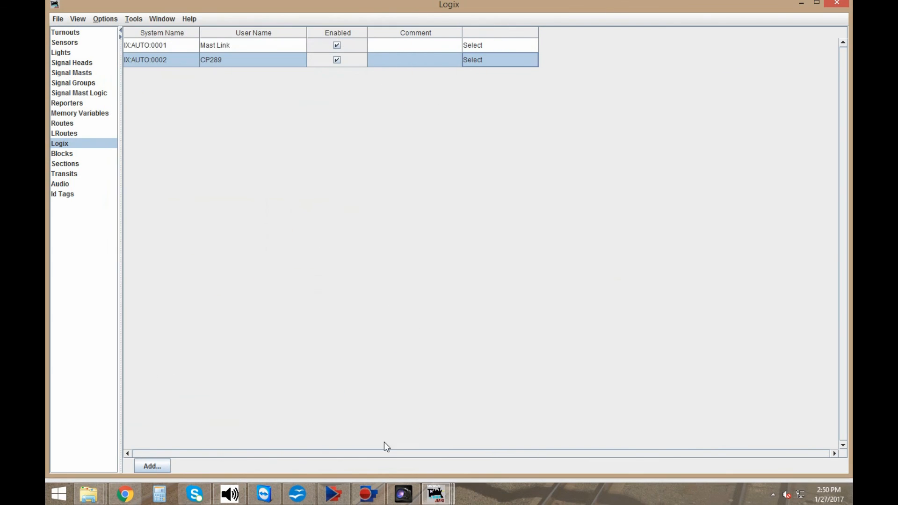
# - Activate the Route A sensor icon on the control panel with the turnout closed, and check the signal heads in My Layout
pyautogui.moveTo(436, 493)
pyautogui.click(448, 445)
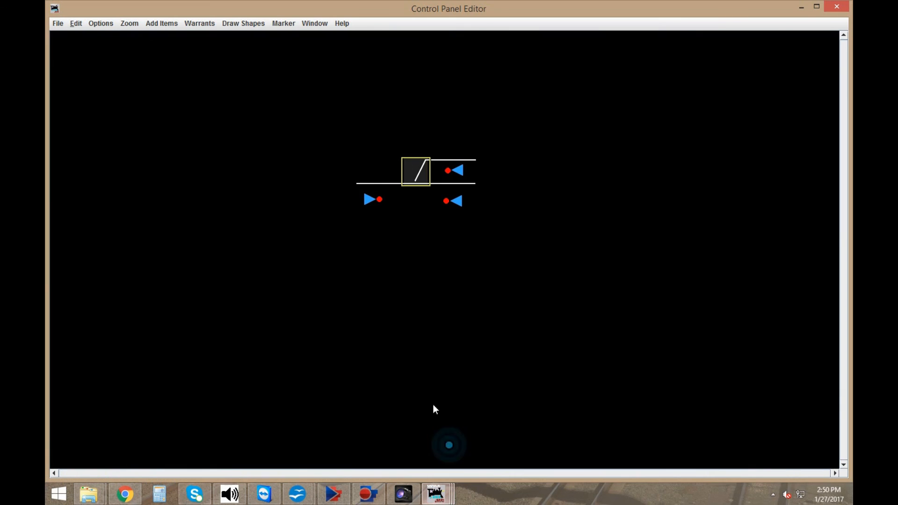
pyautogui.click(368, 200)
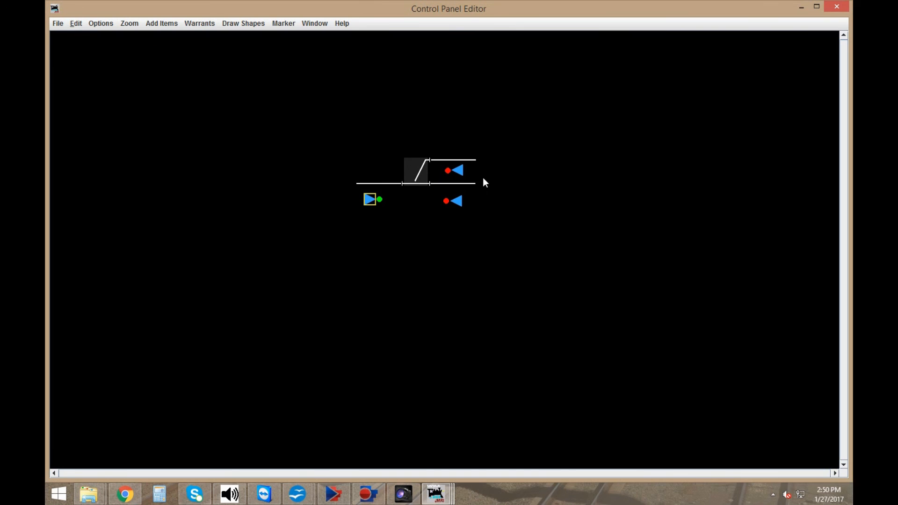
pyautogui.moveTo(440, 499)
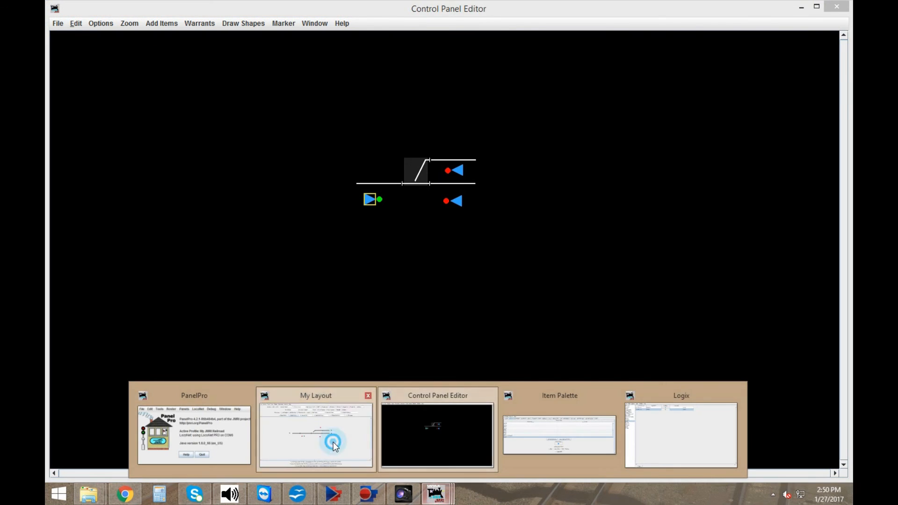
pyautogui.click(333, 442)
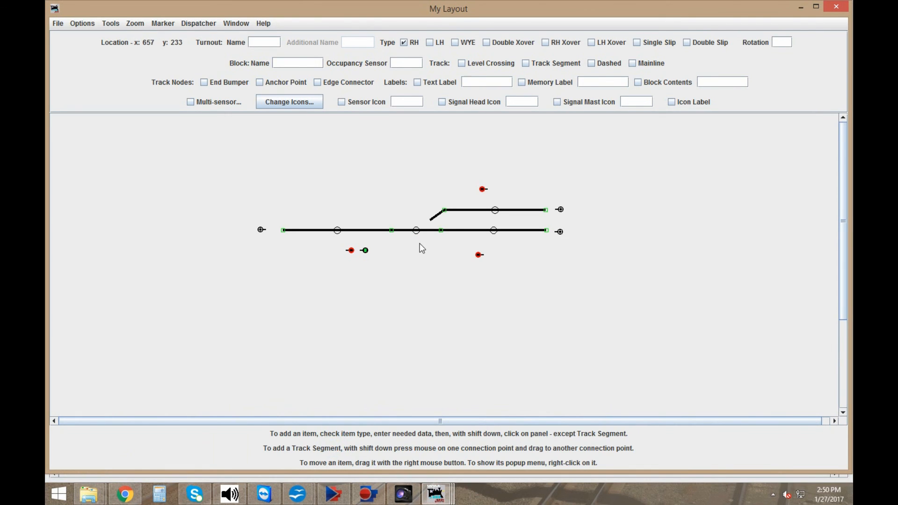
# - Throw the turnout on the control panel, activate the Route A sensor icon again, and check the signal heads in My Layout
pyautogui.moveTo(433, 499)
pyautogui.click(434, 439)
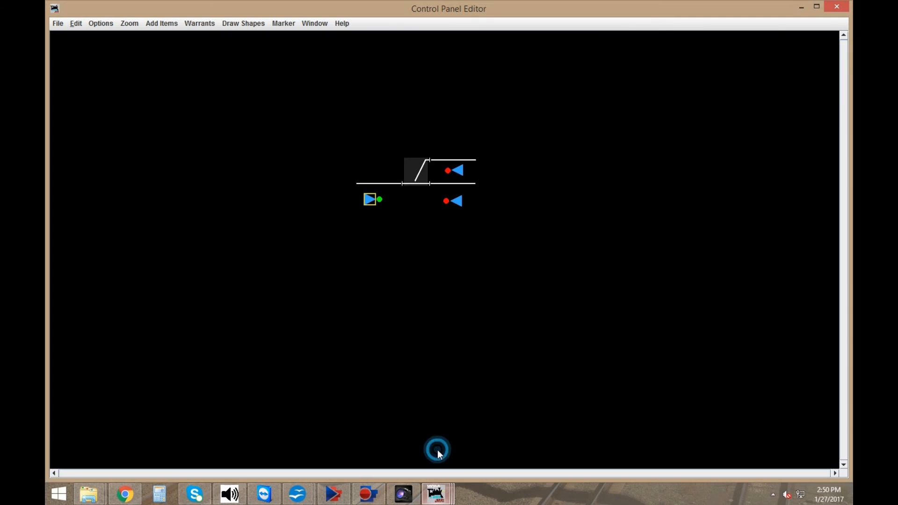
pyautogui.click(411, 168)
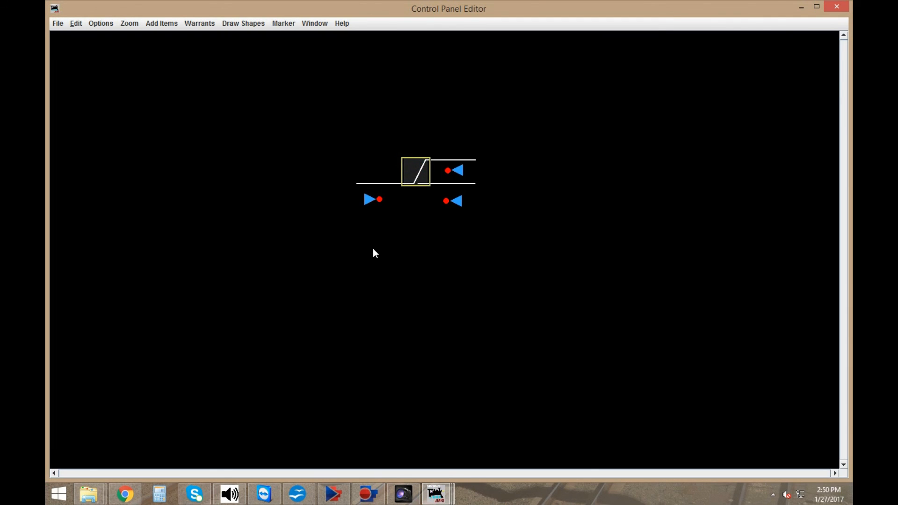
pyautogui.click(370, 204)
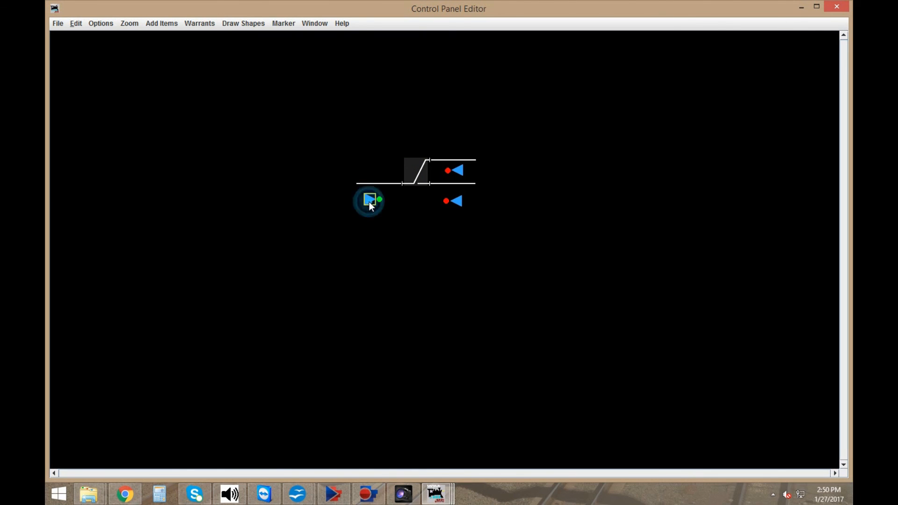
pyautogui.moveTo(434, 495)
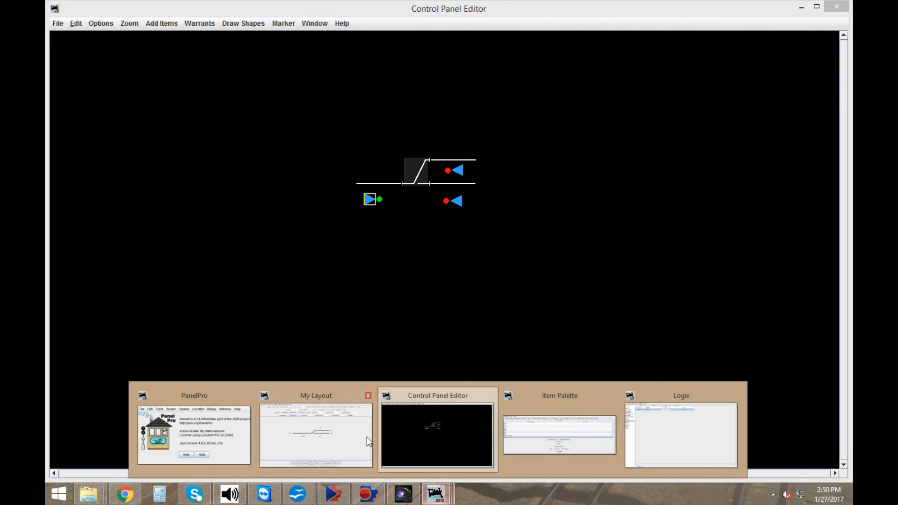
pyautogui.click(341, 437)
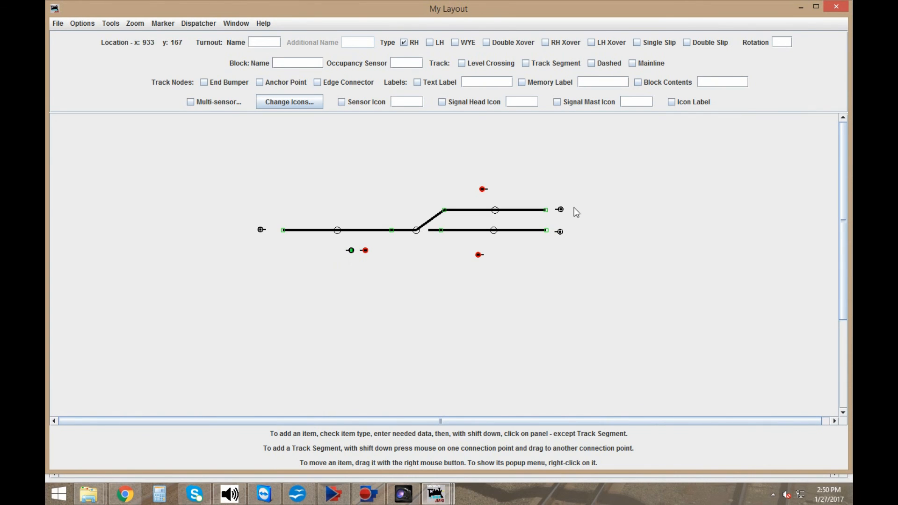
# - Try the siding and main opposing sensor icons on the control panel while Route A is cleared, and return the turnout to closed
pyautogui.moveTo(448, 492)
pyautogui.click(449, 440)
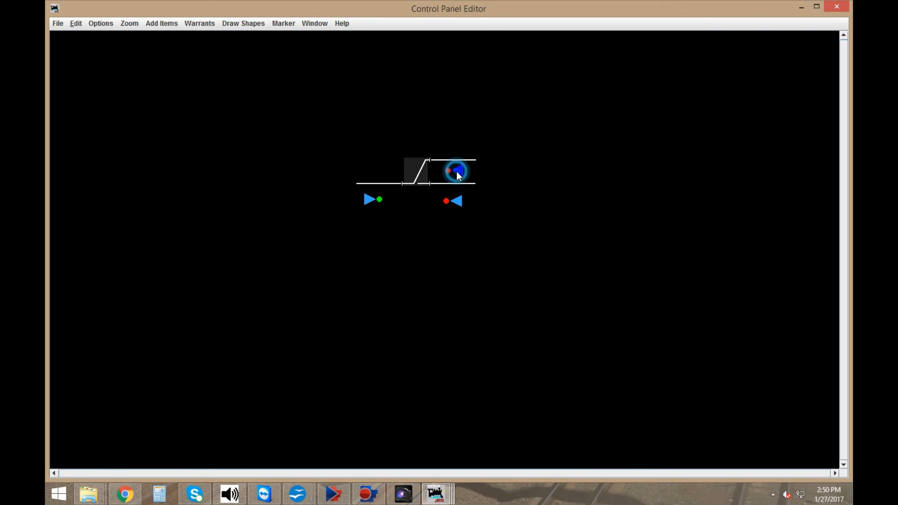
pyautogui.click(457, 205)
pyautogui.click(411, 167)
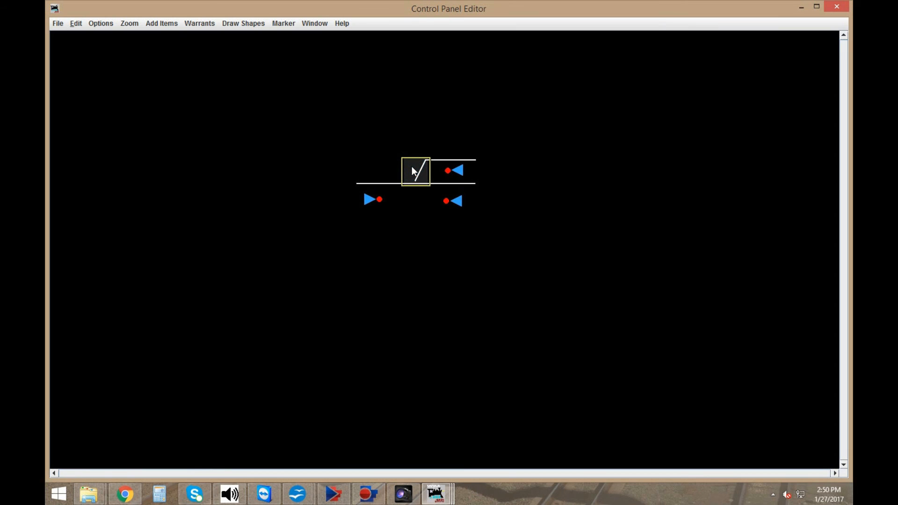
# - Activate the main track's opposing sensor icon on the control panel, and try the Route A sensor icon while that signal is cleared
pyautogui.click(459, 204)
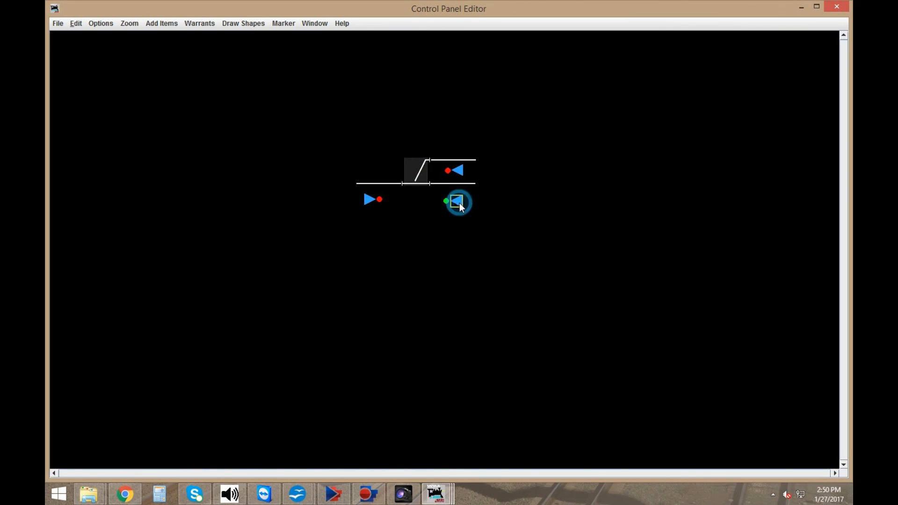
pyautogui.click(368, 202)
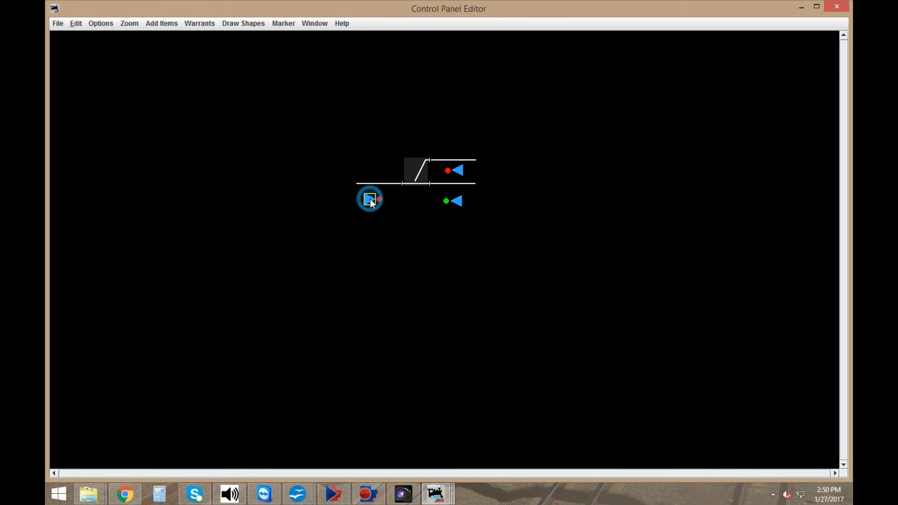
pyautogui.click(440, 270)
# - Create a text label reading "CP 289 - INA" with a white font color and place it above the turnout on the control panel
pyautogui.click(451, 497)
pyautogui.click(574, 436)
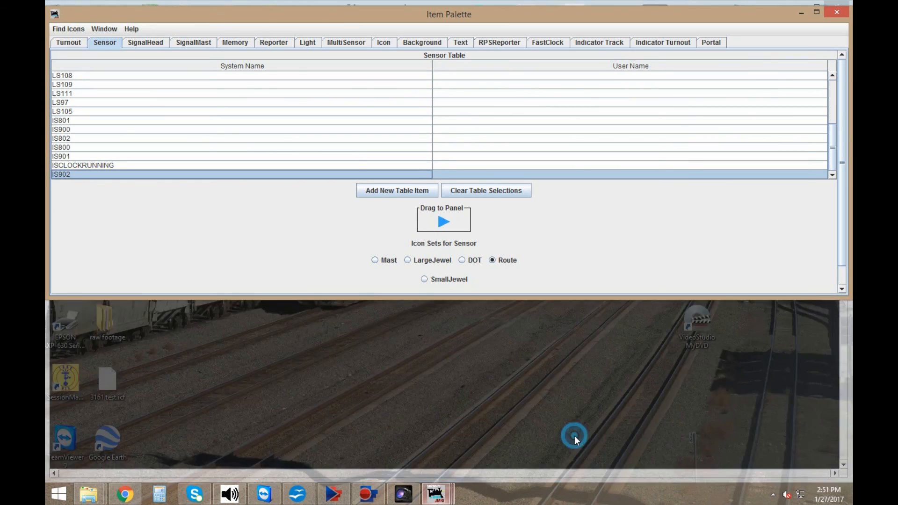
pyautogui.click(457, 42)
pyautogui.click(346, 143)
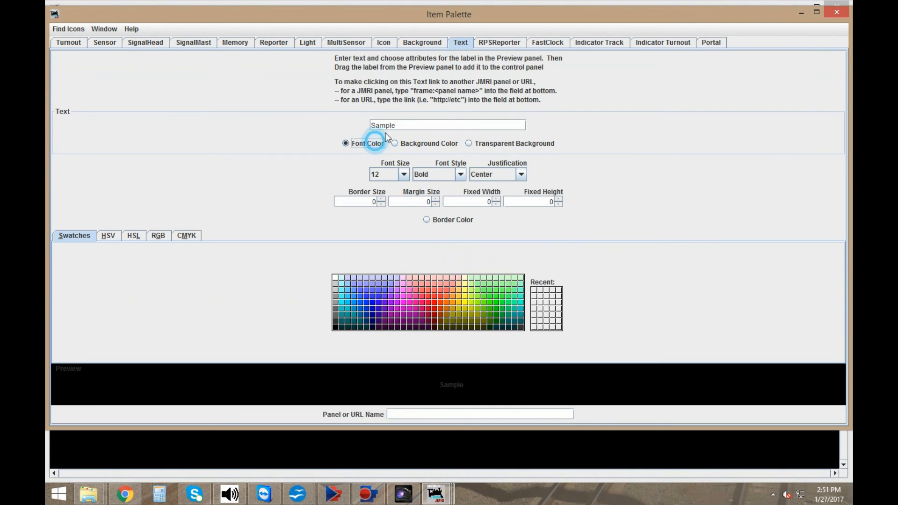
pyautogui.moveTo(396, 124); pyautogui.dragTo(353, 117)
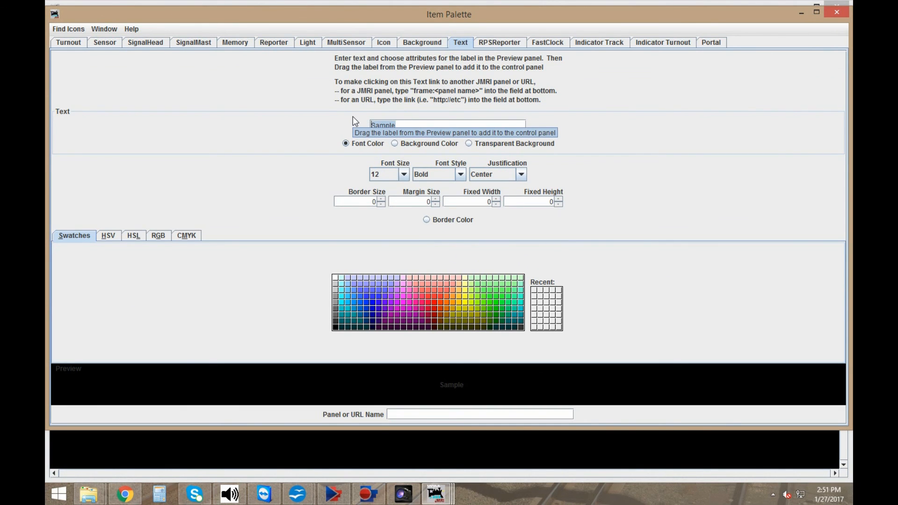
pyautogui.write('CP 289 - I')
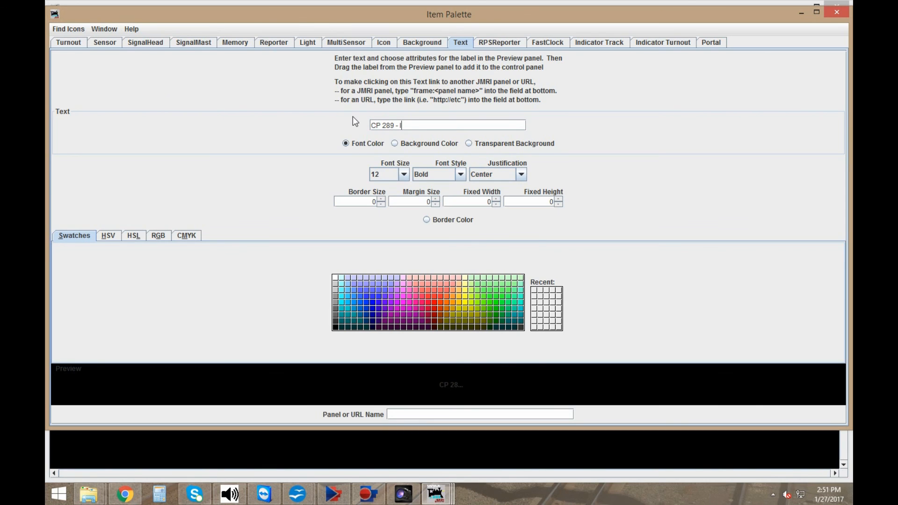
pyautogui.write('NA')
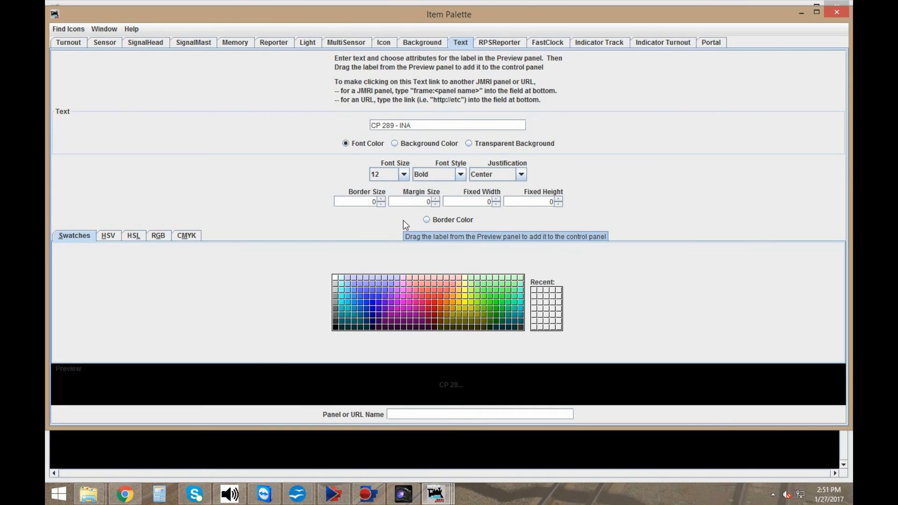
pyautogui.click(337, 277)
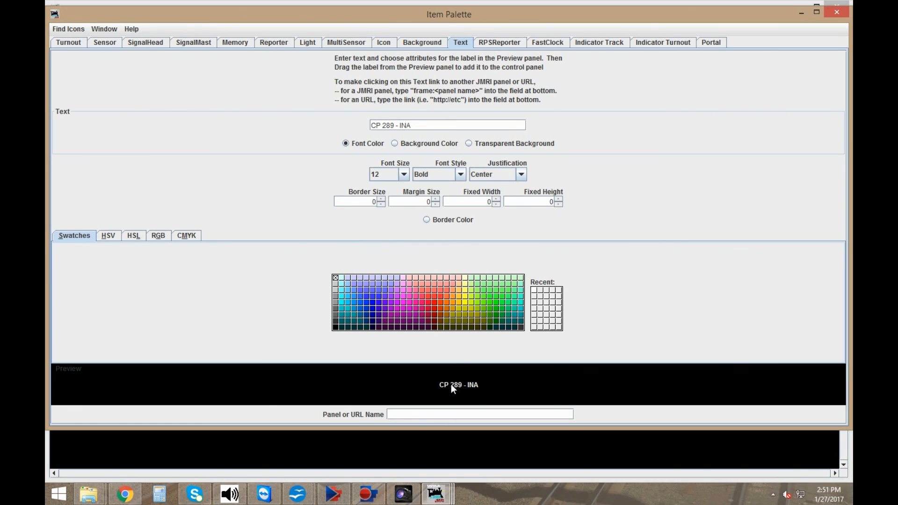
pyautogui.moveTo(451, 386); pyautogui.dragTo(428, 118)
pyautogui.click(493, 449)
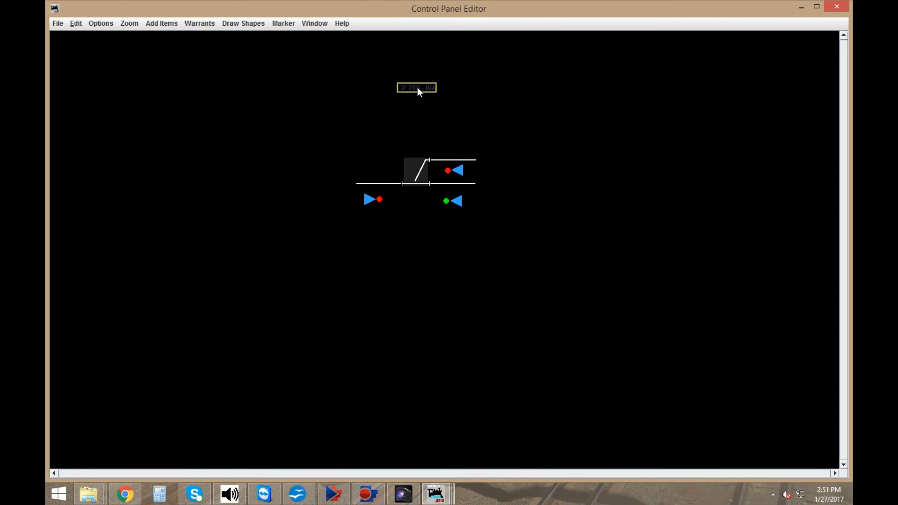
# - Set the font color of the placed "CP 289 - INA" label to white
pyautogui.rightClick(417, 92)
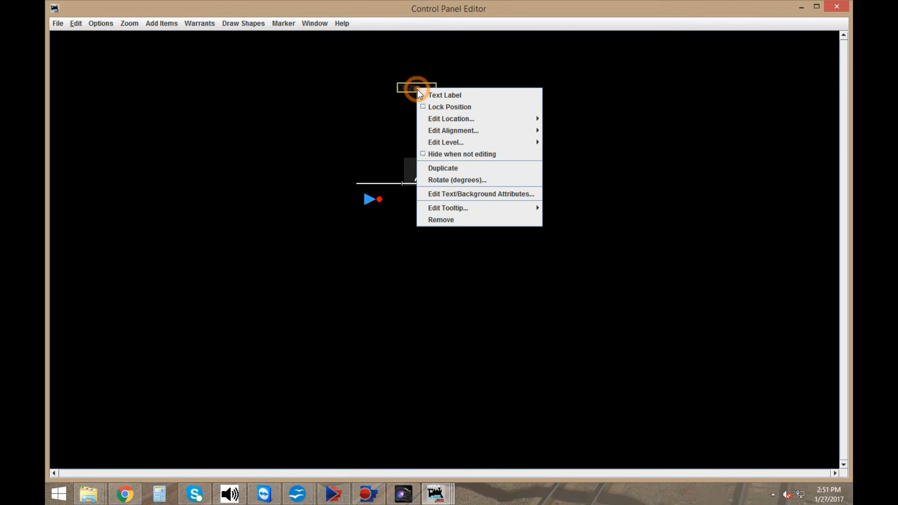
pyautogui.click(503, 193)
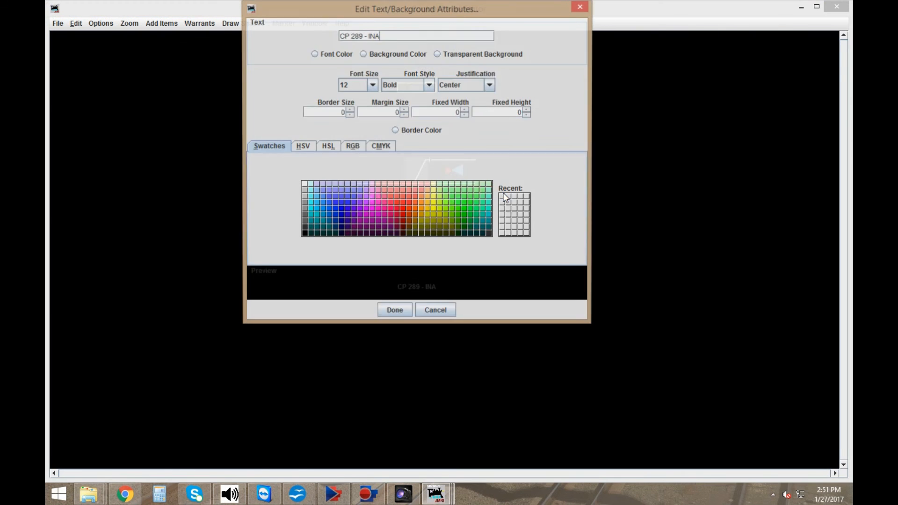
pyautogui.click(342, 54)
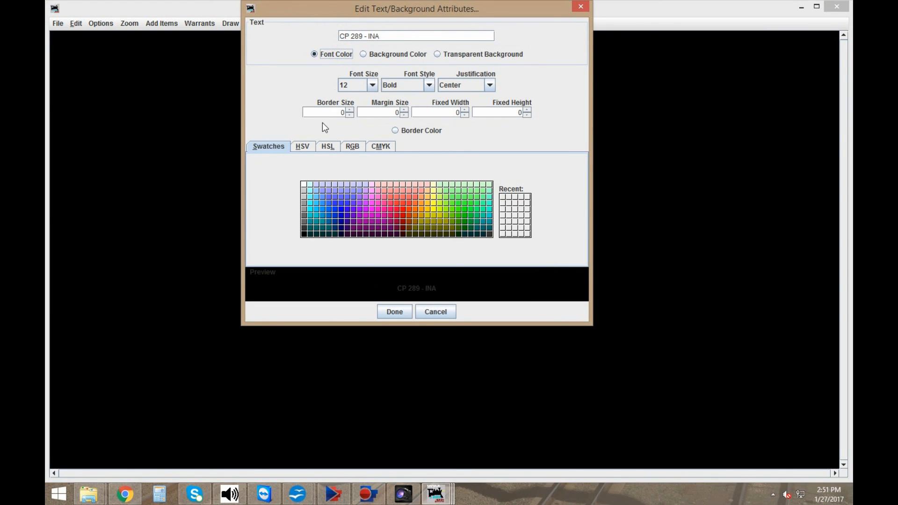
pyautogui.click(304, 185)
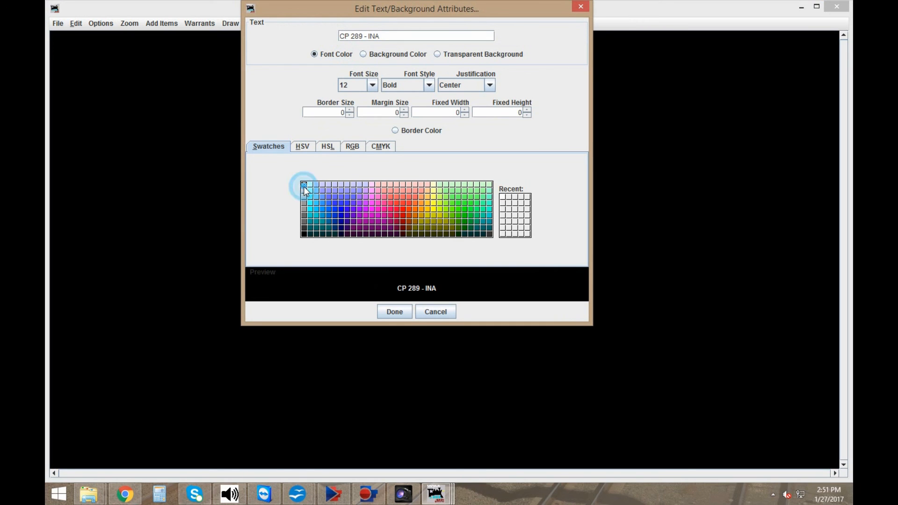
pyautogui.click(397, 310)
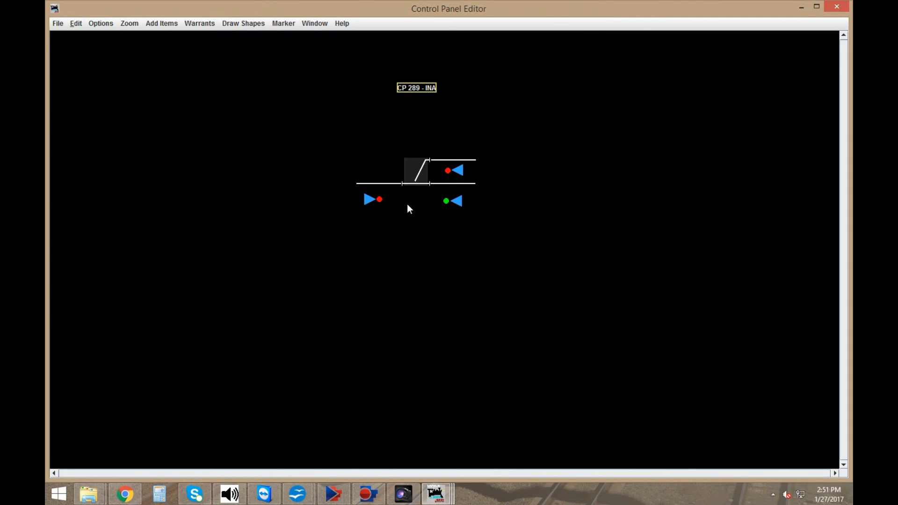
pyautogui.click(449, 79)
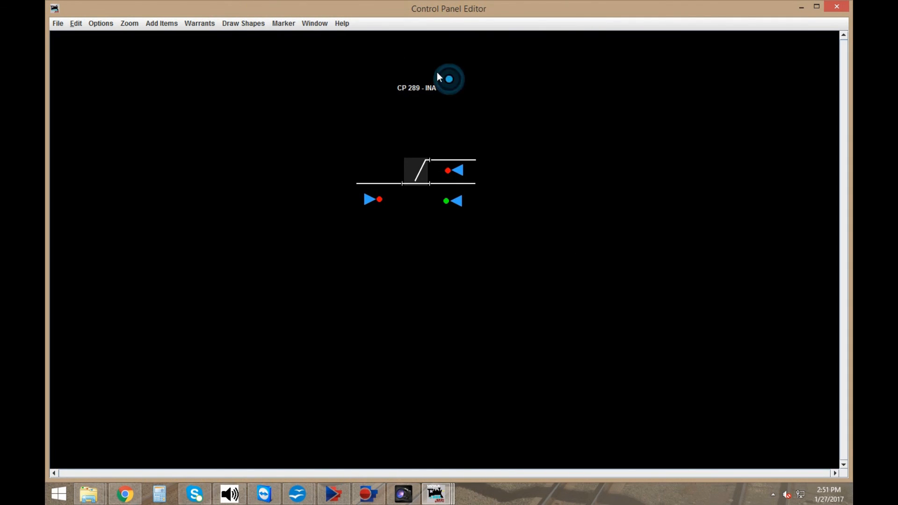
# - Set the font size of the "CP 289 - INA" label to 32
pyautogui.rightClick(416, 89)
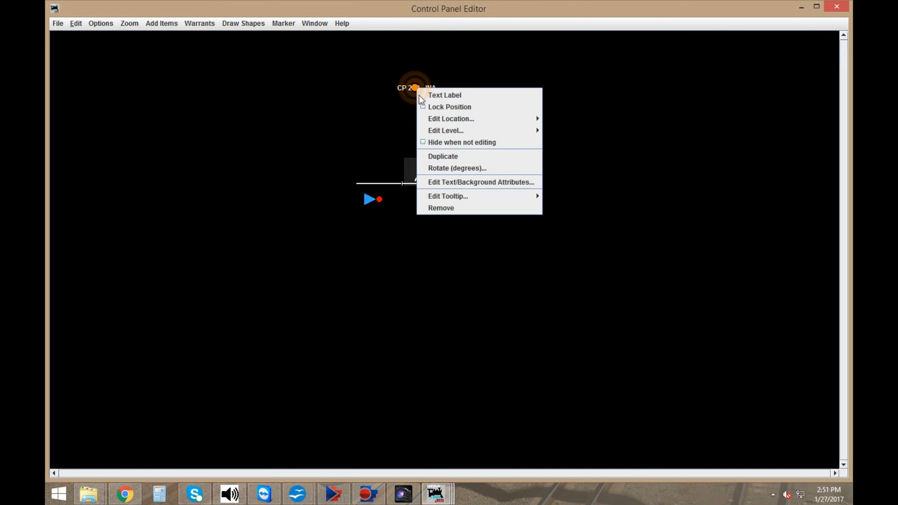
pyautogui.click(460, 185)
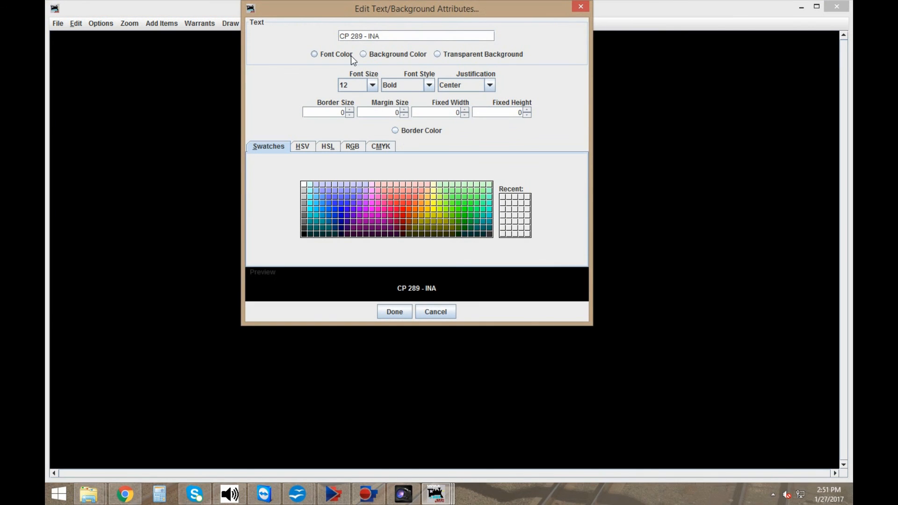
pyautogui.click(347, 57)
pyautogui.click(357, 86)
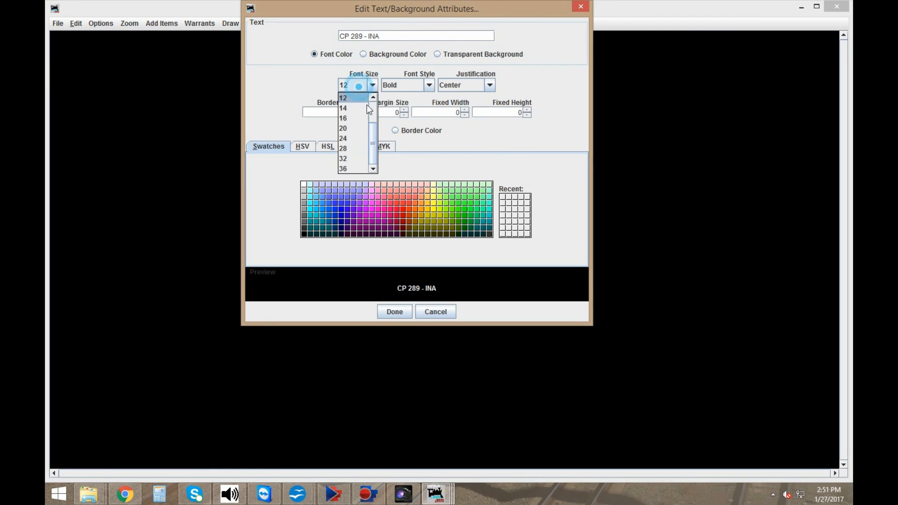
pyautogui.click(358, 159)
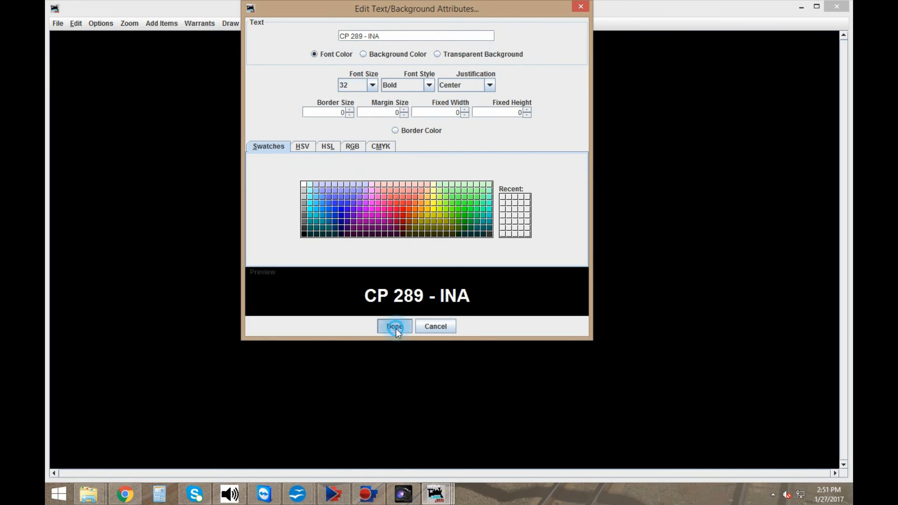
pyautogui.click(395, 327)
# - Center the "CP 289 - INA" label above the track diagram and lock its position
pyautogui.moveTo(437, 95); pyautogui.dragTo(412, 90)
pyautogui.rightClick(412, 90)
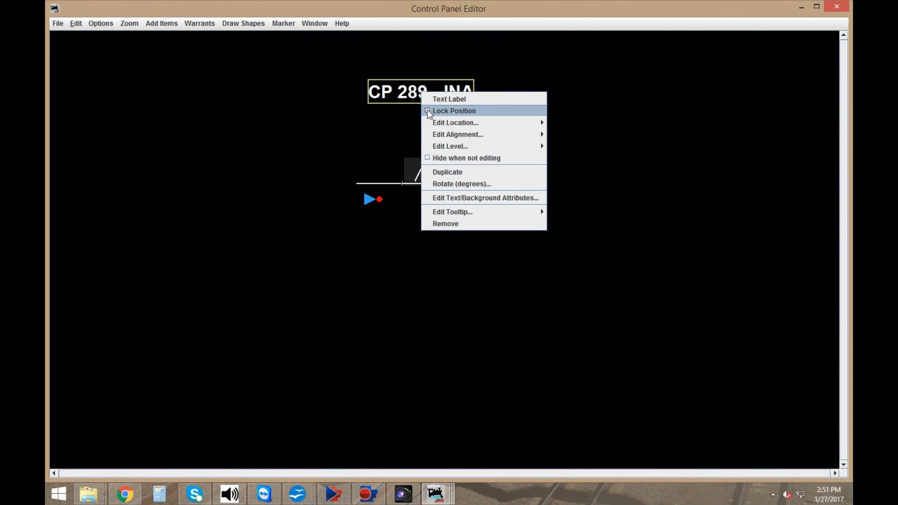
pyautogui.click(428, 110)
pyautogui.click(527, 98)
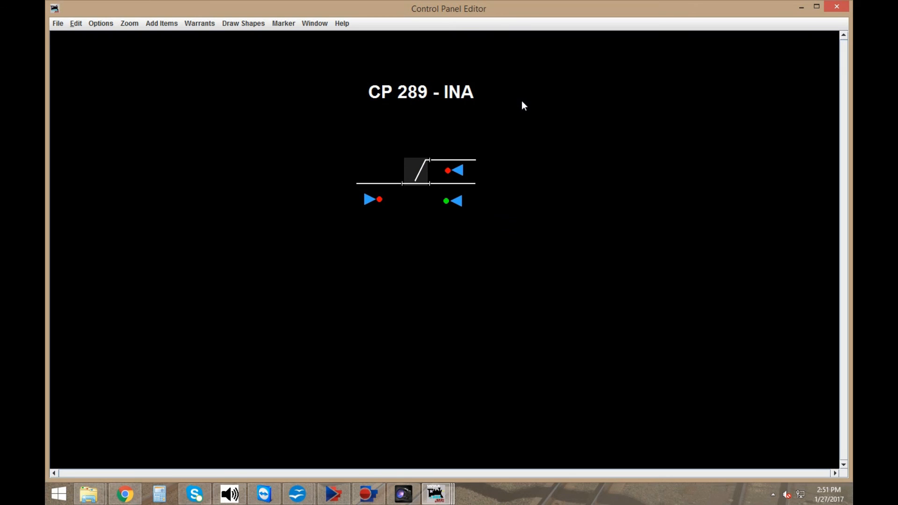
# - Create a text label reading "<<< WEST" and place it beside the west end of the main track
pyautogui.moveTo(435, 493)
pyautogui.click(556, 428)
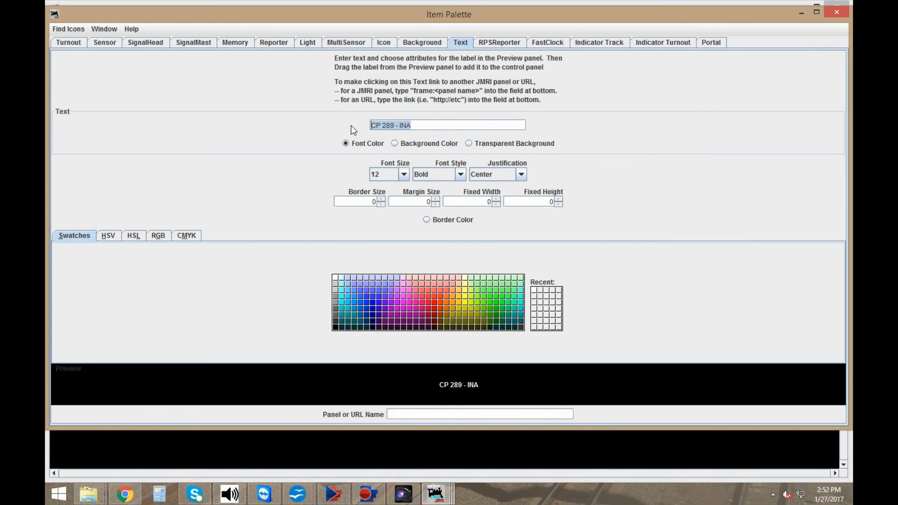
pyautogui.write('<<< WEST')
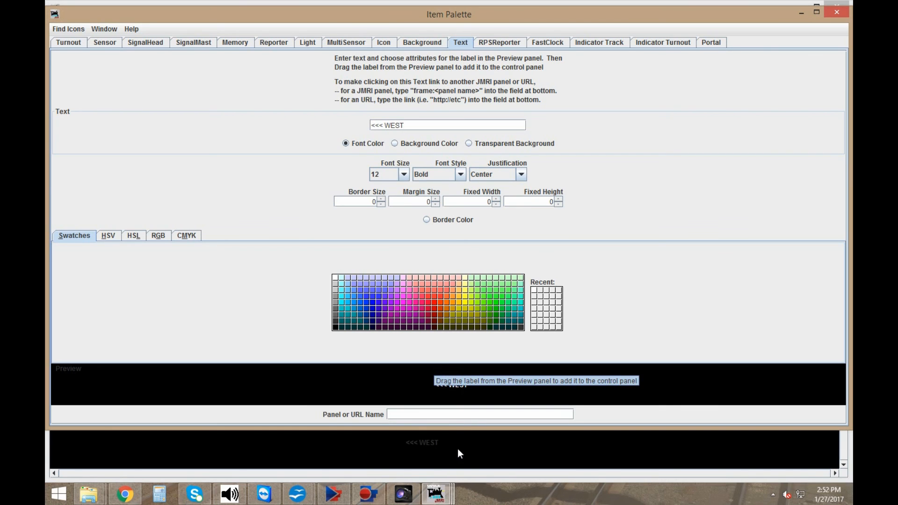
pyautogui.moveTo(457, 448); pyautogui.dragTo(318, 226)
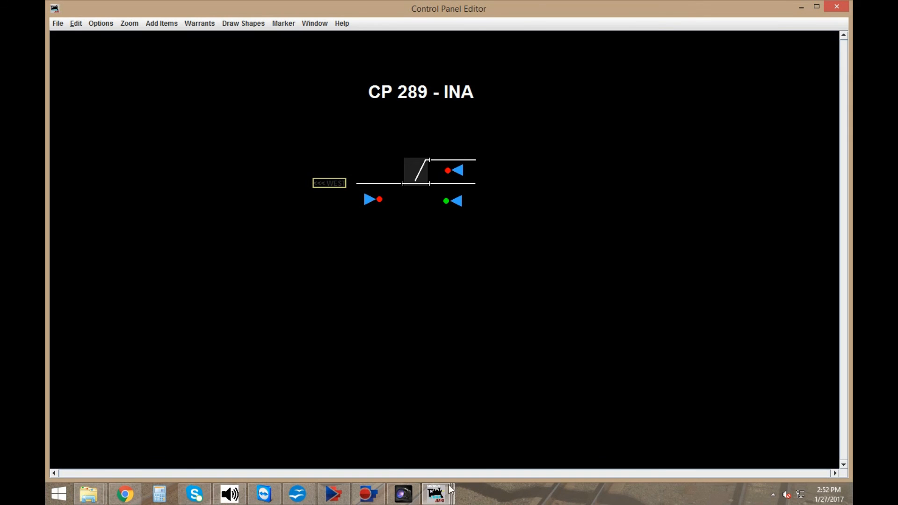
# - Create a text label reading "EAST >>>" and place it beside the east end of the main track
pyautogui.moveTo(436, 494)
pyautogui.moveTo(661, 432)
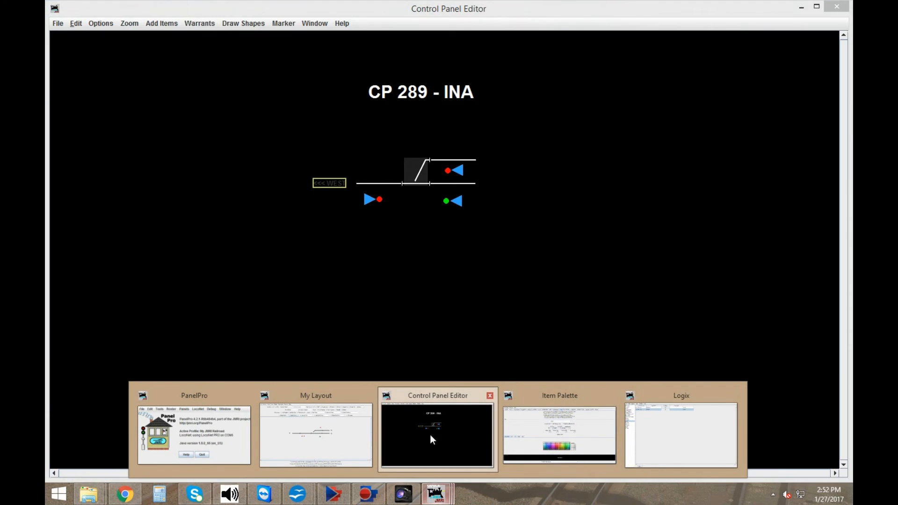
pyautogui.click(559, 435)
pyautogui.press('BackSpace')
pyautogui.press('BackSpace')
pyautogui.press('BackSpace')
pyautogui.press('BackSpace')
pyautogui.press('BackSpace')
pyautogui.press('BackSpace')
pyautogui.press('BackSpace')
pyautogui.write('EAST >')
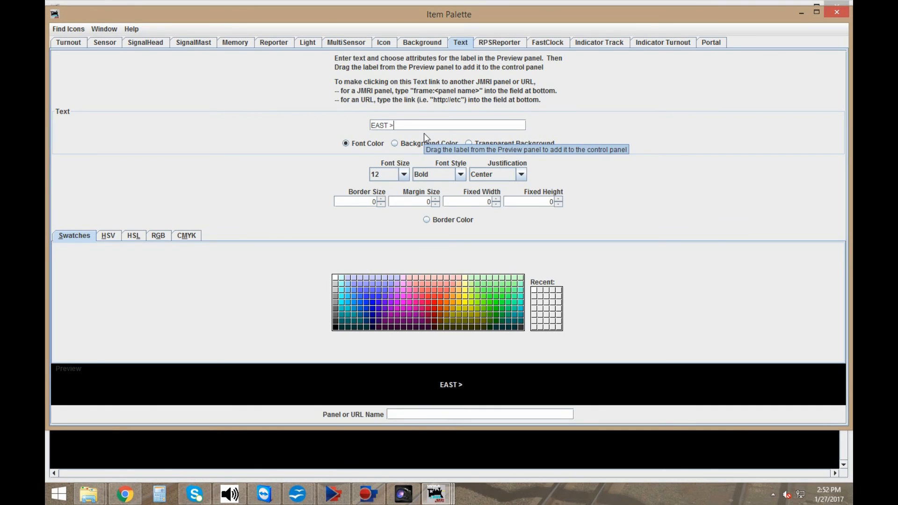
pyautogui.write('>>')
pyautogui.moveTo(452, 385); pyautogui.dragTo(498, 188)
pyautogui.click(487, 446)
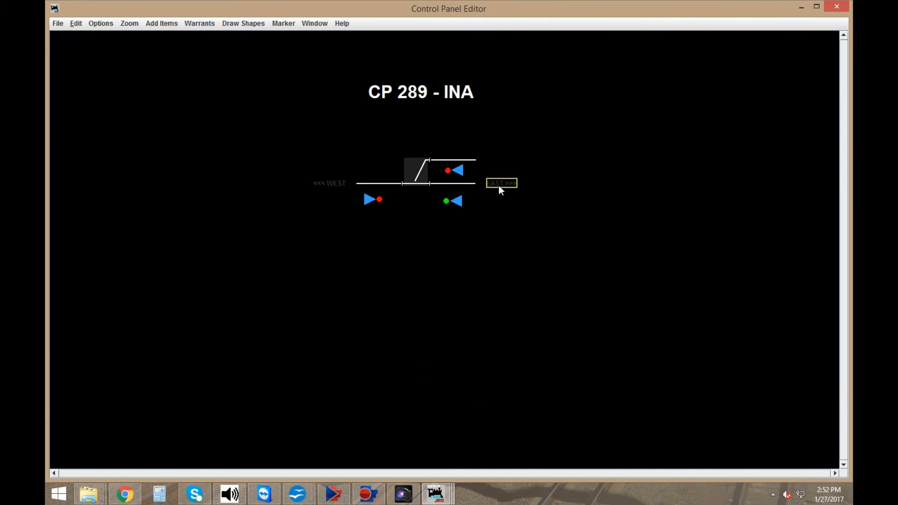
# - Set the font color of the "<<< WEST" label to white
pyautogui.rightClick(334, 183)
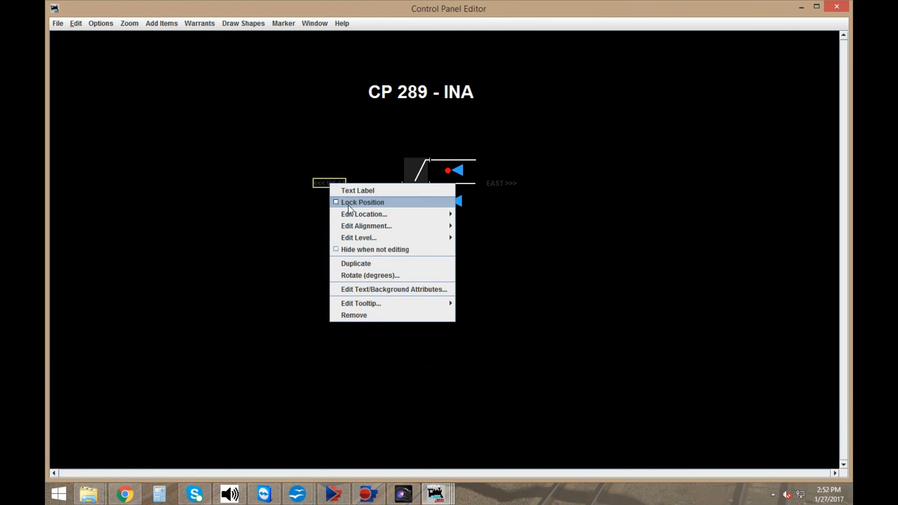
pyautogui.click(372, 291)
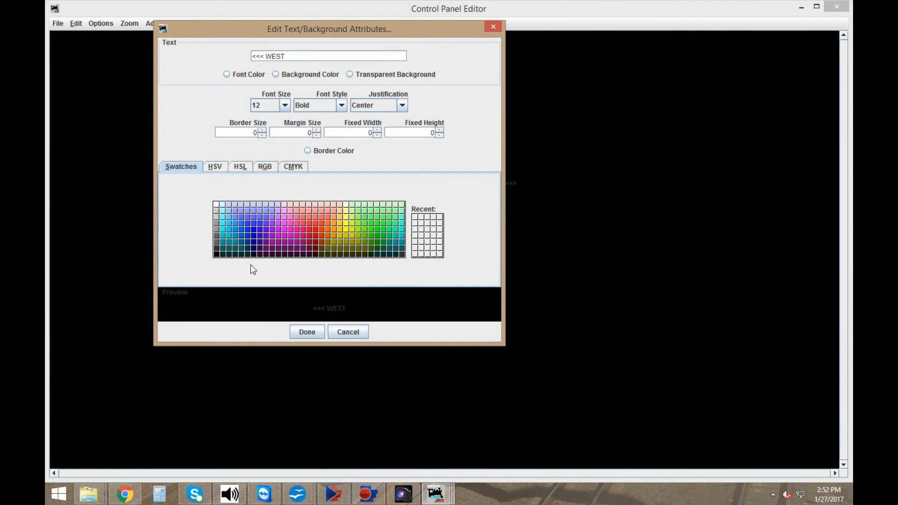
pyautogui.click(235, 217)
pyautogui.click(314, 333)
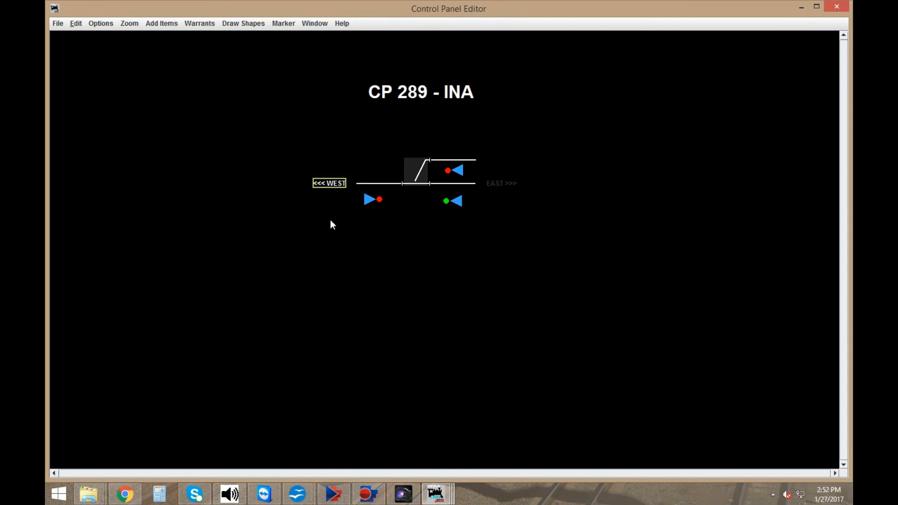
# - Change the font color of the "<<< WEST" label to light blue
pyautogui.rightClick(334, 188)
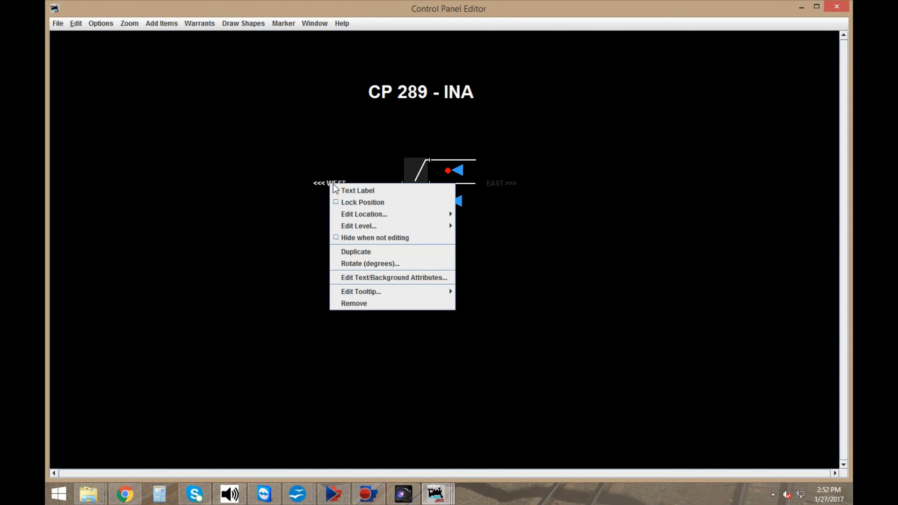
pyautogui.click(370, 277)
pyautogui.click(243, 74)
pyautogui.click(236, 217)
pyautogui.click(305, 332)
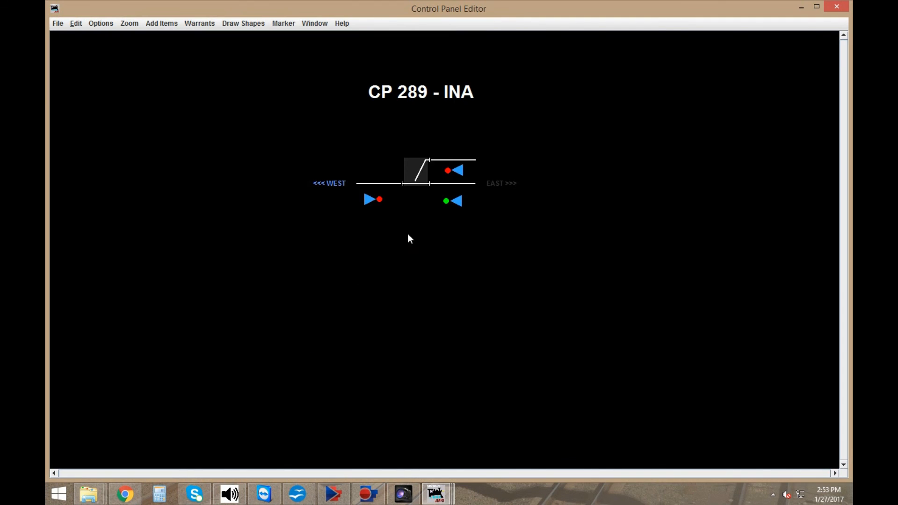
# - Set the font color of the "EAST >>>" label to the same light blue as the "<<< WEST" label
pyautogui.rightClick(493, 186)
pyautogui.click(478, 232)
pyautogui.rightClick(500, 183)
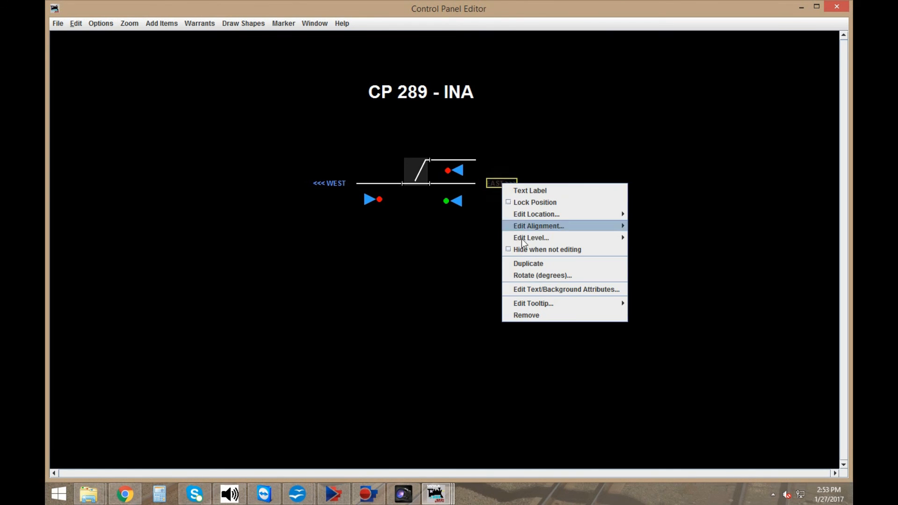
pyautogui.click(532, 288)
pyautogui.click(403, 74)
pyautogui.click(412, 222)
pyautogui.click(479, 331)
# - Lock the positions of the "EAST >>>" and "<<< WEST" labels on the control panel
pyautogui.rightClick(503, 182)
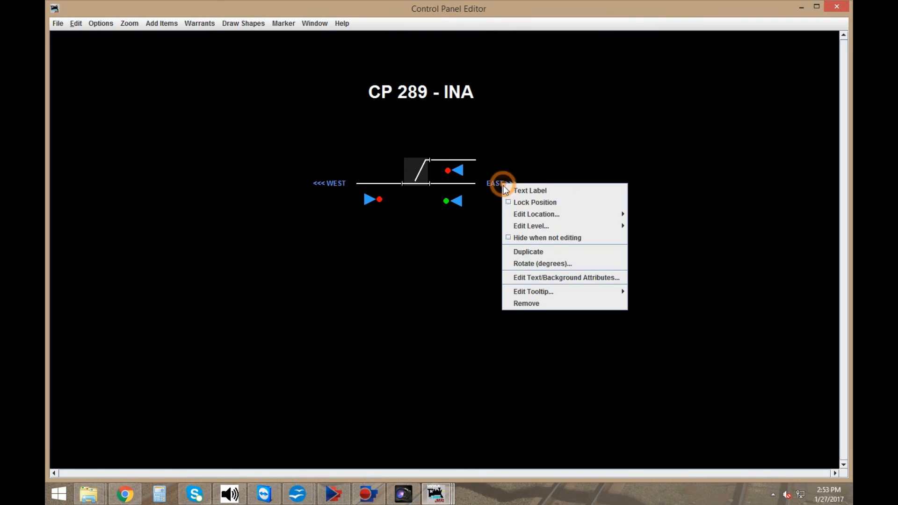
pyautogui.click(509, 202)
pyautogui.rightClick(331, 184)
pyautogui.click(338, 202)
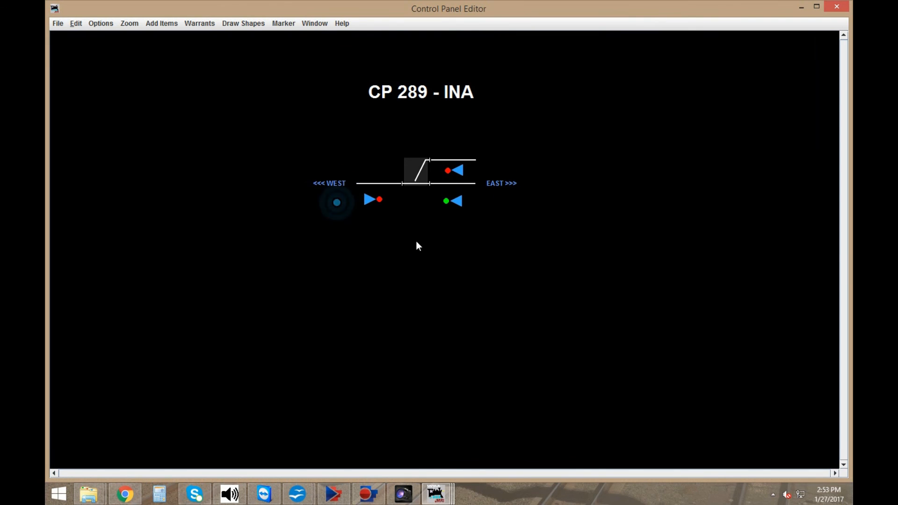
# - Add a single internal sensor with hardware address 700 to the sensor table, with the range option turned off
pyautogui.click(441, 499)
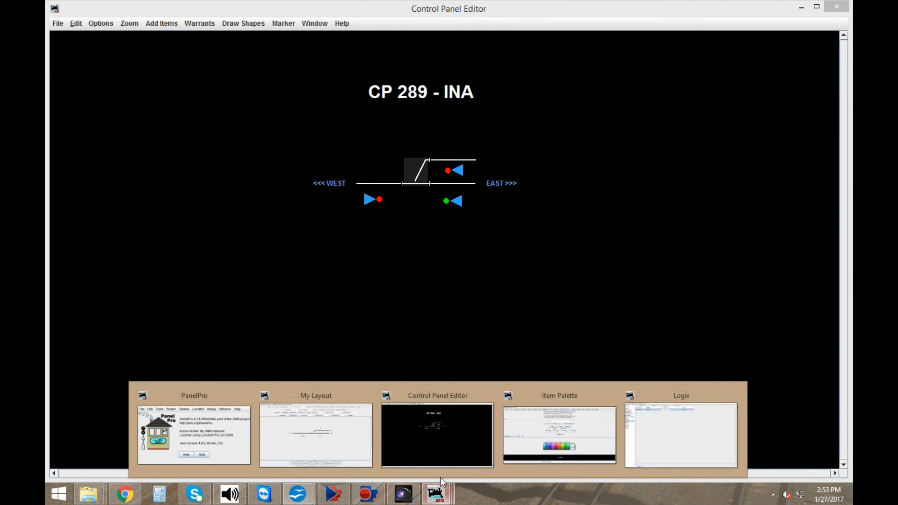
pyautogui.click(673, 432)
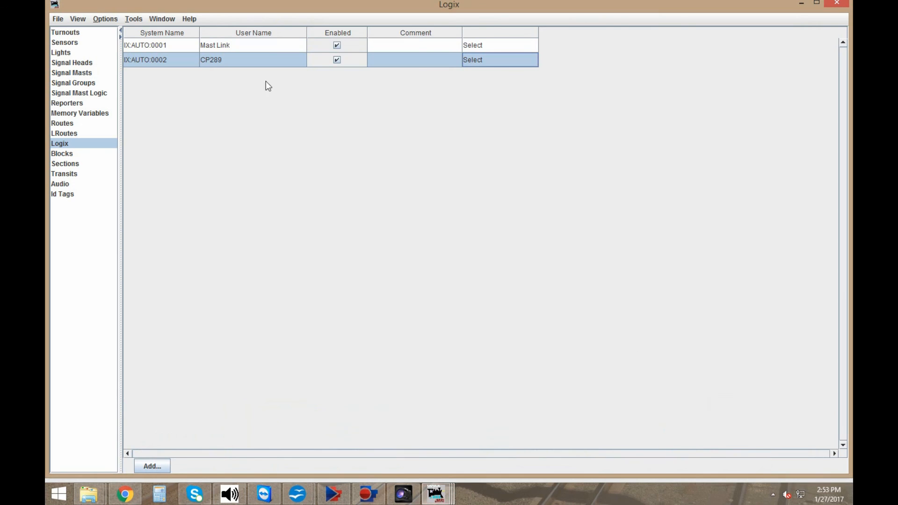
pyautogui.click(90, 44)
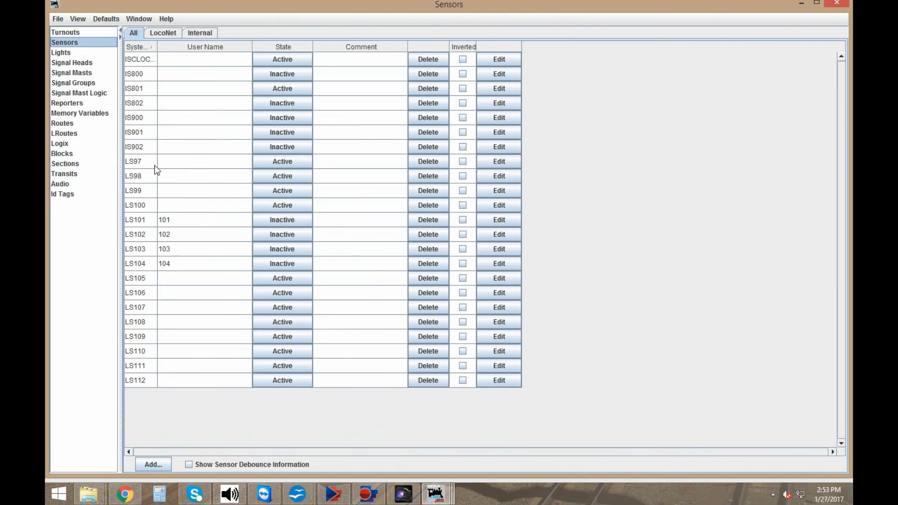
pyautogui.click(154, 465)
pyautogui.click(207, 95)
pyautogui.press('BackSpace')
pyautogui.press('BackSpace')
pyautogui.press('BackSpace')
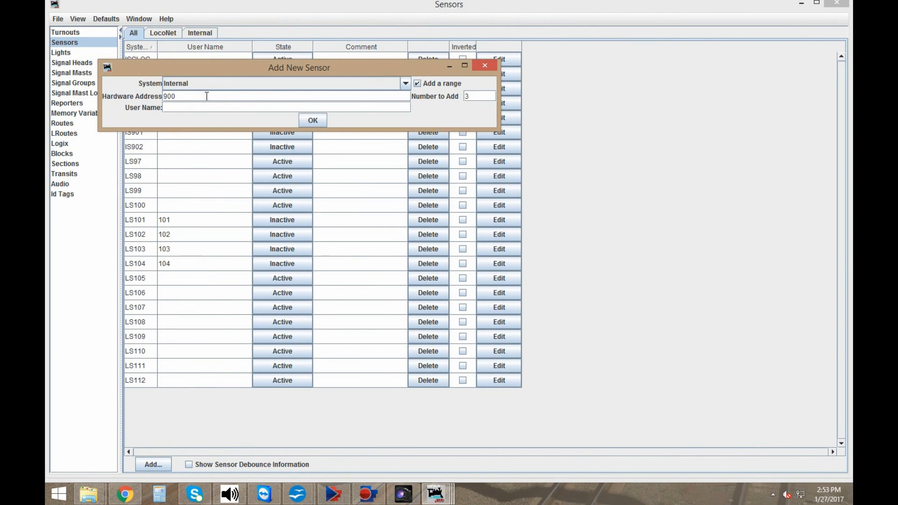
pyautogui.write('700')
pyautogui.click(416, 83)
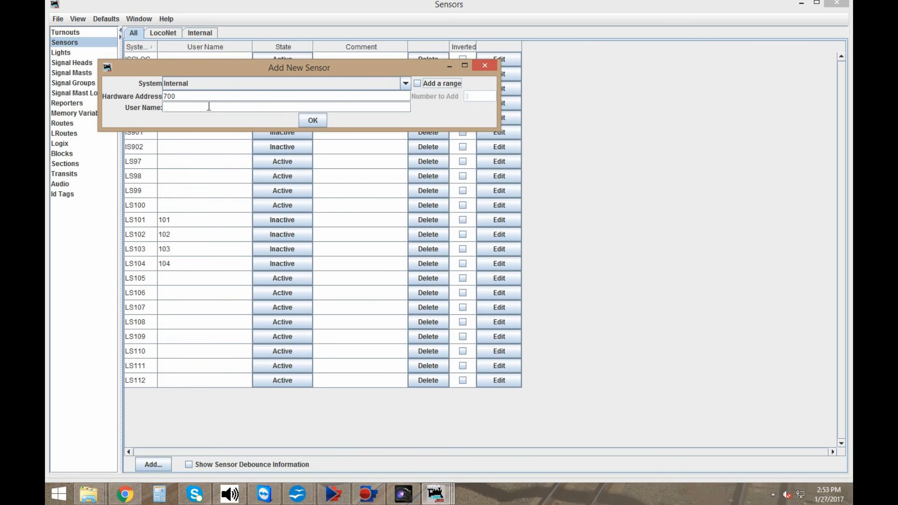
pyautogui.click(312, 121)
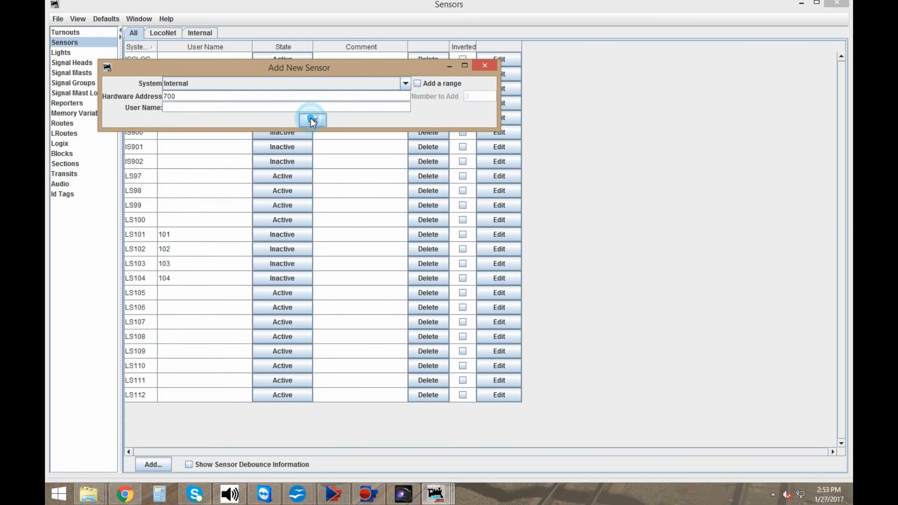
pyautogui.click(484, 66)
# - Place a SmallJewel icon for sensor IS700 on the CP 289 control panel
pyautogui.click(66, 144)
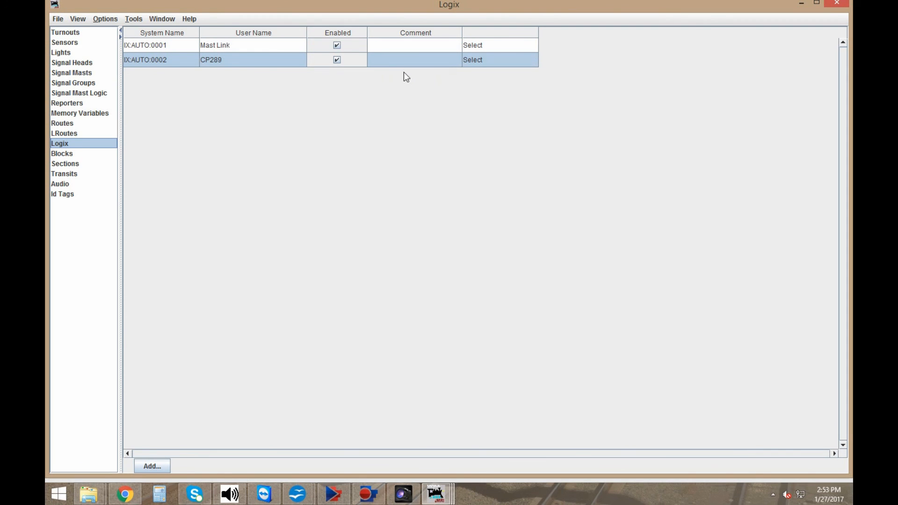
pyautogui.click(800, 4)
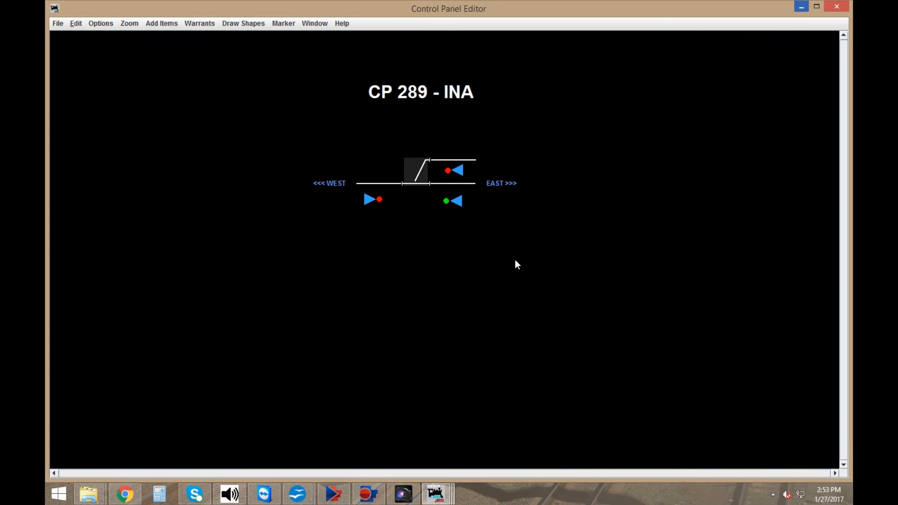
pyautogui.click(161, 23)
pyautogui.click(171, 33)
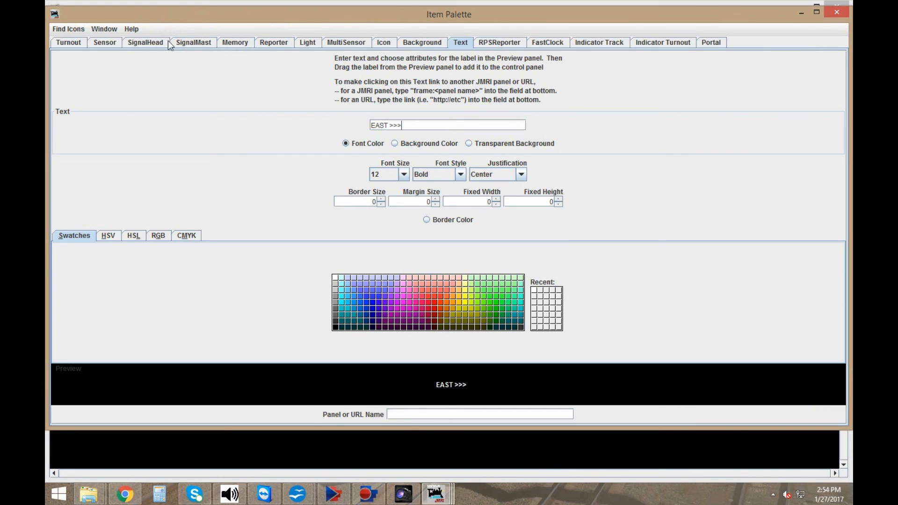
pyautogui.click(118, 44)
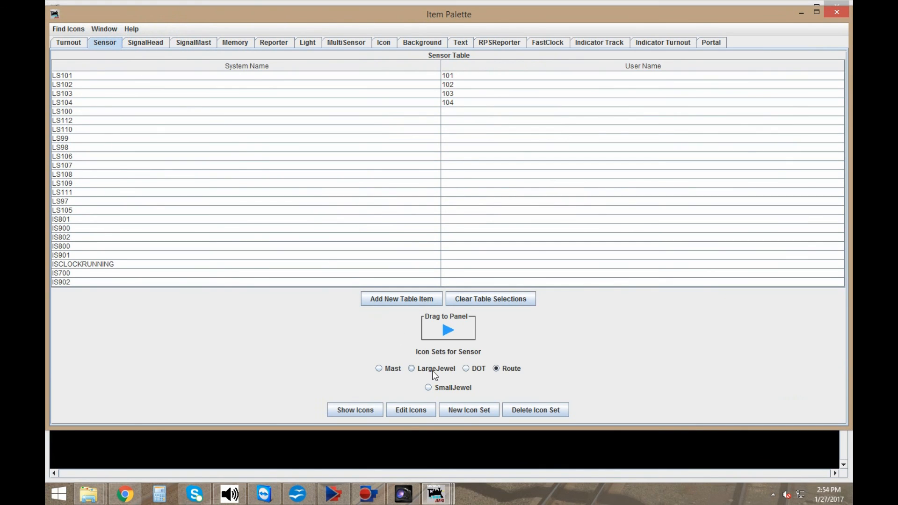
pyautogui.click(456, 388)
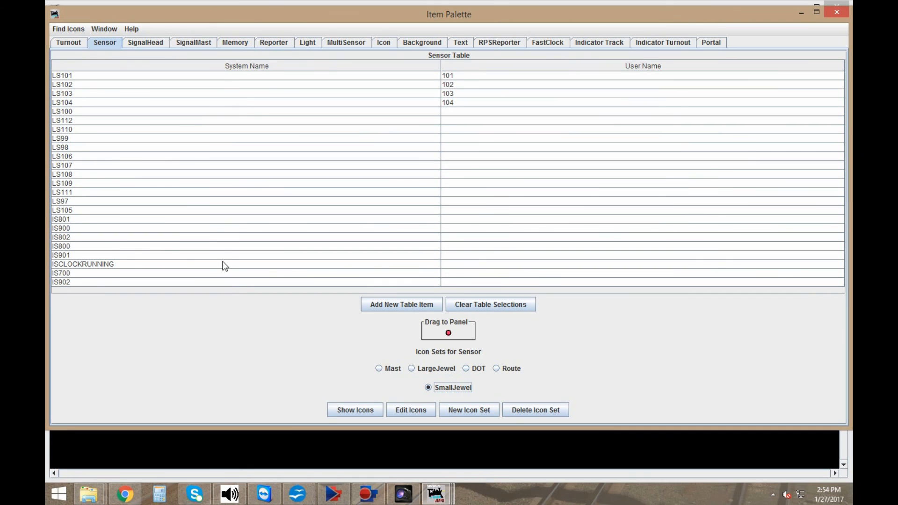
pyautogui.click(81, 274)
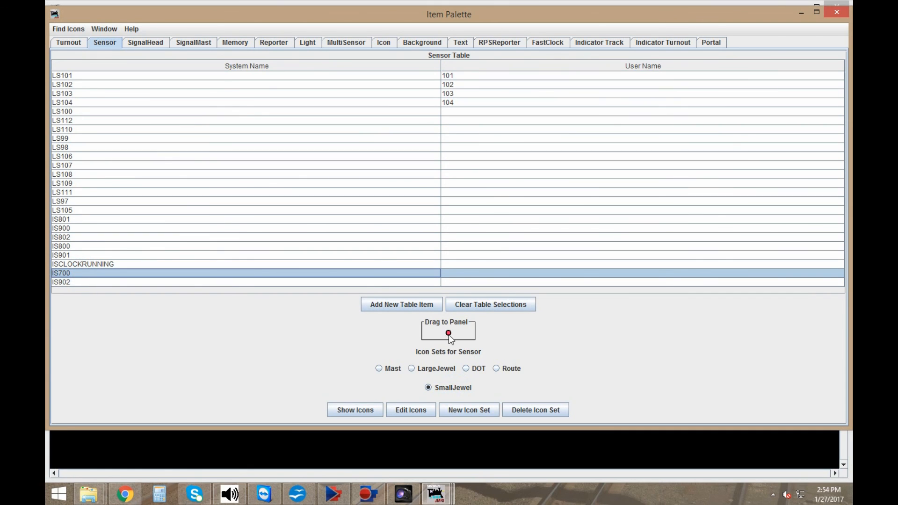
pyautogui.moveTo(448, 333); pyautogui.dragTo(422, 214)
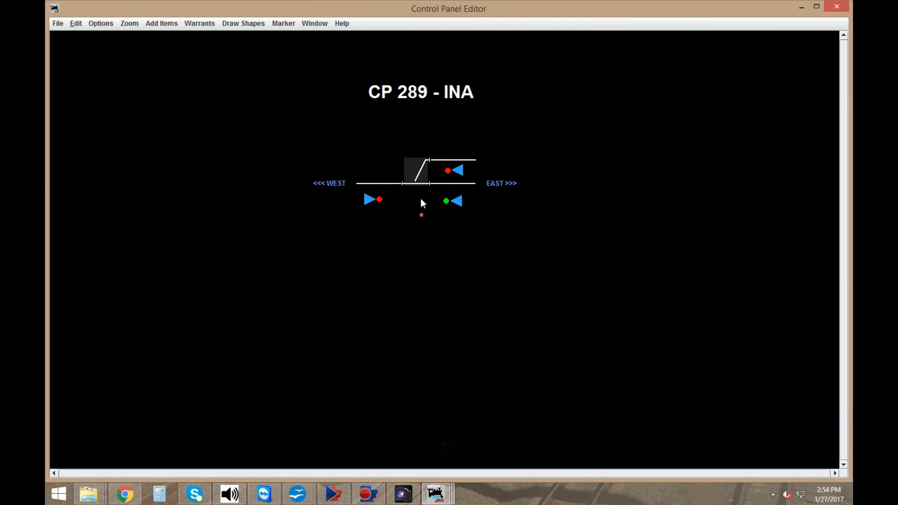
# - Make the IS700 sensor icon below the panel title momentary and lock its position
pyautogui.rightClick(390, 113)
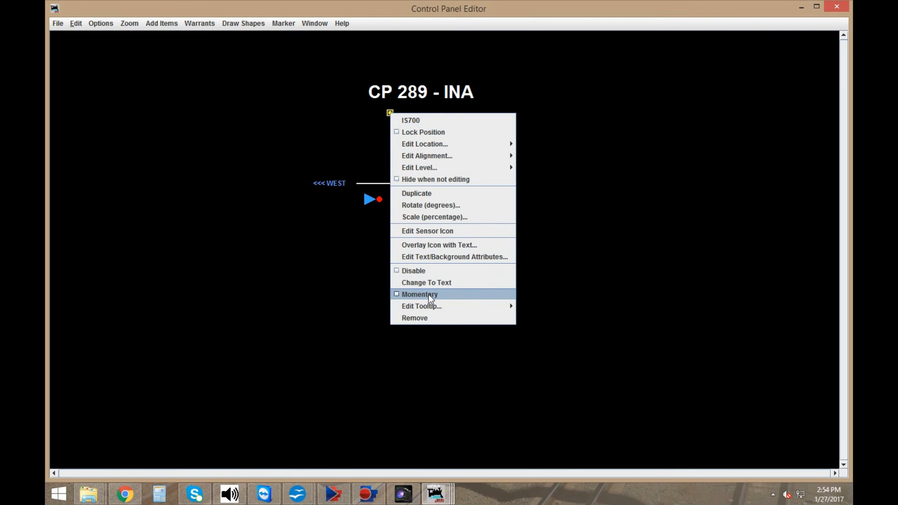
pyautogui.click(427, 294)
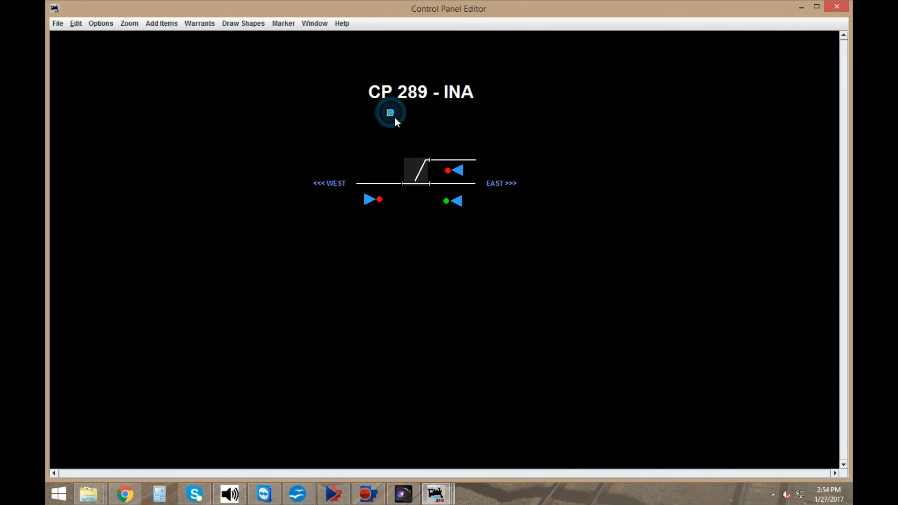
pyautogui.rightClick(391, 113)
pyautogui.click(412, 128)
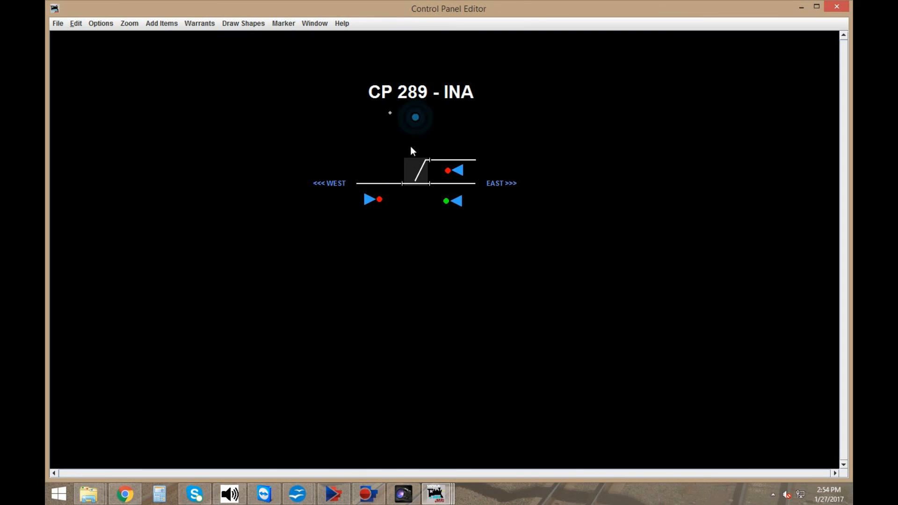
# - Add a bold 12-point text label "Revoke" beside the IS700 sensor icon on the control panel
pyautogui.click(160, 22)
pyautogui.click(172, 36)
pyautogui.click(460, 42)
pyautogui.moveTo(403, 125); pyautogui.dragTo(370, 125)
pyautogui.write('Revoke')
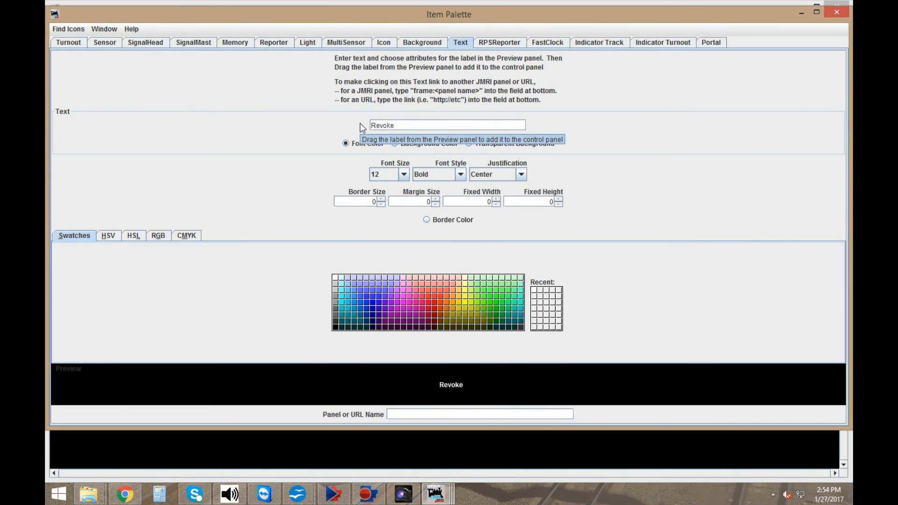
pyautogui.moveTo(454, 377); pyautogui.dragTo(412, 117)
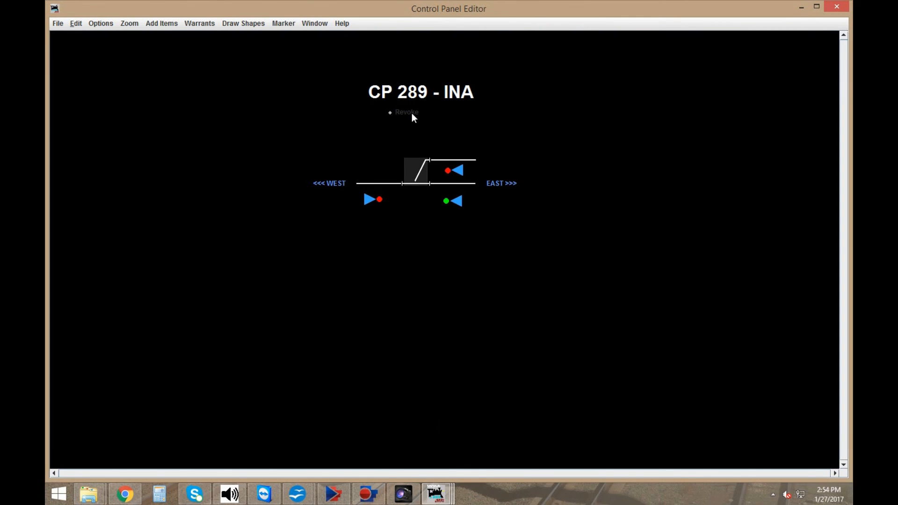
# - Set the "Revoke" label's font color to orange-red and lock its position
pyautogui.rightClick(411, 114)
pyautogui.click(443, 216)
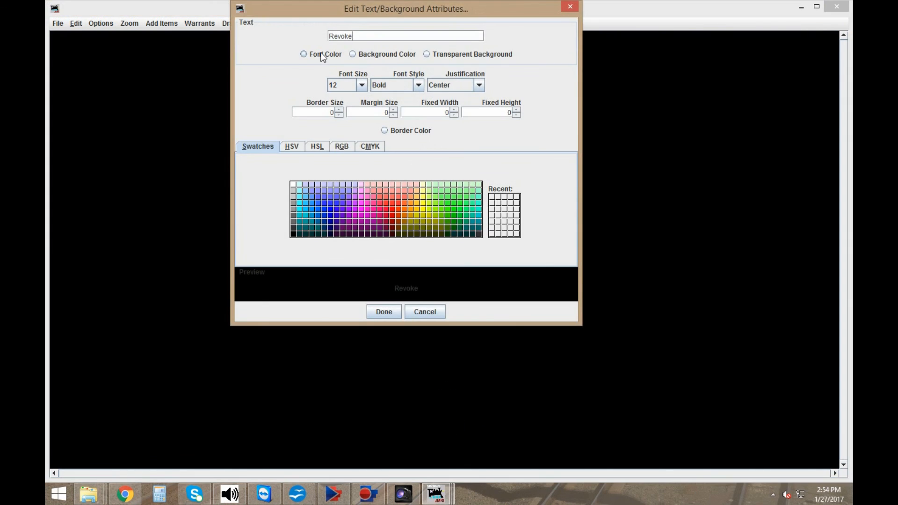
pyautogui.click(386, 204)
pyautogui.click(391, 310)
pyautogui.rightClick(405, 113)
pyautogui.click(507, 127)
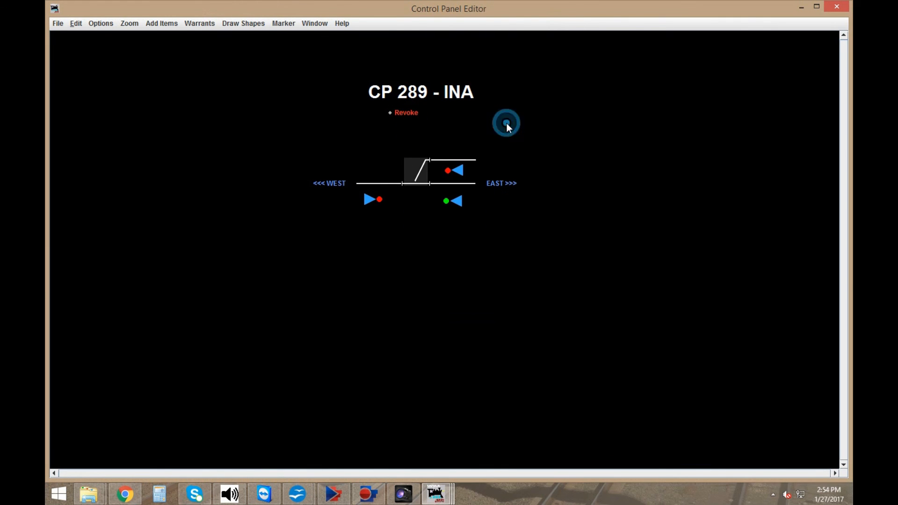
pyautogui.click(392, 114)
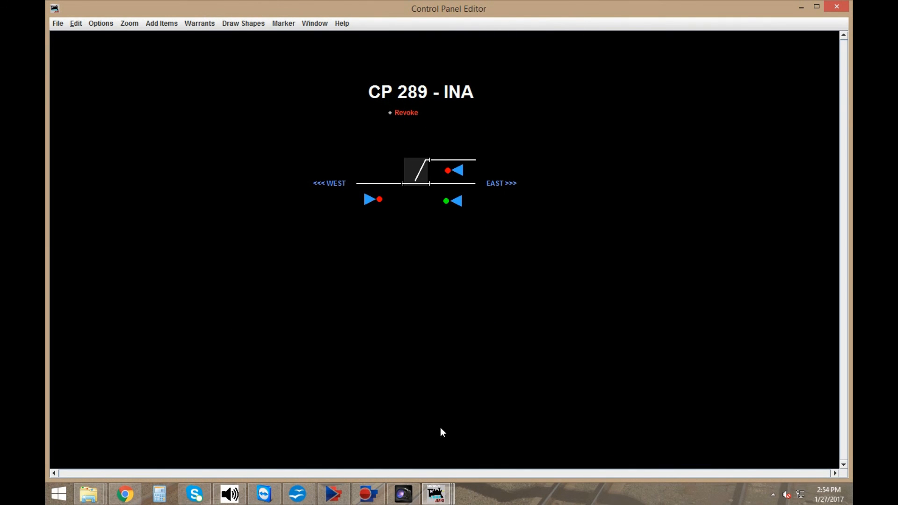
# - Create a new conditional named "289 Revoke" in the CP289 Logix
pyautogui.click(437, 494)
pyautogui.click(638, 413)
pyautogui.click(474, 60)
pyautogui.click(490, 83)
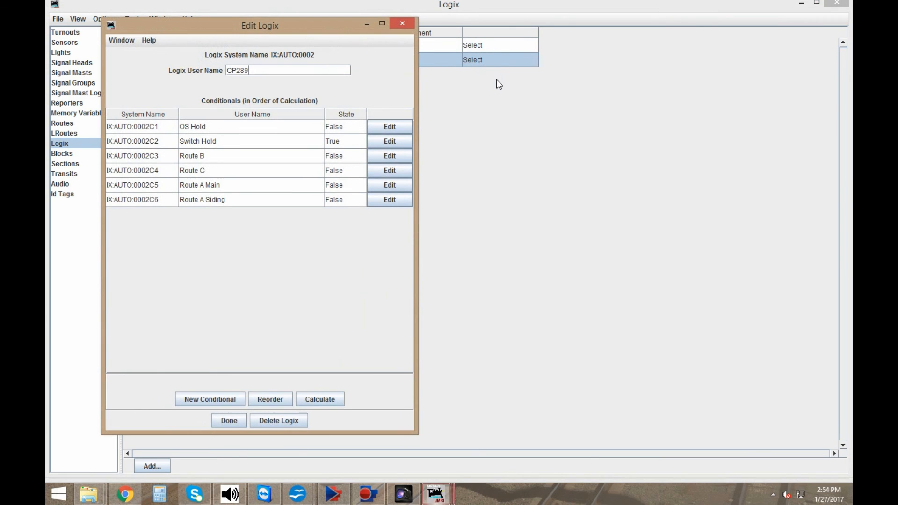
pyautogui.click(222, 399)
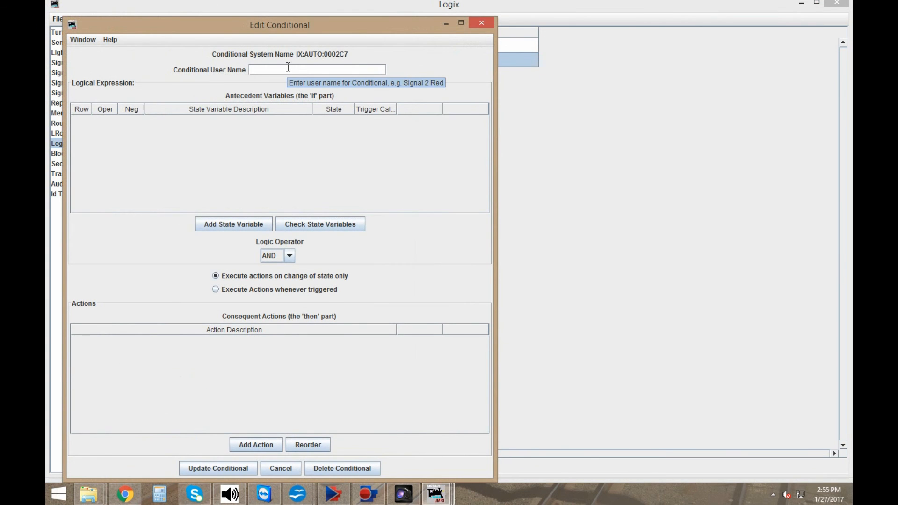
pyautogui.write('289 Revoke')
# - Add a state variable for sensor IS700 being Active and have the conditional execute actions whenever triggered
pyautogui.click(210, 225)
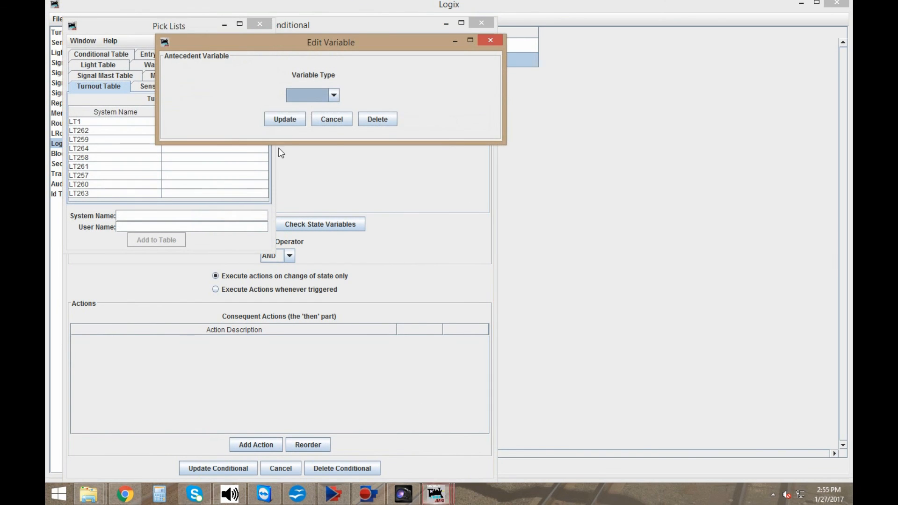
pyautogui.click(311, 97)
pyautogui.click(313, 118)
pyautogui.click(313, 95)
pyautogui.write('IS700')
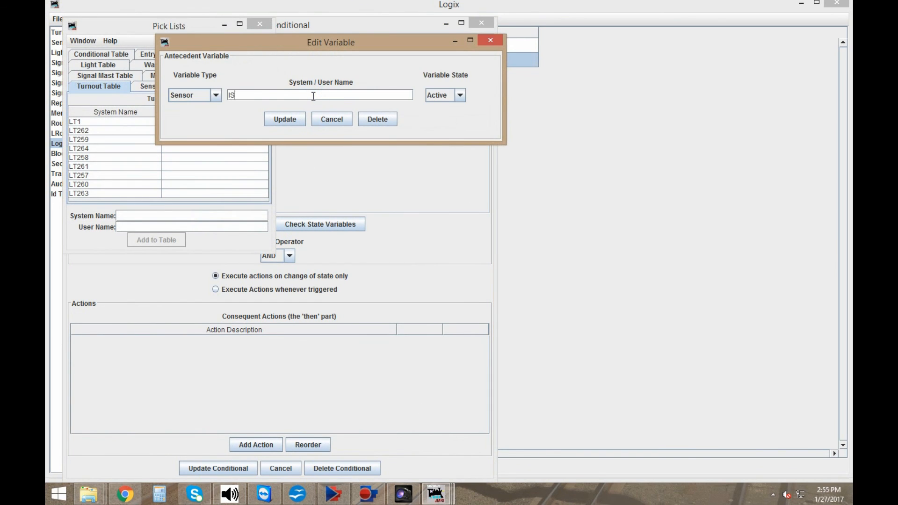
pyautogui.click(296, 120)
pyautogui.click(266, 290)
# - Add an action that sets signal head 289a1 to held when triggered true
pyautogui.click(256, 443)
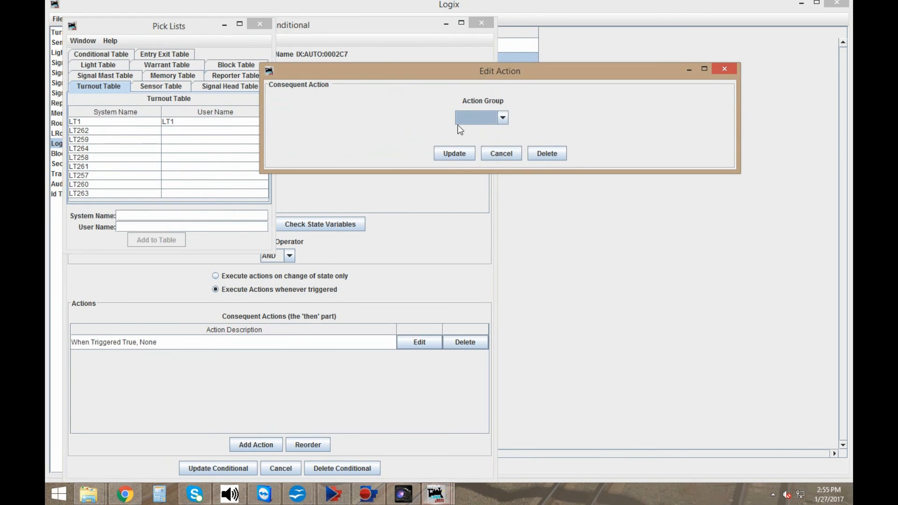
pyautogui.click(481, 117)
pyautogui.click(473, 171)
pyautogui.click(466, 116)
pyautogui.write('289a1')
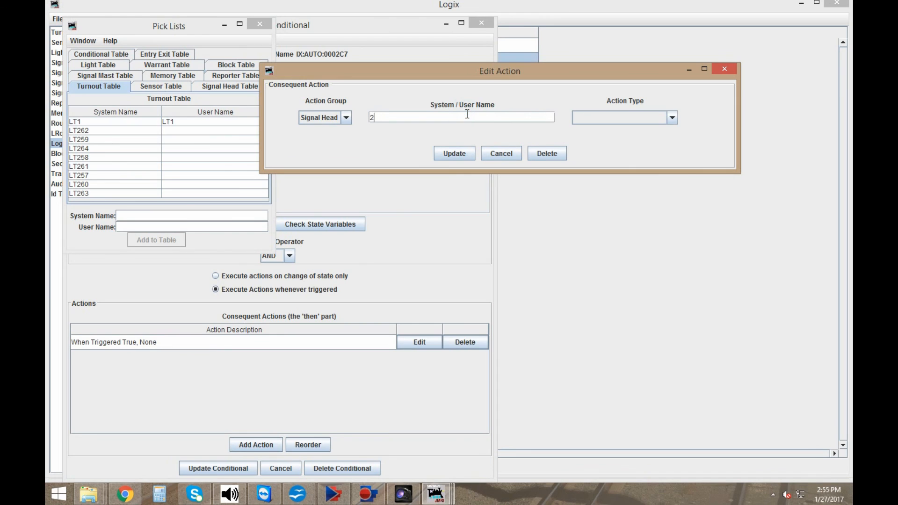
pyautogui.click(591, 118)
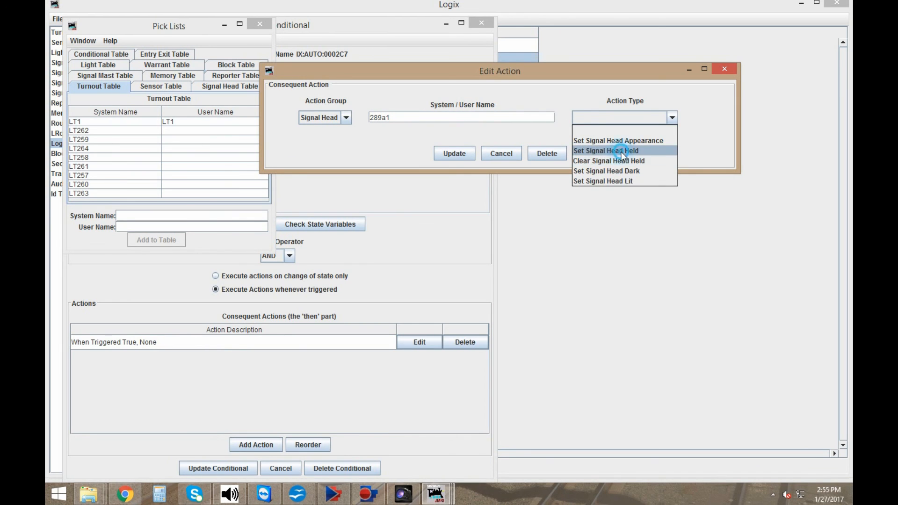
pyautogui.click(621, 151)
pyautogui.click(437, 152)
# - Add an action that sets signal head 289a2 to held when triggered true
pyautogui.click(256, 444)
pyautogui.click(478, 119)
pyautogui.click(479, 172)
pyautogui.click(481, 116)
pyautogui.write('289a2')
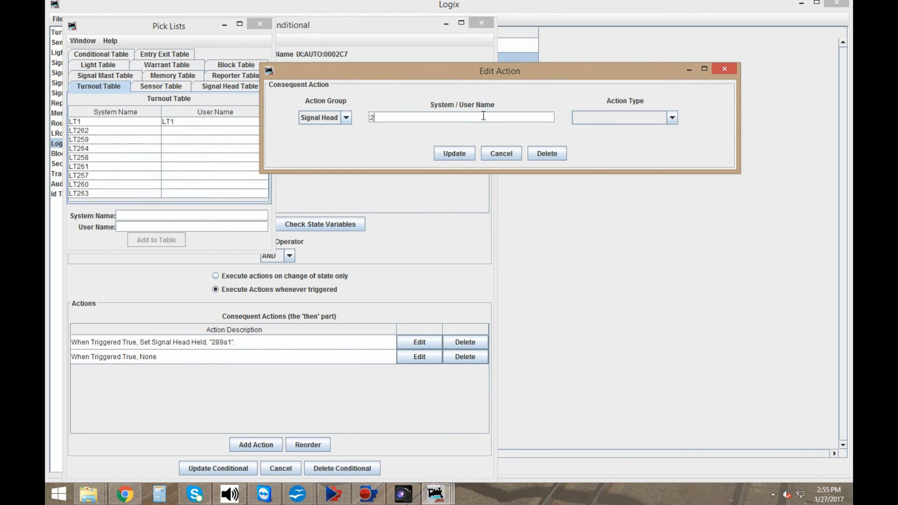
pyautogui.click(605, 117)
pyautogui.click(611, 160)
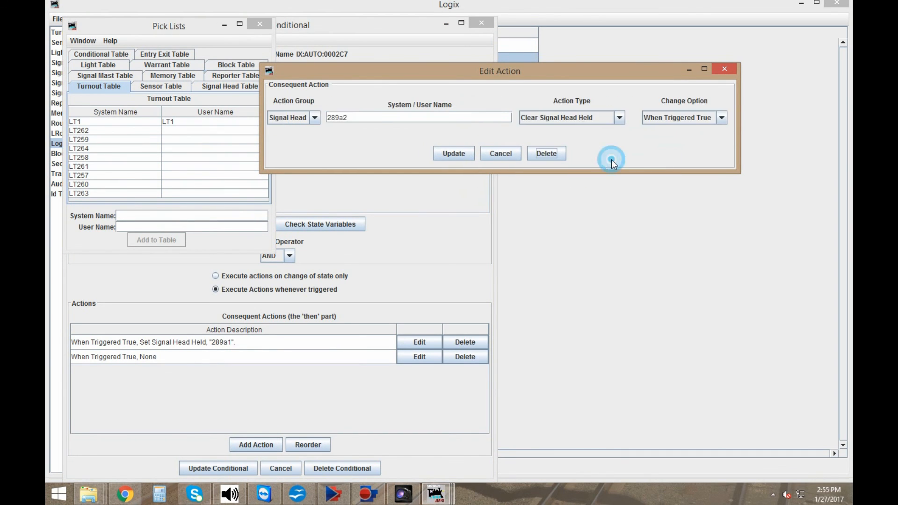
pyautogui.click(603, 118)
pyautogui.click(601, 150)
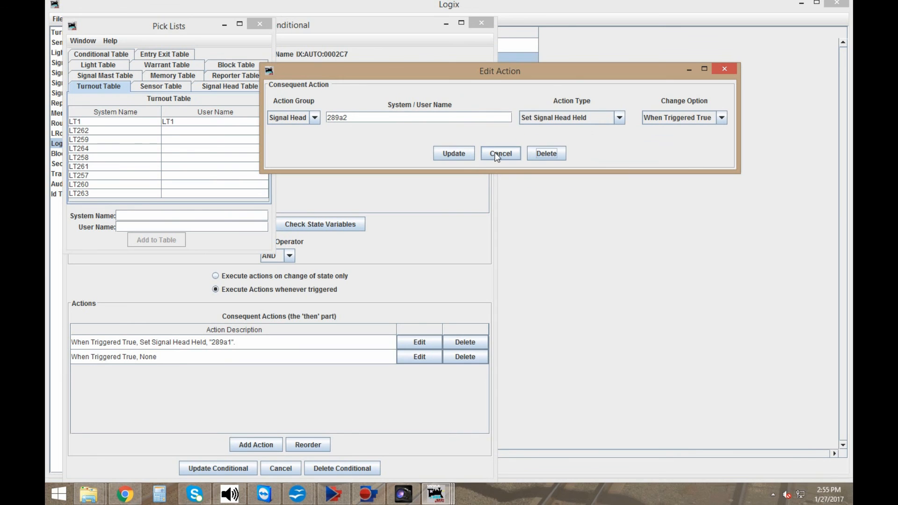
pyautogui.click(460, 155)
# - Add an action that sets signal head 289b to held when triggered true
pyautogui.click(268, 442)
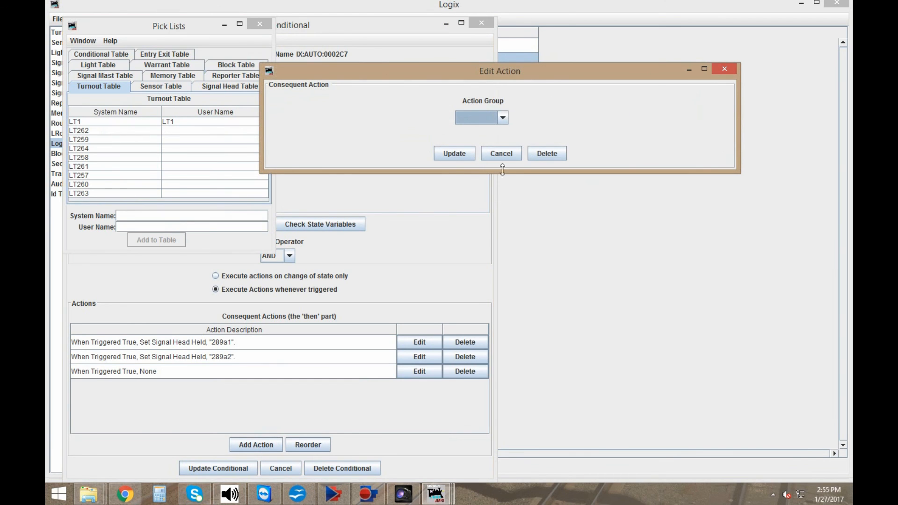
pyautogui.click(486, 119)
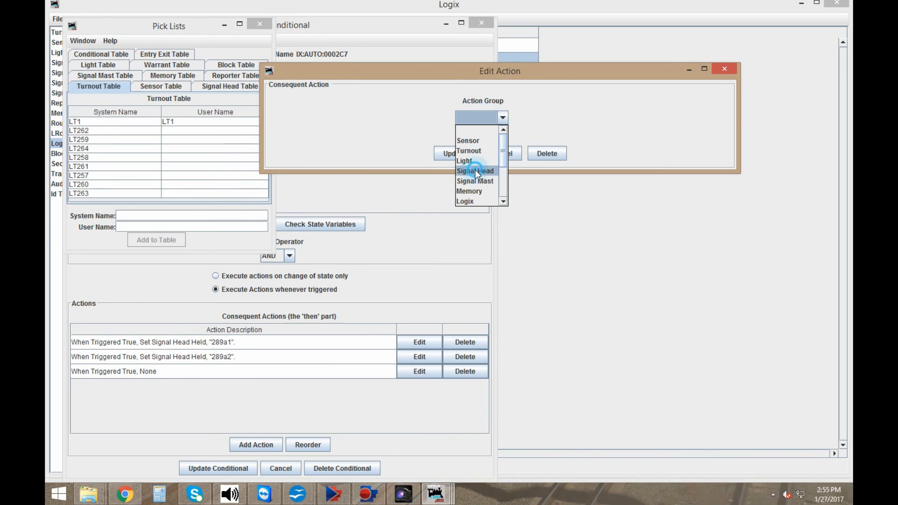
pyautogui.click(475, 169)
pyautogui.click(489, 118)
pyautogui.write('289')
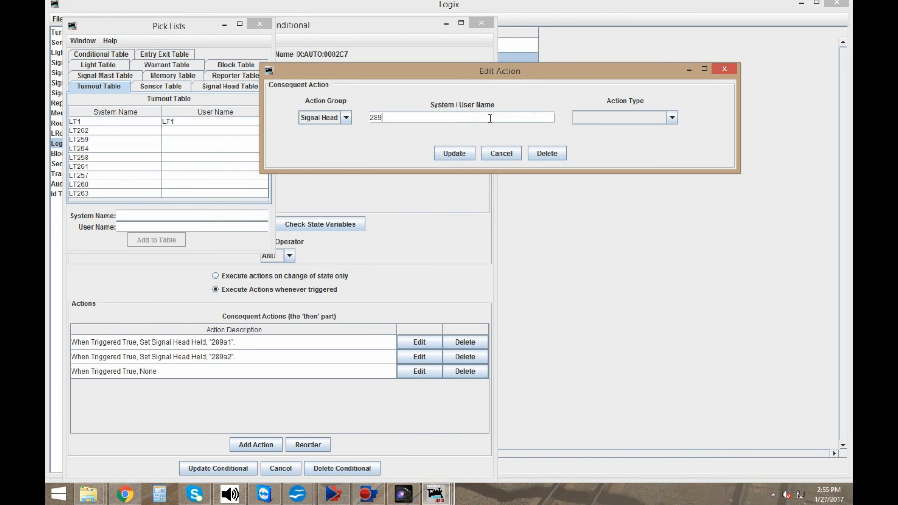
pyautogui.write('b')
pyautogui.click(611, 120)
pyautogui.click(610, 149)
pyautogui.click(443, 156)
# - Add an action that sets signal head 289c to held when triggered true
pyautogui.click(257, 445)
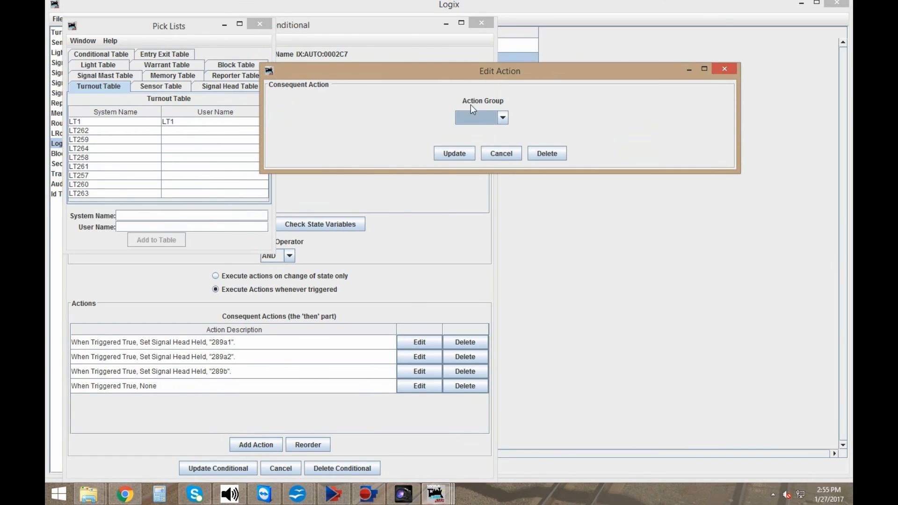
pyautogui.click(478, 118)
pyautogui.click(477, 169)
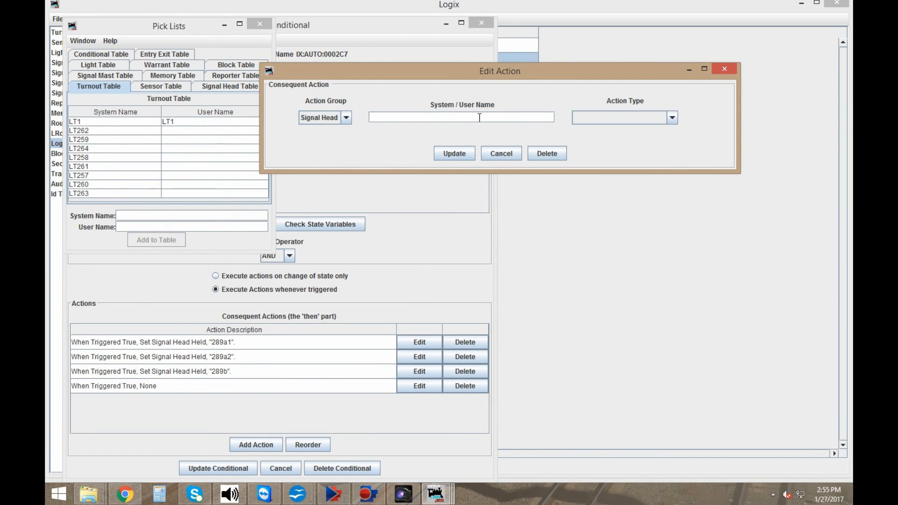
pyautogui.write('289c')
pyautogui.click(622, 120)
pyautogui.click(616, 152)
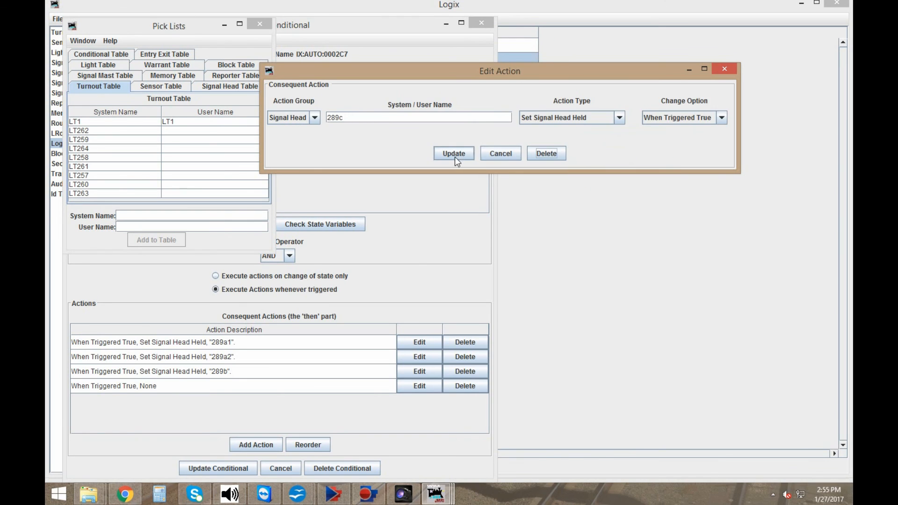
pyautogui.click(455, 154)
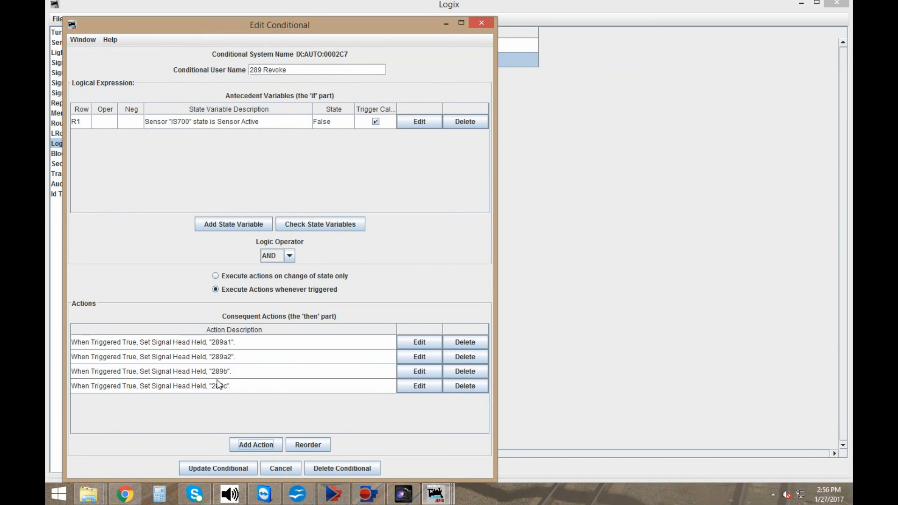
# - Update the 289 Revoke conditional and finish editing the CP289 Logix
pyautogui.click(225, 467)
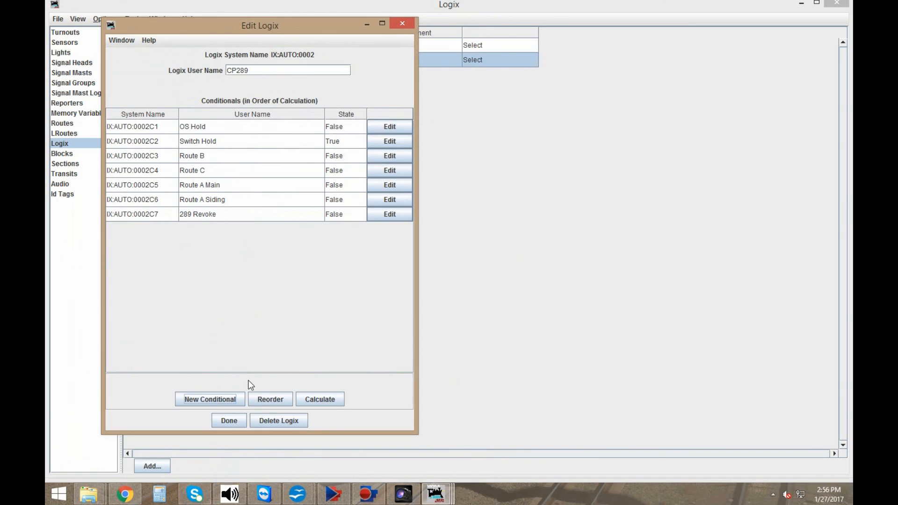
pyautogui.click(229, 420)
pyautogui.click(450, 260)
# - Test the CP 289 - INA control panel by requesting signal routes, operating the turnout and revoking the signals with the Revoke control
pyautogui.click(435, 488)
pyautogui.click(486, 307)
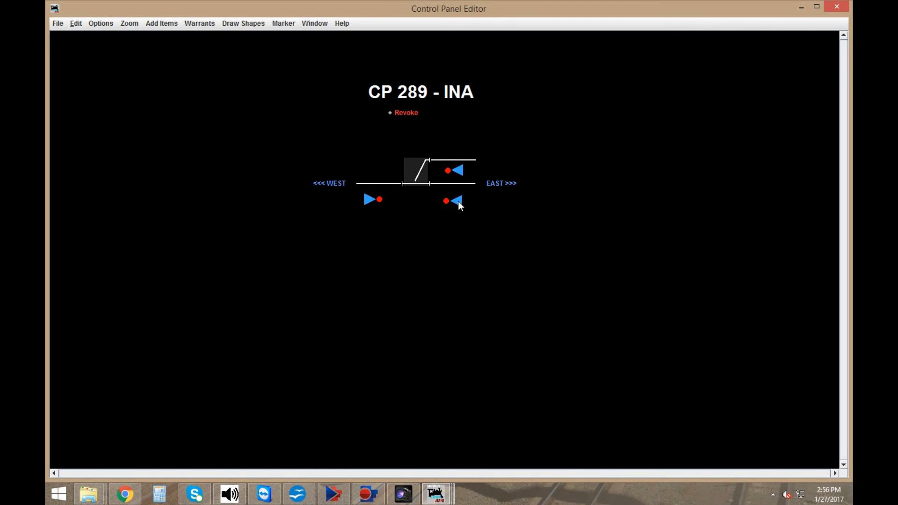
pyautogui.click(390, 113)
pyautogui.click(370, 199)
pyautogui.click(390, 114)
pyautogui.click(457, 170)
pyautogui.click(416, 166)
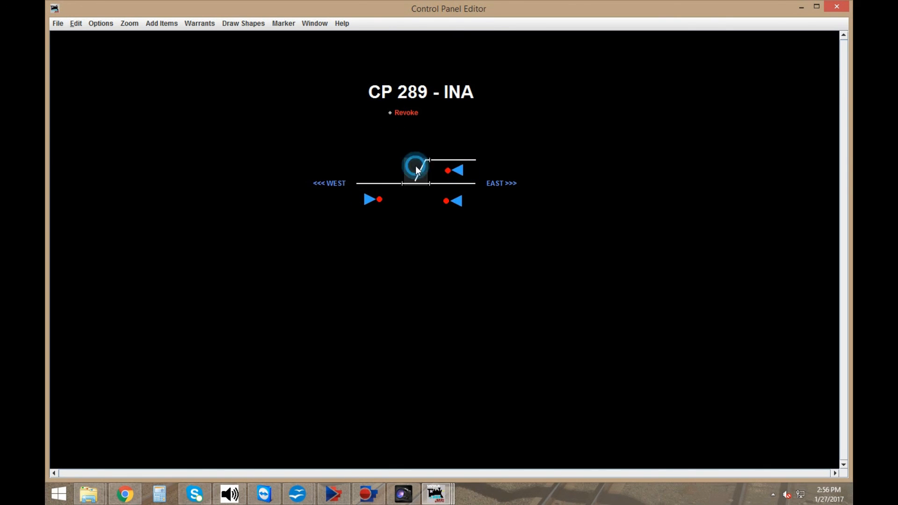
pyautogui.click(458, 173)
pyautogui.click(391, 113)
# - Save the panels with the CP 289 - INA control panel and its signal logic to file
pyautogui.hotkey('alt', 'Tab')
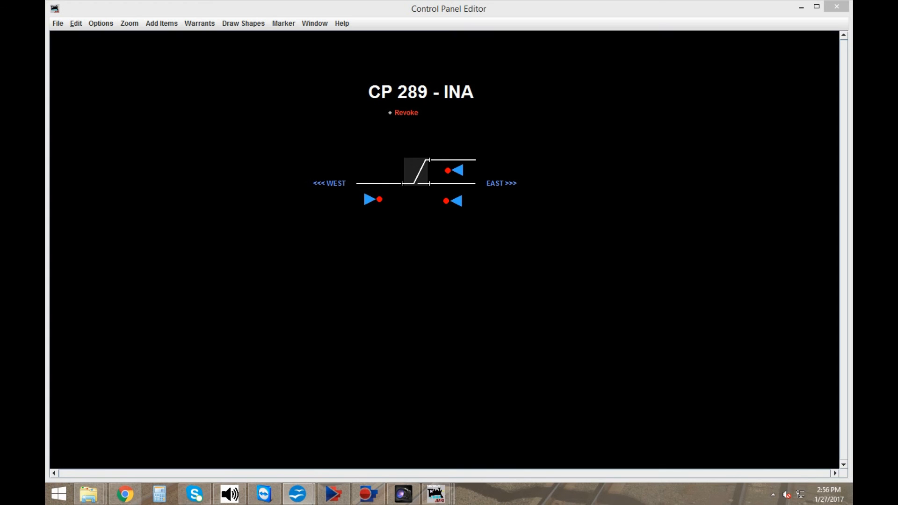
pyautogui.click(506, 257)
pyautogui.click(58, 23)
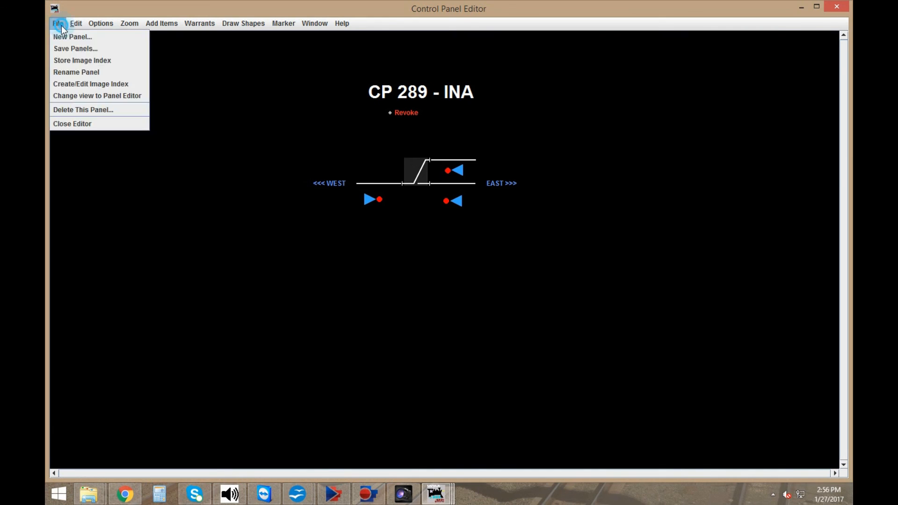
pyautogui.click(66, 50)
pyautogui.click(486, 326)
pyautogui.click(427, 258)
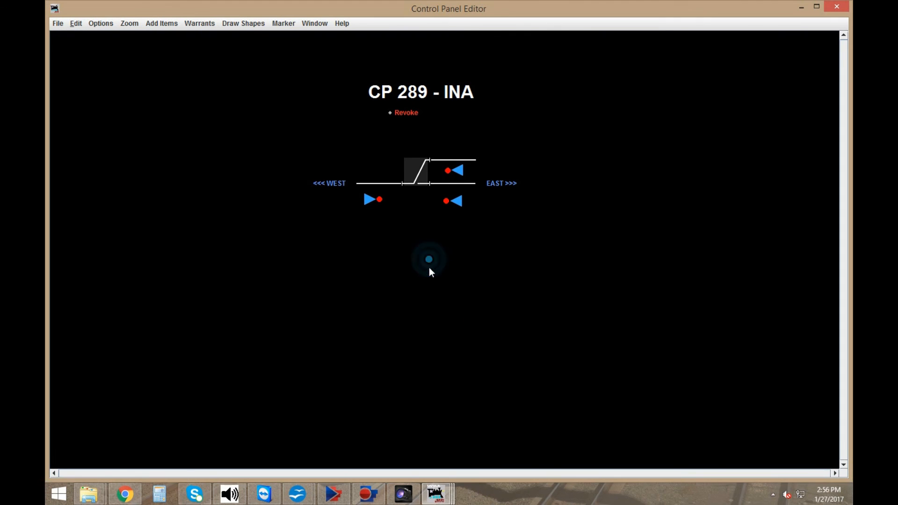